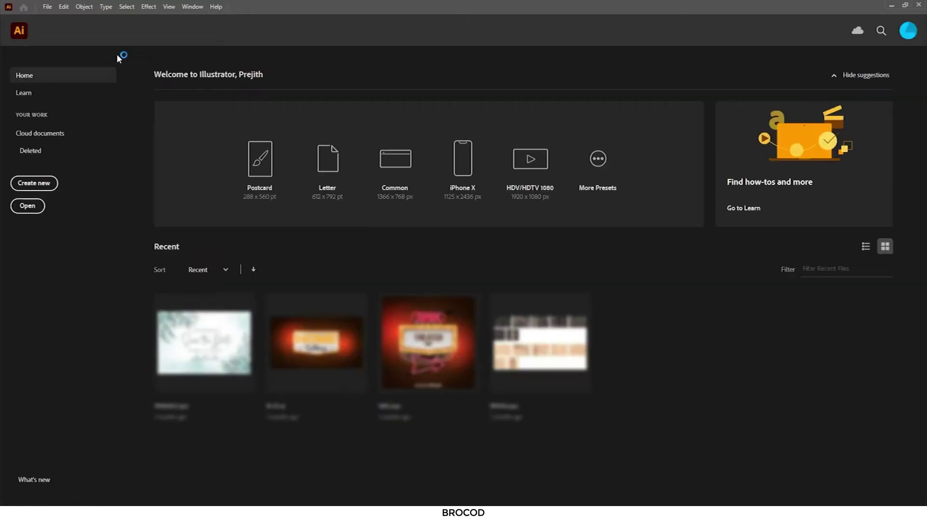
Create a blank 1920 x 1080 px web document, Untitled-1, from the Recent presets
left_click(47, 7)
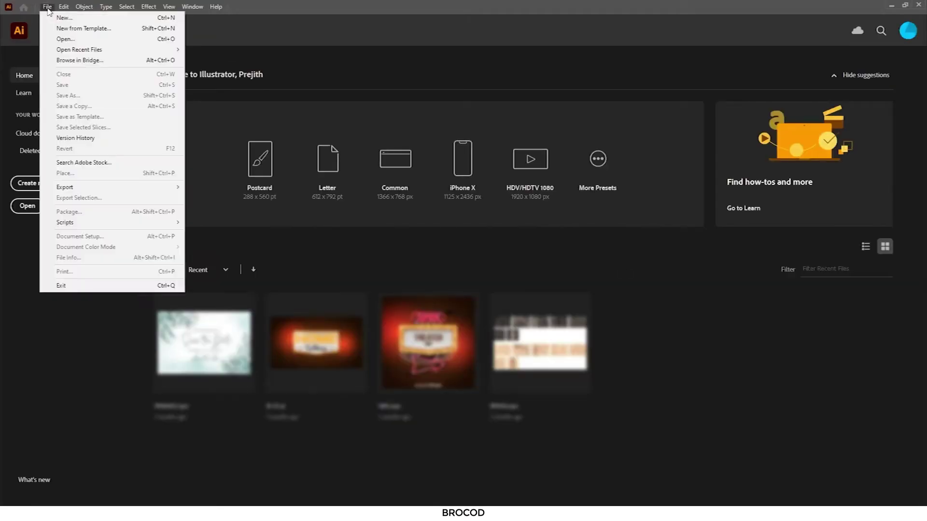
left_click(51, 18)
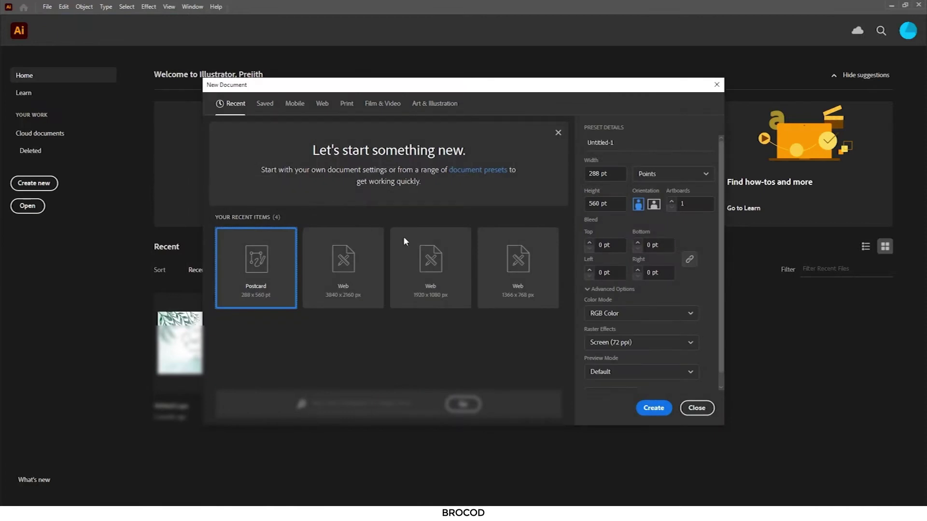
left_click(430, 285)
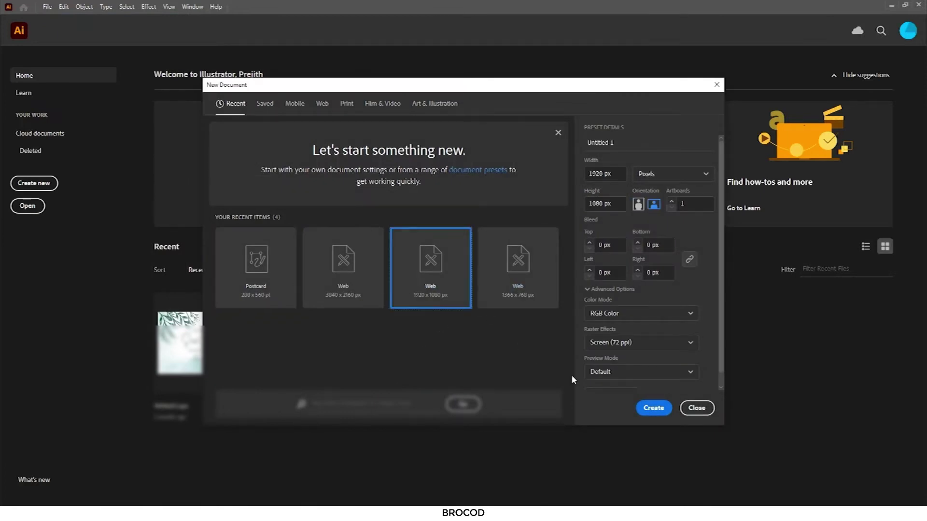
left_click(654, 408)
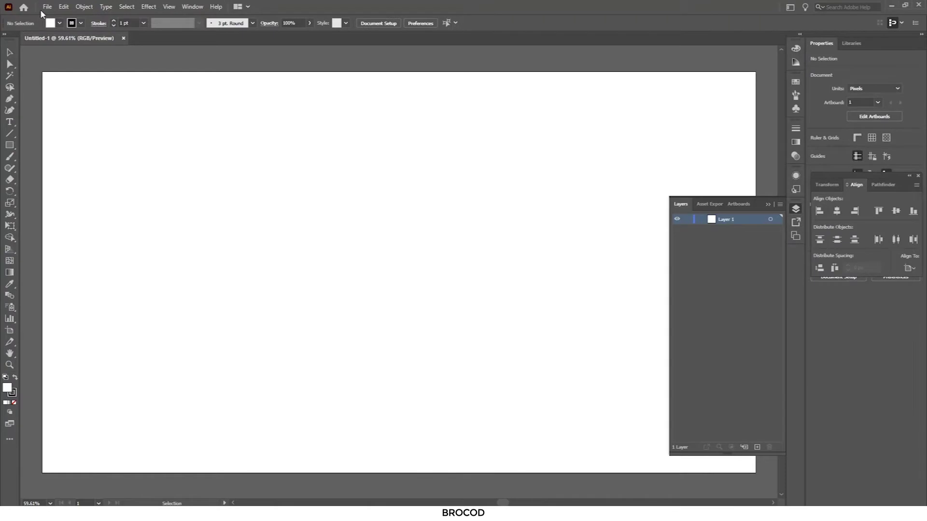
Place the MASTER image from the REFERENCE folder onto the artboard at full width
left_click(46, 6)
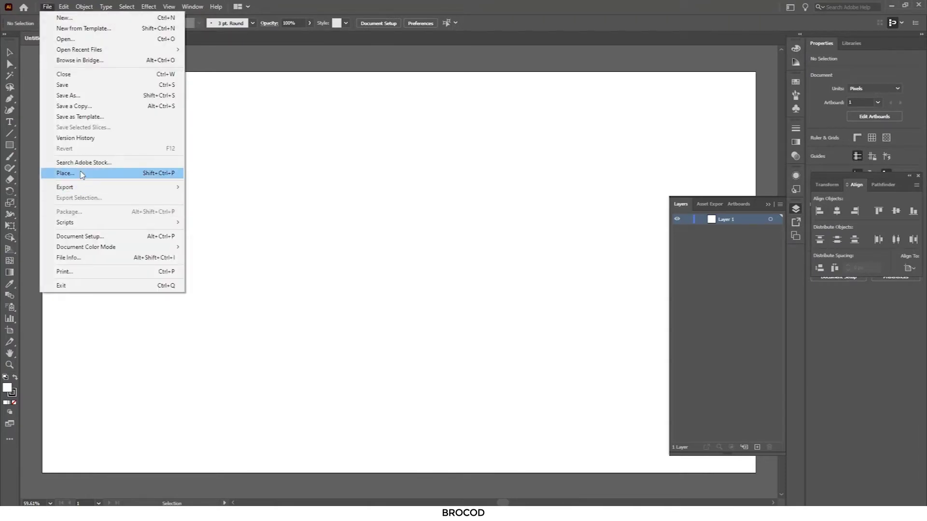
left_click(82, 173)
double_click(128, 78)
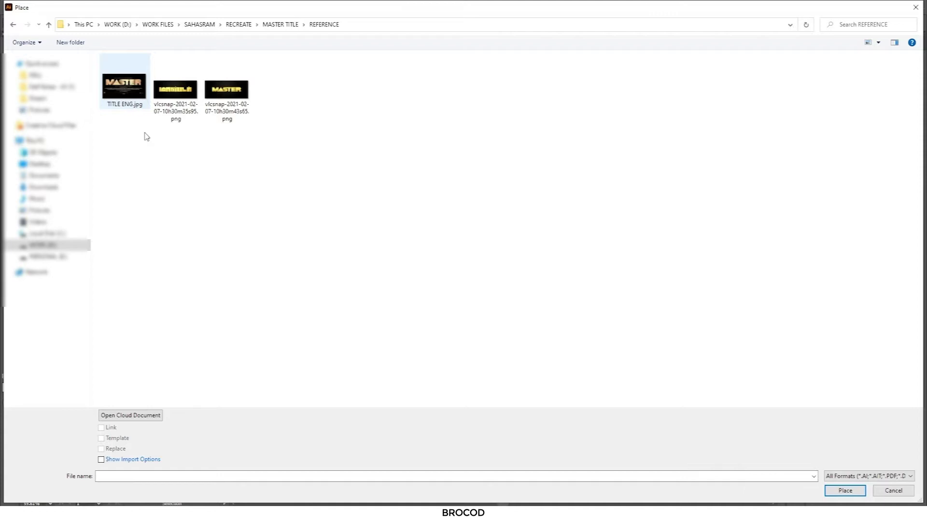
double_click(219, 92)
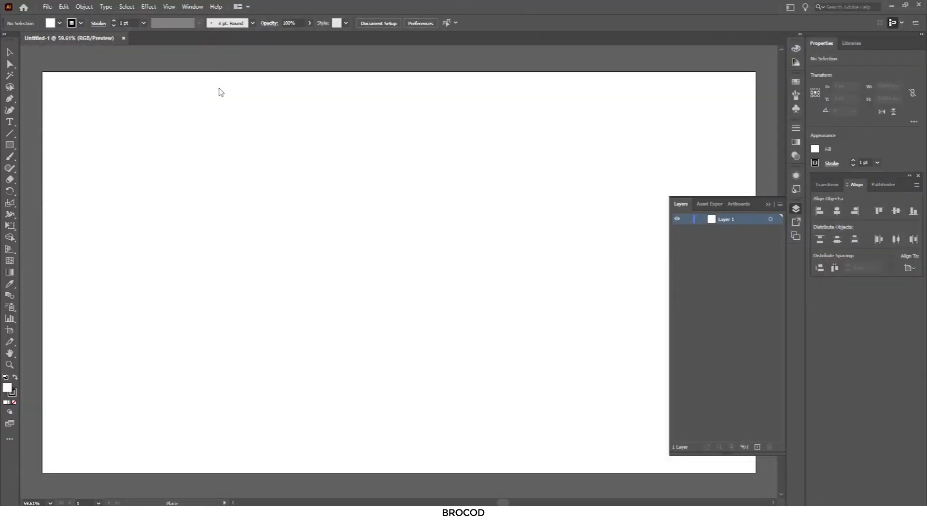
left_click(329, 240)
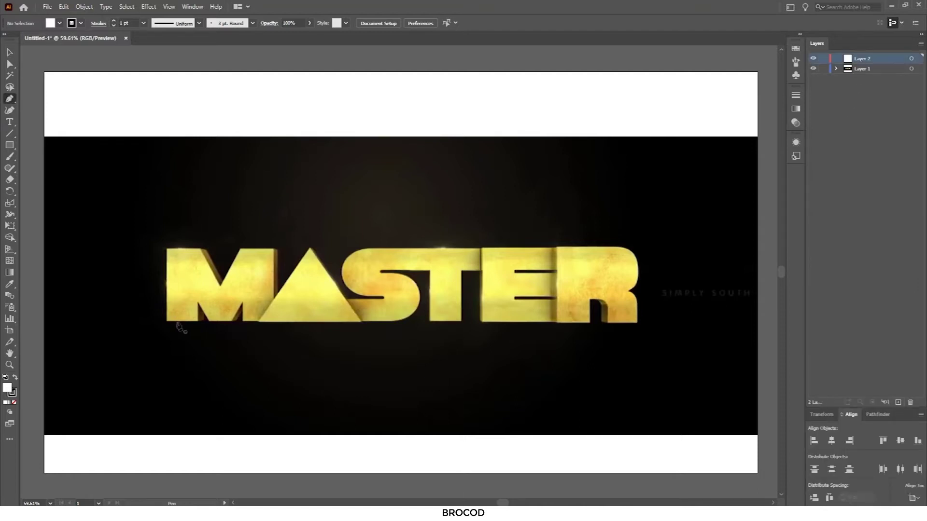
Zoom in on the M, show rulers, and add guides at its top, bottom and left edge
scroll(180, 327, "up", 4, "alt")
left_click_drag(371, 177, 377, 244)
key("ctrl+r")
left_click_drag(389, 50, 410, 150)
left_click_drag(478, 50, 474, 397)
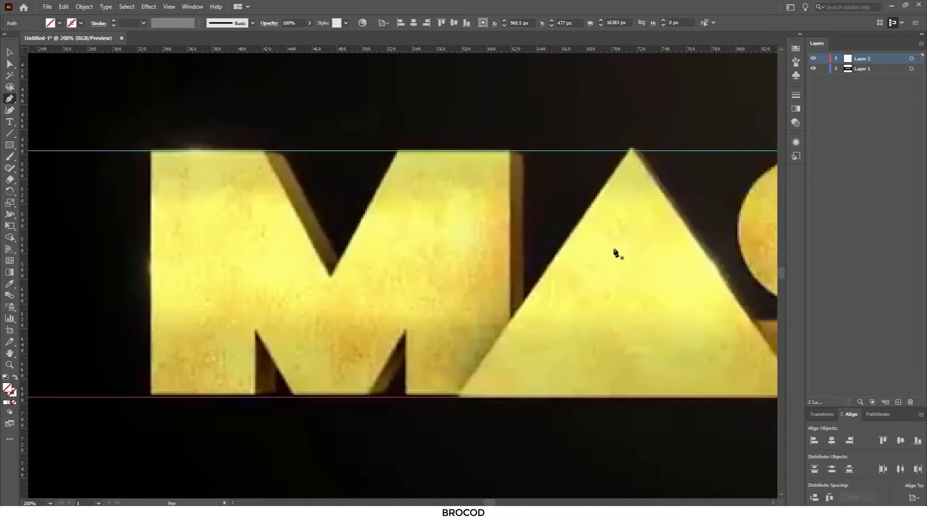
left_click_drag(23, 205, 154, 241)
Turn on Snap to Pixel in the View menu
left_click(169, 6)
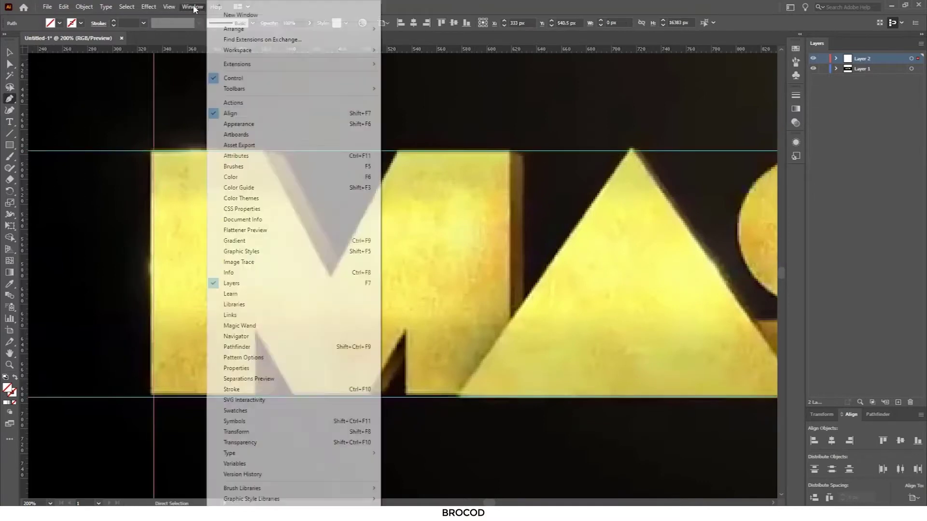
left_click(206, 397)
left_click(169, 6)
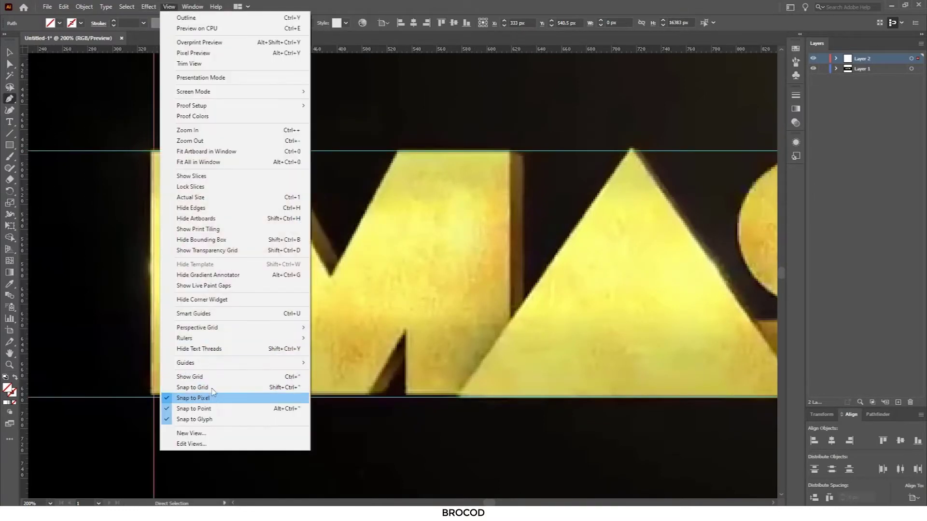
left_click(399, 47)
Align the left guide to the M, then add guides at its right edge and centre notch
key("v")
left_click_drag(155, 90, 151, 190)
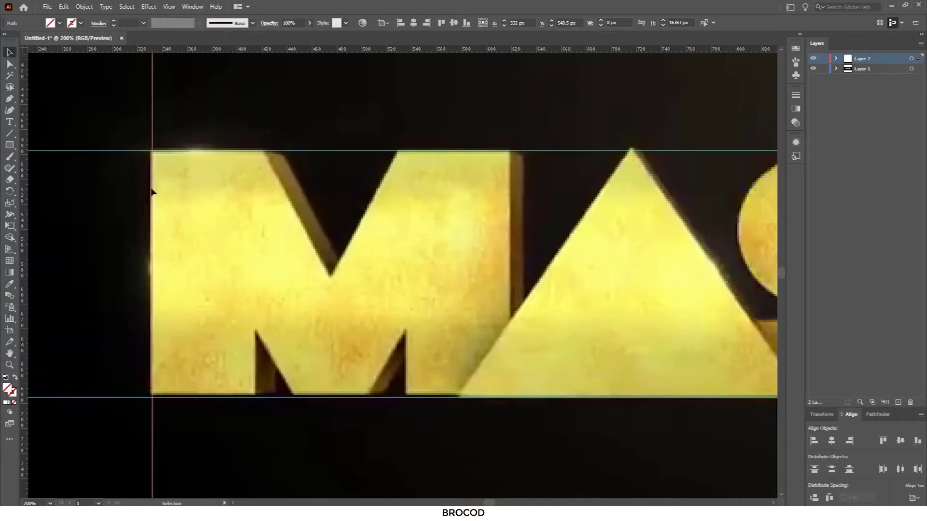
left_click_drag(25, 232, 510, 261)
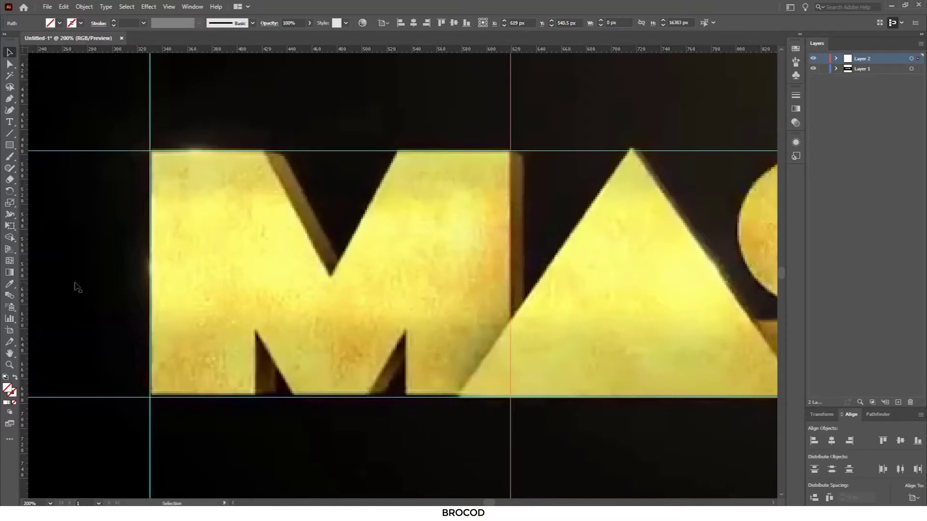
left_click_drag(25, 176, 330, 273)
Trace the M's corners and inner notch with the Pen tool
left_click(9, 98)
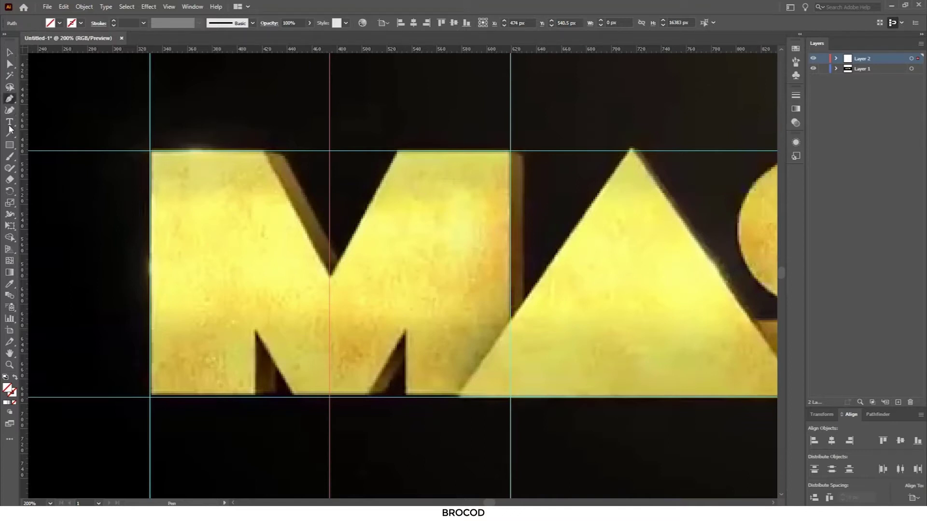
left_click(150, 396)
left_click(150, 151)
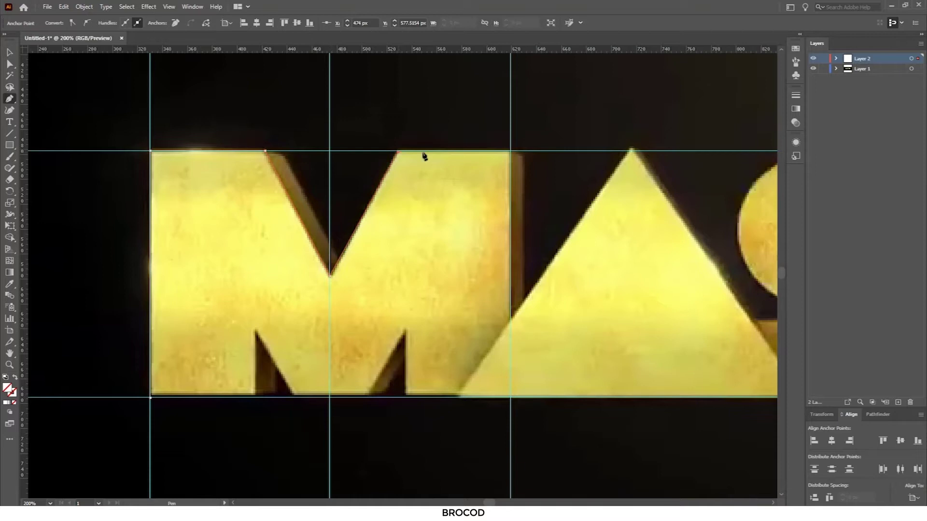
left_click(511, 151)
left_click(511, 396)
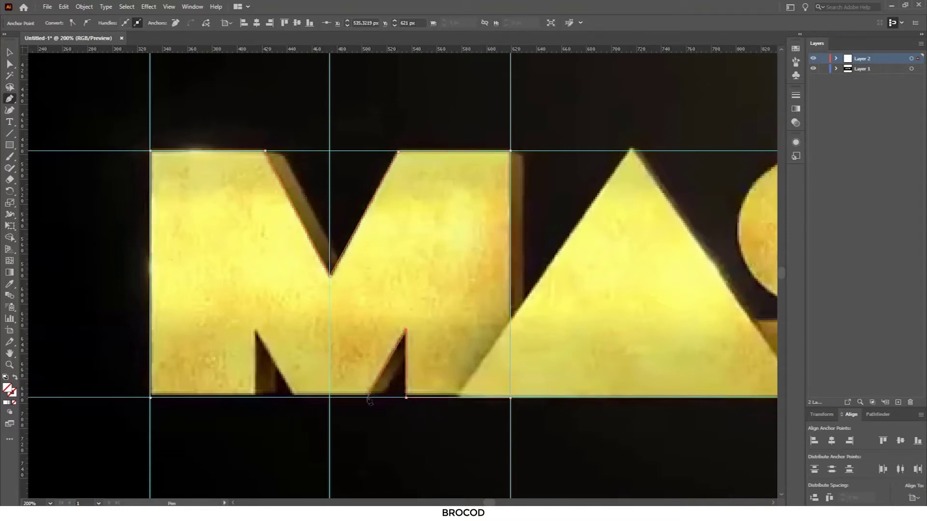
left_click(294, 397)
left_click(254, 396)
Hide and reshow the reference image to check the M outline
left_click(814, 68)
left_click(813, 69)
left_click_drag(720, 242, 518, 258)
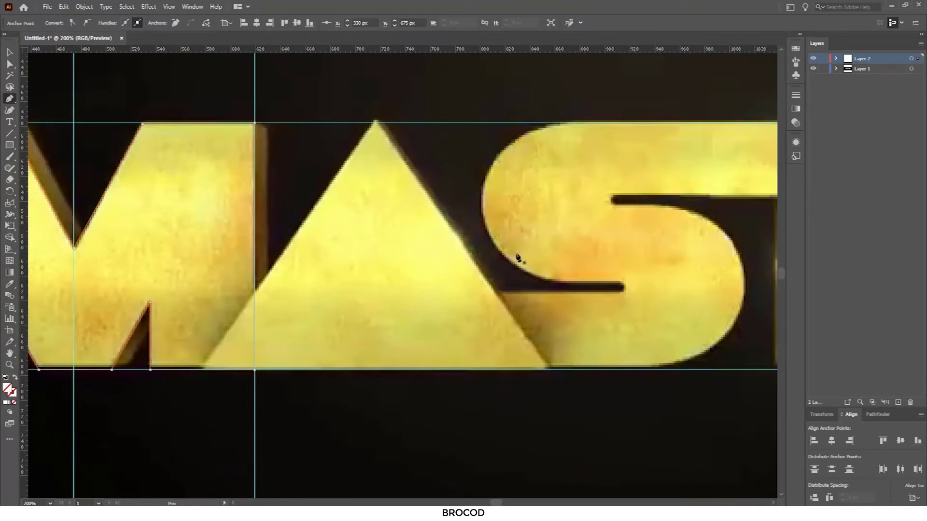
left_click_drag(434, 231, 560, 208)
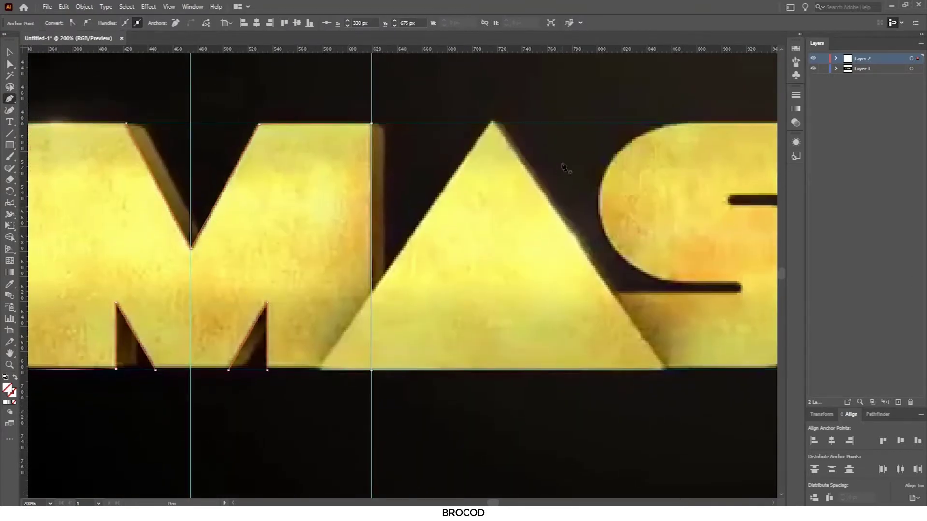
Delete the old M guides from Layer 2 and move a vertical guide to the A's apex
left_click(835, 59)
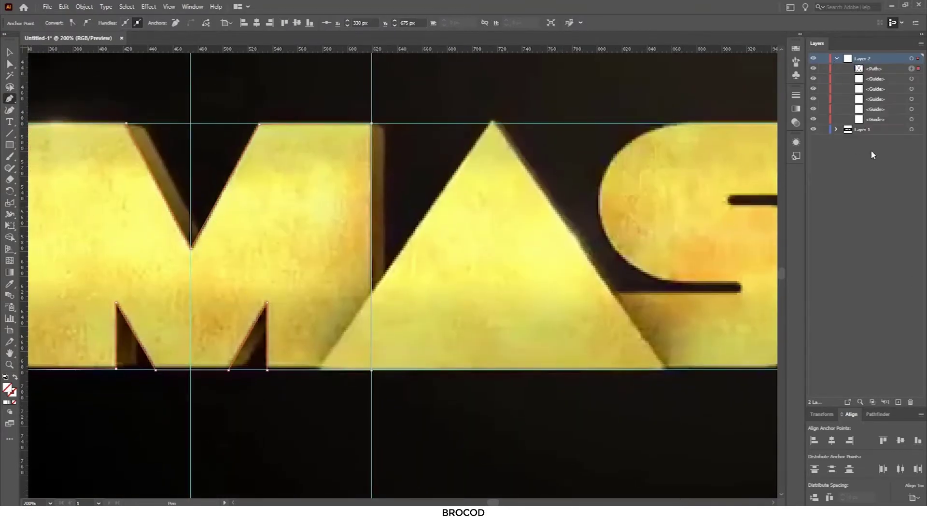
left_click(875, 79)
left_click(875, 119, "shift")
key("Delete")
key("v")
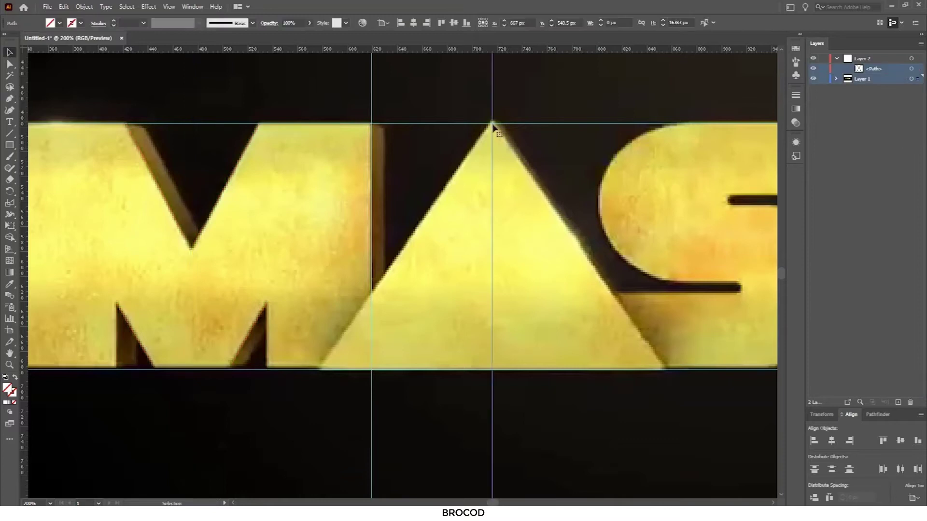
left_click_drag(372, 92, 321, 379)
scroll(100, 342, "left", 2, "ctrl")
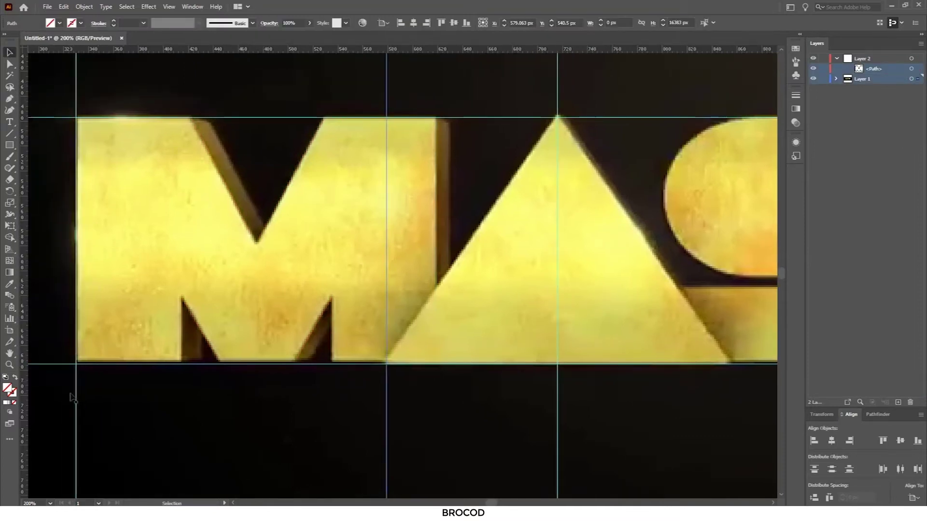
scroll(238, 331, "right", 2, "ctrl")
Trace the A as a closed triangle from apex to both bottom corners
key("p")
left_click(437, 122)
left_click(266, 370)
left_click(609, 369)
left_click(437, 121)
scroll(508, 189, "right", 3, "ctrl")
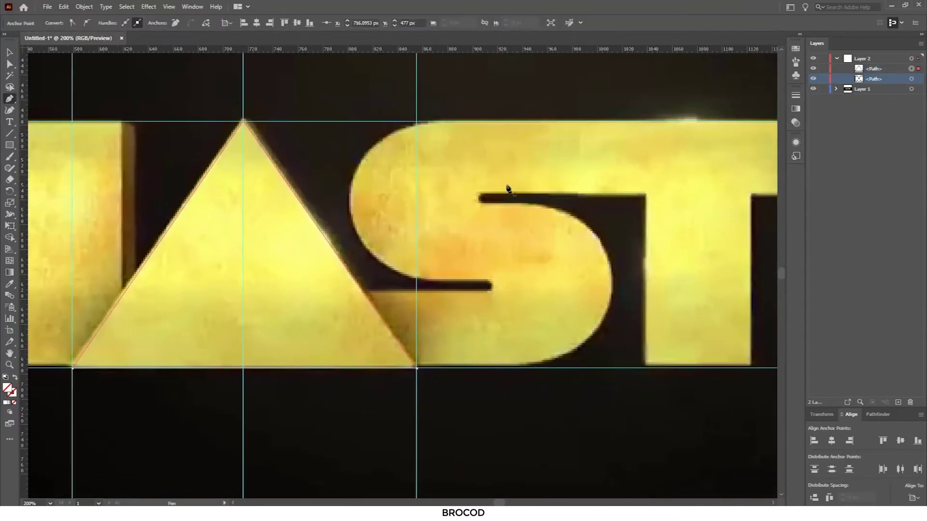
Delete the leftover guide and add vertical guides along the S and T edges
key("v")
left_click(417, 99)
key("Delete")
left_click_drag(234, 265, 644, 260)
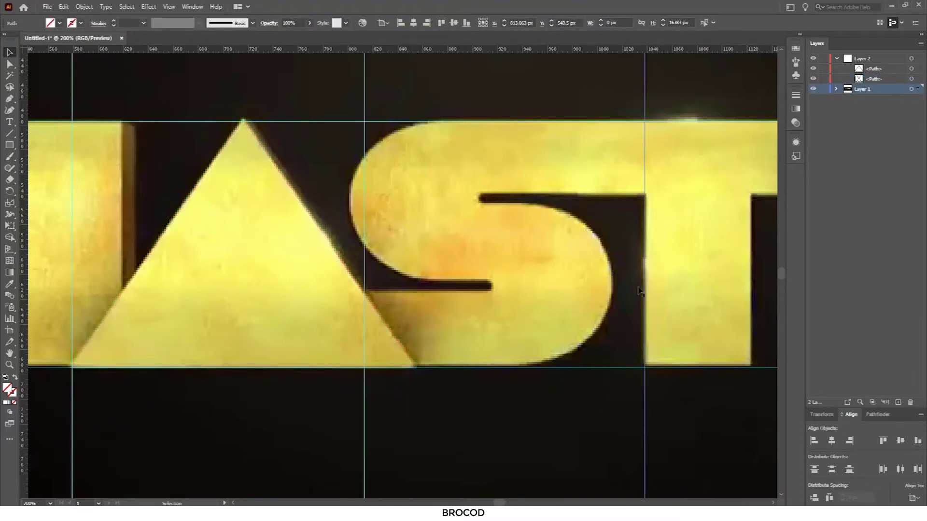
left_click_drag(73, 246, 752, 260)
left_click_drag(707, 285, 466, 285)
left_click_drag(25, 159, 575, 290)
left_click_drag(160, 292, 307, 305)
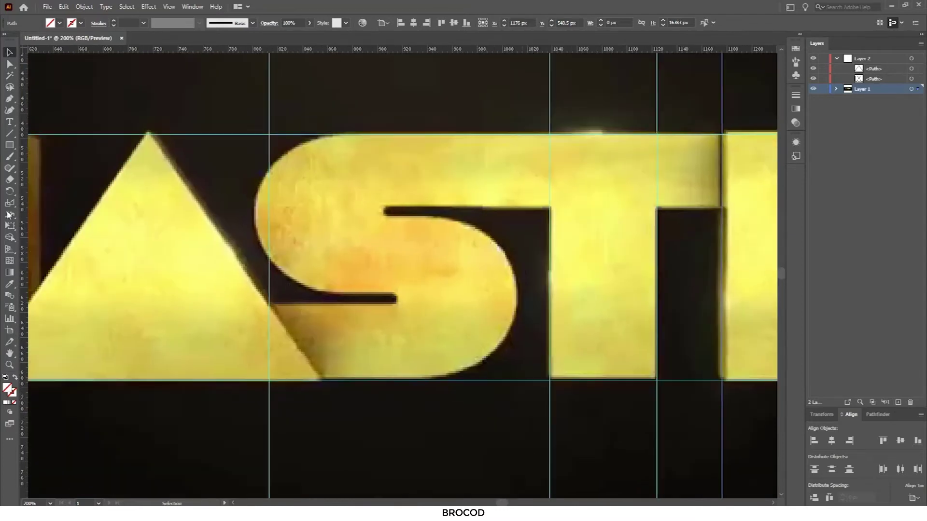
Start the S outline along its top edge, curving around its left side and lower slot
left_click(9, 99)
left_click(721, 134)
left_click_drag(684, 182, 645, 186)
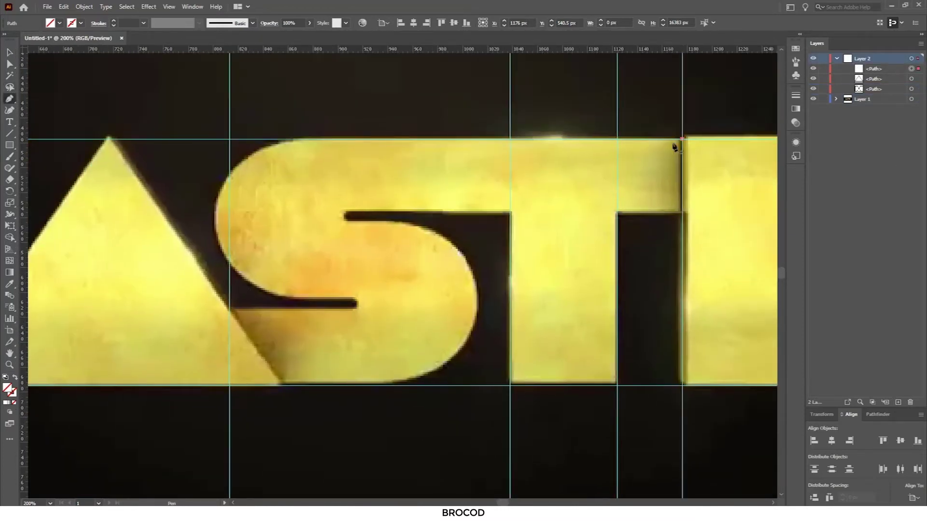
left_click(291, 139)
left_click_drag(215, 220, 215, 289)
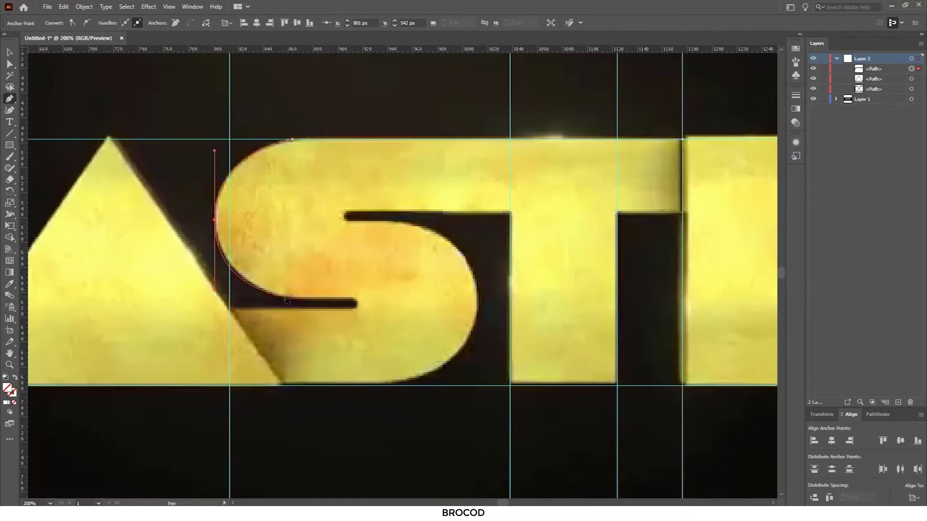
left_click_drag(357, 297, 356, 312)
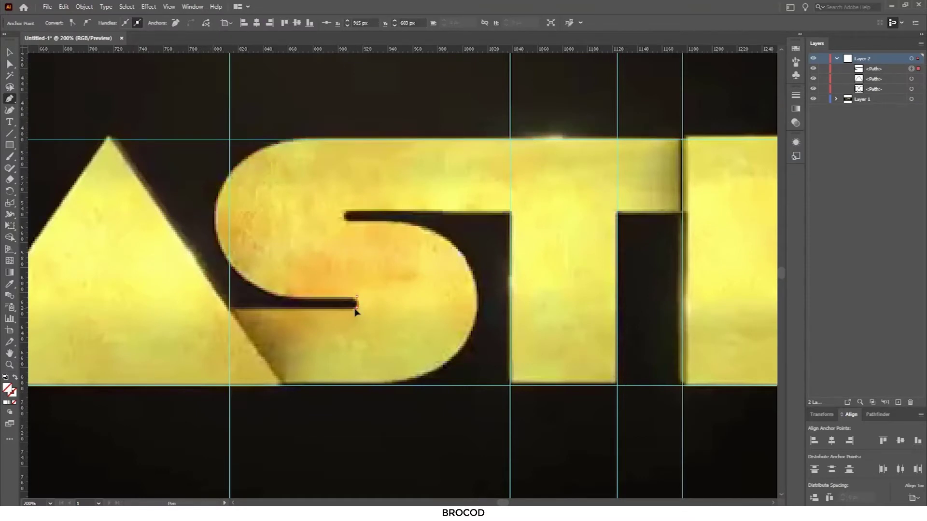
left_click(282, 387)
Continue the S outline across its bottom, right curve and upper slot to the T
left_click(391, 386)
left_click_drag(477, 303, 477, 234)
left_click(459, 253)
left_click(402, 222)
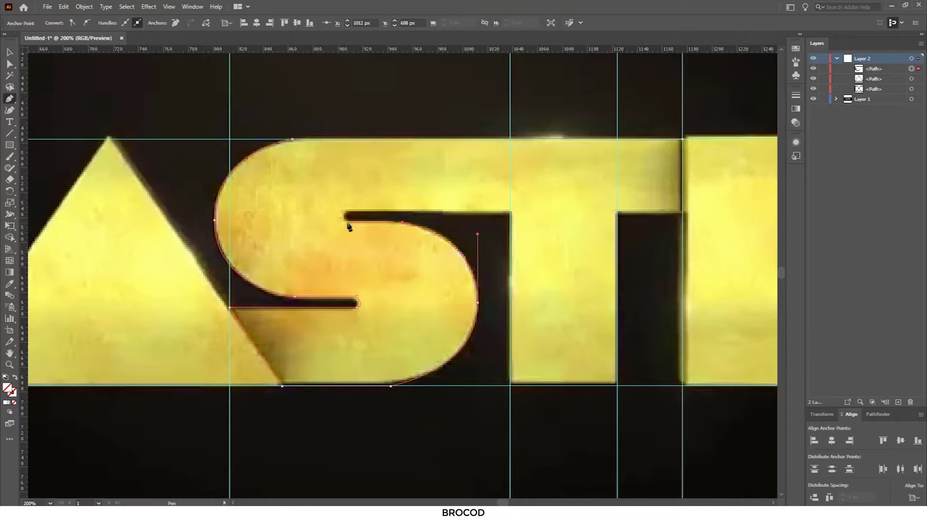
left_click(345, 212)
left_click(510, 212)
left_click(682, 212)
left_click_drag(529, 225, 345, 218)
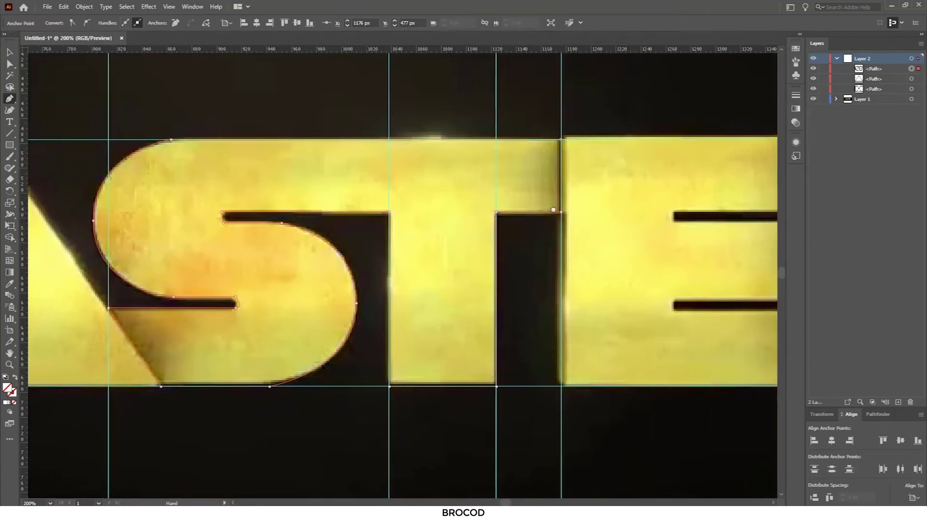
Reposition the vertical guides to line up with the next letter edges
key("v")
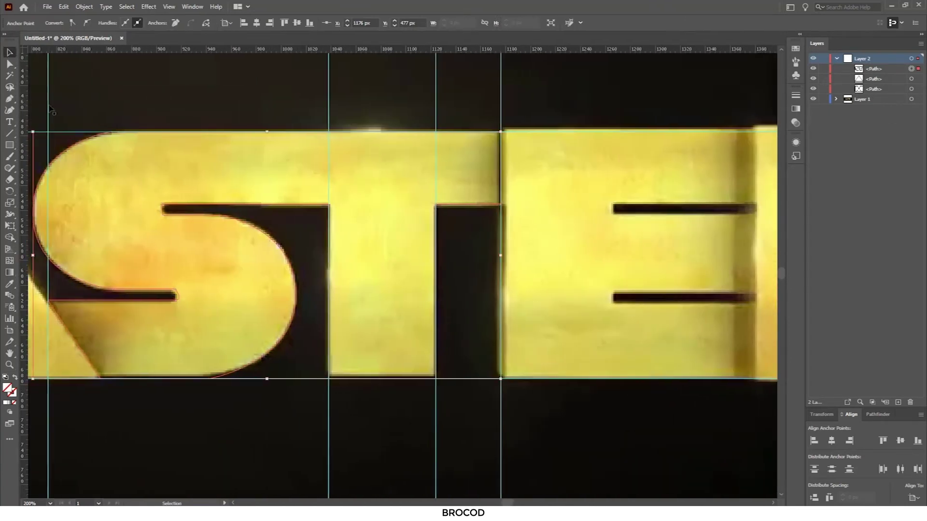
left_click(710, 198)
left_click(329, 262)
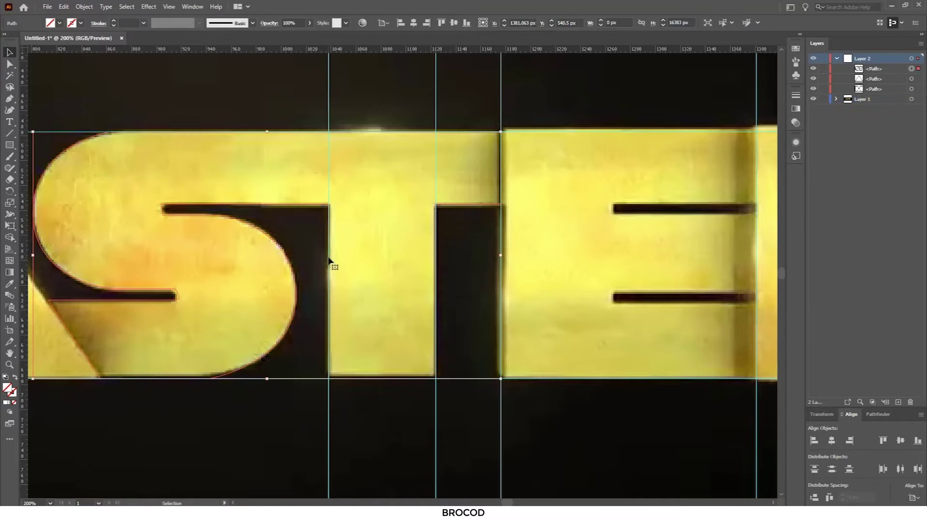
left_click_drag(445, 202, 623, 232)
left_click_drag(624, 305, 625, 304)
Begin tracing the E along its top edge down to the upper slot
left_click(9, 99)
left_click_drag(575, 236, 323, 237)
left_click(223, 134)
left_click(479, 134)
left_click(480, 210)
left_click(336, 209)
Trace the E's two slots and its bottom edge to the lower-left corner
left_click(336, 216)
left_click(480, 216)
left_click(336, 296)
left_click(335, 305)
left_click(479, 305)
left_click(479, 381)
left_click(223, 381)
Close the E outline and nudge its anchors onto the letter edges
left_click(224, 134)
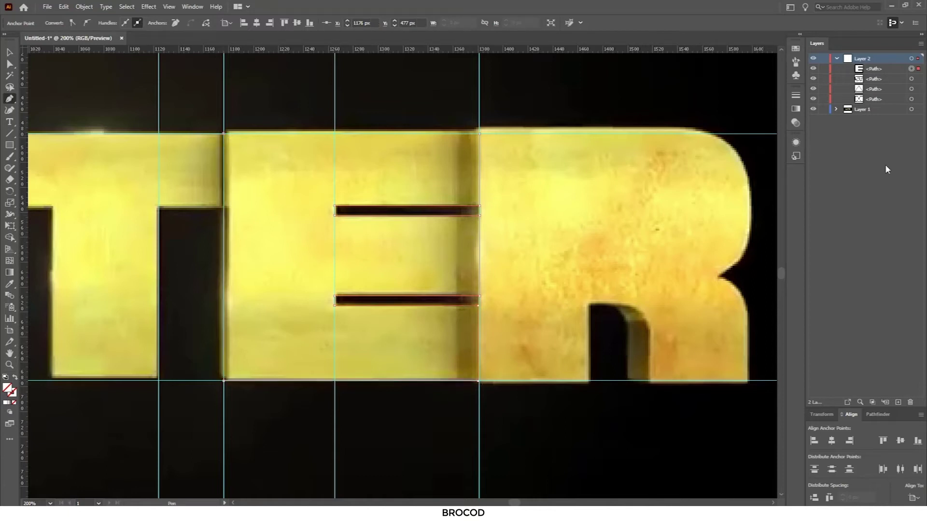
scroll(588, 249, "up", 1, "alt")
key("a")
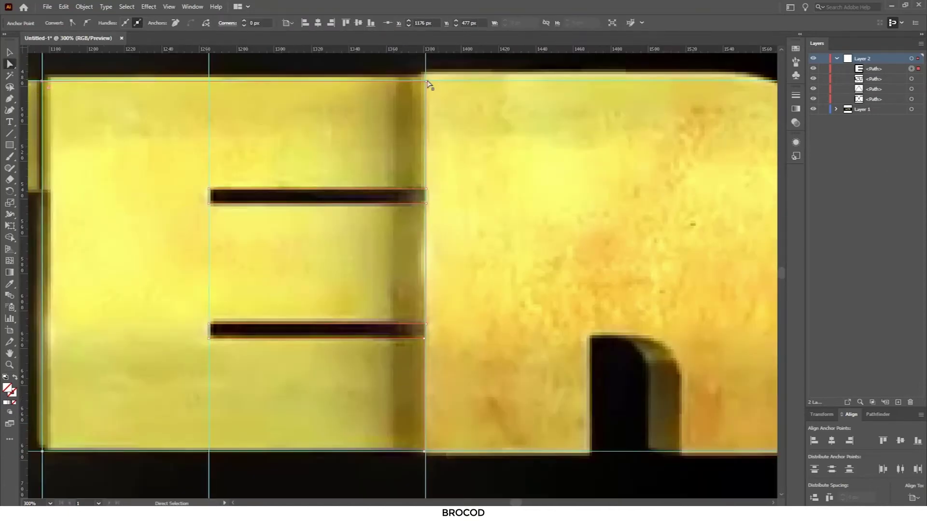
scroll(429, 322, "up", 1, "alt")
key("Right")
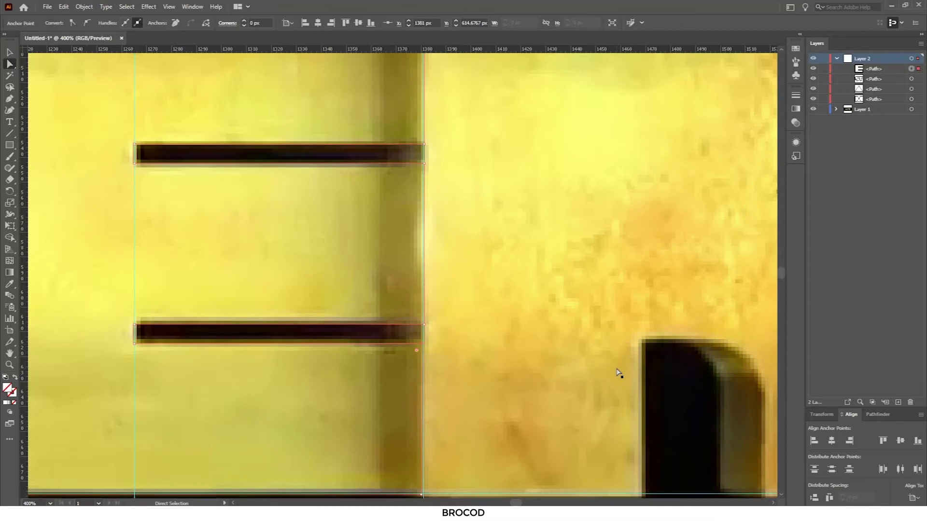
left_click(420, 494)
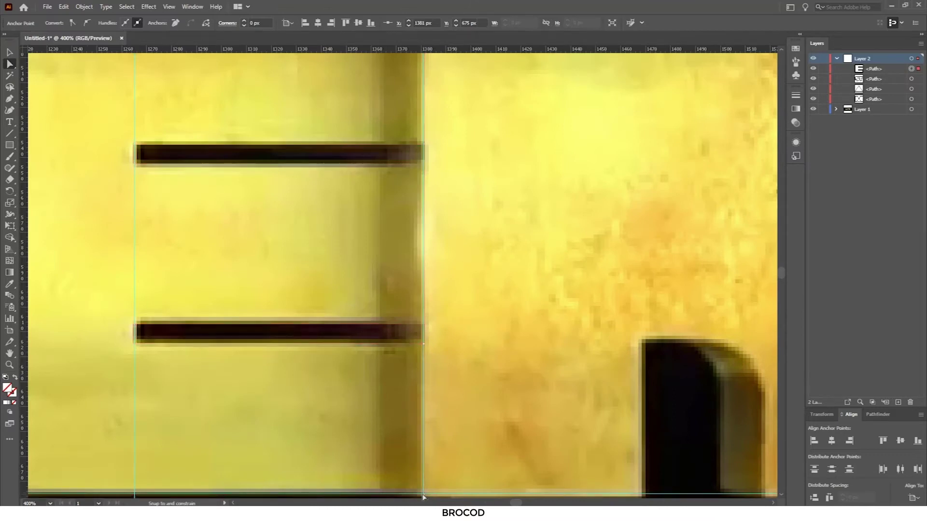
scroll(430, 331, "down", 3, "alt")
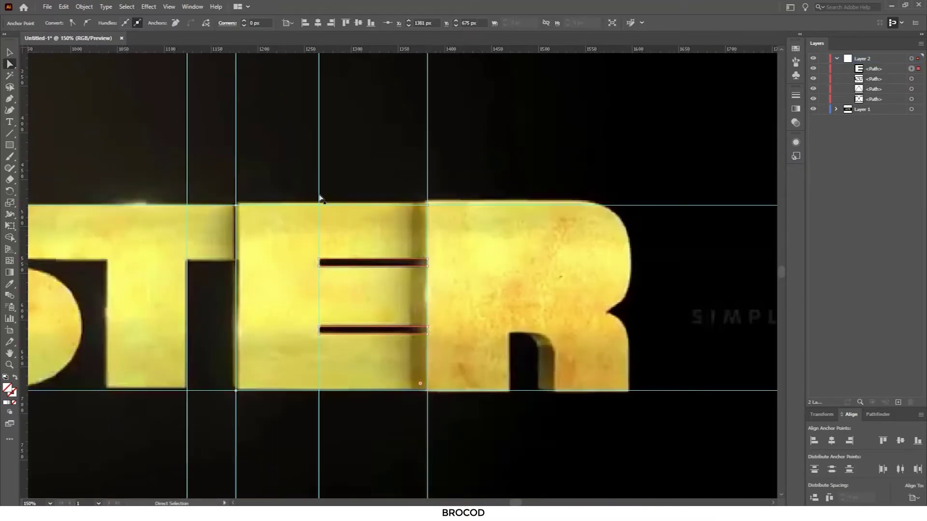
Move vertical guides to the E and both R leg edges
left_click_drag(320, 198, 632, 255)
left_click_drag(188, 176, 509, 337)
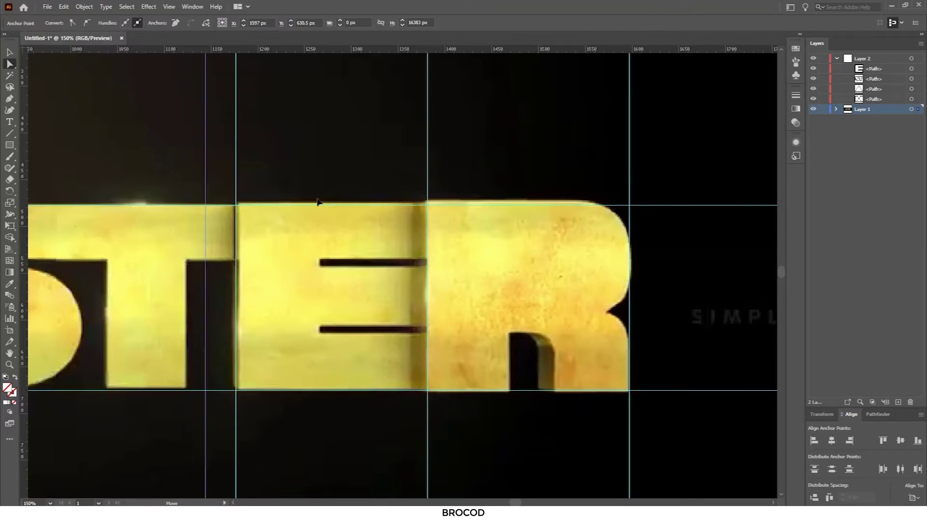
left_click_drag(235, 194, 554, 433)
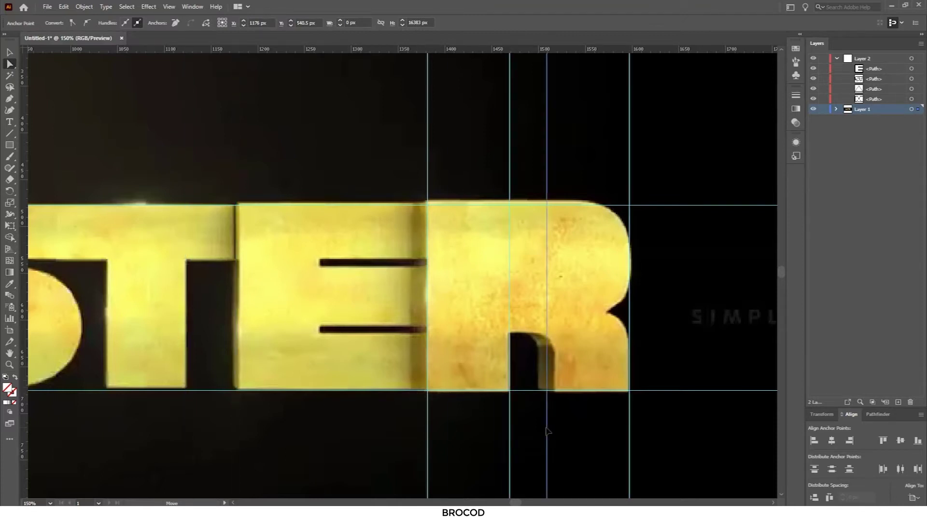
Trace the R with its curved bowl and notched leg, then hide the reference image
left_click(868, 59)
key("p")
left_click(428, 206)
left_click(592, 205)
left_click_drag(629, 256, 628, 278)
left_click(628, 305)
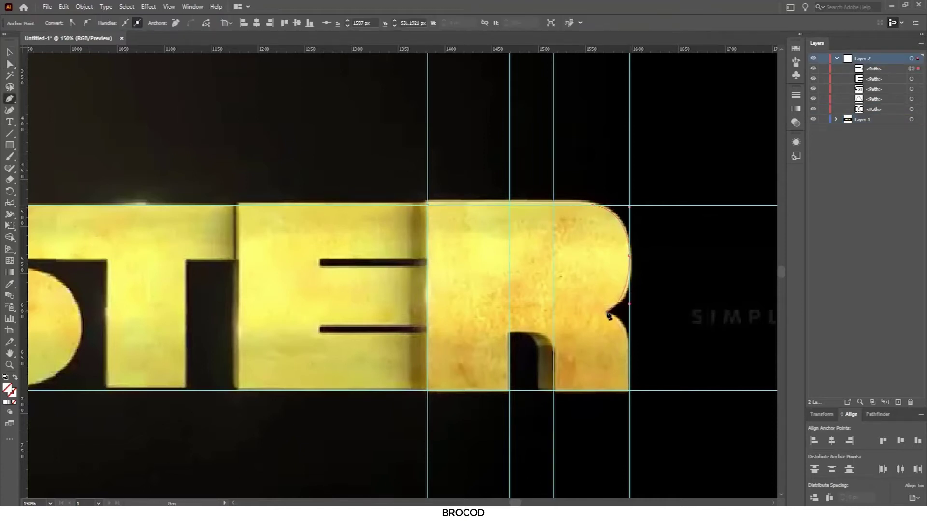
mouse_move(627, 334)
left_mouse_down()
mouse_move(630, 354)
mouse_move(630, 346)
left_mouse_up()
left_click_drag(530, 332, 525, 336)
left_click(510, 390)
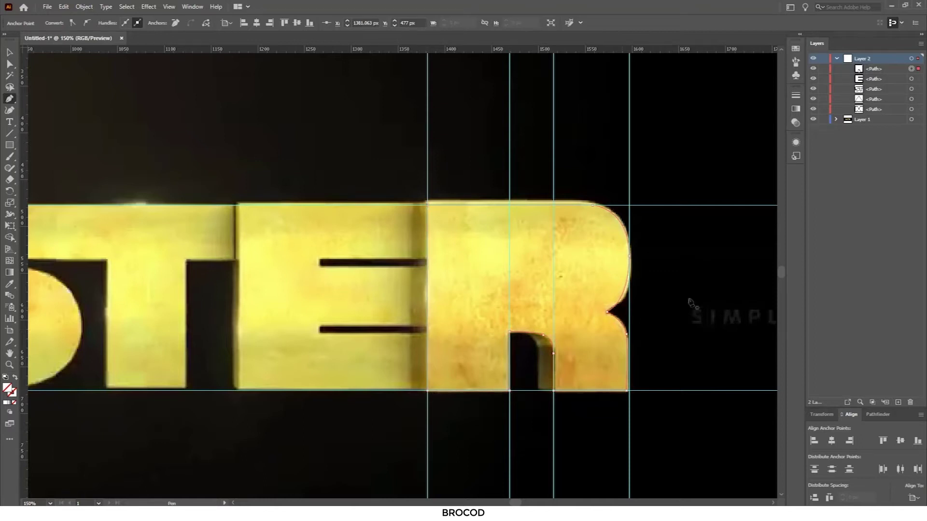
left_click(813, 120)
Fit the artboard in view and check each traced letter path, ending on the R
key("ctrl+a")
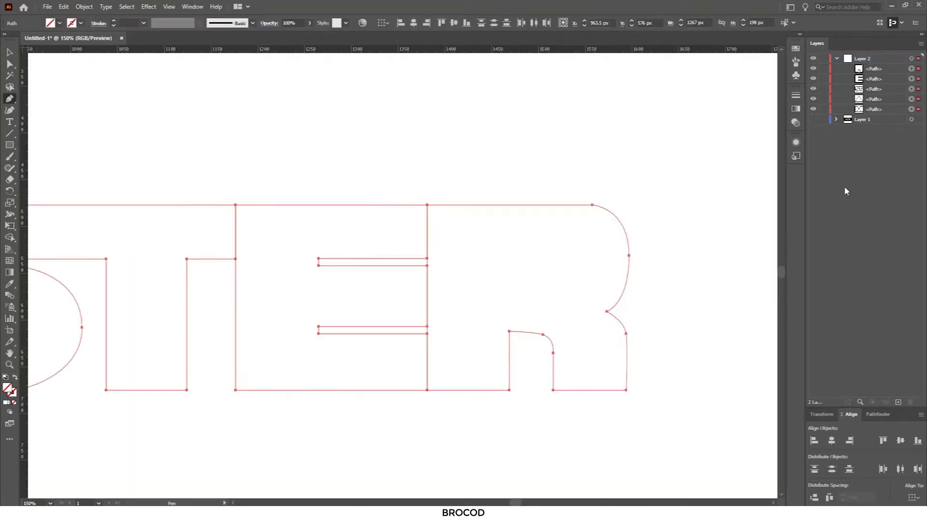
key("ctrl+0")
left_click(911, 109)
left_click(911, 89)
left_click(911, 68)
left_click(10, 52)
Rename the tracing layer to English
left_click(836, 59)
double_click(863, 59)
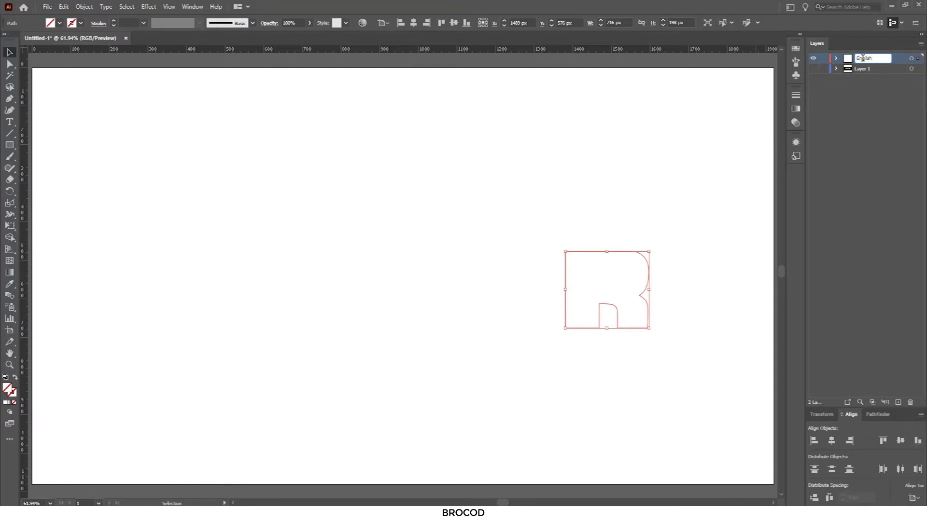
left_click(875, 129)
Add a new layer and name it Tamil
left_click(898, 402)
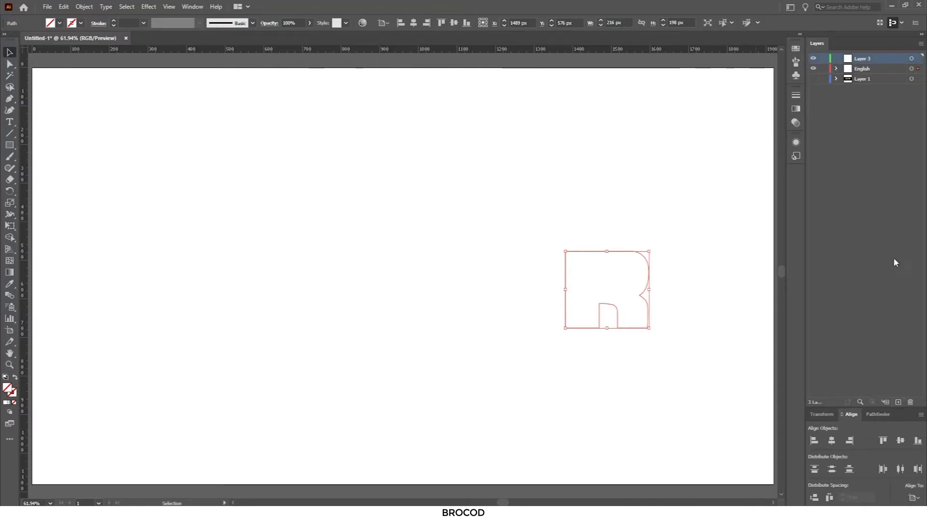
double_click(857, 58)
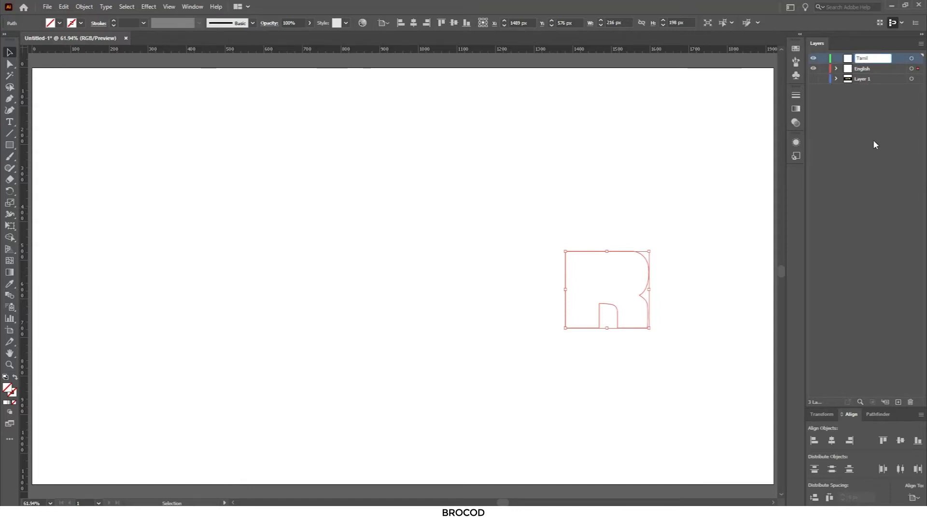
left_click(851, 81)
Show the reference layer and place the Tamil title snapshot onto the artboard
left_click_drag(813, 59, 813, 79)
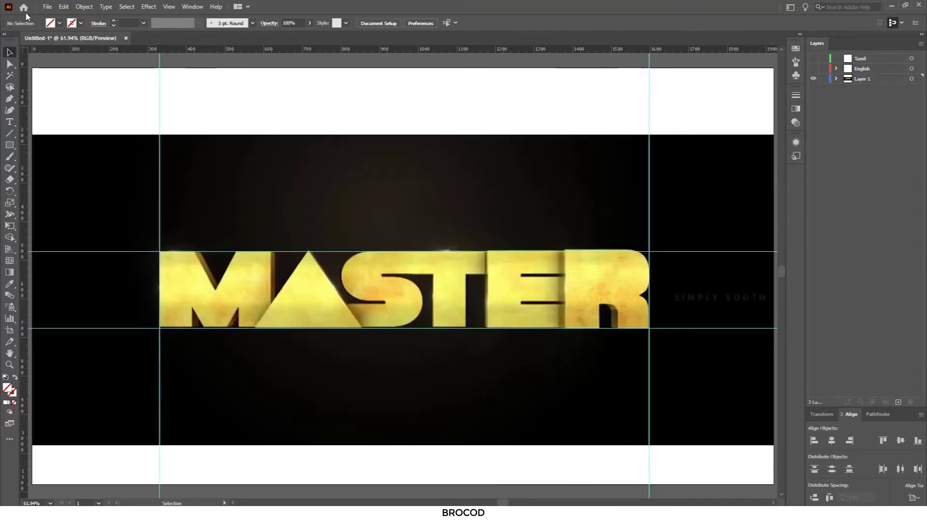
left_click(46, 6)
left_click(69, 175)
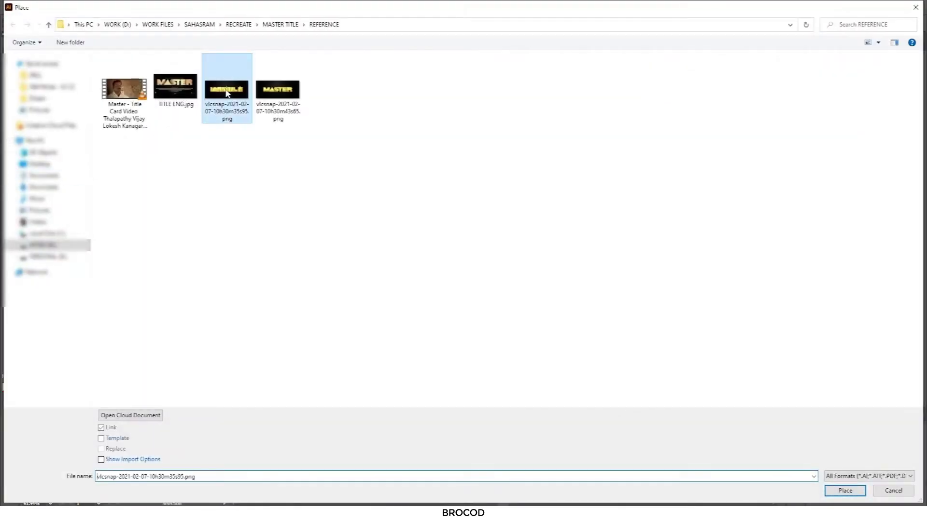
double_click(223, 94)
left_click(190, 193)
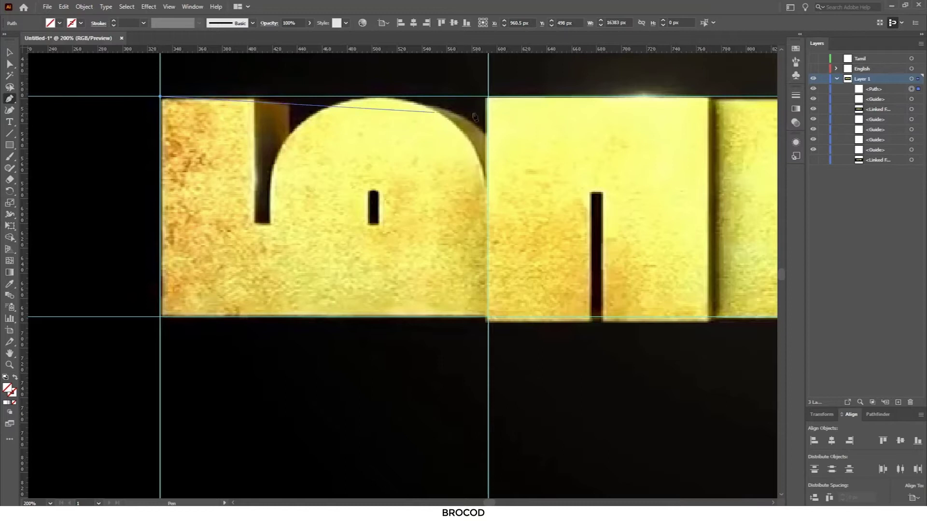
Trace the first Tamil letter as a closed outline with the Pen tool, curving over its arch
left_click(161, 96)
left_click(255, 97)
left_click(255, 225)
left_click(270, 174)
left_click_drag(371, 97, 456, 95)
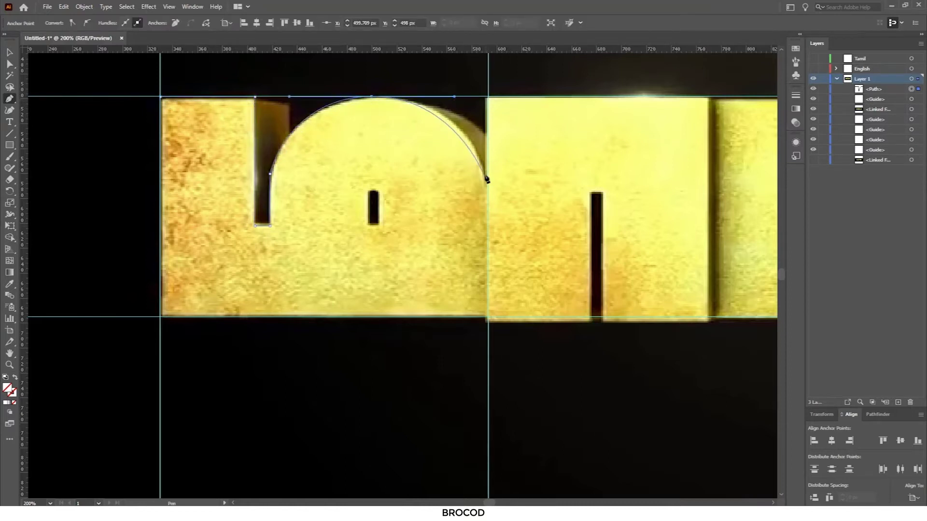
left_click_drag(486, 184, 487, 202)
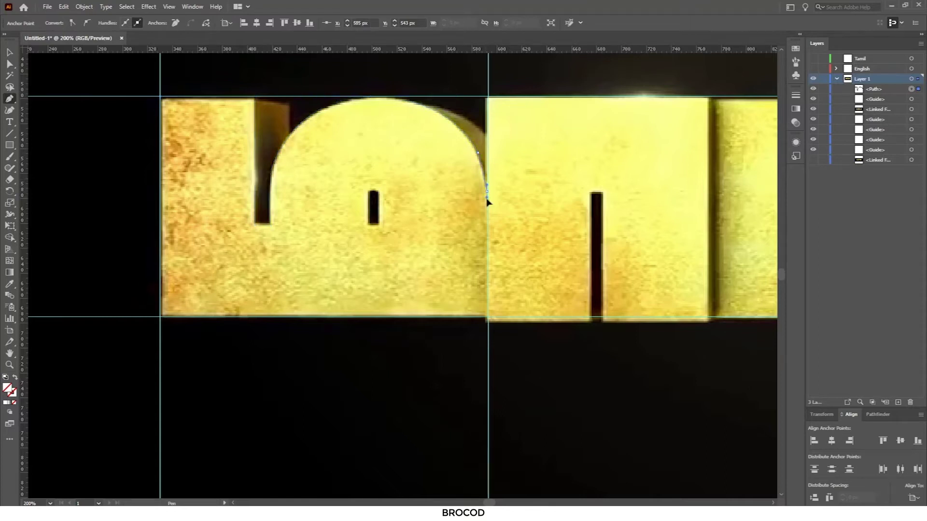
left_click(487, 317)
left_click(161, 317)
left_click(160, 97)
Move the traced outline into the Tamil layer, add a new layer and make Tamil active
left_click_drag(872, 89, 871, 58)
left_click_drag(562, 244, 335, 255)
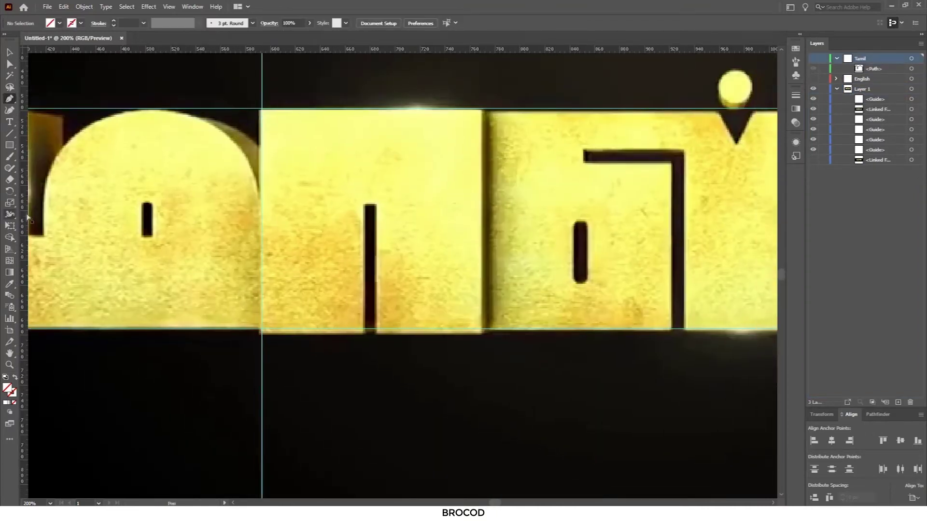
key("v")
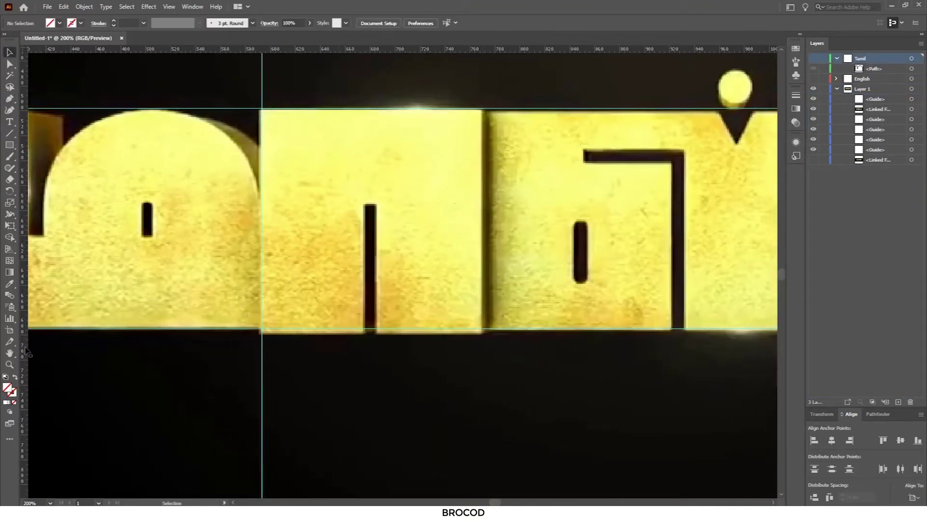
right_click(26, 332)
key("Escape")
left_click_drag(26, 331, 484, 333)
left_click(862, 58)
key("p")
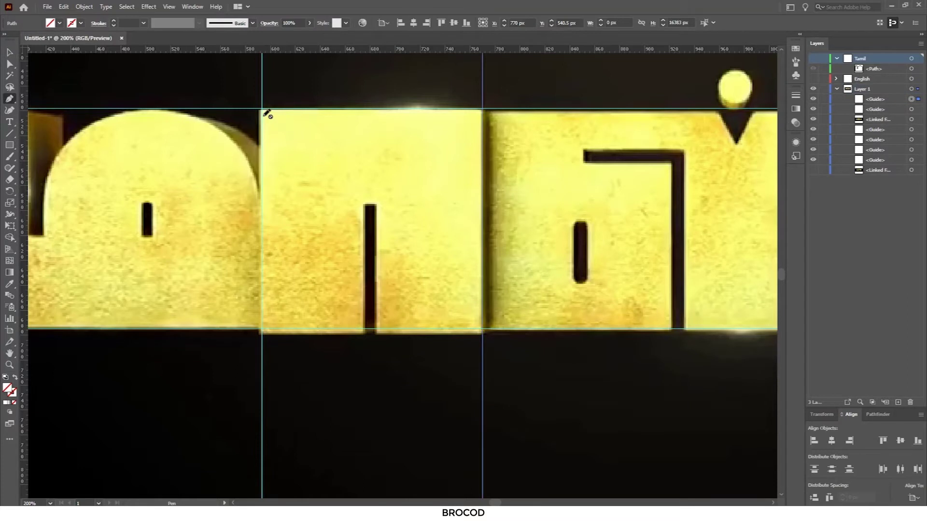
left_click(898, 402)
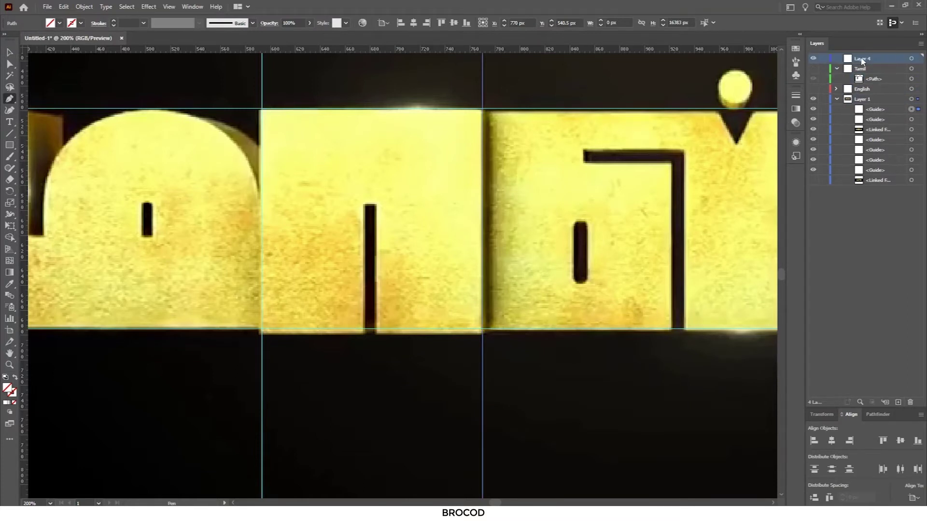
key("Delete")
left_click(861, 69)
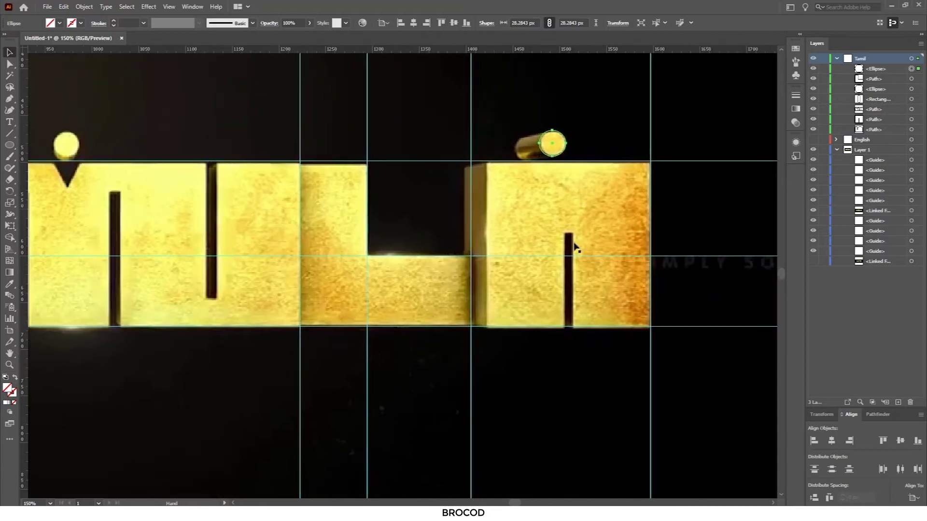
Copy the left letter block path and paste it over the matching right block
left_click(874, 122)
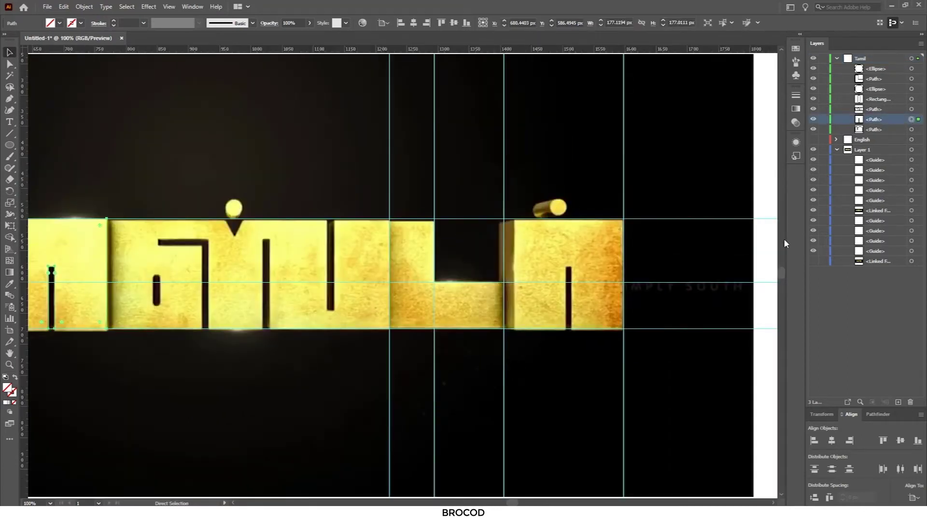
key("ctrl+c")
key("ctrl+v")
left_click_drag(404, 274, 567, 274)
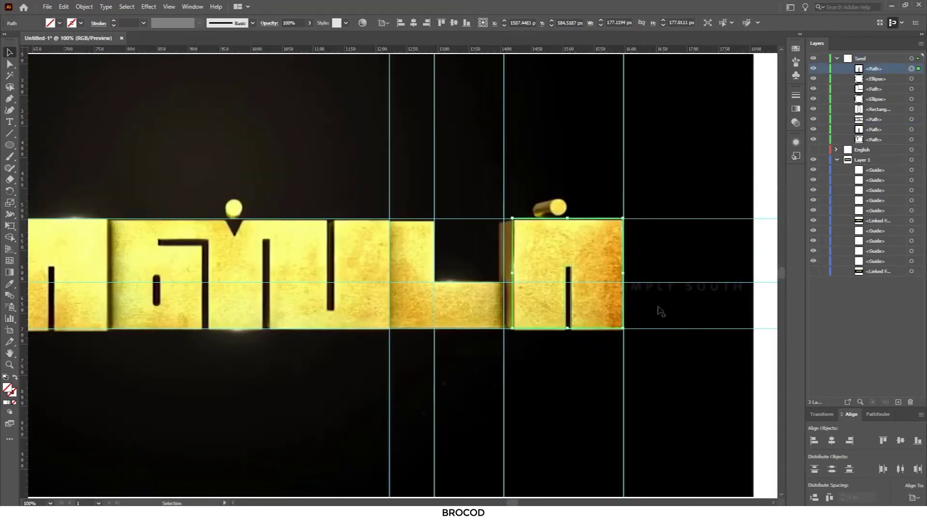
Hide the reference image layer and zoom out to show the whole Tamil title
left_click(660, 311)
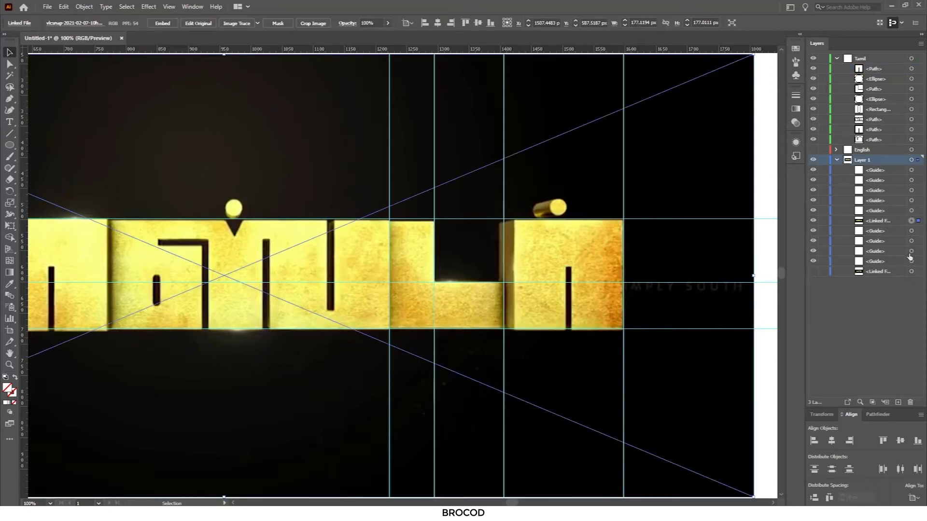
left_click(814, 159)
left_click(910, 59)
key("ctrl+0")
Select all the Tamil word's paths from the Tamil layer in the Layers panel
key("ctrl+plus")
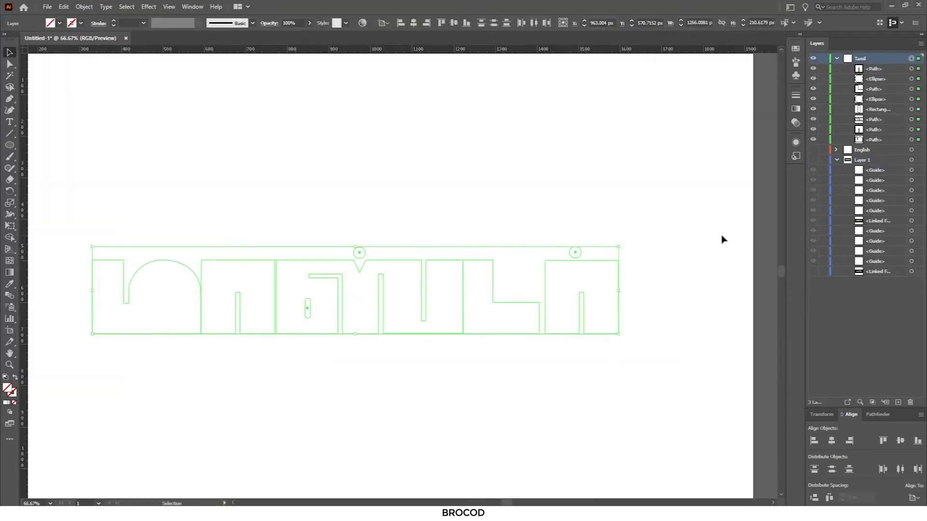
left_click(769, 271)
left_click(911, 140)
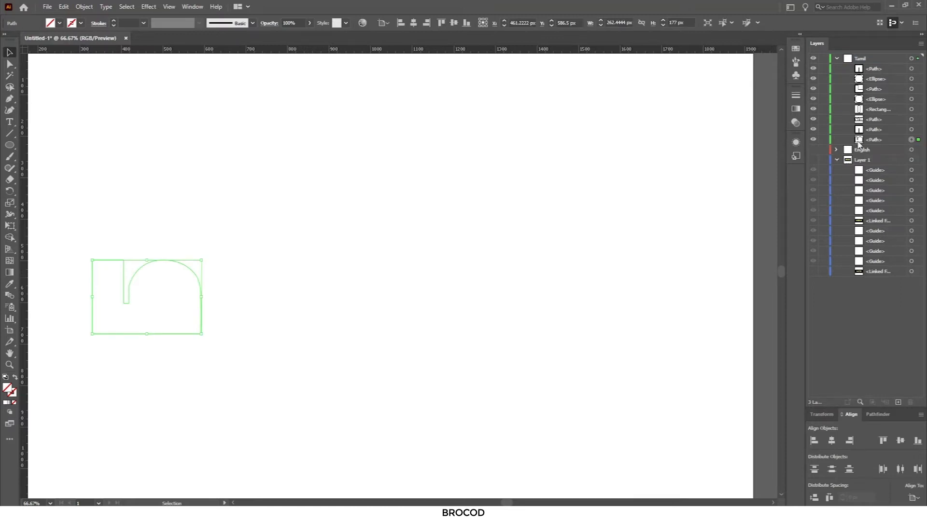
left_click(871, 69)
left_click(864, 140, "shift")
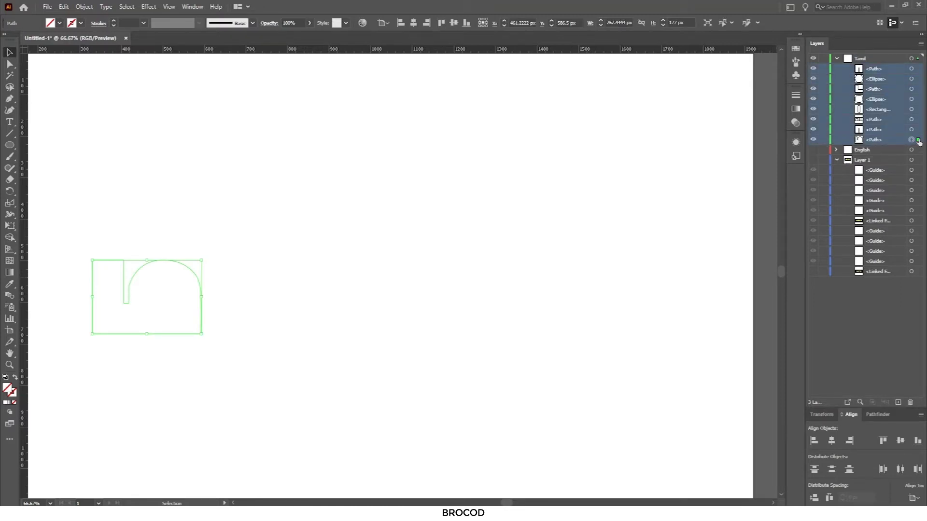
left_click(910, 139)
left_click(911, 119, "shift")
left_click(910, 99, "shift")
left_click(911, 79, "shift")
left_click(911, 68, "shift")
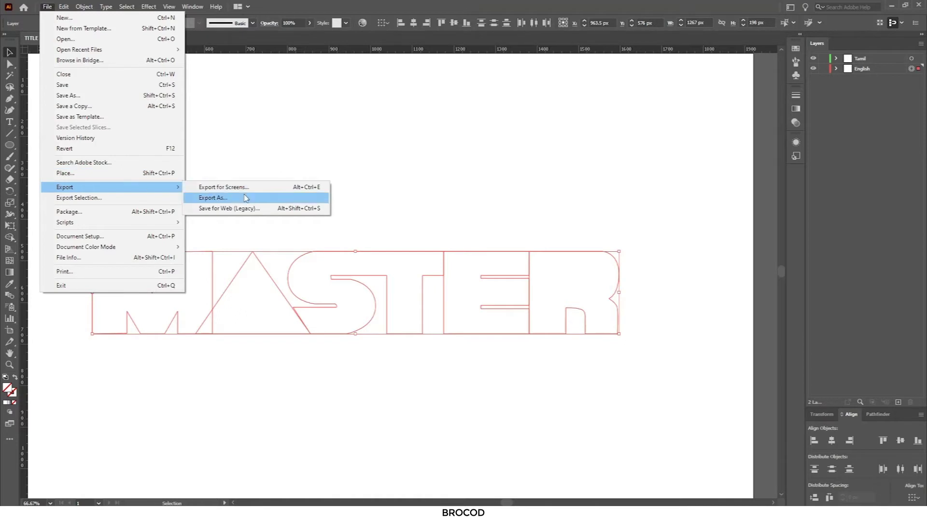
Set up the export as the Photoshop file TITLE Ai.psd, then close the save dialog
left_click(217, 197)
left_click(101, 424)
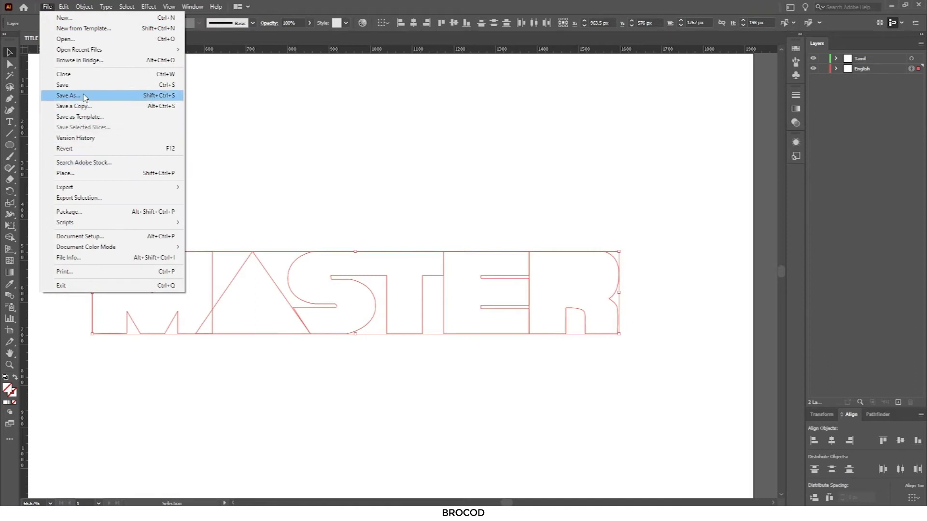
left_click(68, 95)
left_click(120, 410)
left_click(120, 409)
left_click(915, 7)
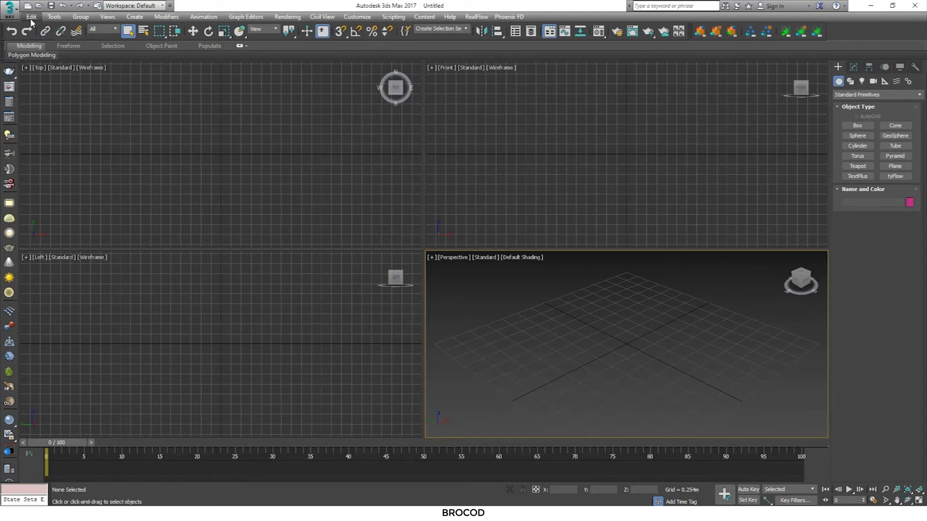
left_click(10, 7)
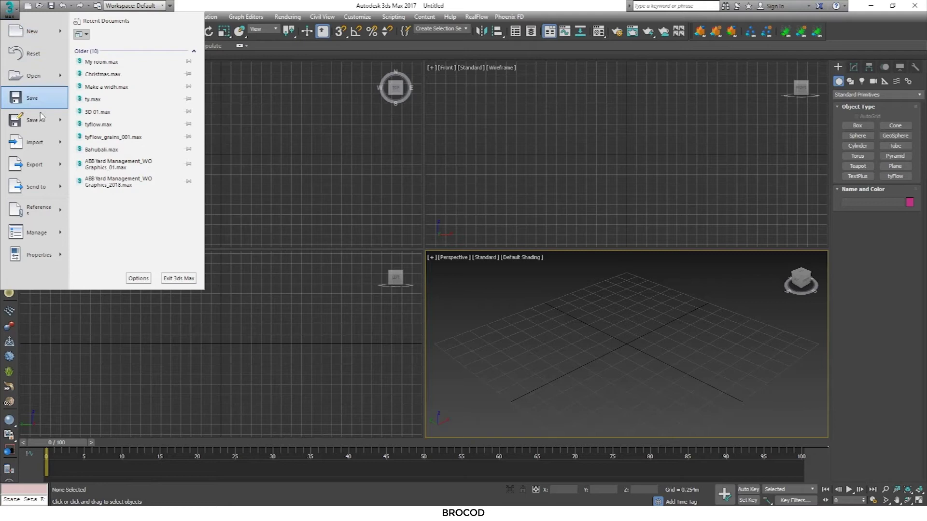
mouse_move(35, 142)
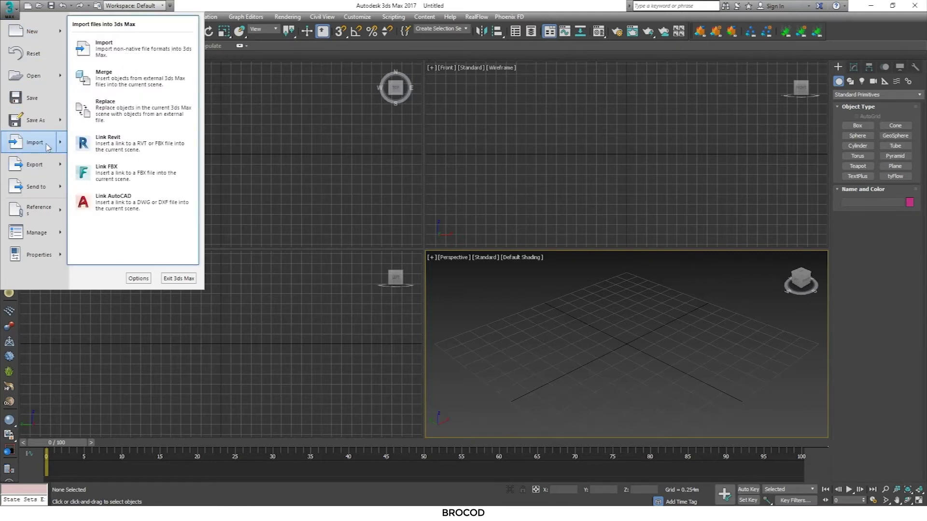
left_click(111, 48)
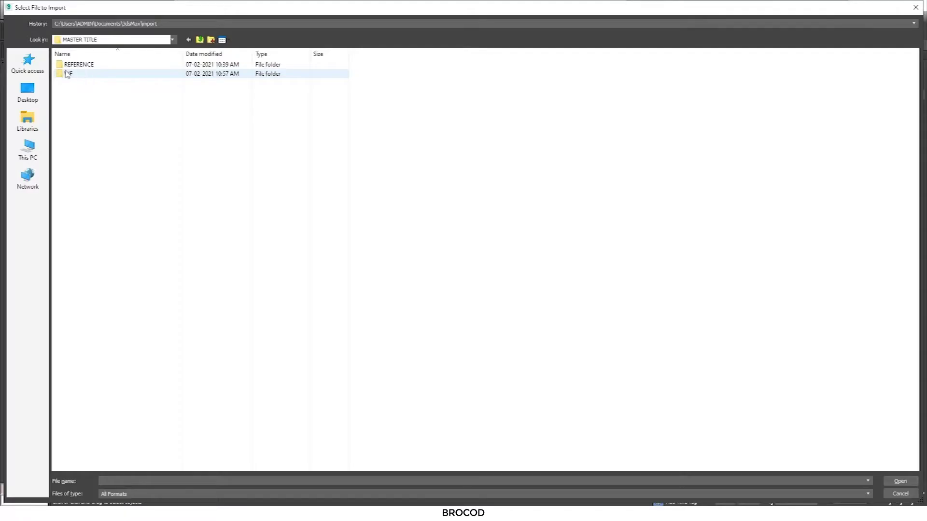
double_click(68, 74)
left_click(78, 68)
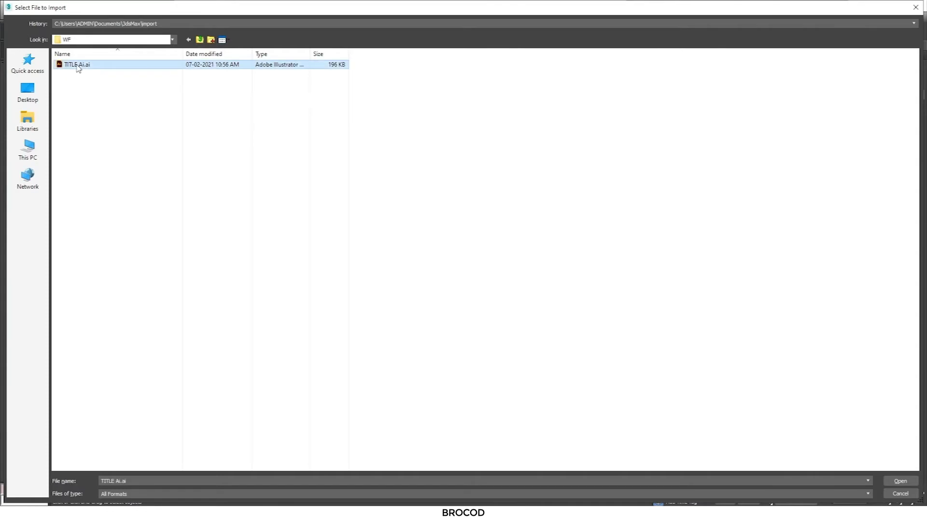
double_click(77, 65)
left_click(487, 275)
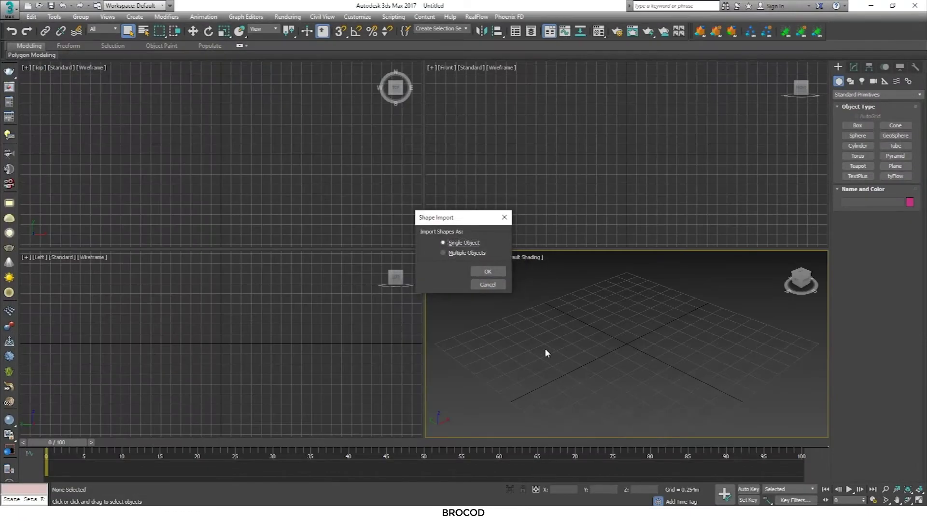
left_click(487, 272)
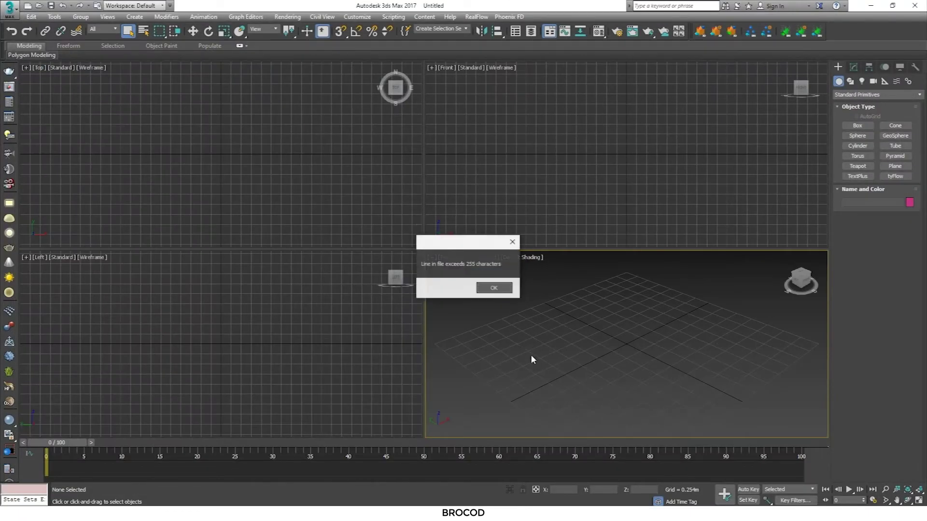
left_click(491, 288)
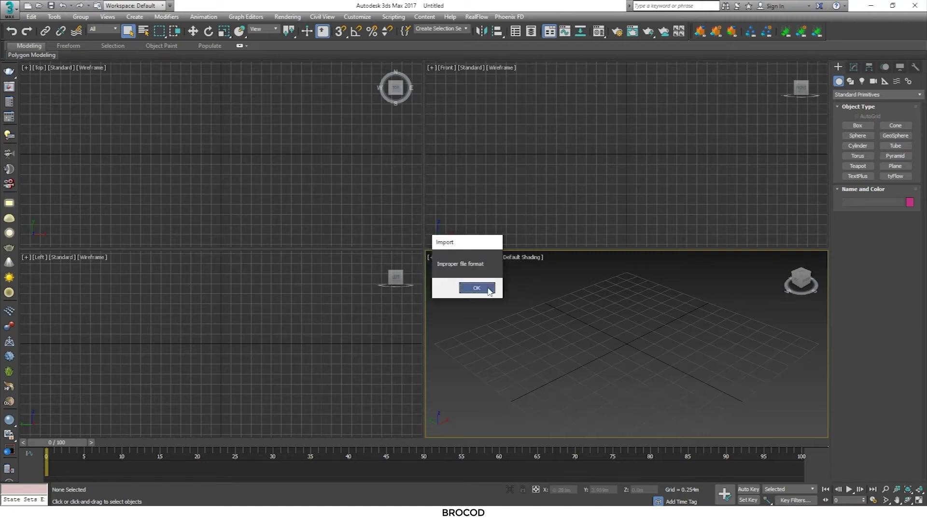
left_click(485, 288)
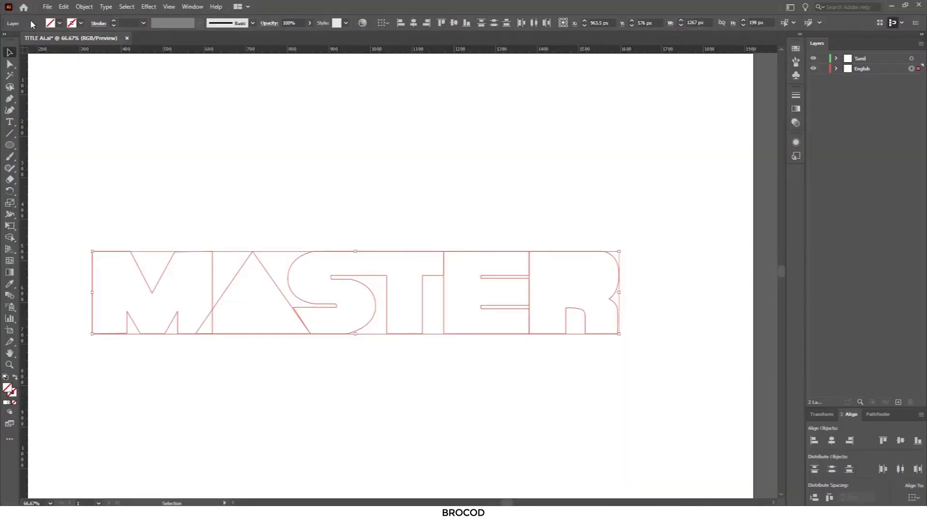
Save the artwork as Adobe Illustrator file TITLE 01 Ai.ai without overwriting TITLE Ai.ai
left_click(47, 6)
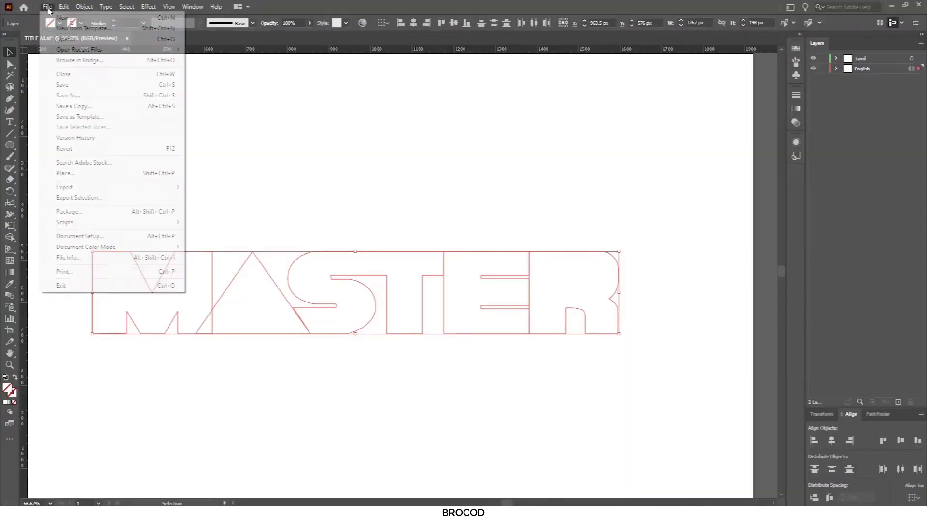
left_click(67, 95)
left_click(106, 414)
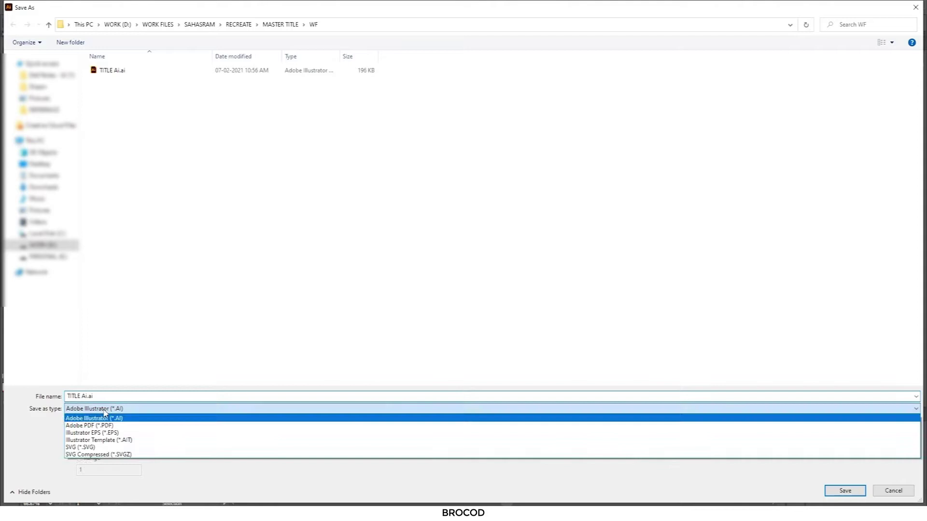
left_click(843, 492)
left_click(534, 297)
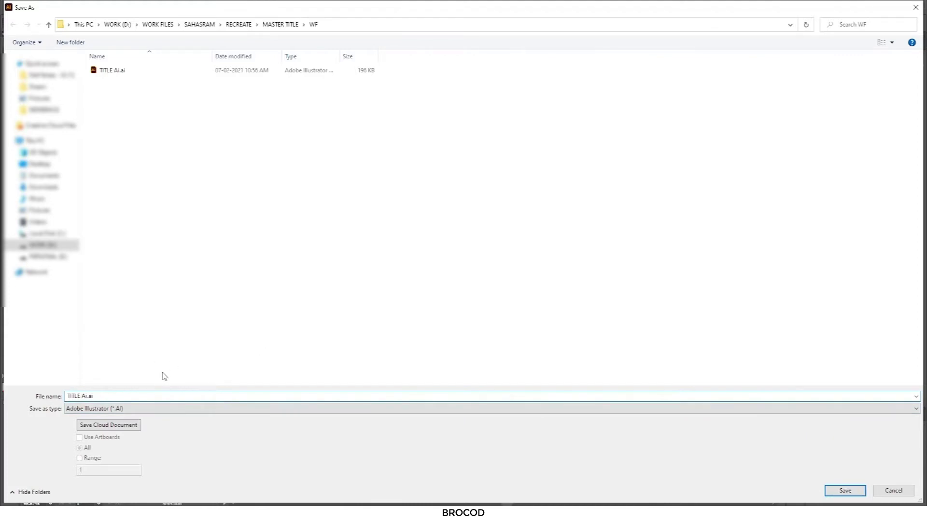
left_click(827, 493)
Choose Illustrator 8 as the version in Illustrator Options and confirm
left_click(435, 121)
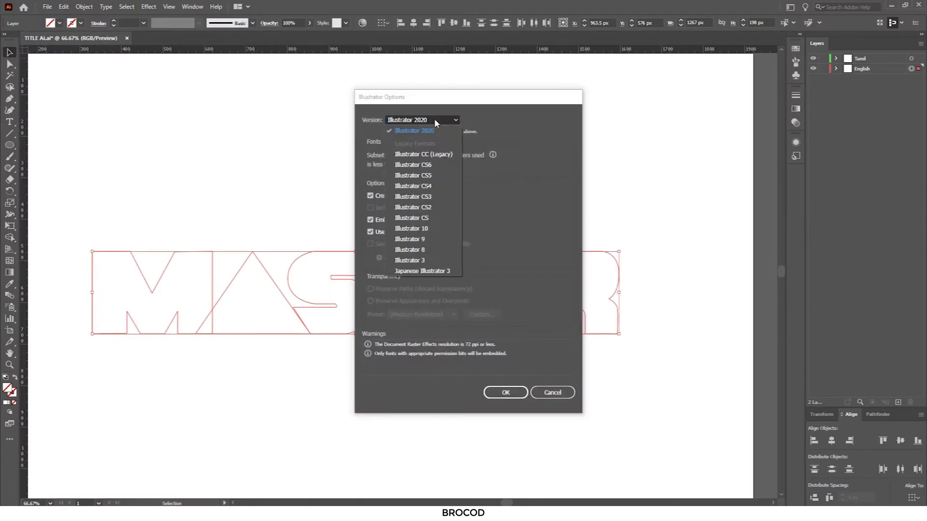
left_click(422, 250)
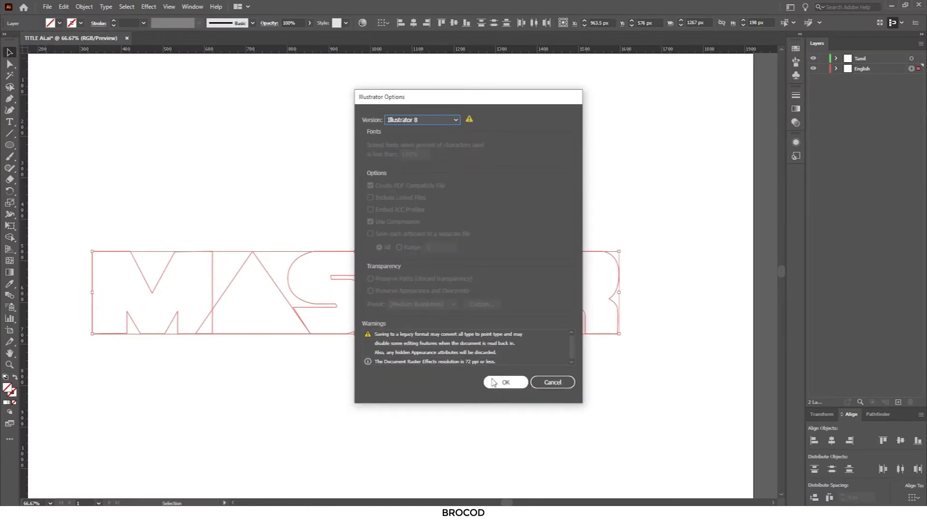
left_click(497, 383)
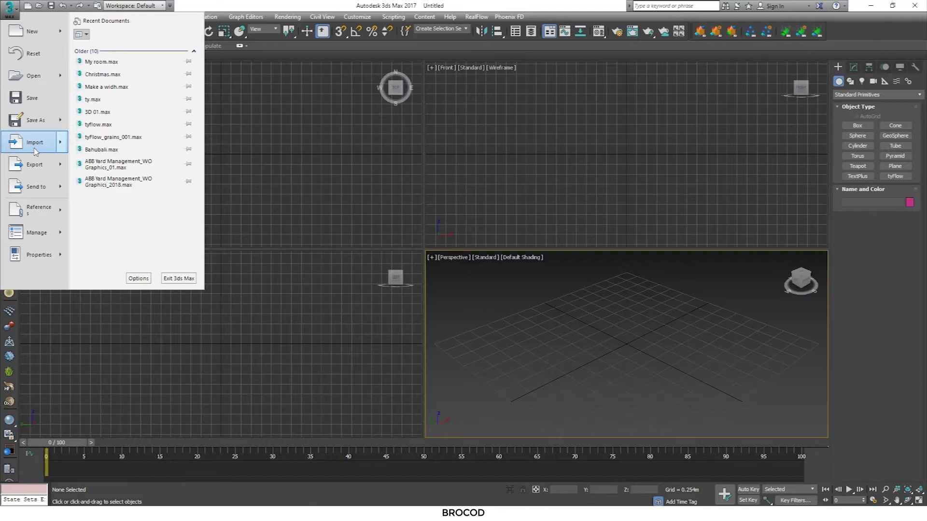
Import TITLE 01 Ai.ai, merging its outlines into the current scene as shapes
left_click(34, 143)
double_click(81, 64)
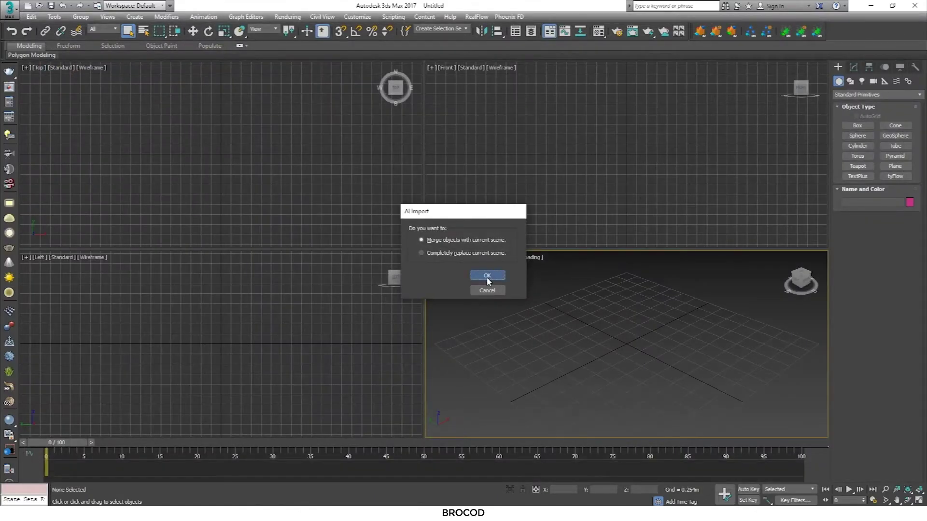
left_click(486, 275)
left_click(488, 271)
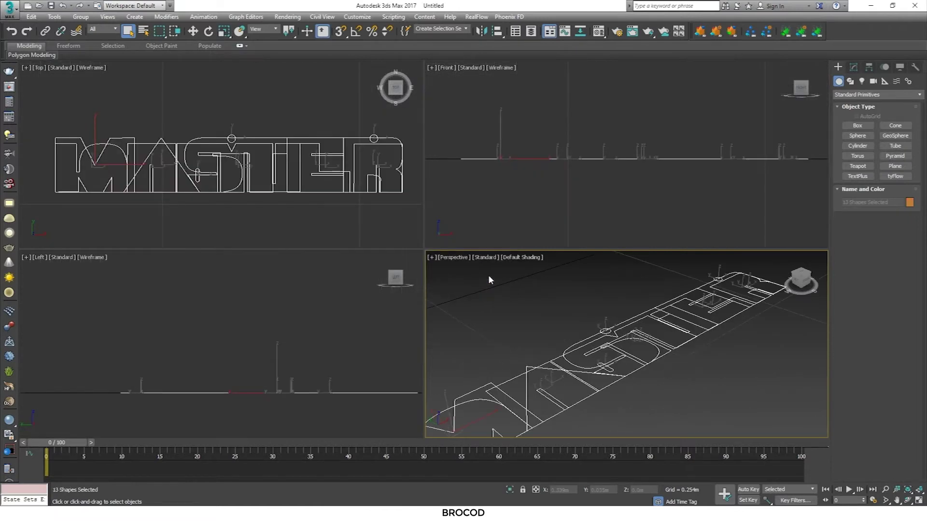
Maximize the Top view and select the M, A, S, T, E and R letter outlines
left_click(573, 283)
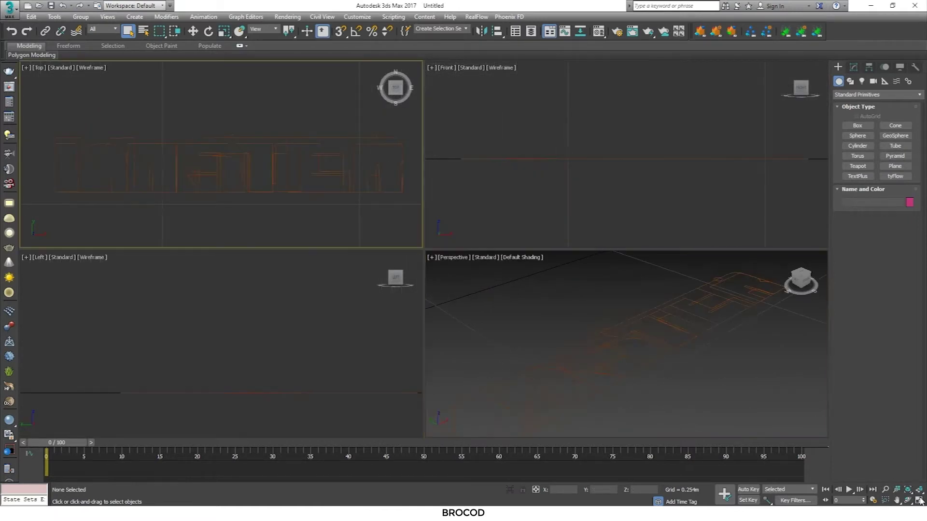
key("alt+w")
left_click(338, 154)
scroll(338, 154, "up", 5)
mouse_move(298, 166)
middle_mouse_down()
mouse_move(473, 130)
mouse_move(455, 143)
middle_mouse_up()
scroll(627, 193, "down", 3)
middle_click_drag(535, 219, 787, 219)
left_click(533, 220, "ctrl")
scroll(542, 292, "up", 2)
left_click(607, 220, "ctrl")
middle_click_drag(607, 219, 300, 231)
left_click(597, 193, "ctrl")
left_click(642, 175, "ctrl")
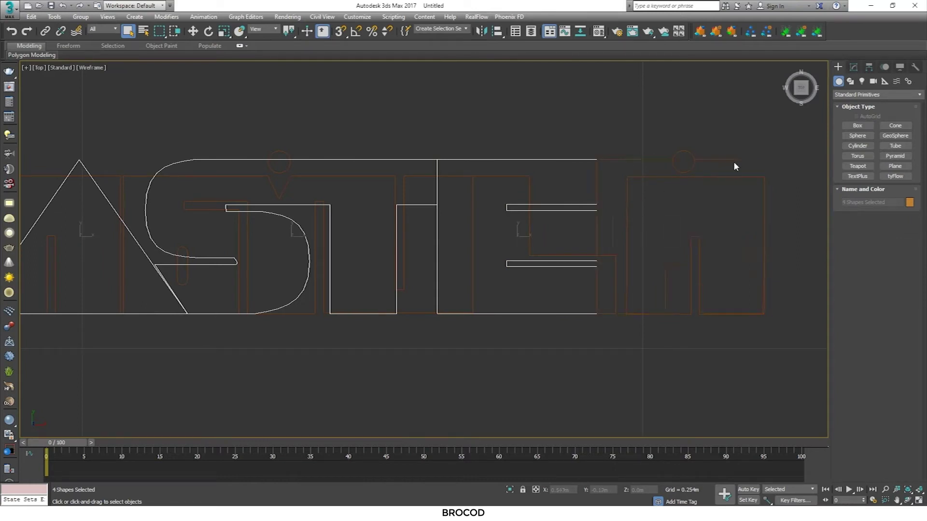
scroll(666, 270, "down", 3)
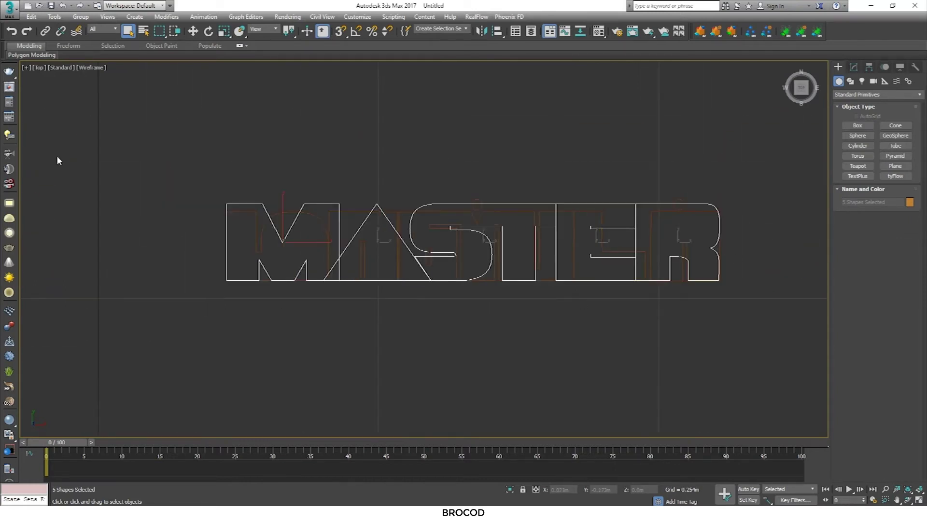
Move the MASTER letters up along Y above the Tamil text
left_click(192, 32)
middle_click_drag(483, 214, 383, 246)
left_click_drag(383, 245, 385, 130)
left_click(706, 178)
Apply an Extrude modifier to the M letter outline
left_click(322, 154)
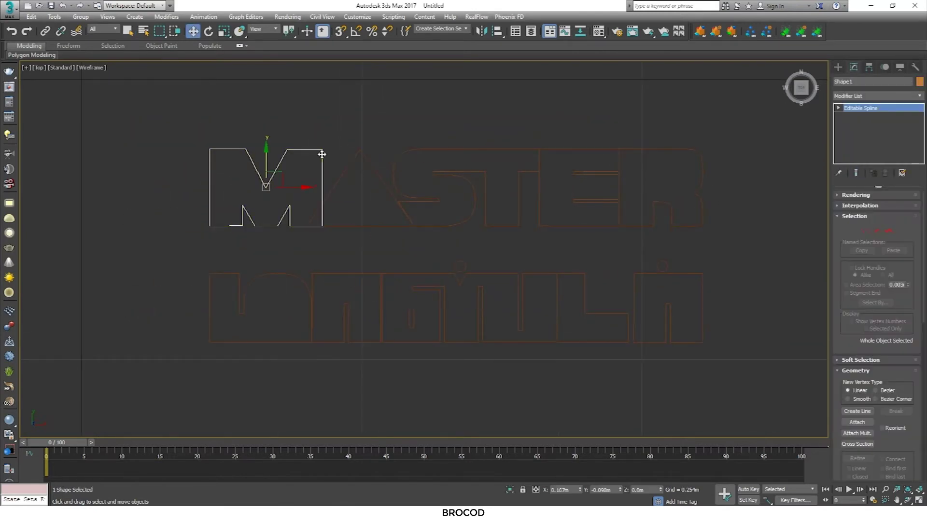
left_click(892, 96)
scroll(882, 227, "down", 3)
scroll(894, 241, "down", 3)
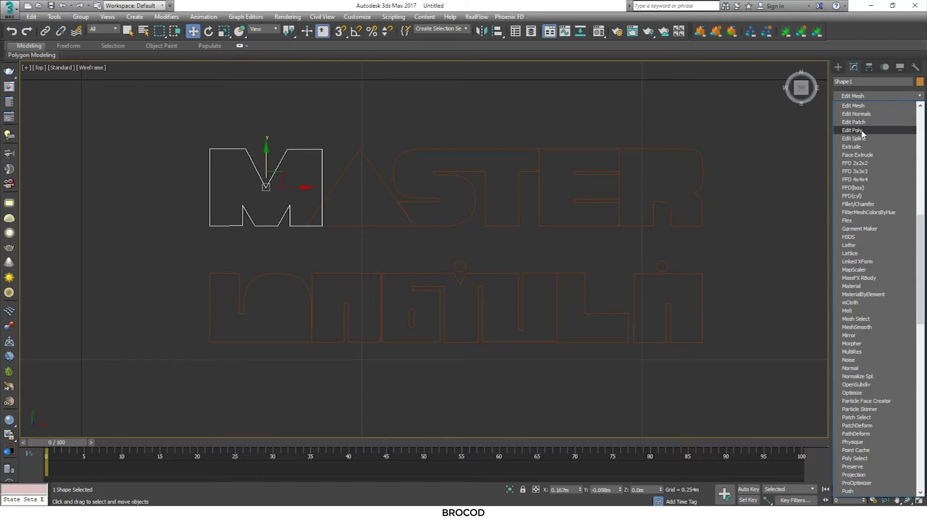
left_click(863, 148)
Maximize the Perspective view, select all the title outlines and open the pivot settings
key("alt+w")
left_click(690, 392)
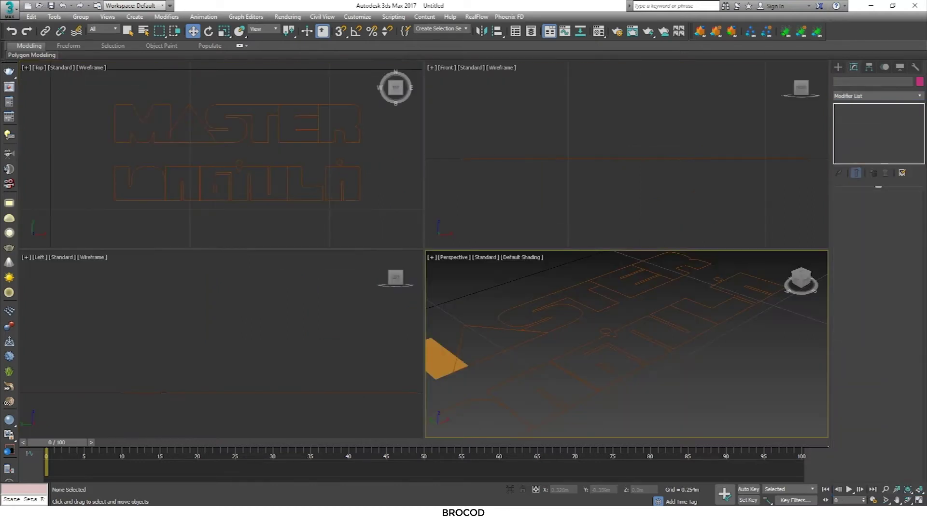
key("alt+w")
middle_click_drag(596, 306, 589, 309)
scroll(589, 309, "up", 3)
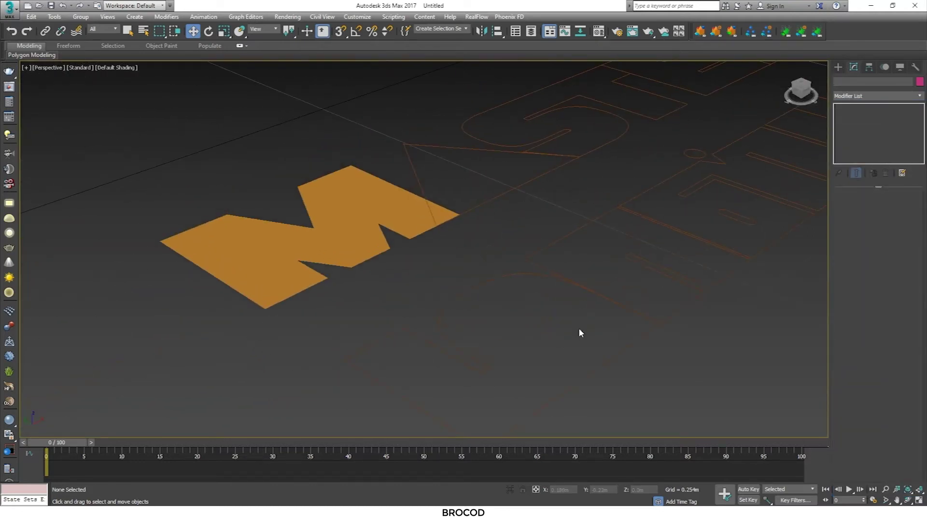
scroll(579, 328, "down", 3)
left_click_drag(651, 312, 652, 312)
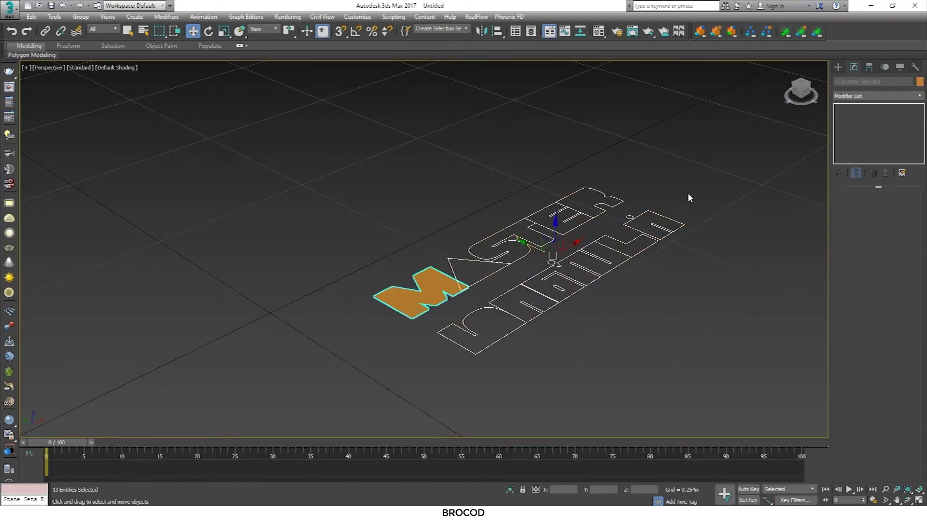
left_click(869, 67)
left_click(209, 31)
Rotate the text outlines 50° on X with angle snap and raise them above the ground
key("a")
left_click_drag(590, 253, 581, 290)
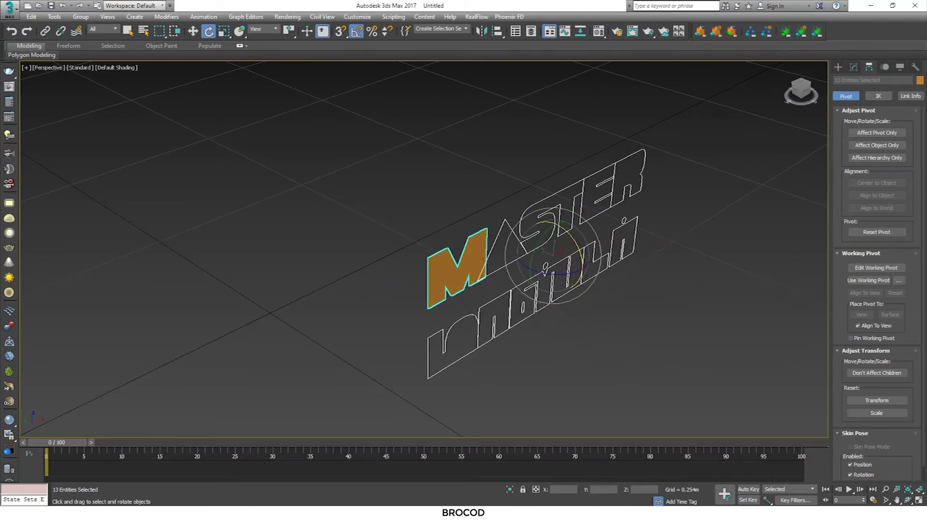
key("w")
key("alt+w")
right_click(699, 194)
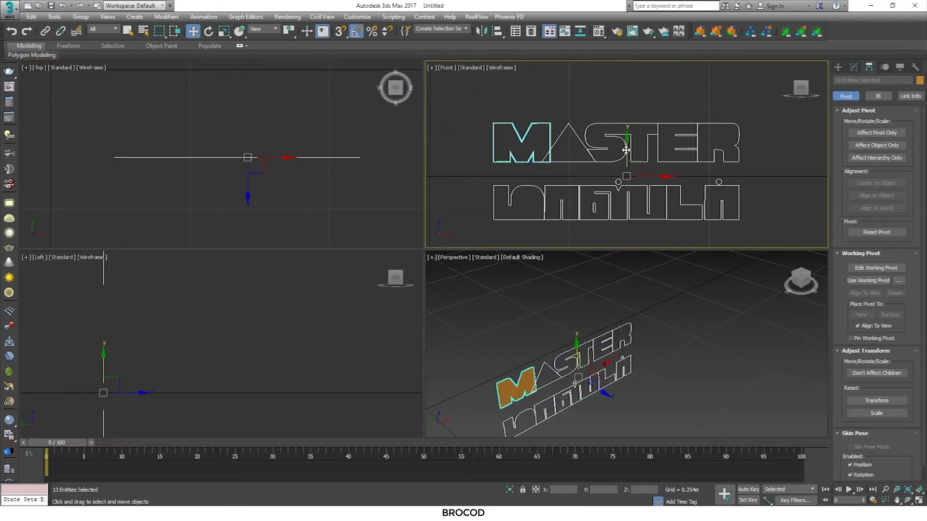
left_click_drag(626, 150, 626, 105)
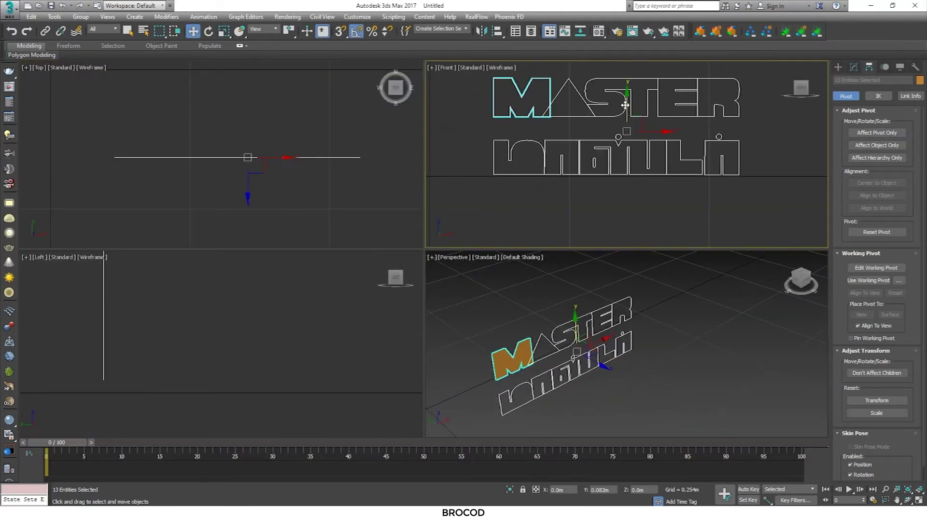
Shift the text outlines left in the Front view and zoom all views to fit them
left_click(761, 366)
key("ctrl+shift+z")
middle_click_drag(726, 368, 657, 318)
scroll(623, 159, "down", 5)
mouse_move(582, 137)
left_mouse_down()
mouse_move(694, 178)
mouse_move(624, 158)
left_mouse_up()
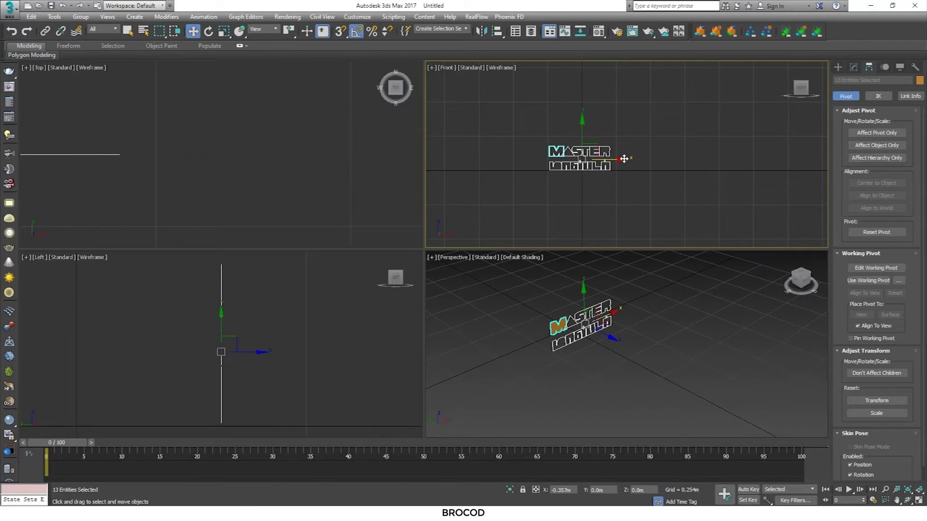
key("ctrl+shift+z")
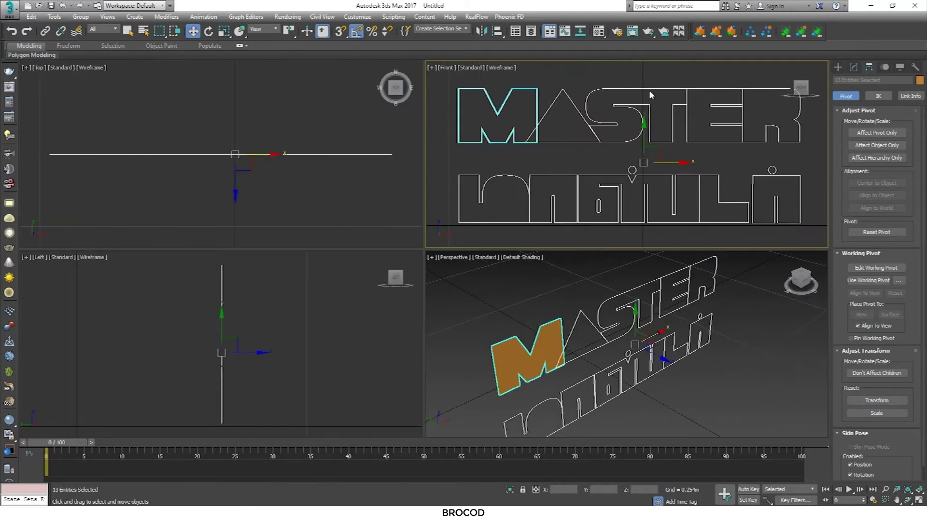
left_click(797, 401)
Set the M's Extrude amount to 15 mm, replacing the first 20 mm value
key("alt+w")
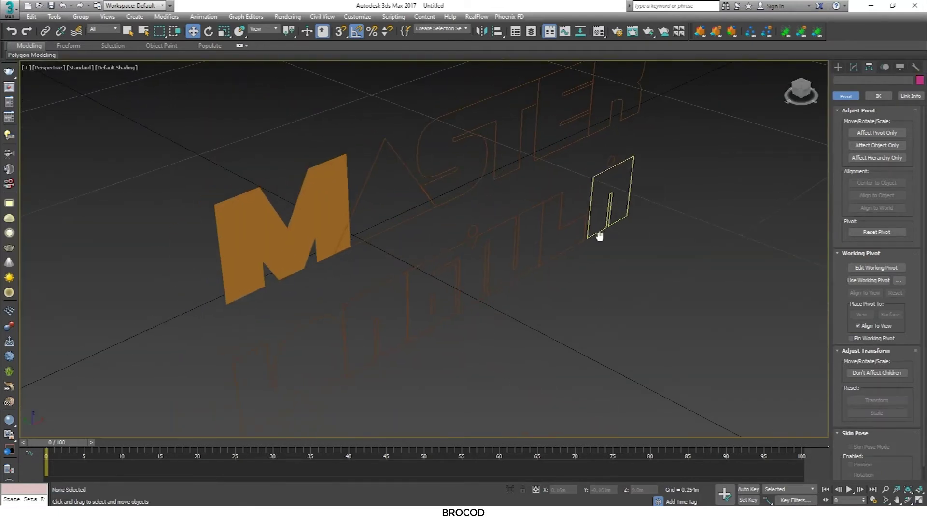
left_click(337, 182)
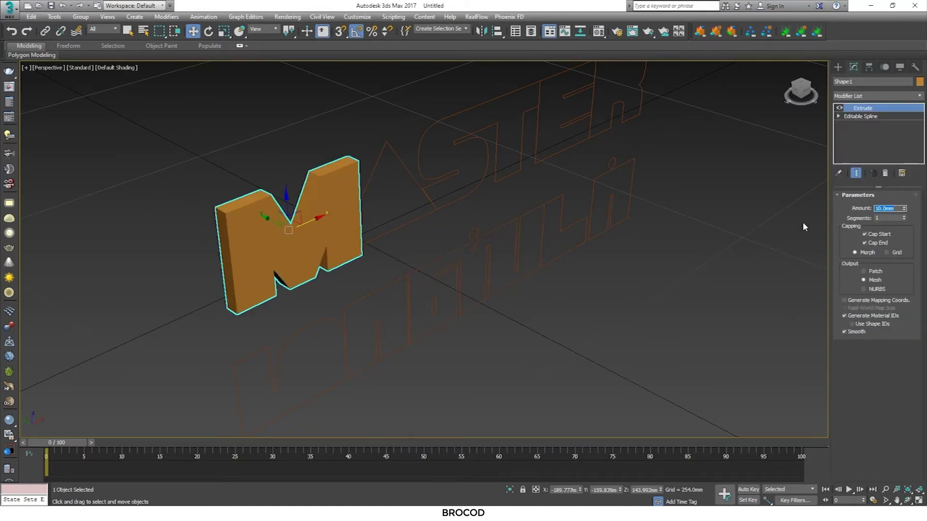
type("20")
key("Return")
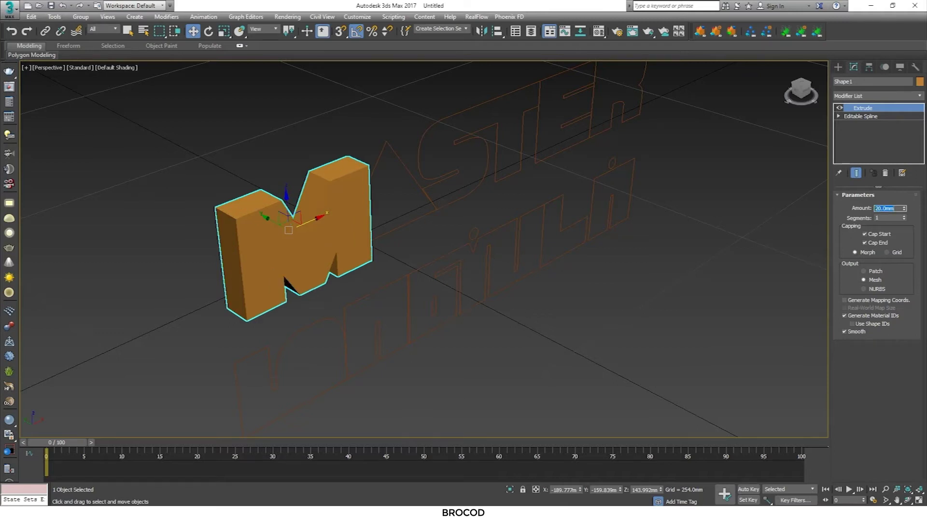
type("15")
key("Return")
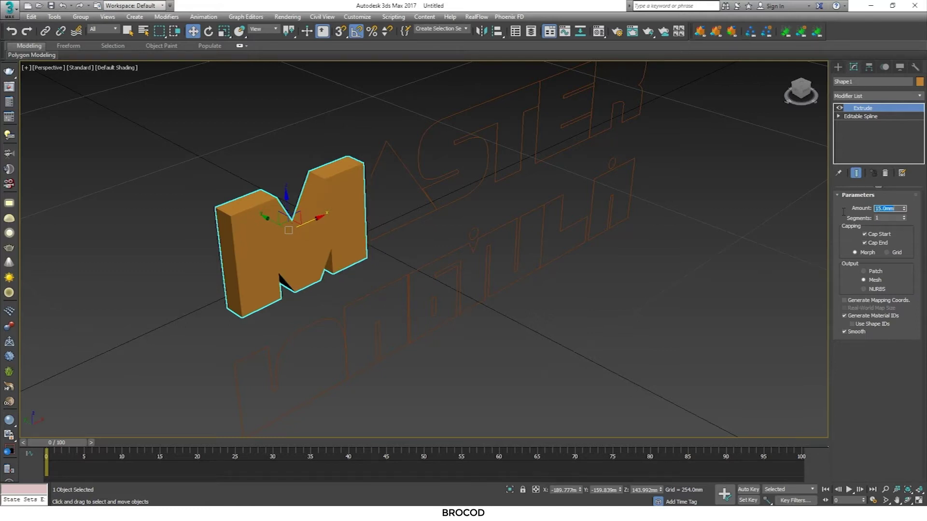
Copy the M's Extrude modifier and paste it onto the triangle A outline
left_click(405, 165)
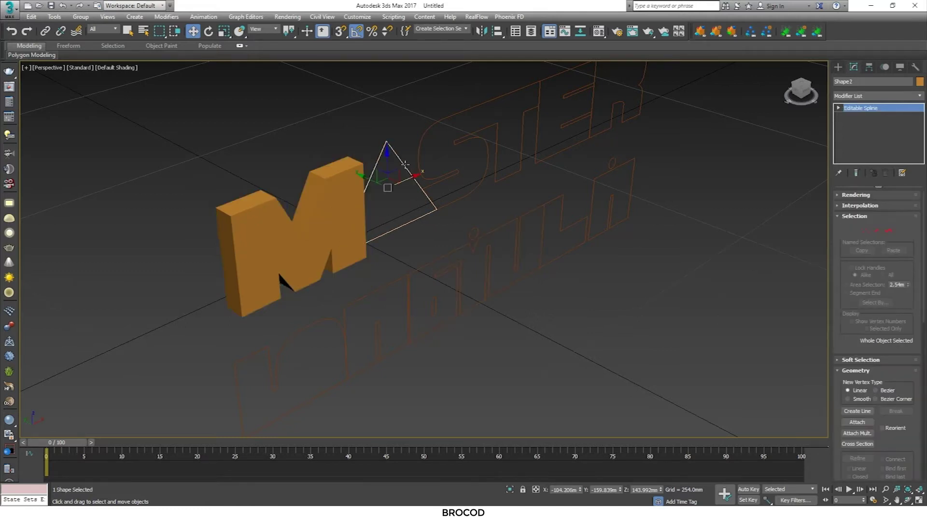
key("ctrl+z")
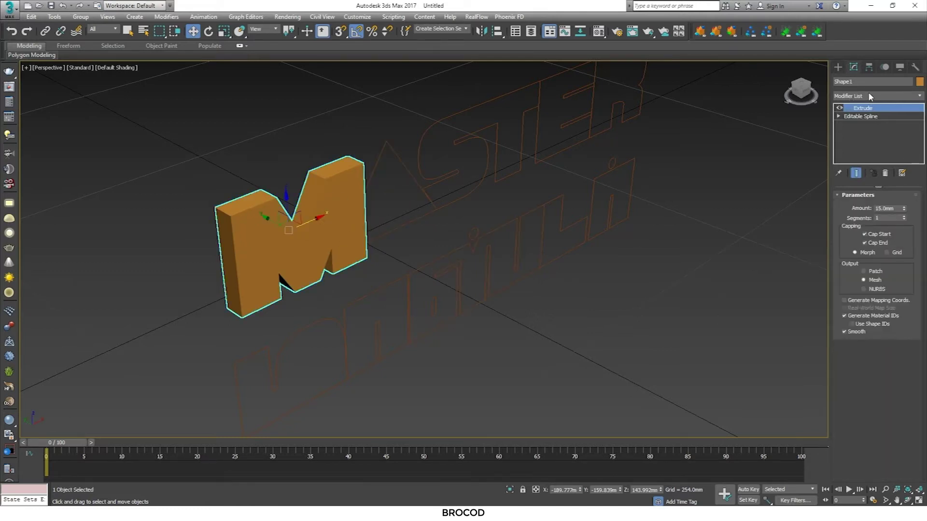
right_click(849, 115)
left_click(816, 141)
left_click(385, 145)
right_click(865, 109)
left_click(861, 113)
mouse_move(519, 353)
middle_mouse_down("alt")
mouse_move(468, 306)
mouse_move(490, 310)
mouse_move(452, 318)
middle_mouse_up("alt")
Set viewport shading to High Quality and select the first lower-row letter outline
left_click(107, 68)
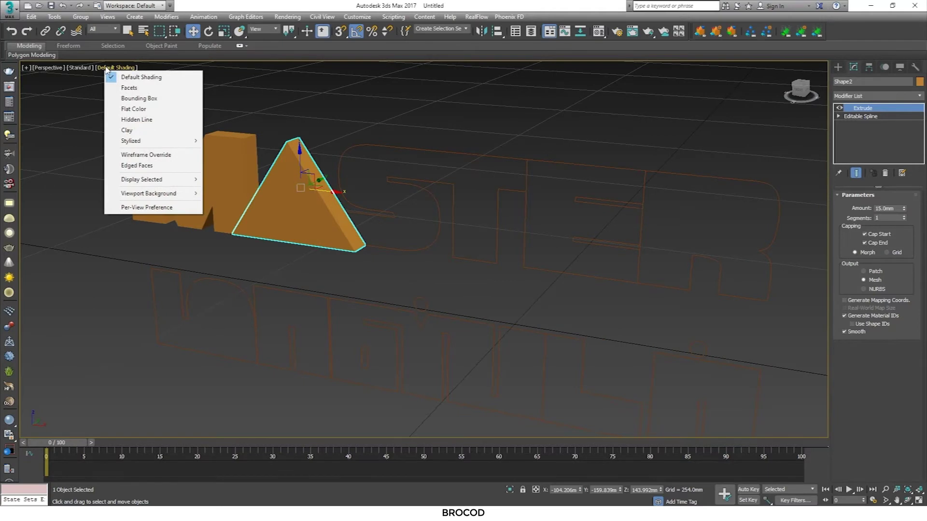
left_click(81, 67)
left_click(126, 76)
left_click_drag(399, 133, 403, 156)
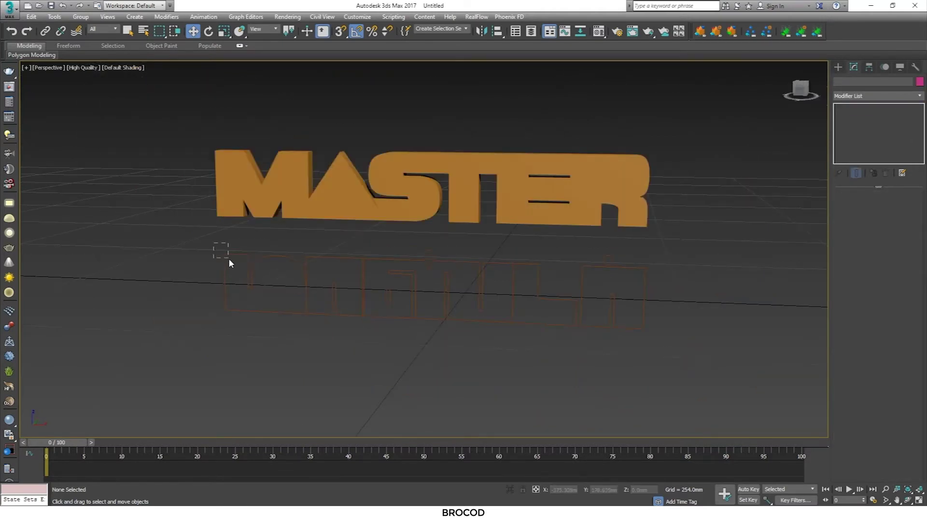
left_click_drag(213, 244, 228, 259)
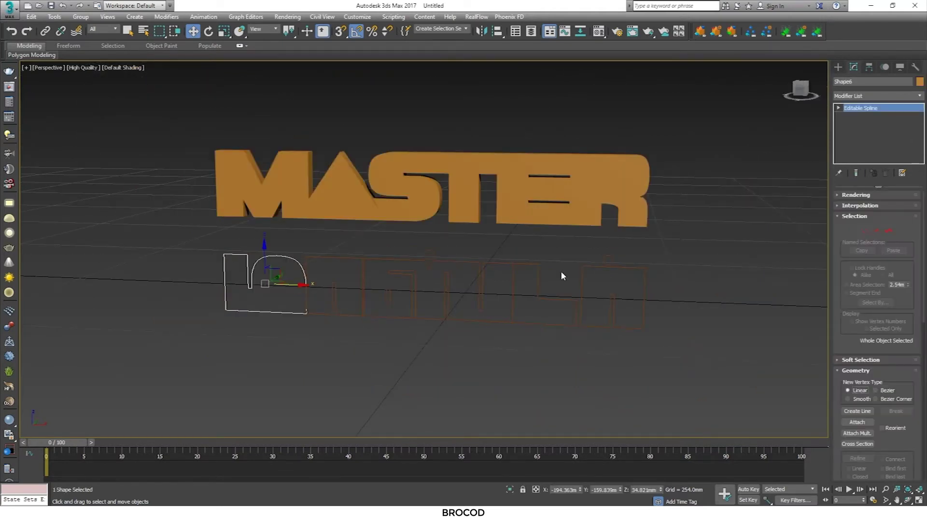
Attach the small oval outline to the Shape8 letter outline
scroll(406, 296, "up", 4)
left_click(416, 304)
left_click(857, 422)
left_click(369, 255)
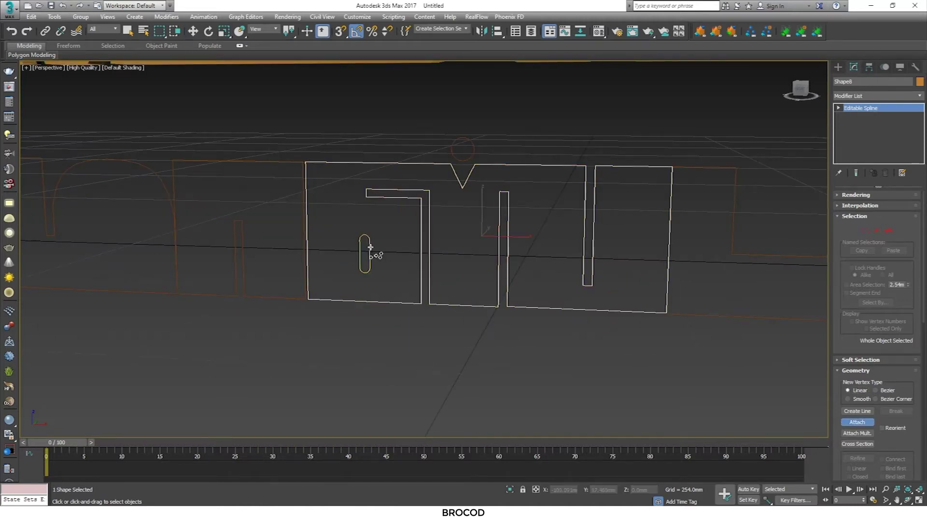
key("w")
scroll(604, 296, "down", 2)
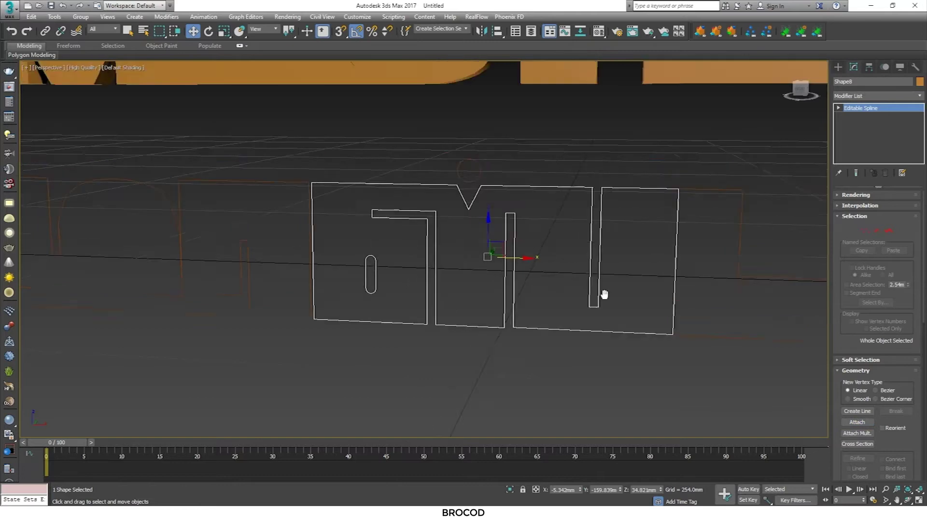
scroll(607, 297, "down", 5)
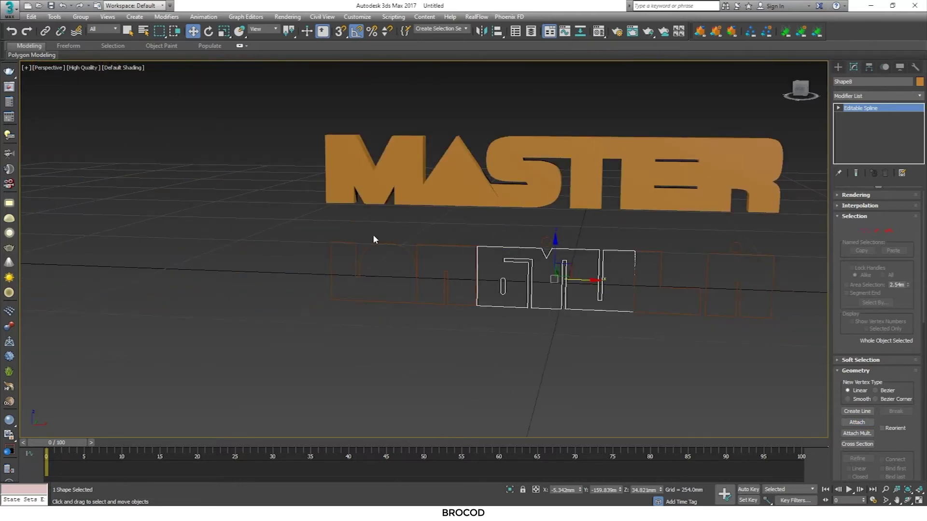
Trial-extrude the arched first letter, then undo it and restore the four-view layout
left_click(379, 270)
left_click(876, 95)
left_click(869, 140)
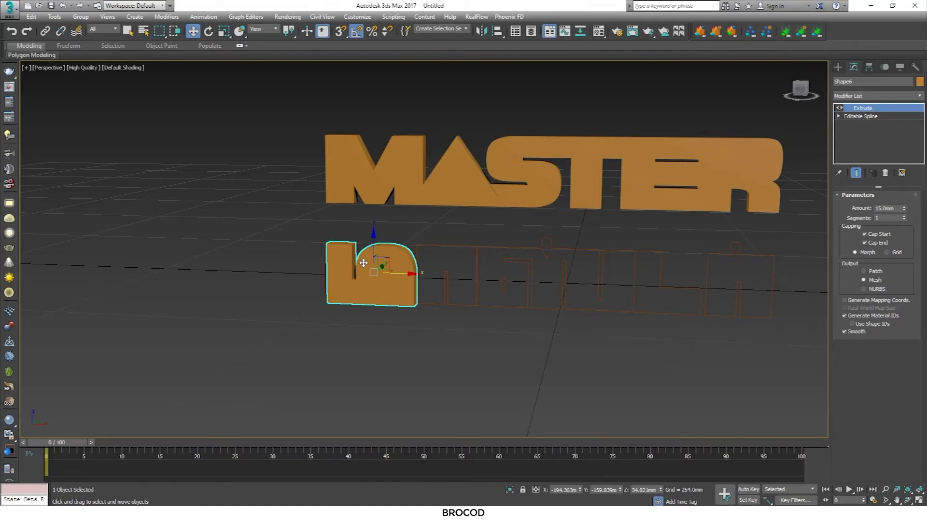
key("ctrl+z")
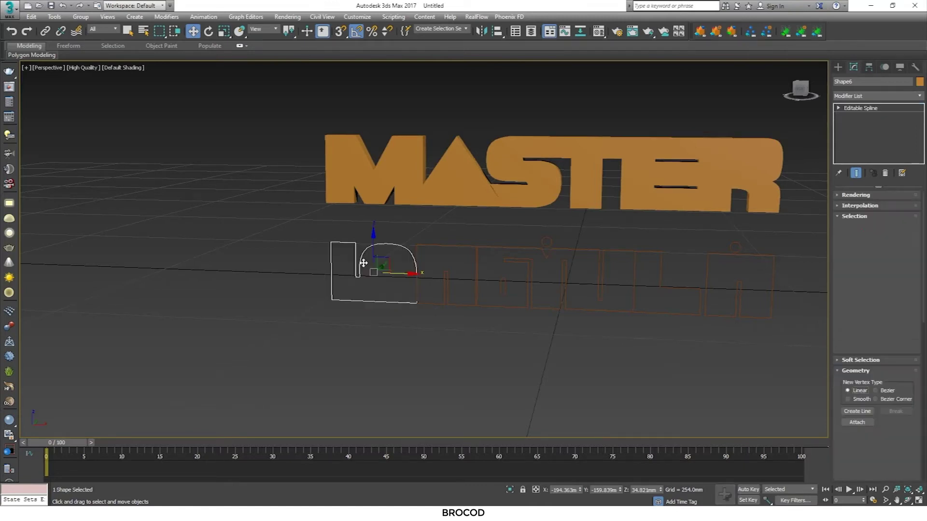
scroll(411, 316, "up", 3)
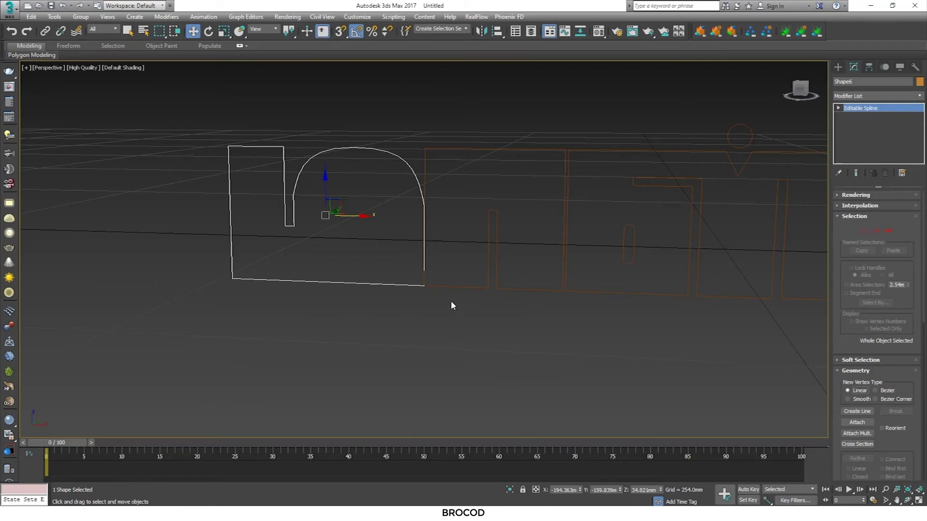
key("alt+w")
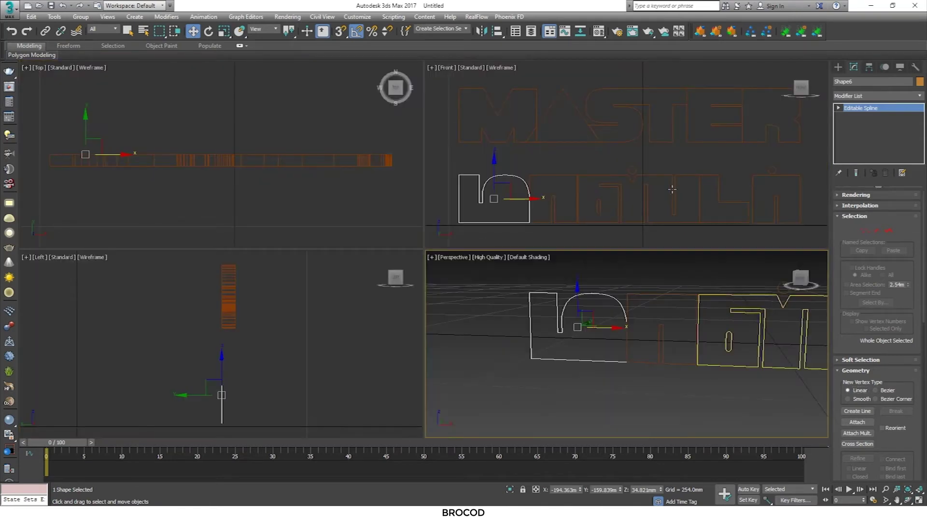
Copy the pill spline in Shape8 and position the copy inside the arched first letter
left_click(642, 153)
left_click(918, 500)
left_click(584, 315)
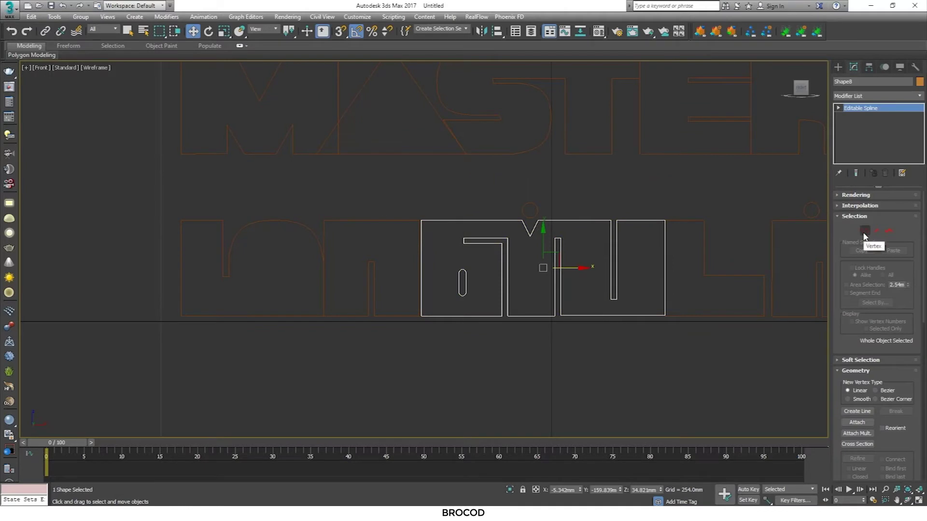
left_click(888, 230)
left_click(463, 289)
left_click_drag(475, 267, 286, 256, "shift")
middle_click_drag(311, 323, 397, 322)
scroll(397, 323, "up", 4)
key("e")
key("r")
key("w")
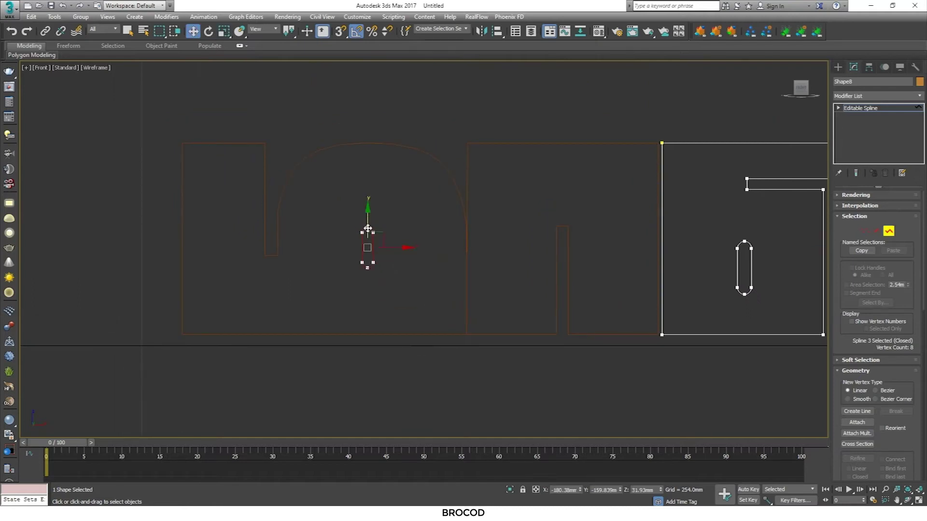
left_click_drag(368, 229, 368, 213)
Detach the copied pill spline from Shape8 as its own shape
left_click(427, 252)
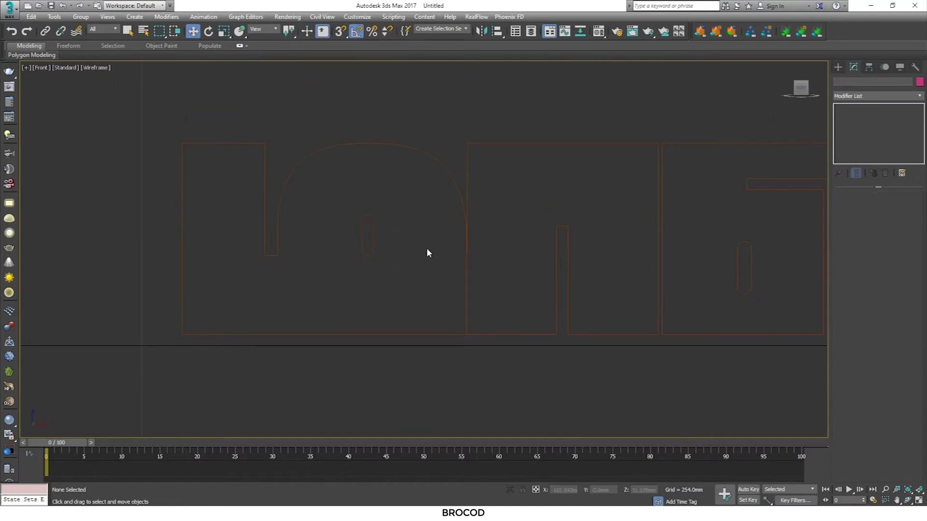
left_click(372, 240)
left_click(889, 230)
left_click(372, 237)
scroll(866, 431, "down", 2)
scroll(866, 431, "down", 3)
scroll(866, 431, "down", 3)
scroll(869, 434, "down", 3)
left_click(857, 450)
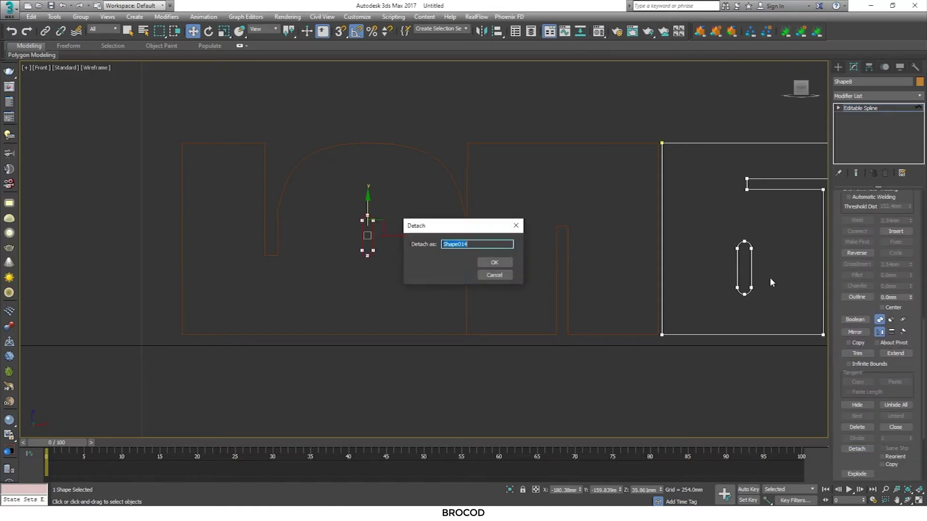
left_click(492, 271)
scroll(681, 285, "down", 4)
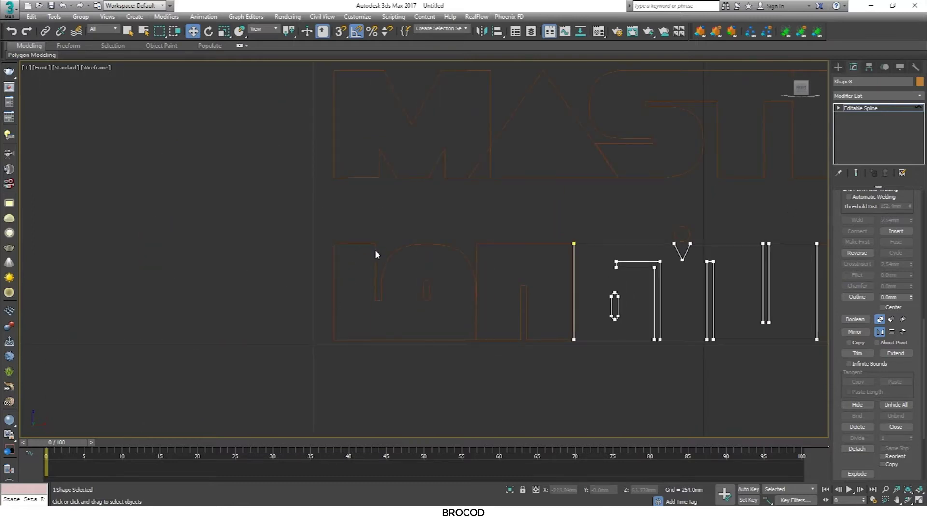
Attach the pill to the arched letter and extrude it into a 15 mm solid
left_click(859, 108)
left_click(360, 245)
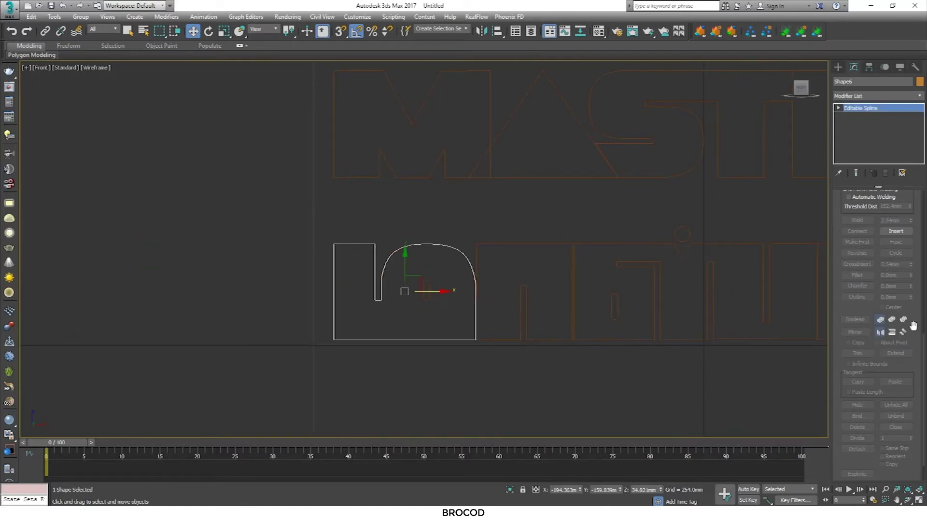
scroll(912, 326, "up", 5)
left_click(857, 285)
left_click(426, 290)
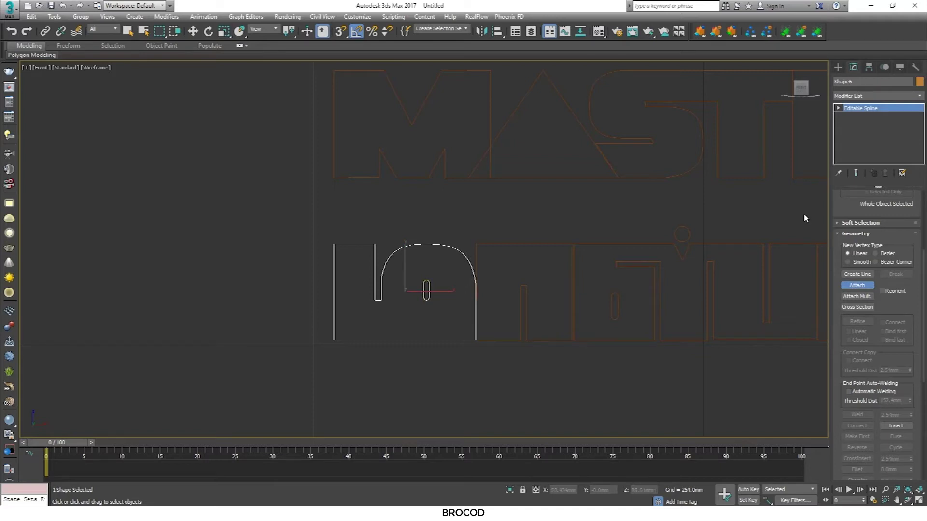
left_click(886, 106)
key("1")
left_click(866, 108)
left_click(869, 110)
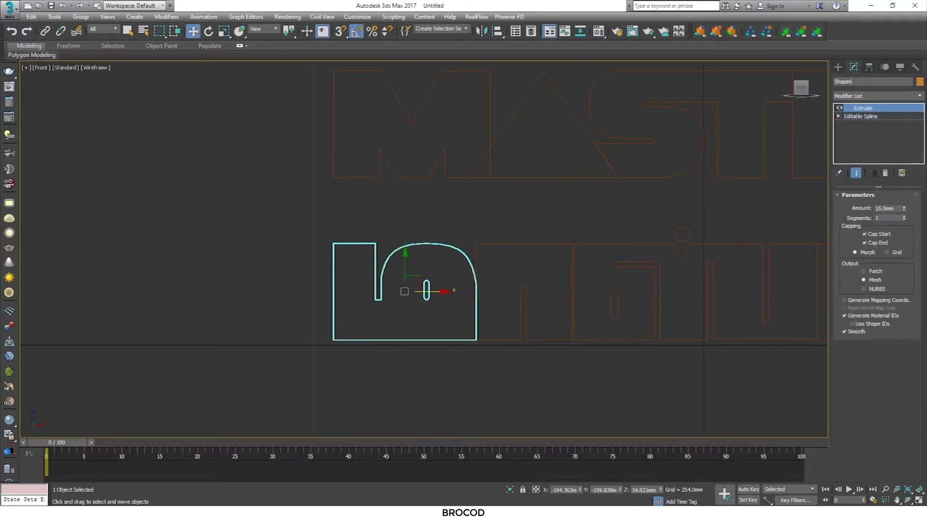
key("alt+w")
left_click(740, 389)
Extrude the next Tamil letter outlines from the Modifier List
left_click(919, 501)
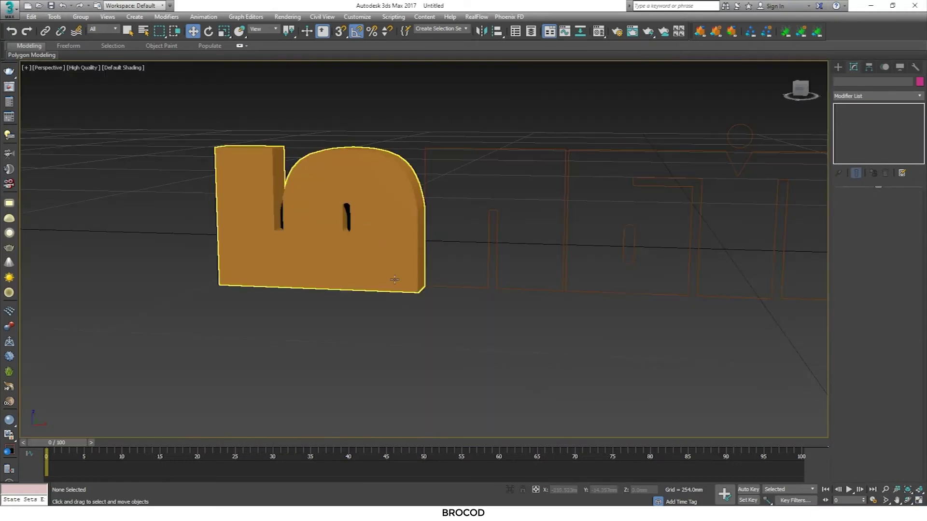
scroll(455, 347, "down", 3)
scroll(455, 347, "up", 2)
left_click(303, 245)
left_click(876, 96)
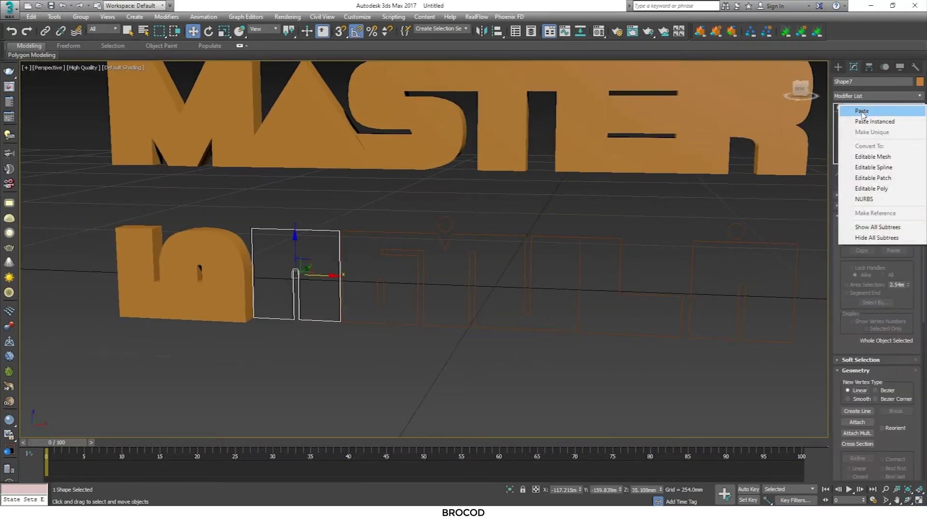
left_click(382, 250)
key("3")
key("z")
key("3")
left_click(876, 96)
left_click(864, 111)
Extrude the Shape10 letter in the lower row
scroll(702, 302, "up", 4)
middle_click_drag(628, 270, 702, 301)
scroll(702, 301, "down", 3)
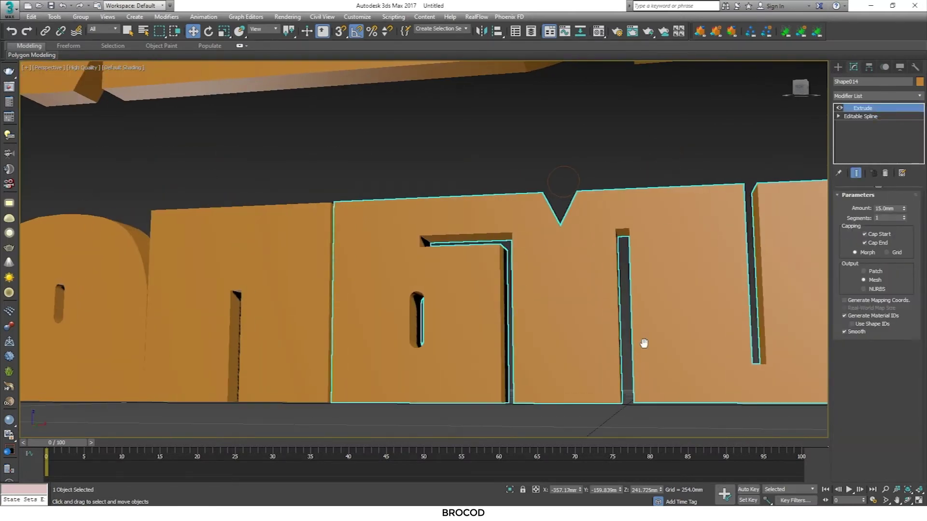
scroll(645, 345, "down", 3)
scroll(531, 309, "down", 2)
left_click(556, 256)
right_click(555, 254)
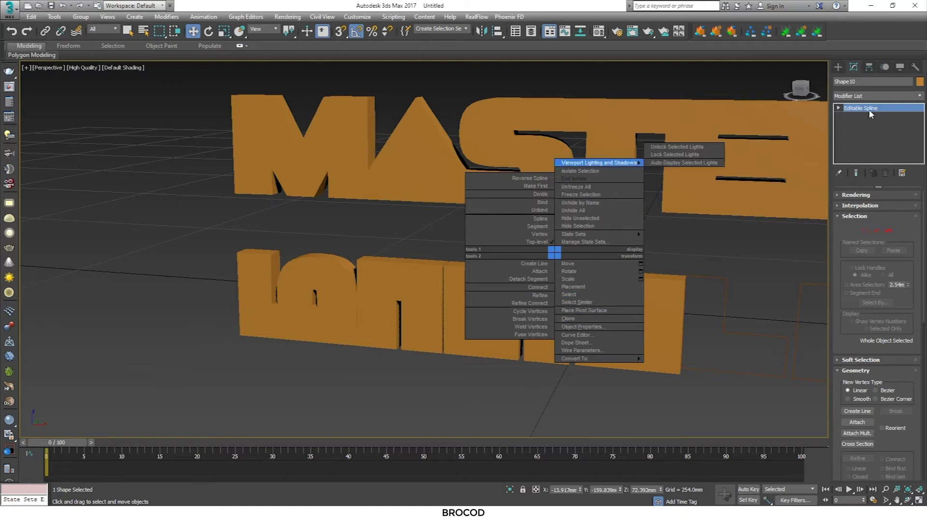
left_click(876, 96)
Paste the copied Extrude onto the L-shaped letter and the n shape
middle_click_drag(745, 306, 566, 351)
left_click(565, 349)
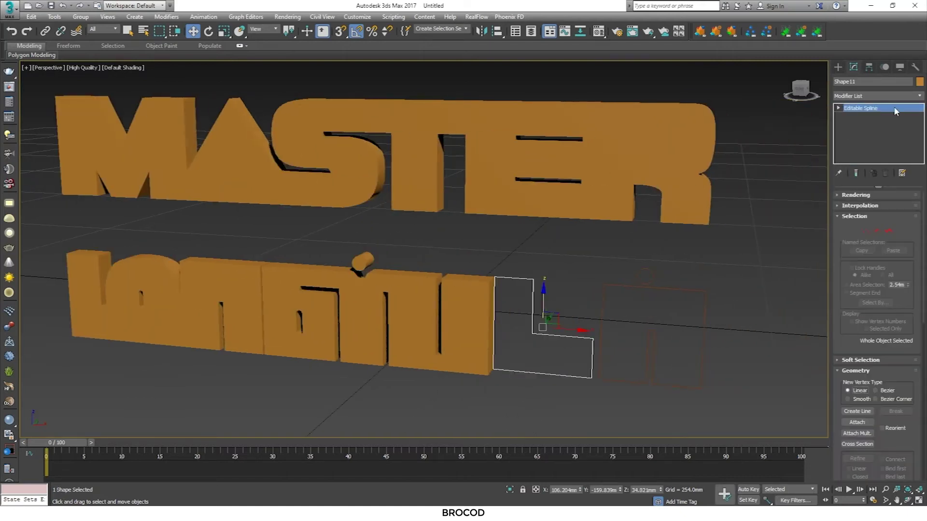
right_click(864, 111)
left_click(862, 113)
left_click(623, 302)
right_click(862, 110)
left_click(862, 113)
Paste the Extrude onto the dot and frame both title rows
left_click(645, 273)
right_click(862, 111)
left_click(861, 115)
left_click(731, 331)
scroll(705, 347, "down", 5)
scroll(668, 354, "down", 4)
scroll(658, 346, "down", 3)
key("z")
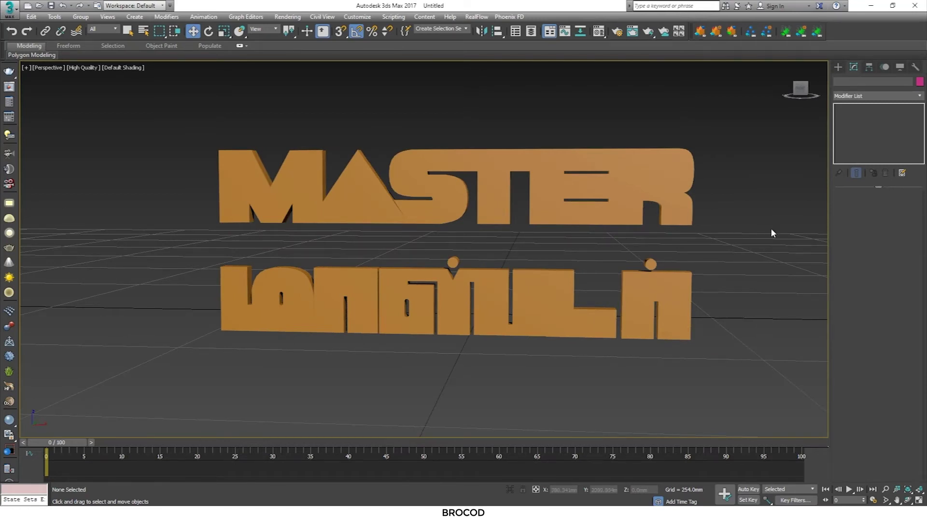
Hide all the MASTER letters in the four-view layout
left_click(918, 500)
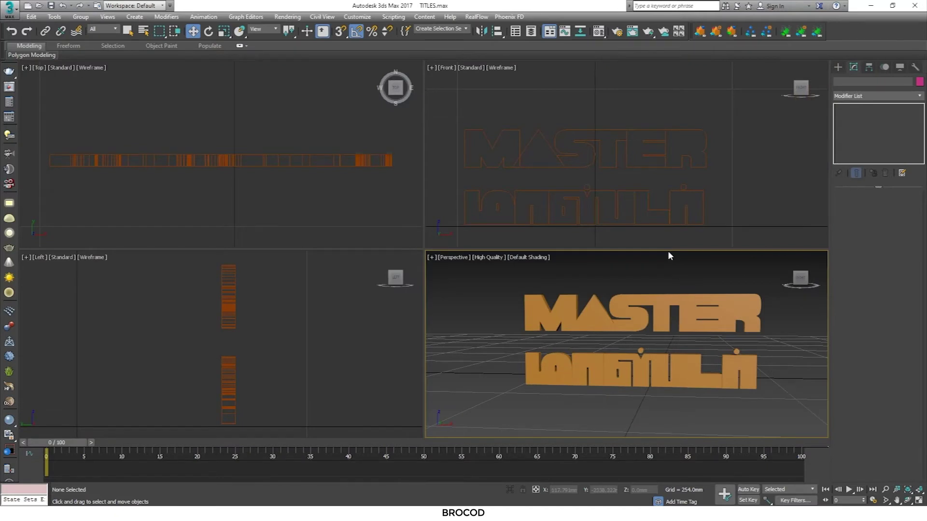
left_click_drag(542, 284, 767, 314)
right_click(676, 308)
left_click(704, 282)
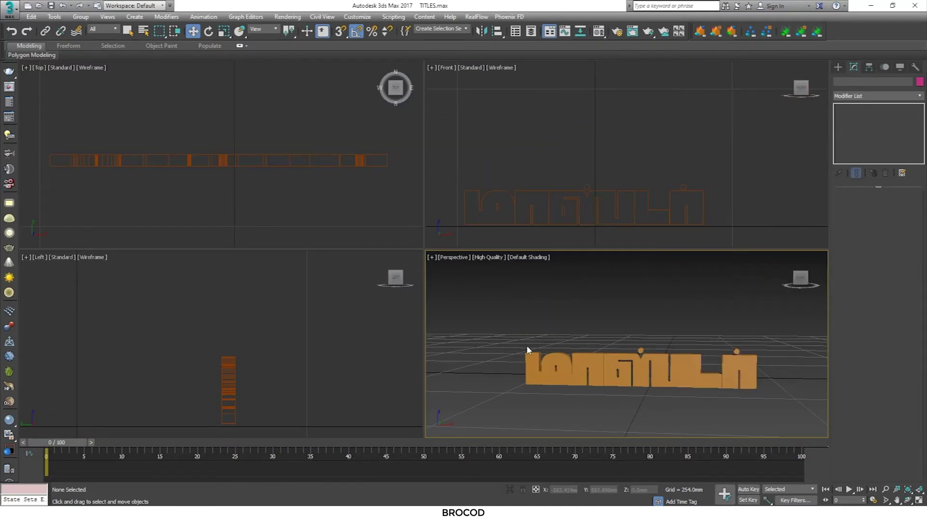
Centre each Tamil letter's pivot on itself with Affect Pivot Only > Center to Object
left_click_drag(528, 350, 764, 387)
scroll(741, 129, "down", 3)
middle_click_drag(688, 185, 613, 193)
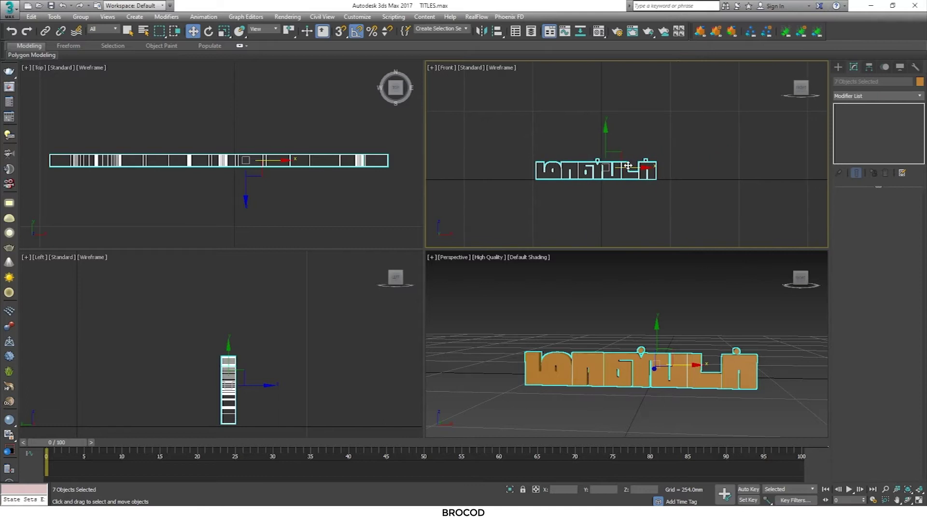
left_click(869, 67)
left_click(877, 133)
left_click(877, 182)
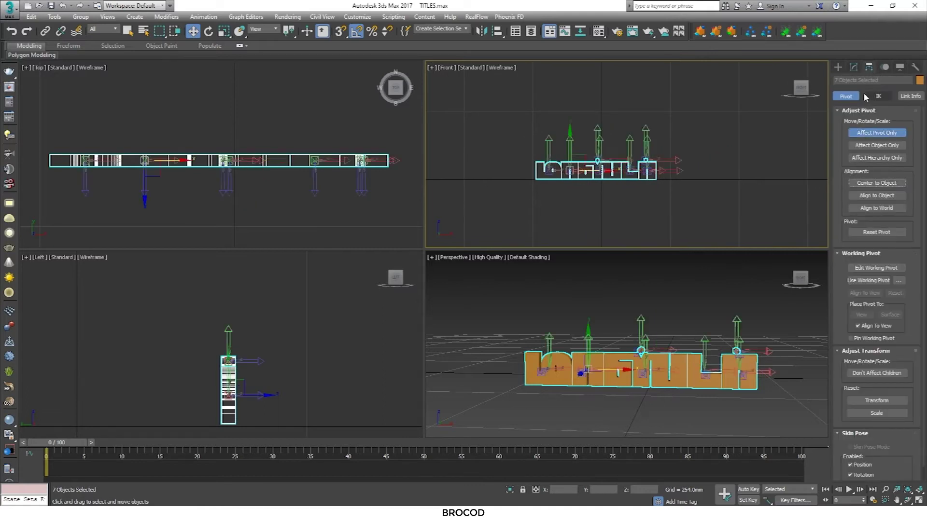
left_click(838, 66)
left_click(725, 126)
left_click(800, 280)
Create a camera from the perspective view and set V-Ray Next with HDTV 1920×1080 output
left_click(917, 490)
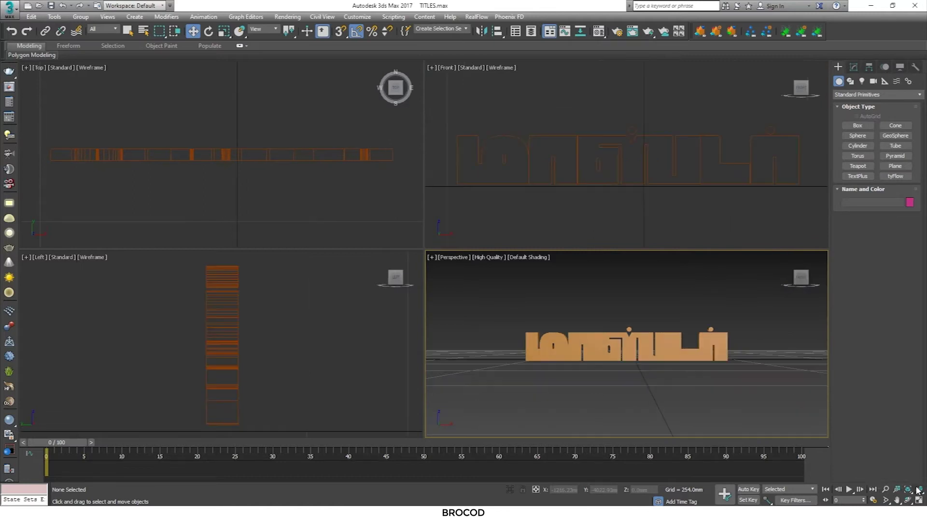
key("ctrl+c")
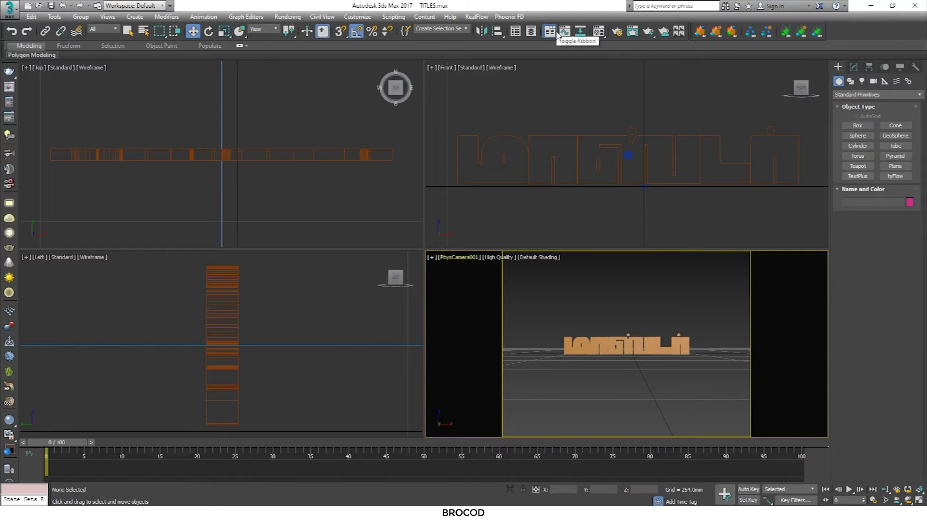
left_click(617, 32)
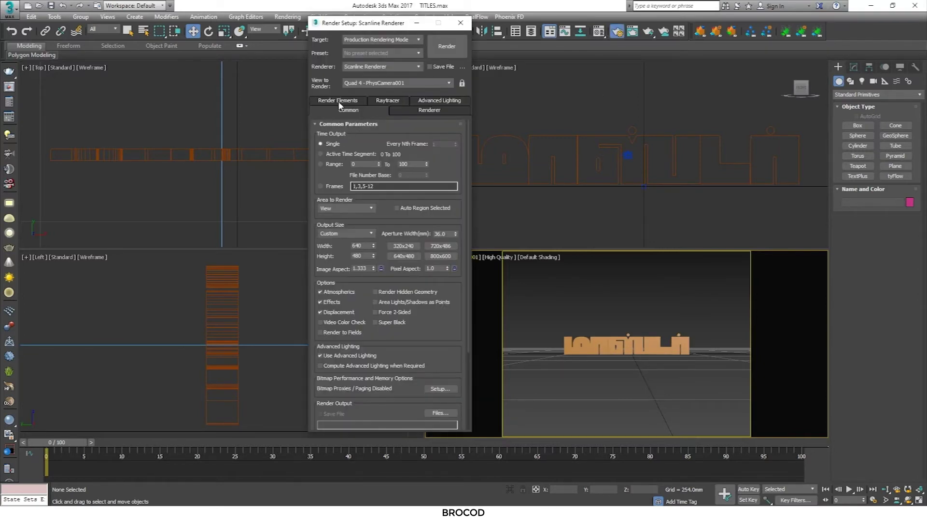
left_click(381, 67)
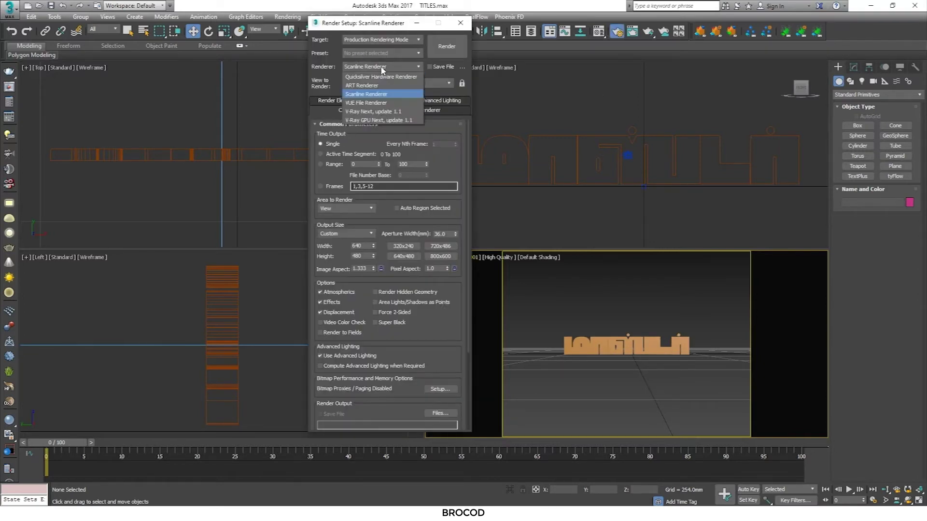
left_click(371, 112)
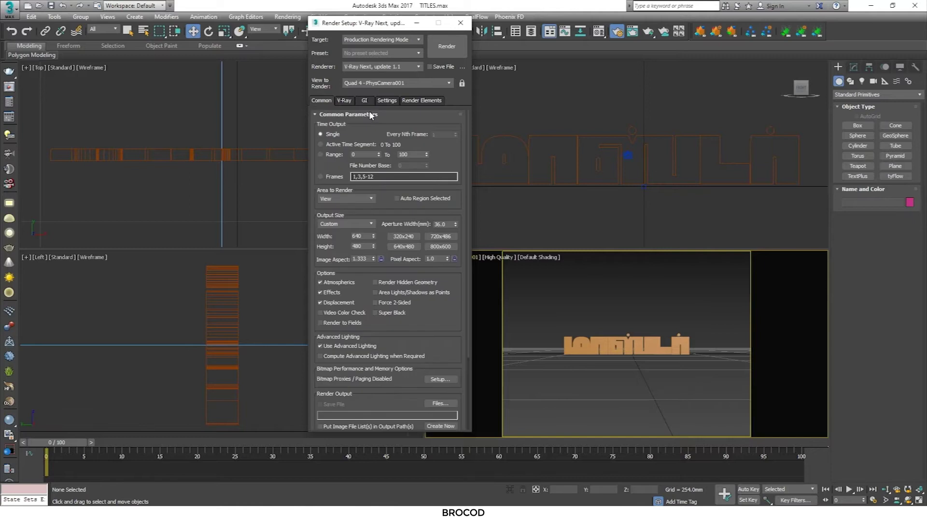
left_click(349, 223)
left_click(340, 346)
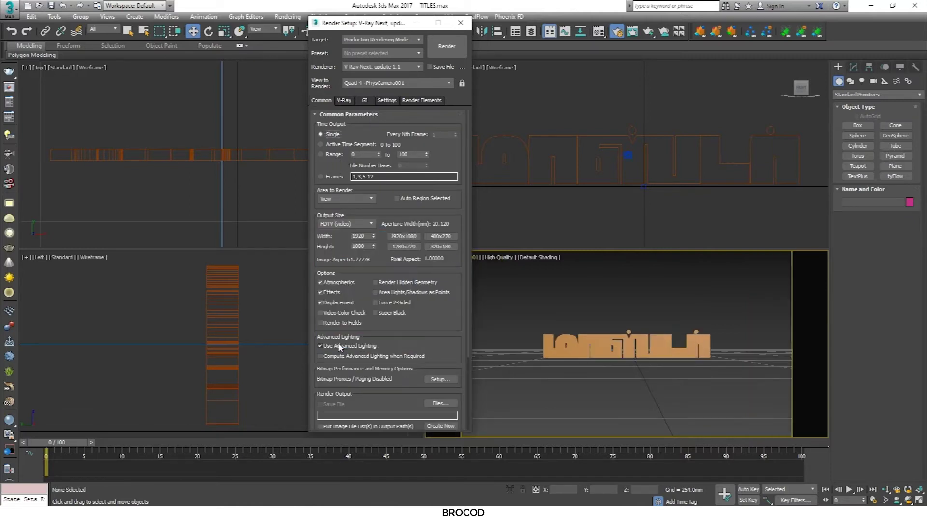
Move PhysCamera001 closer to the title in the side view, then exit to the desktop
left_click(459, 24)
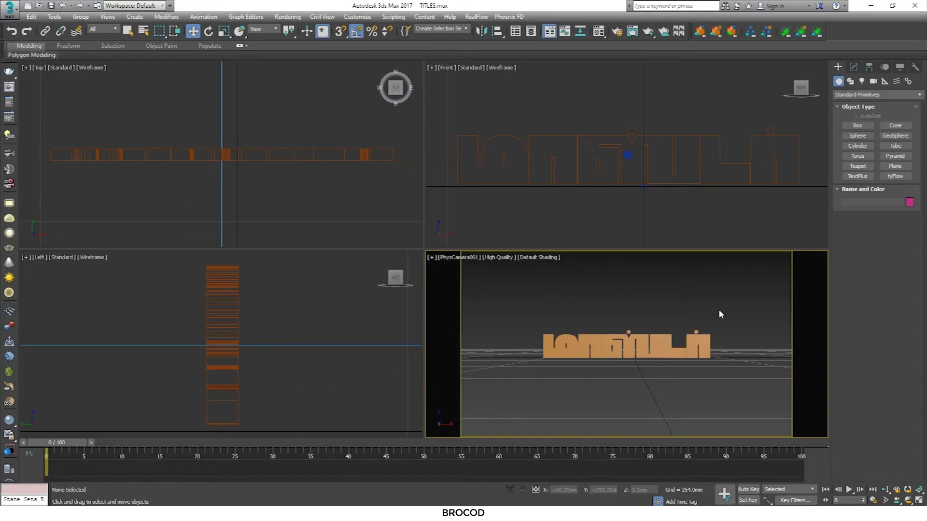
left_click(106, 341)
left_click_drag(284, 332, 246, 339)
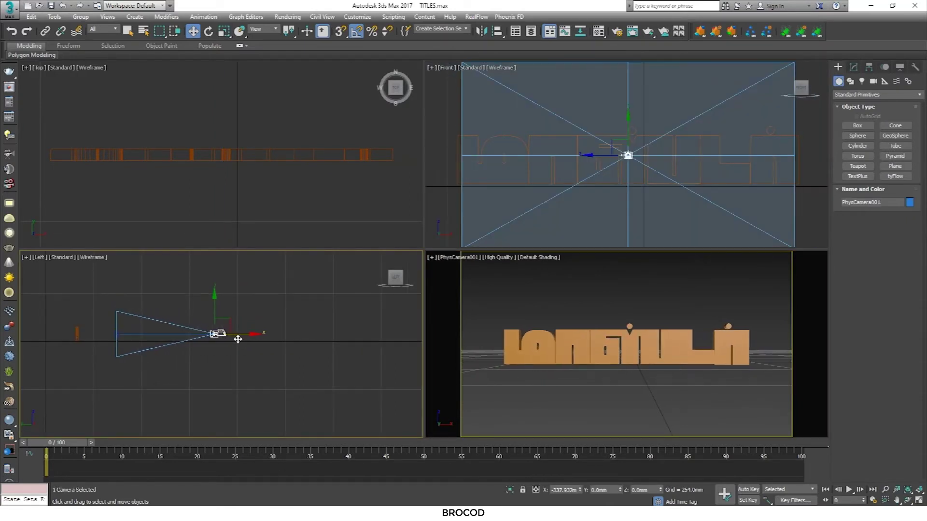
left_click(733, 303)
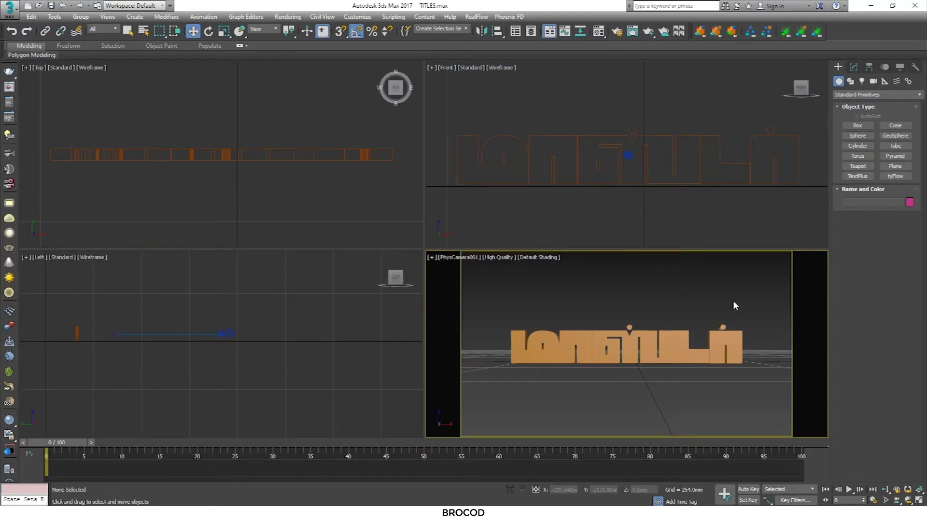
left_click(9, 6)
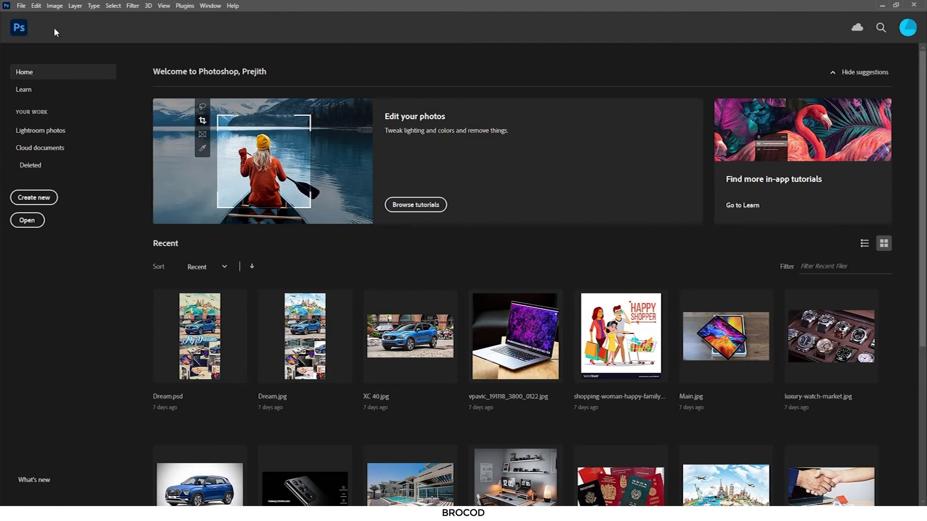
Create a new 1000 × 1000 pixel Photoshop document
left_click(21, 6)
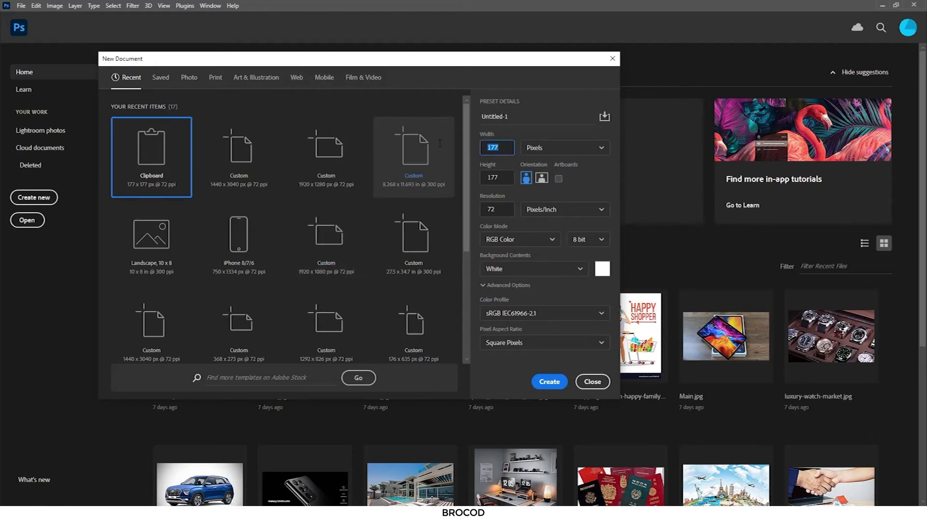
key("BackSpace")
key("BackSpace")
key("BackSpace")
type("1000")
key("Tab")
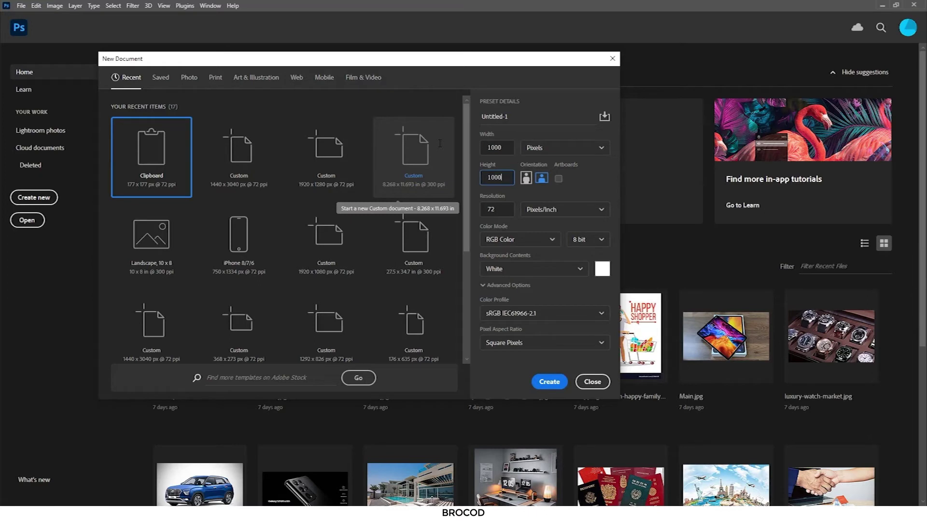
key("Return")
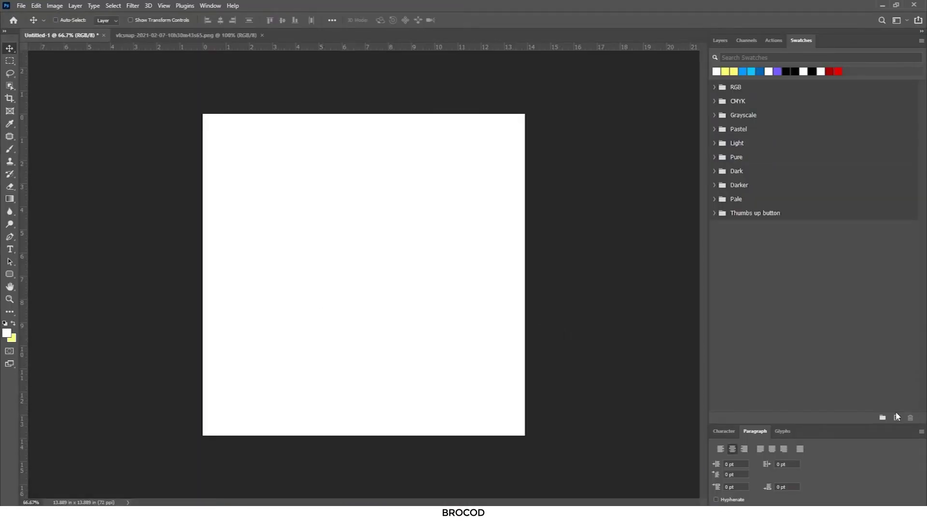
Add a new Layer 1 in the Layers panel, then search Chrome for 'grunge texture'
left_click(719, 41)
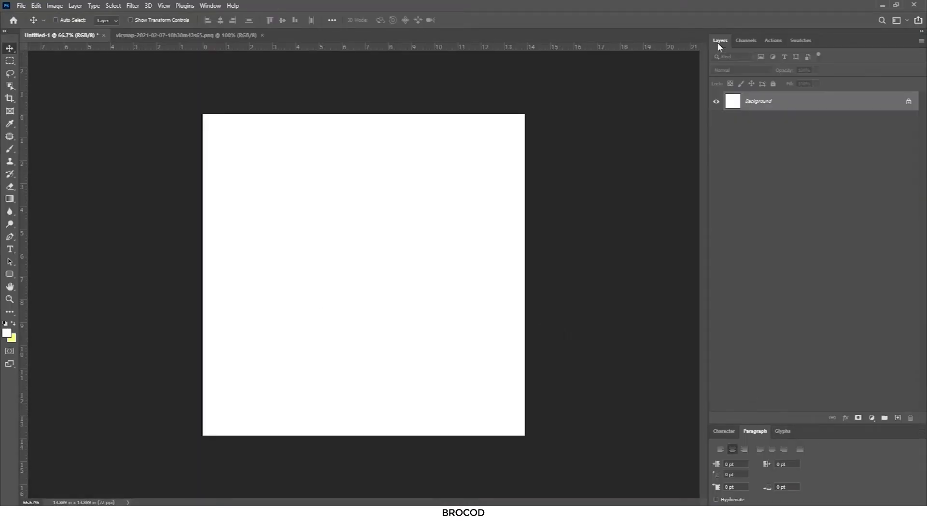
left_click(897, 418)
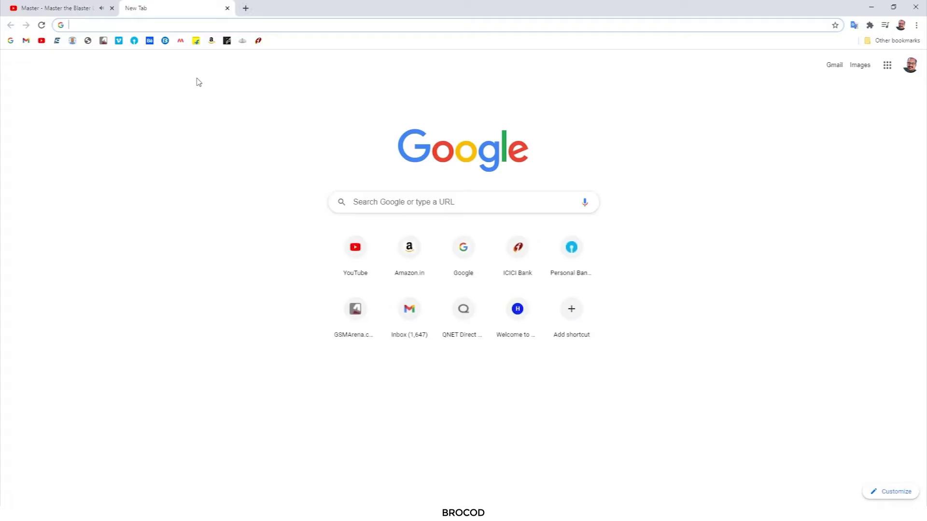
type("grunge te")
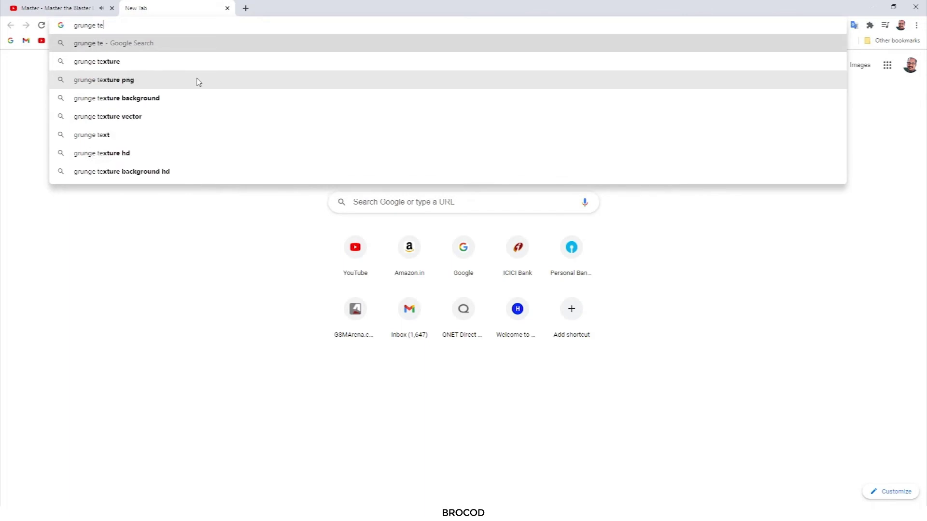
type("xture")
Search images for 'grunge texture' and preview the gold texture
key("Return")
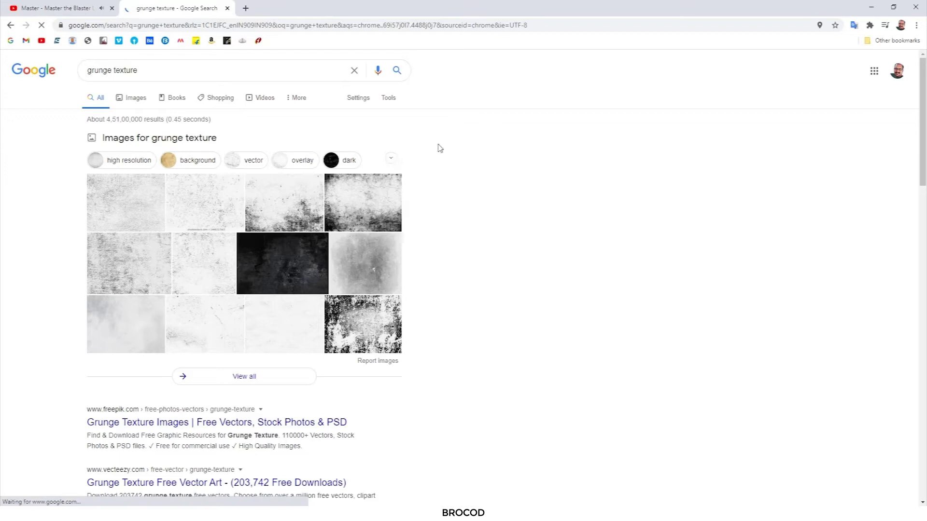
left_click(127, 99)
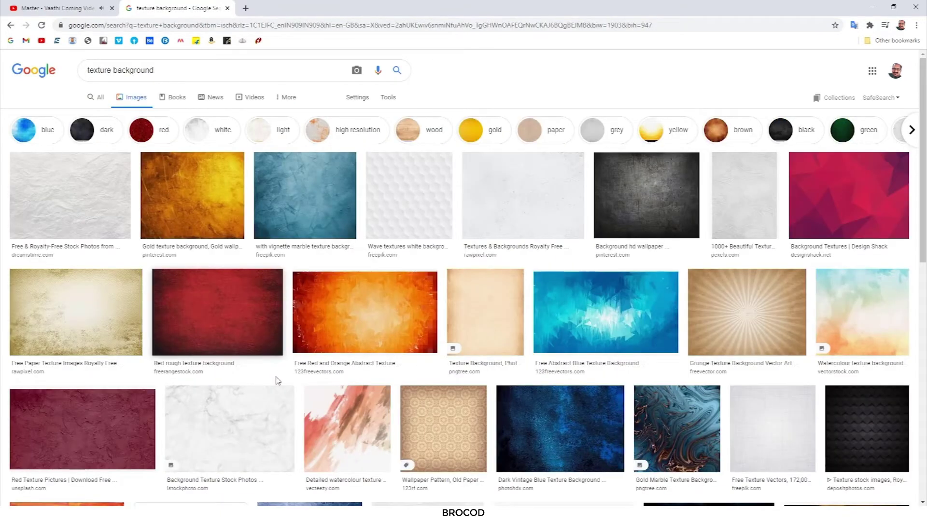
left_click(193, 207)
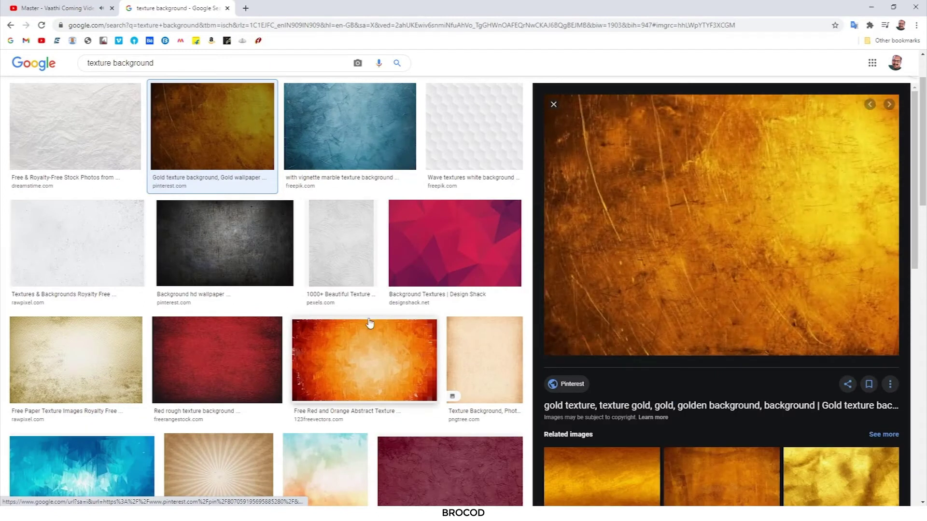
Save the gold texture into a new Images folder inside MASTER TITLE
right_click(701, 190)
left_click(724, 275)
left_click(281, 24)
left_click(71, 42)
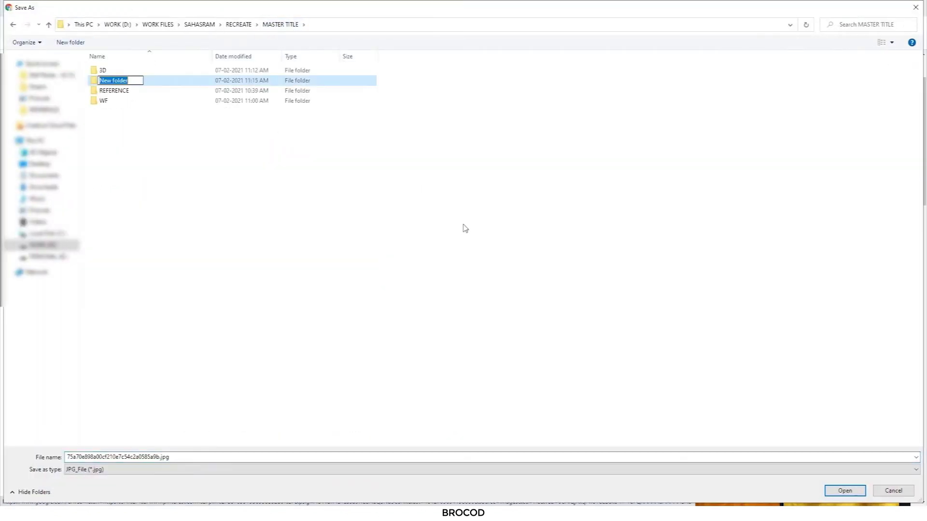
type("Ima")
key("Return")
key("Return")
key("Return")
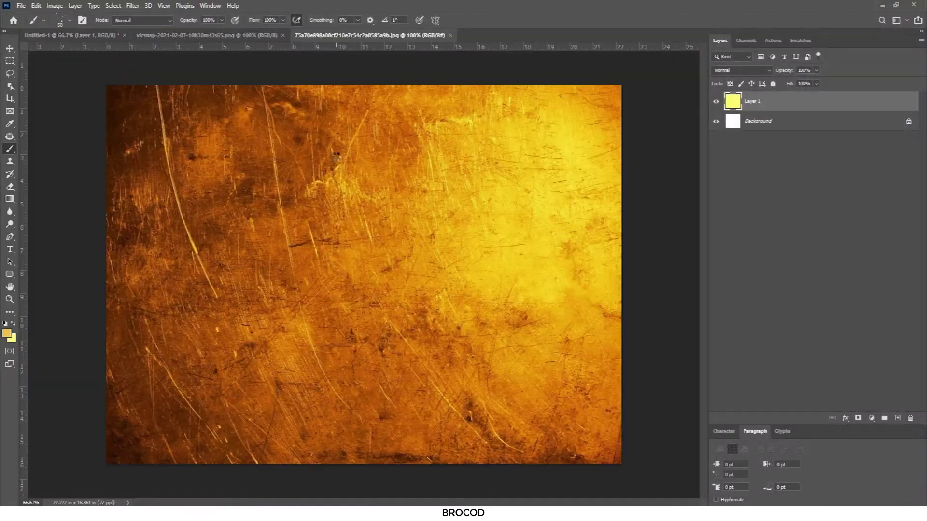
Drag the gold texture into the yellow Untitled-1 document and shift it left to cover the canvas
left_click(9, 48)
left_click(98, 34)
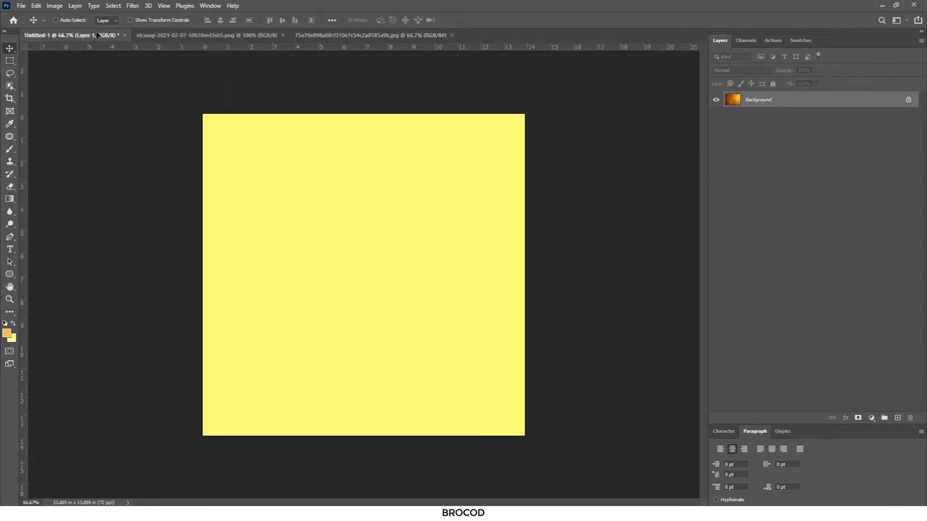
left_click_drag(252, 193, 271, 206)
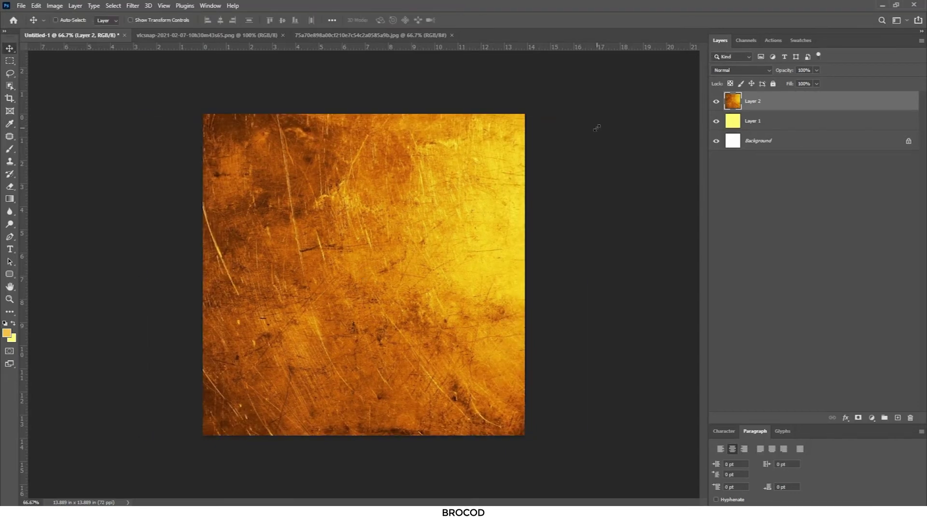
left_click_drag(412, 255, 352, 255)
Set the texture layer's blend mode to Hard Light with 52% opacity
left_click(741, 70)
left_click(739, 89)
key("Down")
key("Down")
key("Down")
key("Down")
key("Down")
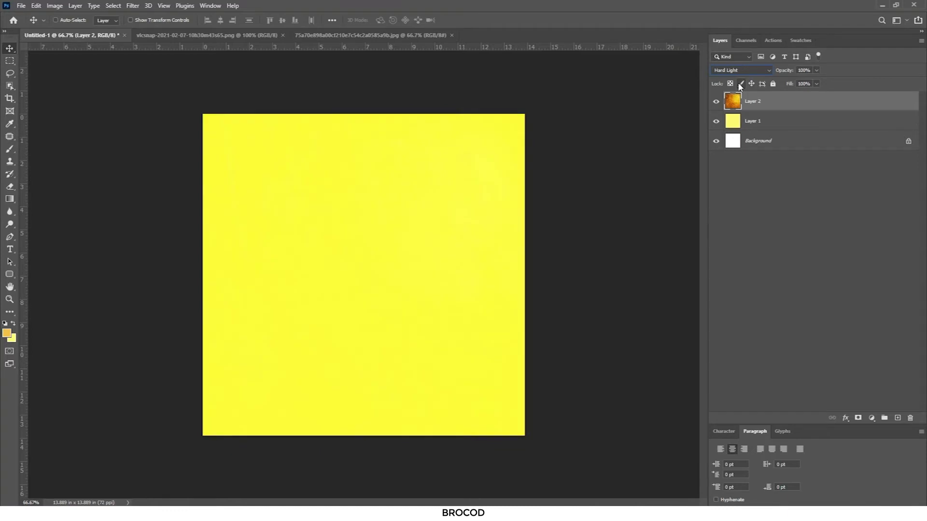
key("Down")
key("Down")
key("Down")
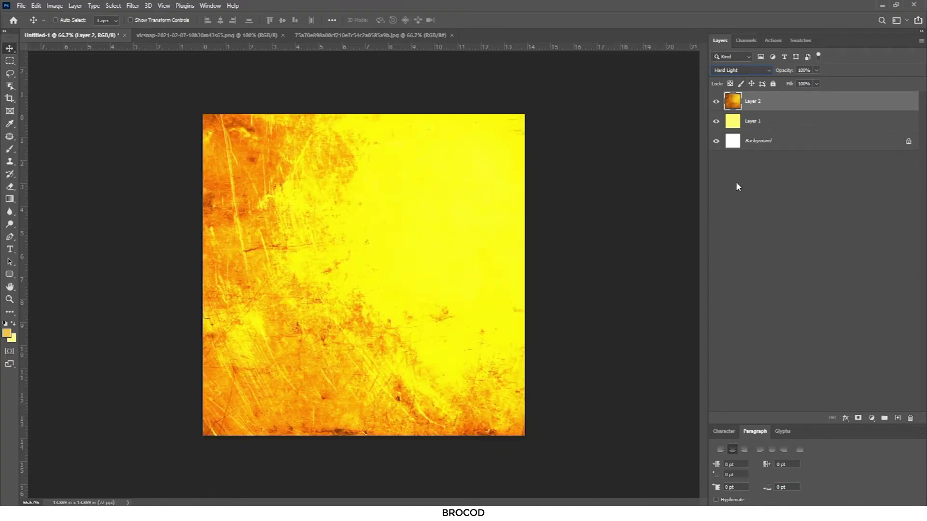
left_click(730, 122)
left_click(750, 98)
key("Tab")
type("57")
key("Return")
type("52")
key("Return")
Erase the texture from the top-left of the canvas with an enlarged eraser
key("e")
key("bracketright")
mouse_move(336, 173)
left_mouse_down()
mouse_move(372, 145)
mouse_move(258, 155)
left_mouse_up()
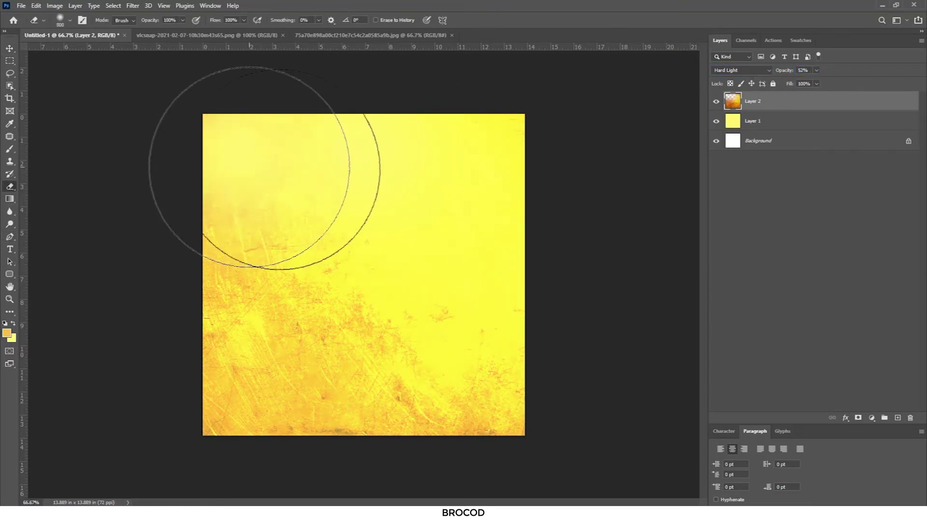
Erase more gold texture at the top left, undoing a stray lower-right stroke
left_click_drag(461, 415, 529, 236)
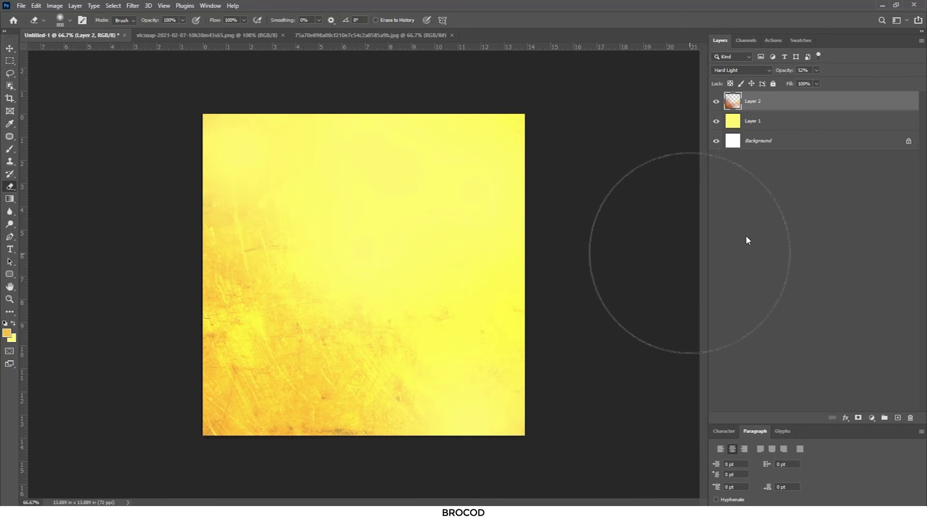
key("ctrl+z")
key("ctrl+z")
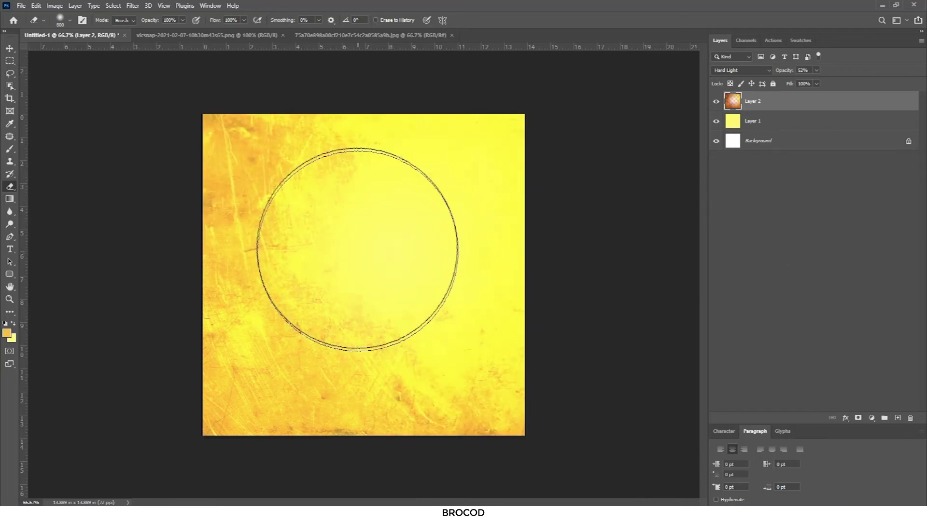
left_click_drag(323, 226, 250, 226)
Bring the grunge image in as a new layer, rotated 180° and scaled to span the canvas
key("ctrl+o")
double_click(176, 93)
key("v")
mouse_move(158, 152)
left_mouse_down()
mouse_move(140, 35)
mouse_move(413, 259)
left_mouse_up()
key("ctrl+t")
left_click_drag(470, 174, 317, 327)
mouse_move(464, 199)
left_mouse_down()
mouse_move(536, 120)
mouse_move(515, 140)
left_mouse_up()
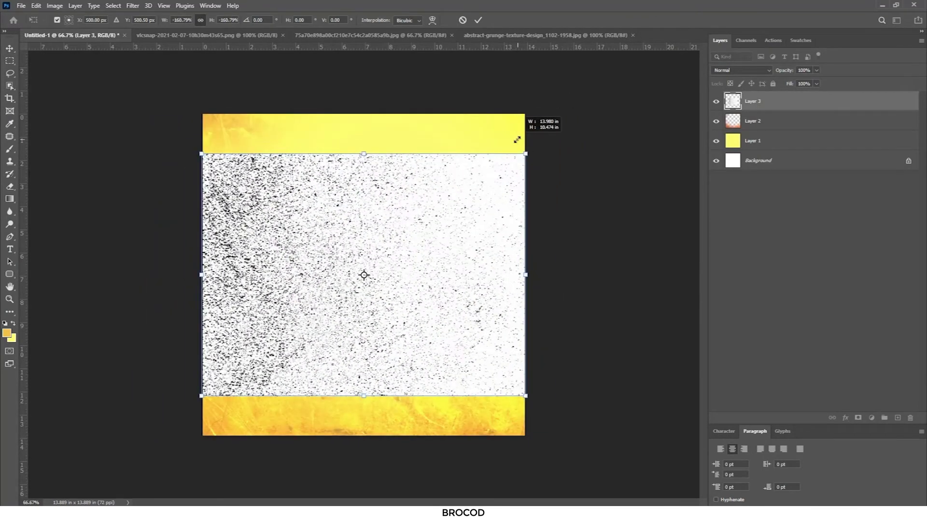
key("Return")
Set the grunge layer's blend mode to Color Burn
left_click(737, 71)
left_click(736, 87)
key("Down")
key("Down")
key("Down")
key("Down")
key("Down")
key("Down")
key("Down")
key("Down")
key("Down")
key("Down")
key("Down")
key("Down")
left_click(732, 72)
left_click(732, 78)
key("Down")
Move the grunge texture down about 85 px and erase its hard top edge
left_click_drag(251, 195, 230, 235)
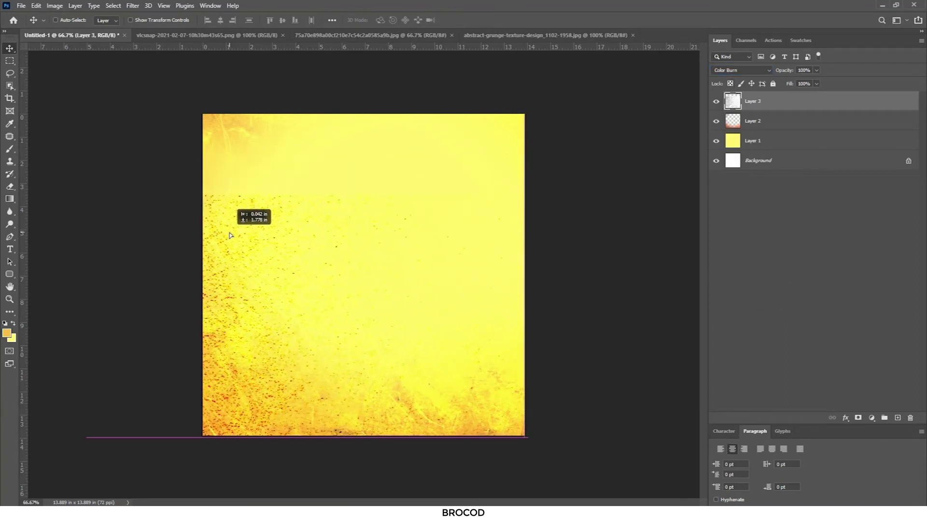
left_click(10, 187)
left_click_drag(166, 176, 466, 186)
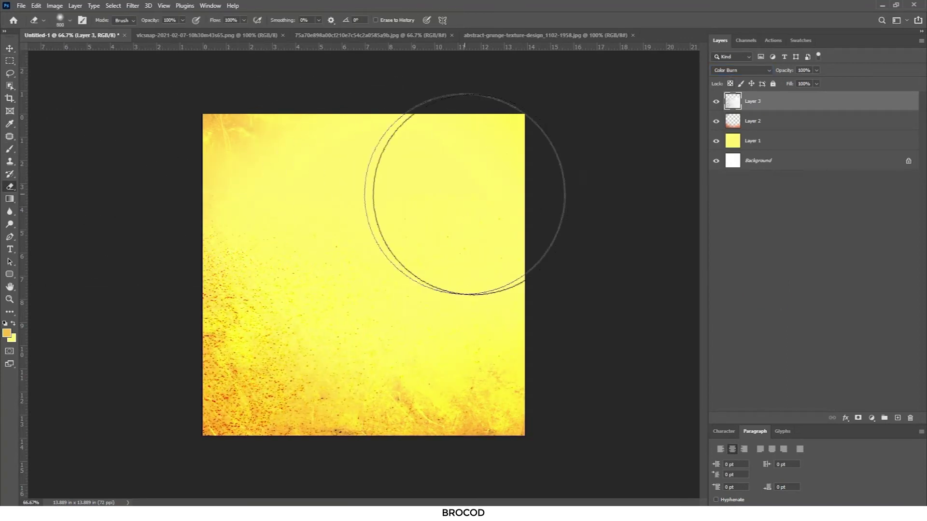
left_click(10, 49)
Apply a Levels adjustment and delete the masks on Layer 3 and Layer 2
key("ctrl+l")
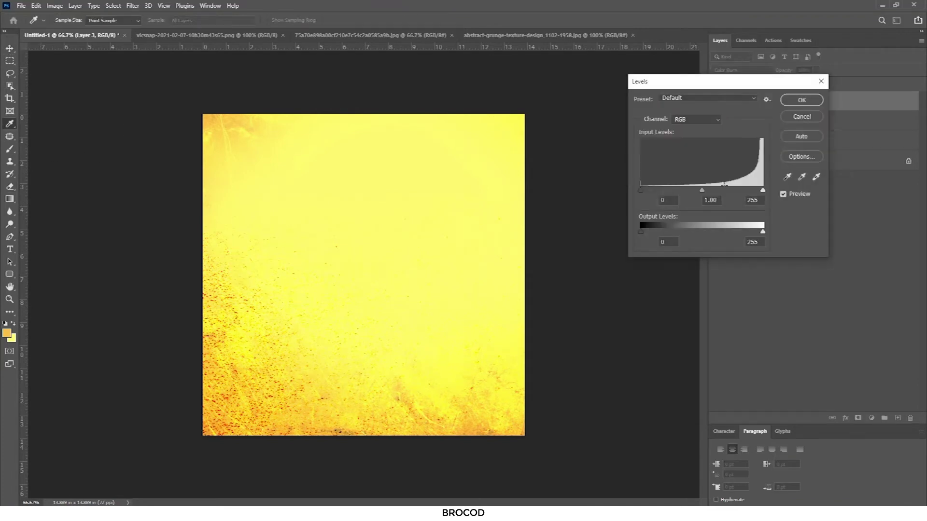
left_click(801, 100)
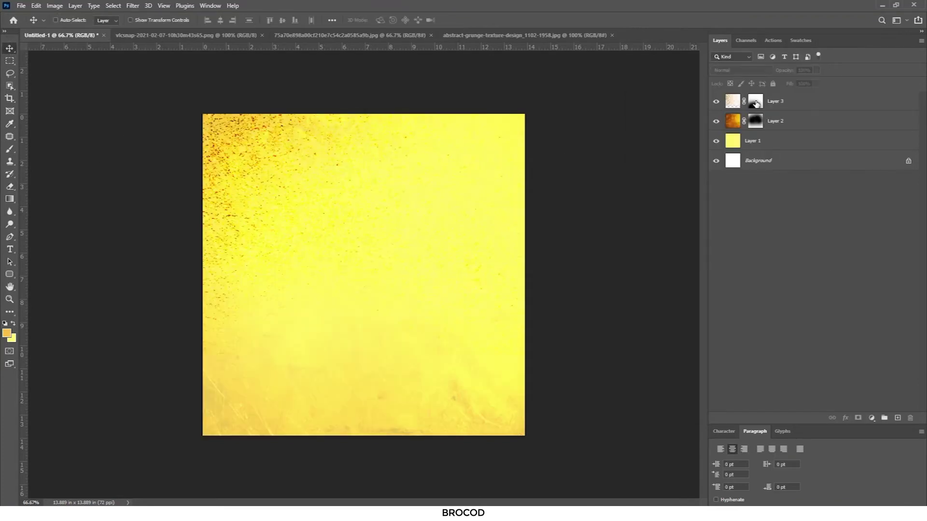
left_click_drag(756, 103, 910, 418)
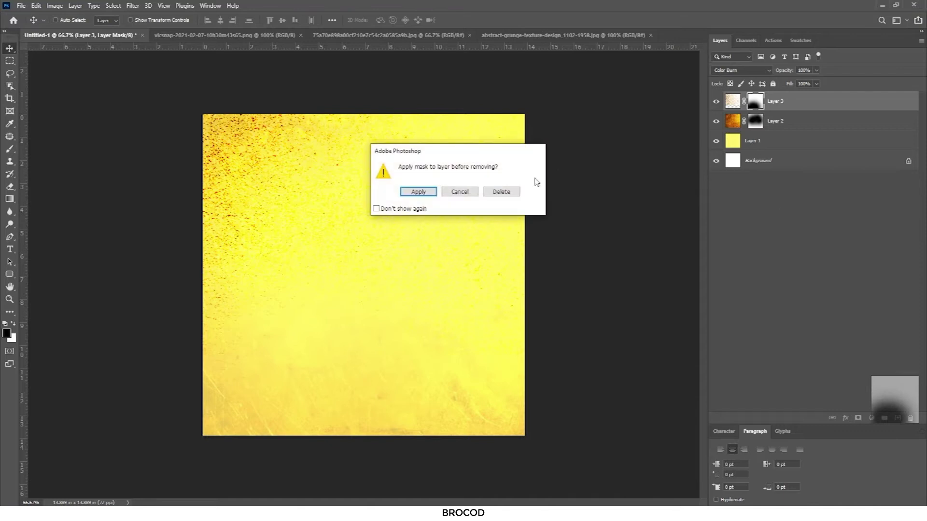
left_click(502, 189)
left_click_drag(758, 122, 910, 418)
left_click(501, 190)
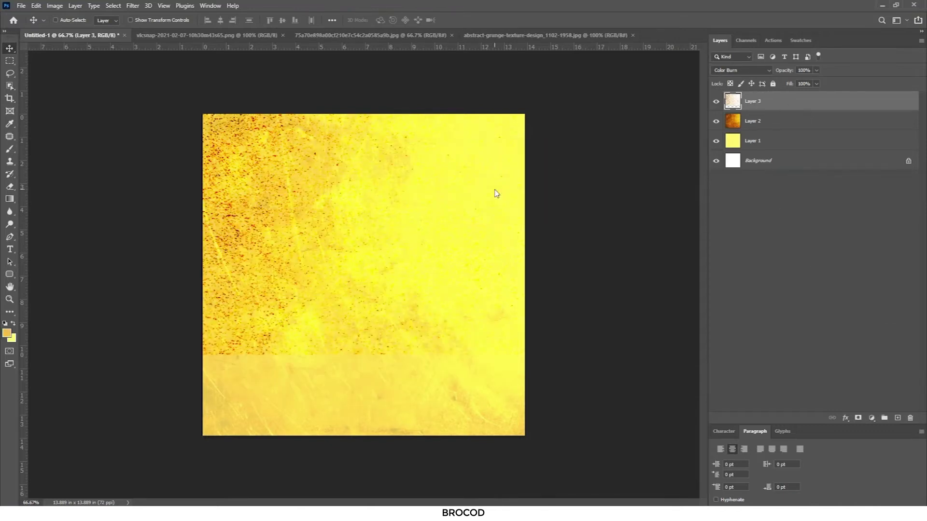
Rotate Layer 3's texture 90°, align it to the left edge, and enlarge it to fill the canvas
key("ctrl+t")
left_click_drag(531, 184, 571, 264)
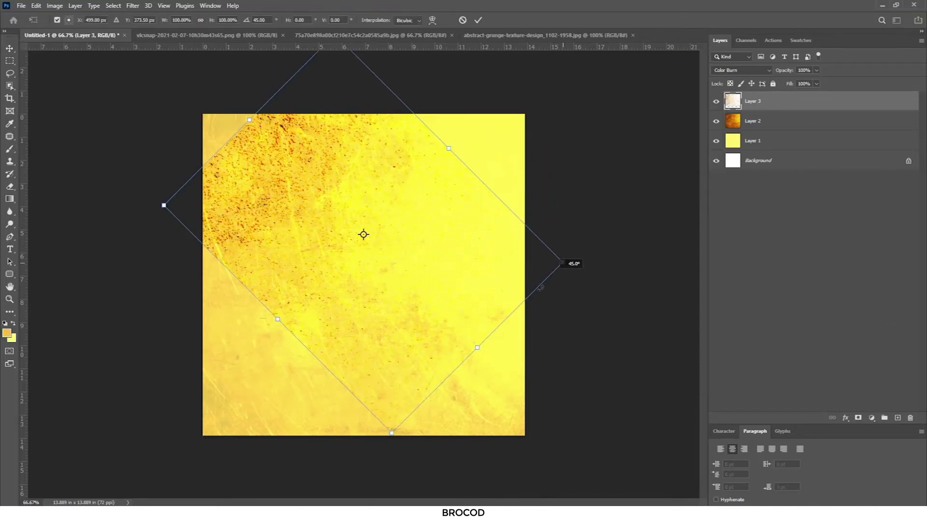
left_click_drag(418, 272, 458, 316)
left_click_drag(419, 316, 381, 316)
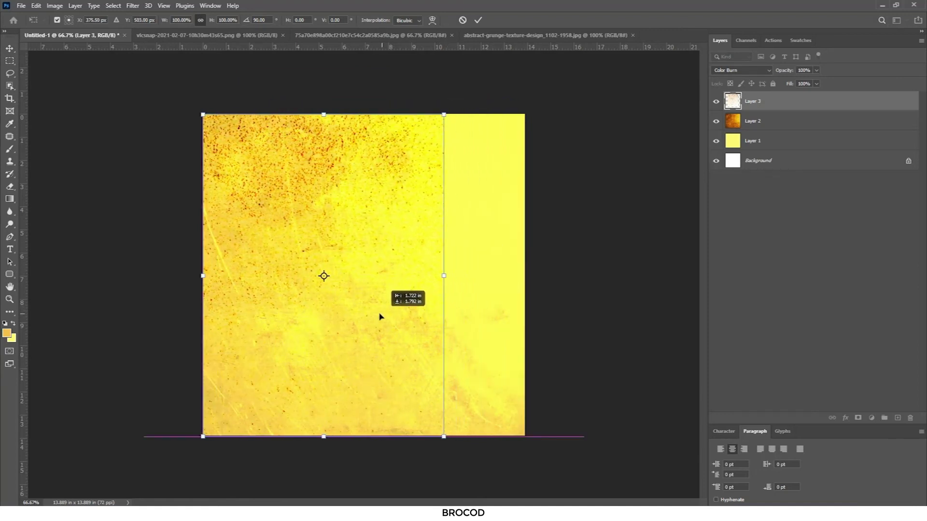
left_click_drag(444, 436, 525, 518)
key("Return")
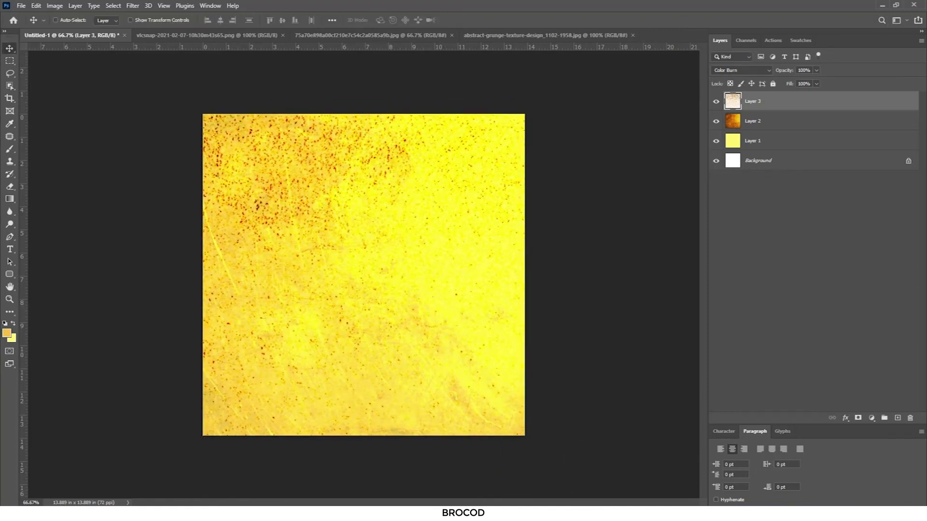
Move the Layer 2 texture down the canvas and lower Layer 3's opacity
left_click(742, 127)
left_click_drag(347, 279, 382, 439, "shift")
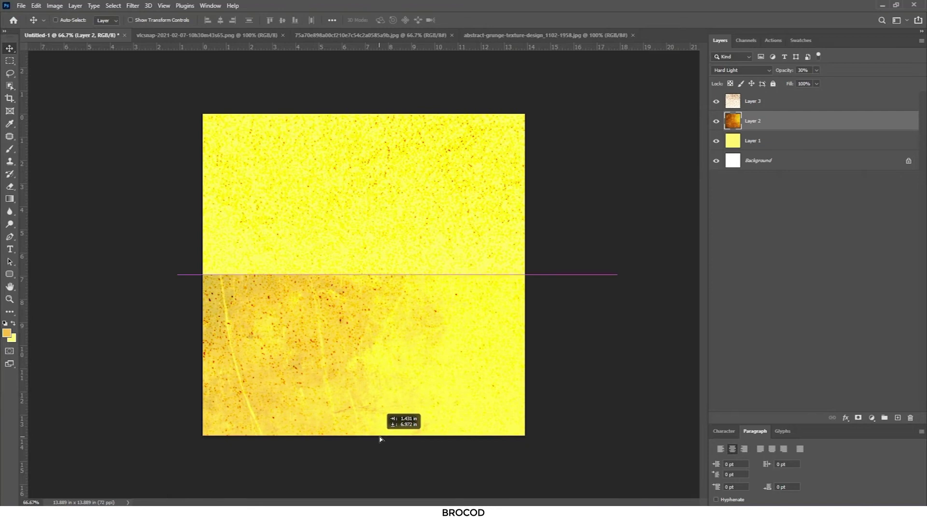
left_click_drag(381, 403, 382, 394)
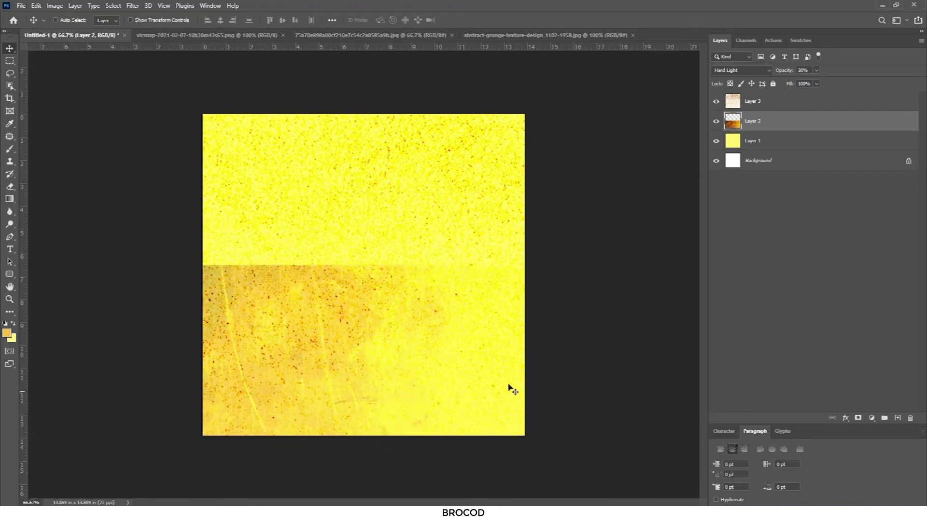
left_click(772, 100)
left_click_drag(788, 72, 746, 72)
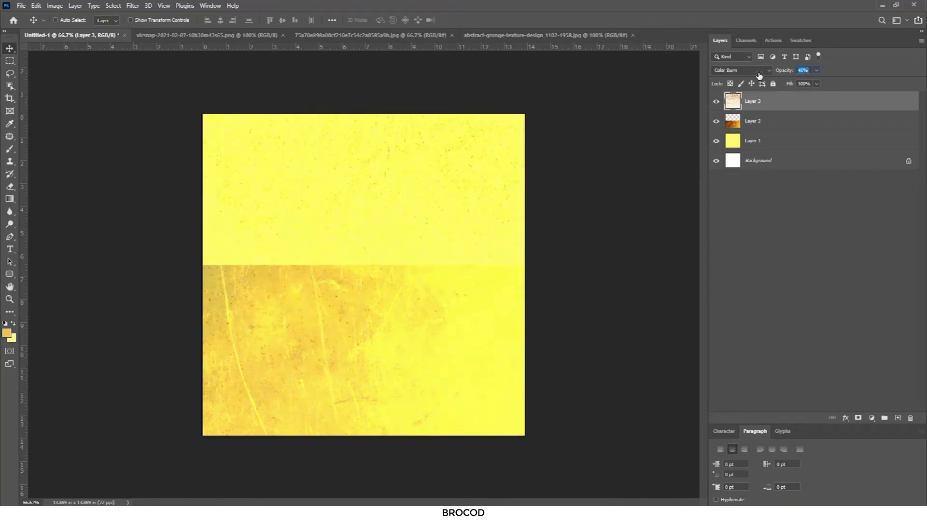
Add a mask to Layer 2, paint it to soften the texture, and move it further down
left_click(734, 130)
left_click(858, 418)
key("d")
left_click(10, 151)
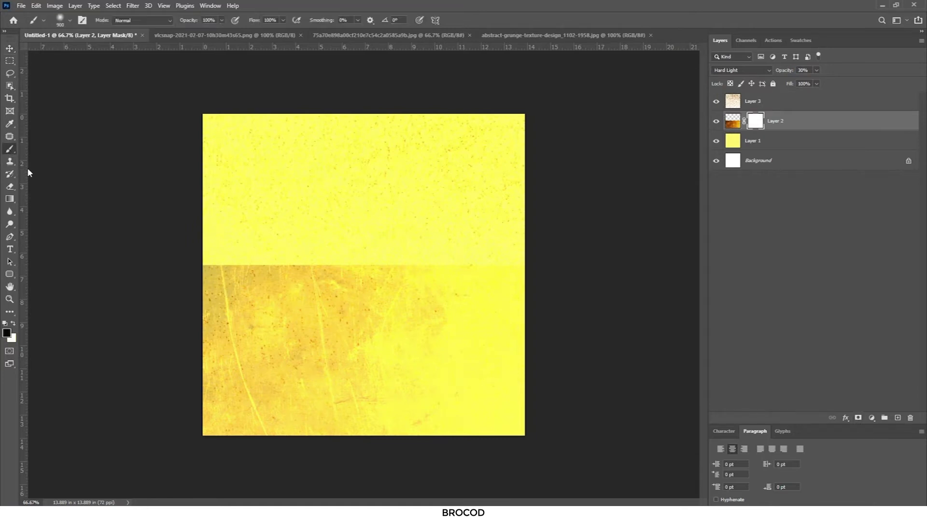
left_click_drag(261, 258, 392, 259)
left_click(10, 48)
left_click_drag(277, 235, 278, 309)
Save a copy of the image as TEXTURE.png in PNG format
key("ctrl+shift+s")
left_click(483, 414)
left_click(145, 365)
left_click(113, 80)
type("2")
key("Return")
key("Return")
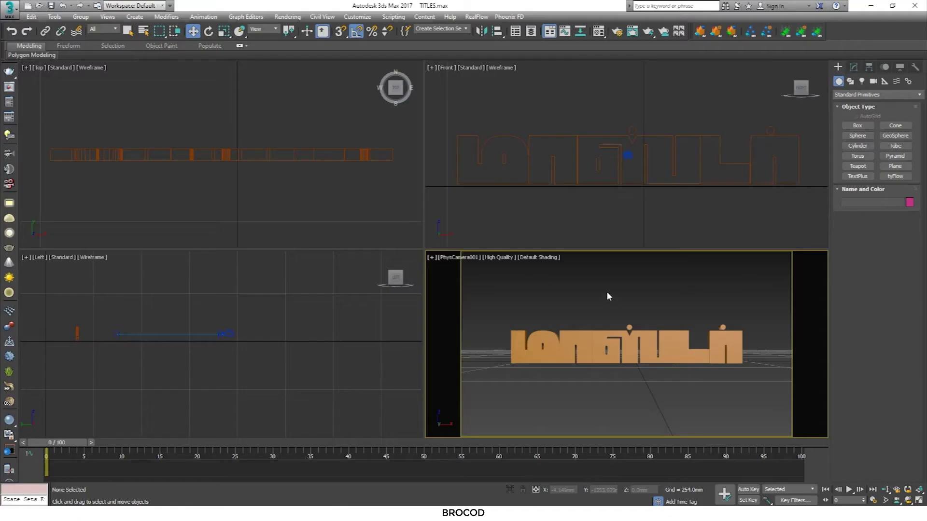
Maximize the camera viewport and set a new material slot to VRayMtl
left_click(918, 501)
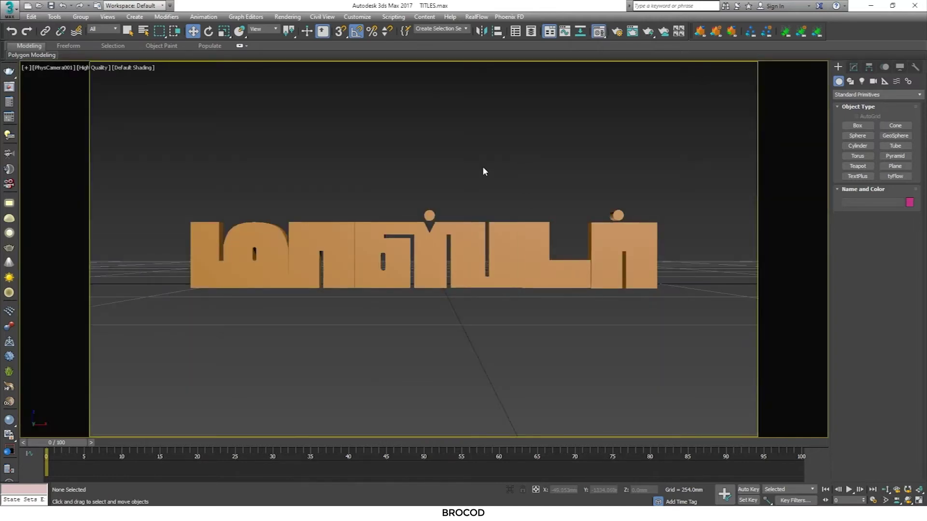
key("m")
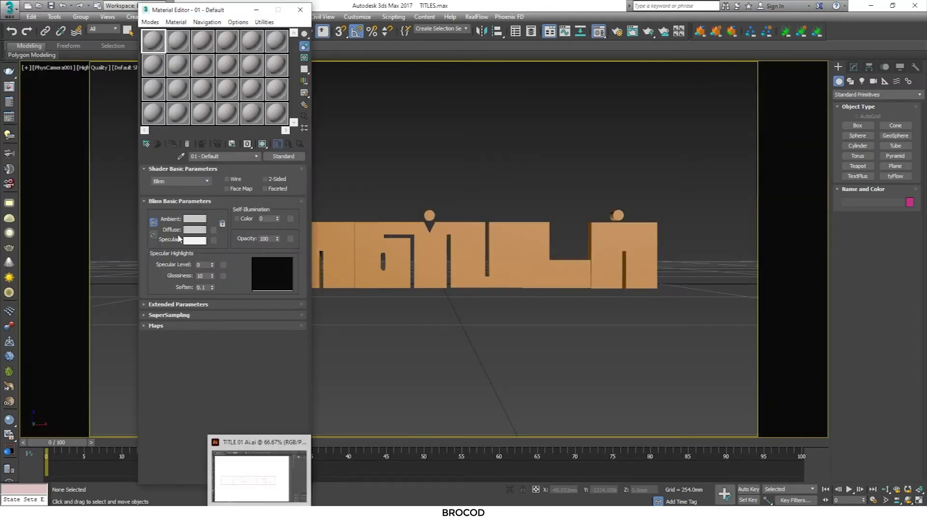
left_click(284, 156)
left_click(263, 279)
scroll(322, 323, "down", 3)
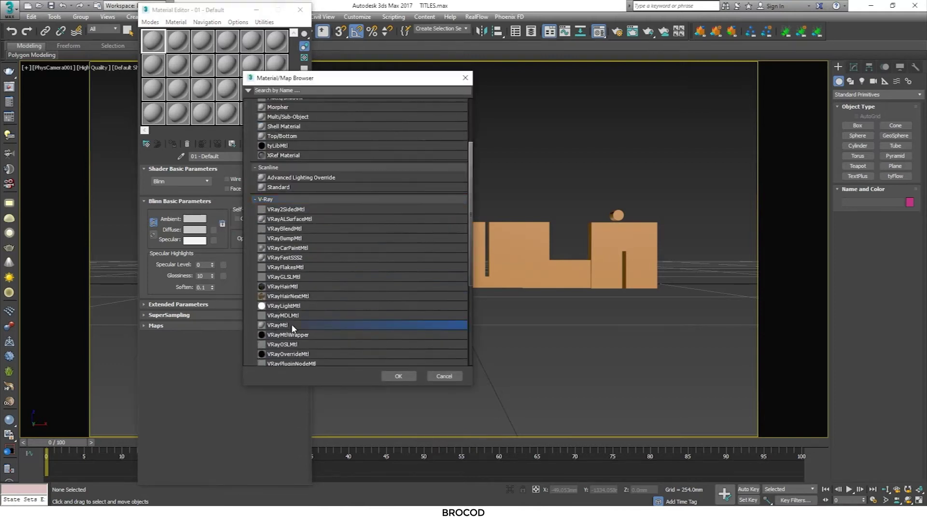
double_click(291, 324)
Put a Bitmap of TEXTURE.png from the Images folder in the VRayMtl's Diffuse slot
left_click(215, 179)
scroll(294, 297, "up", 3)
double_click(279, 154)
left_click(135, 24)
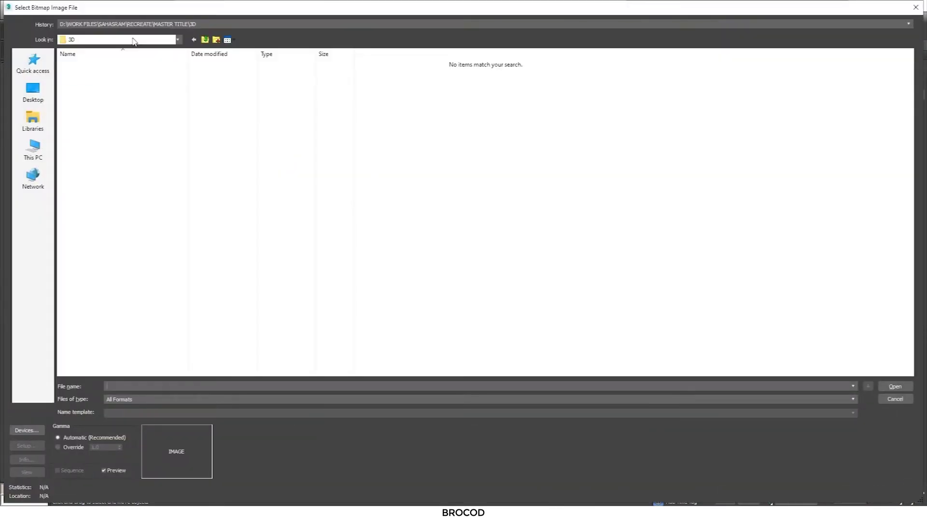
double_click(90, 74)
double_click(224, 77)
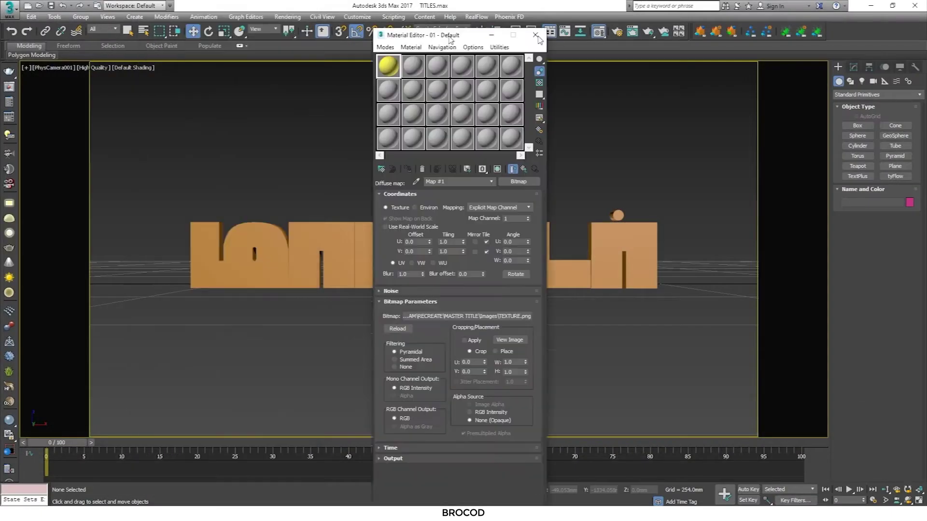
left_click_drag(218, 9, 629, 26)
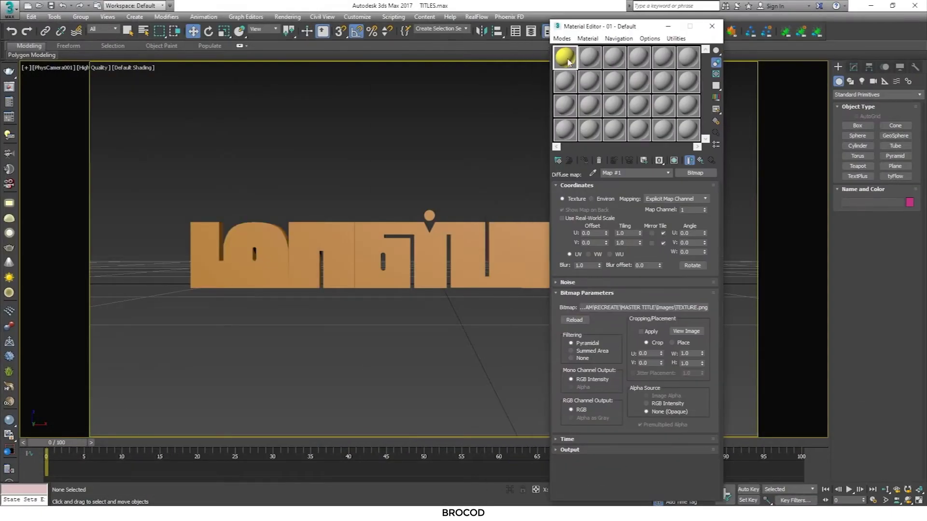
left_click(699, 160)
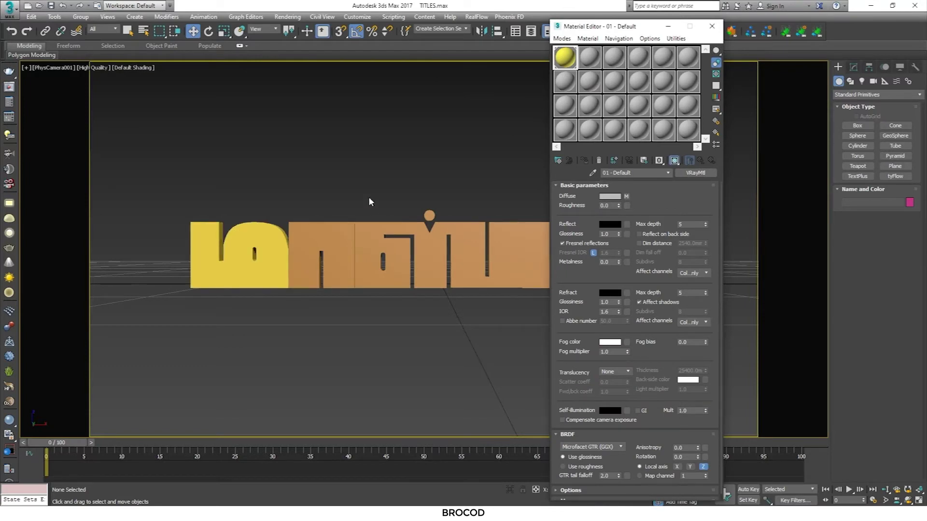
Add a UVW Map modifier to the first title letter
left_click(231, 236)
left_click(99, 72)
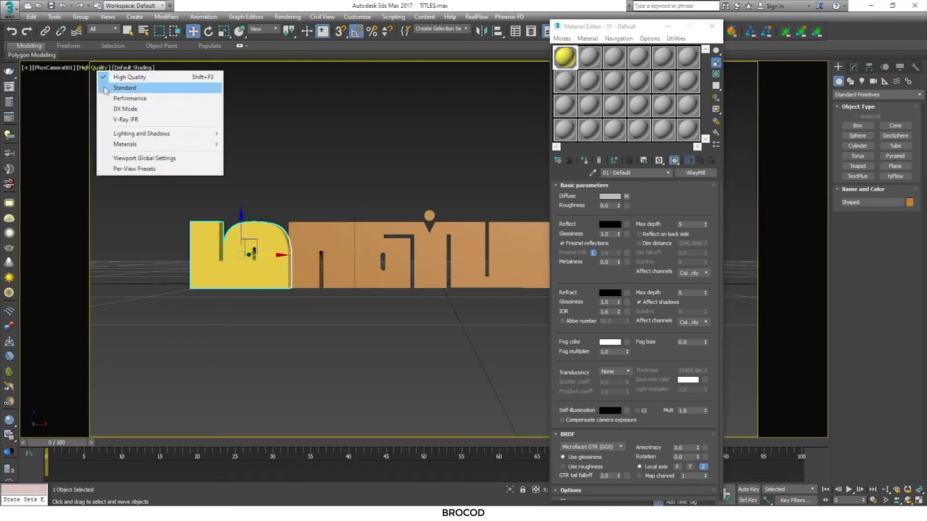
left_click(854, 67)
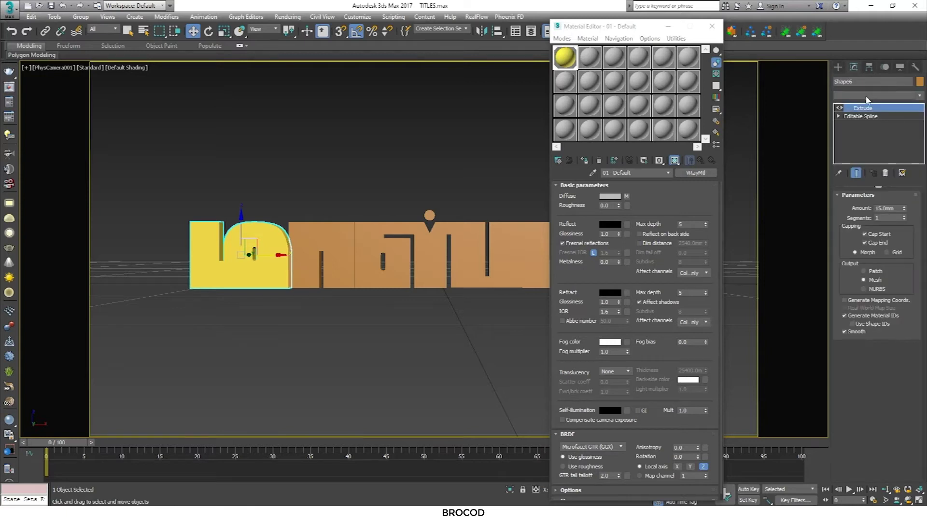
left_click(867, 95)
scroll(881, 290, "down", 5)
left_click(864, 401)
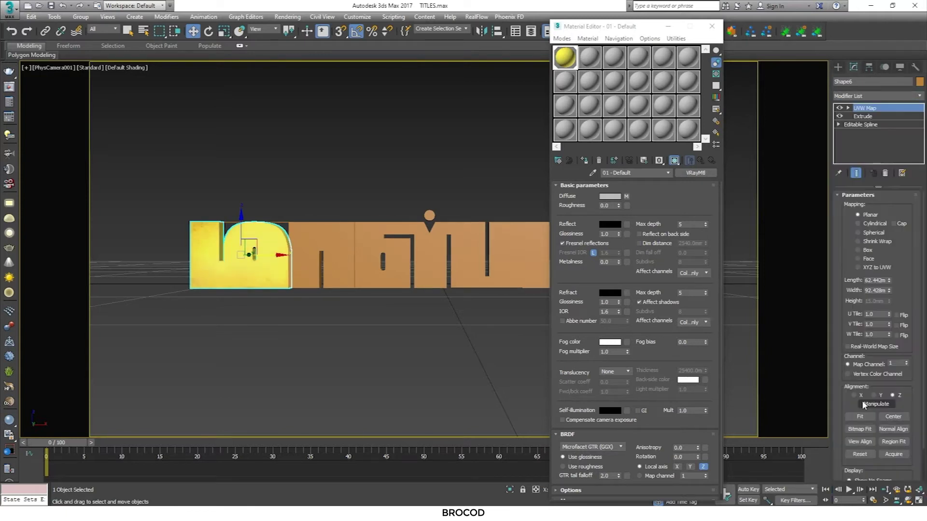
left_click(380, 173)
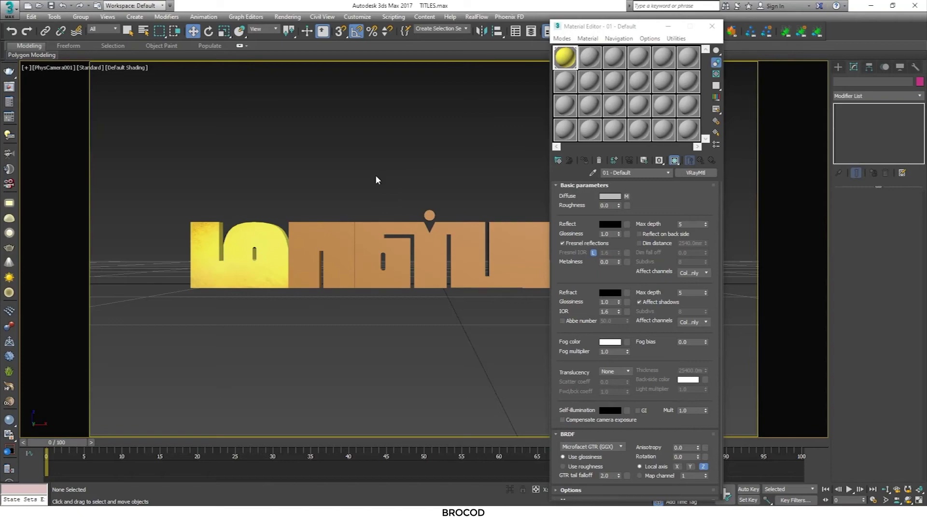
Assign the textured material to the second letter, then switch to the Perspective view
double_click(237, 77)
left_click_drag(595, 61, 346, 273)
type("Texture 02")
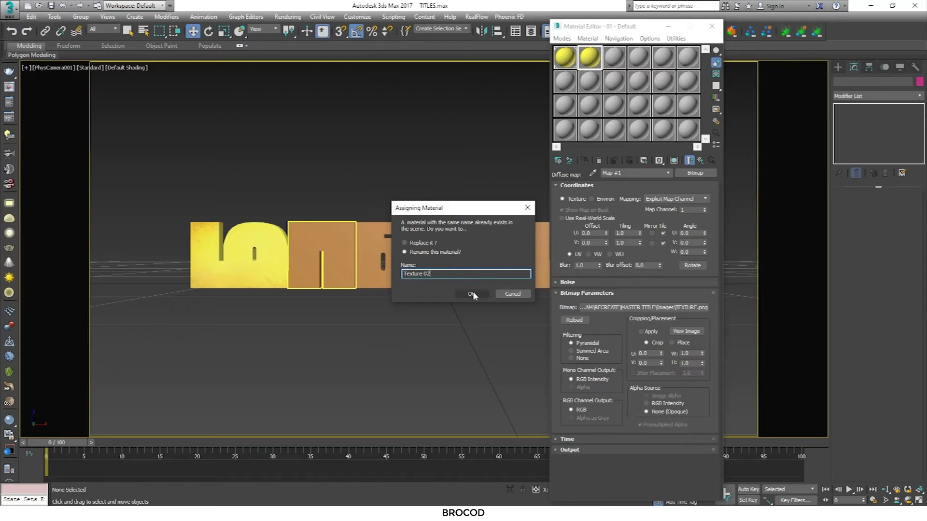
left_click(471, 294)
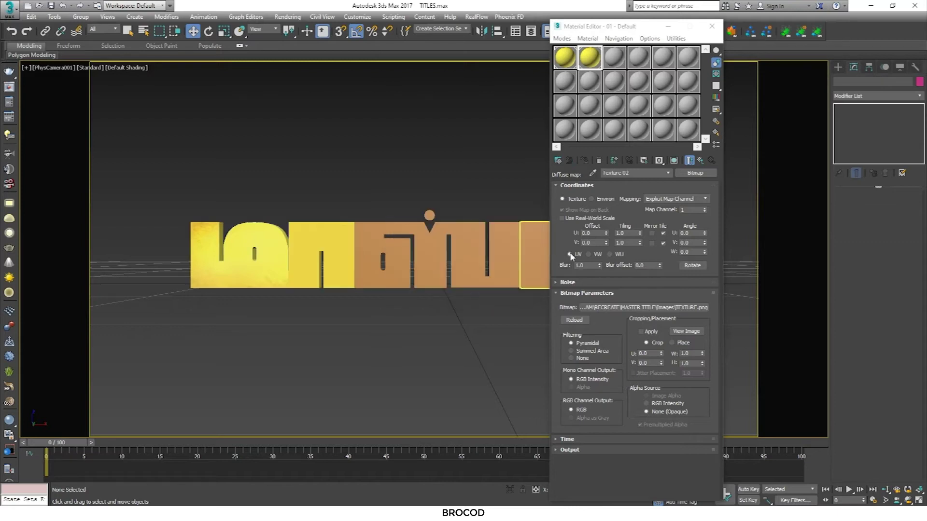
left_click(321, 252)
left_click(898, 99)
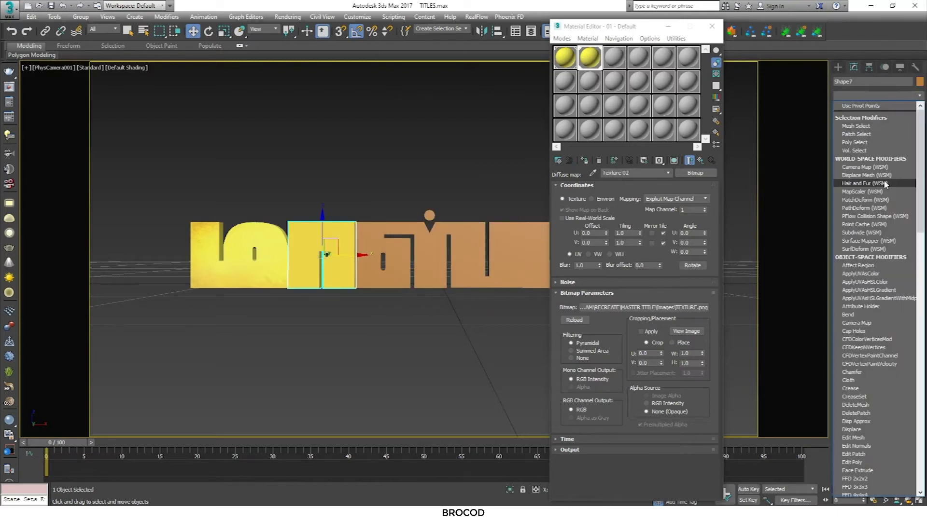
left_click(439, 162)
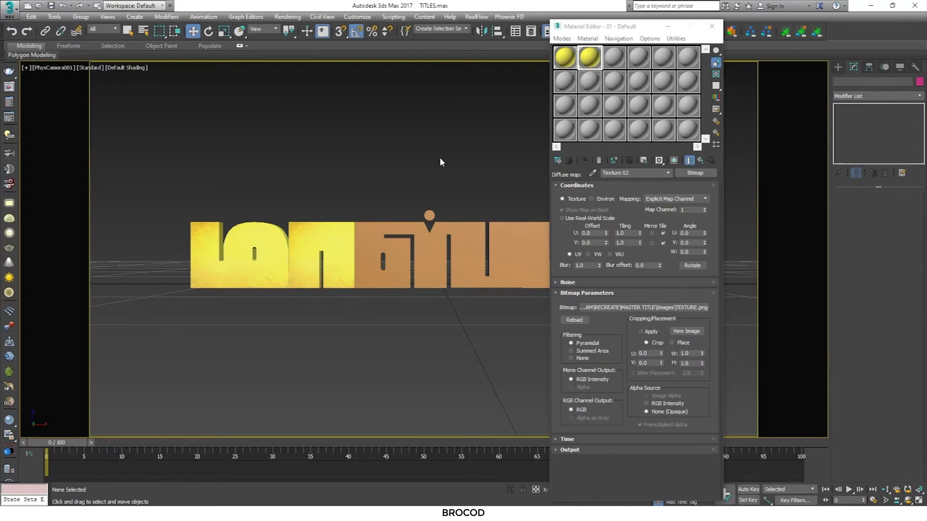
key("p")
mouse_move(439, 162)
middle_mouse_down("alt")
mouse_move(387, 166)
mouse_move(486, 192)
mouse_move(399, 192)
middle_mouse_up("alt")
Set the first letter's UVW Map mapping to Box
scroll(442, 242, "up", 5)
scroll(442, 243, "down", 5)
left_click(394, 163)
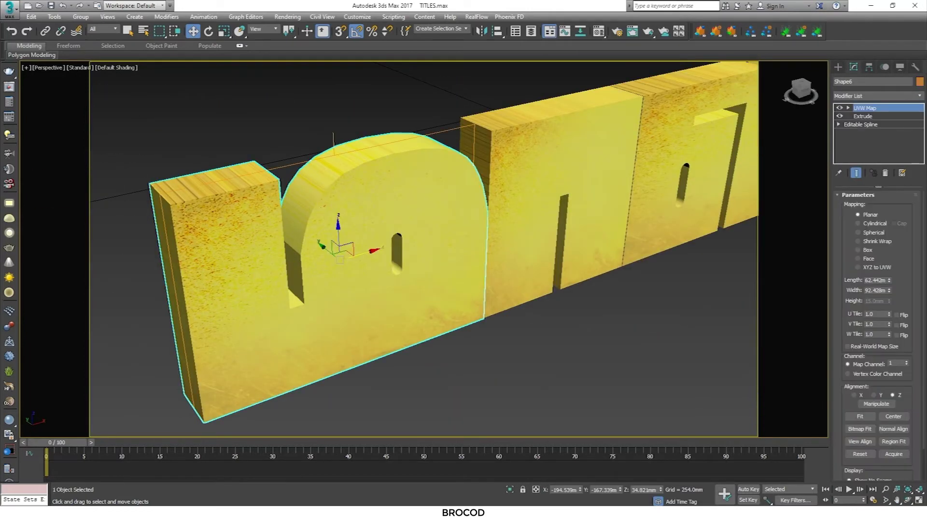
left_click(859, 250)
Select the following letters along the title and set the last one's mapping to Box
mouse_move(700, 270)
middle_mouse_down()
mouse_move(374, 308)
mouse_move(518, 328)
middle_mouse_up()
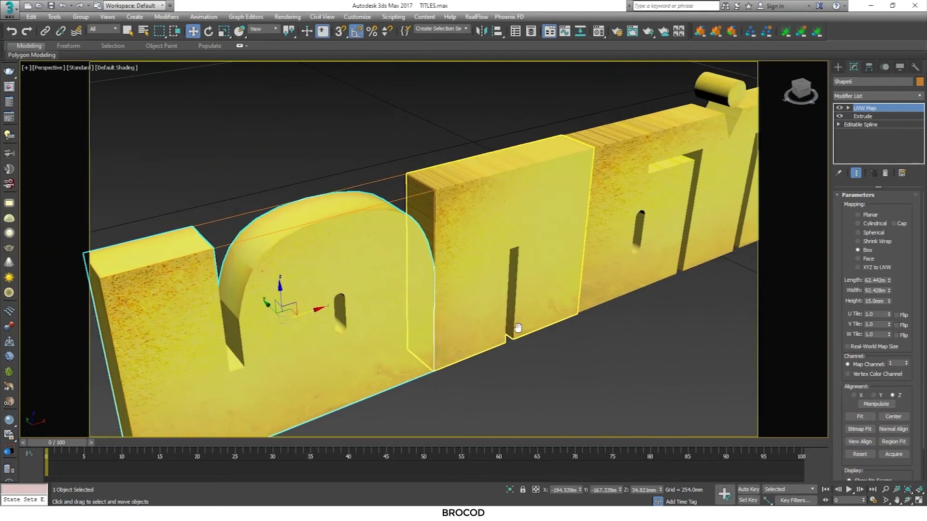
left_click(525, 320)
mouse_move(668, 263)
middle_mouse_down()
mouse_move(606, 285)
mouse_move(426, 296)
middle_mouse_up()
left_click(603, 222)
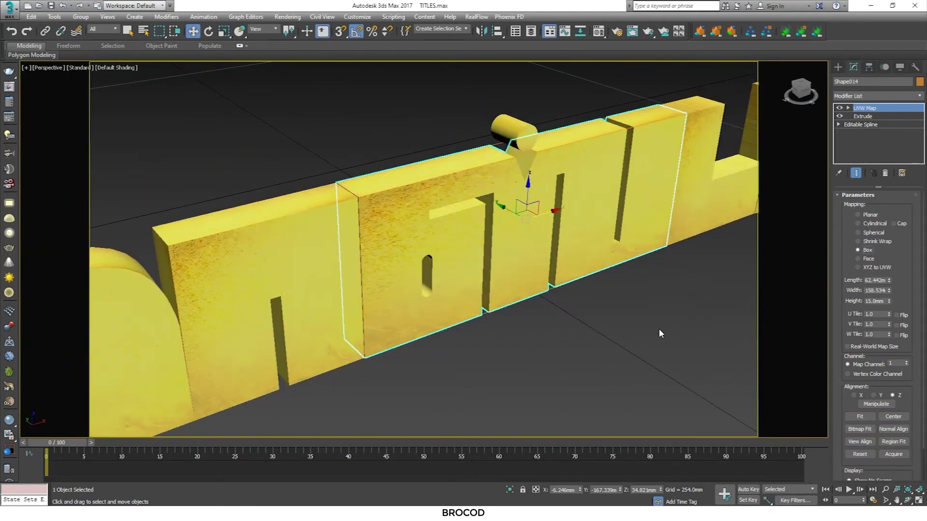
middle_click_drag(658, 331, 435, 384)
left_click(478, 270)
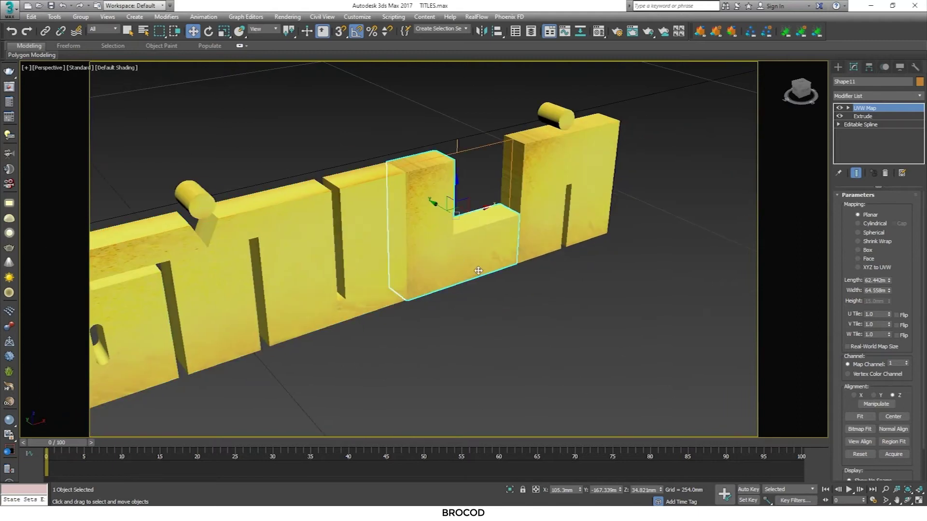
left_click(607, 170)
left_click(866, 250)
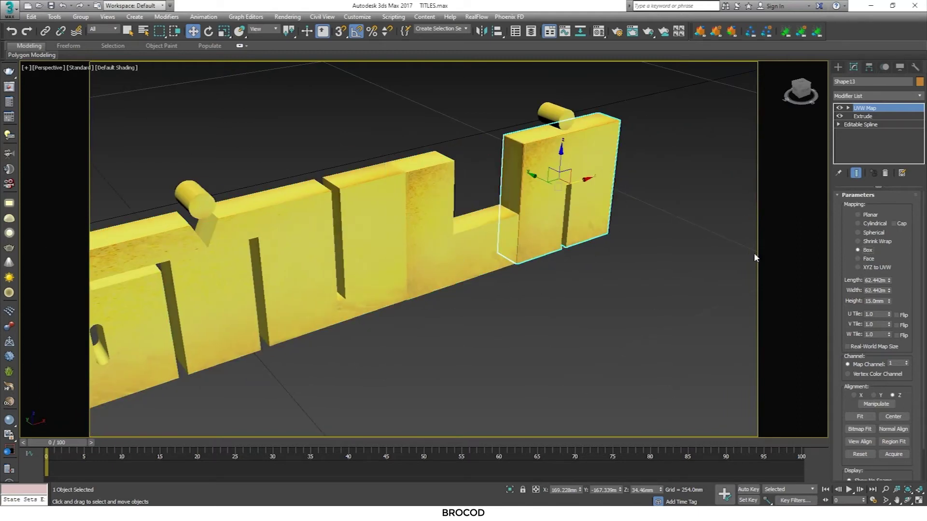
Try Face, Planar and XYZ to UVW mapping, settle on Box, then inspect the letters
left_click(858, 260)
left_click(859, 241)
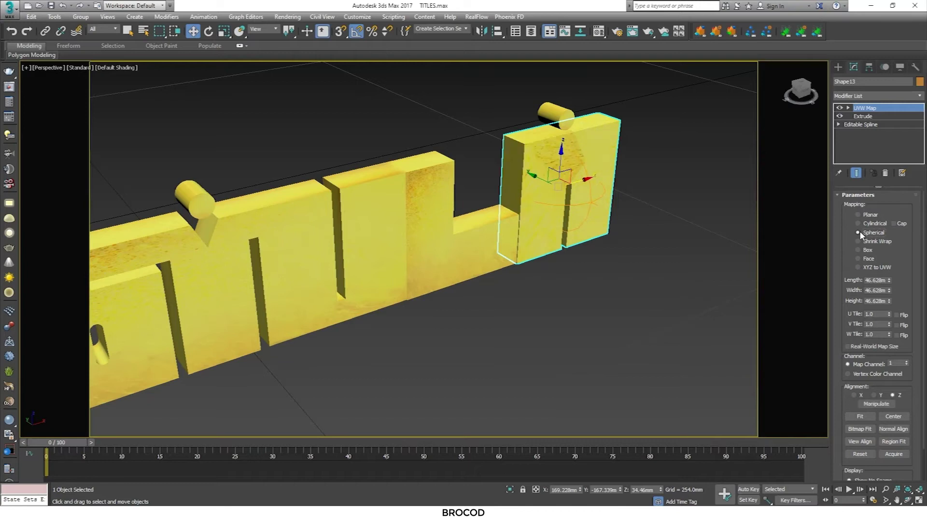
left_click(857, 215)
left_click(862, 251)
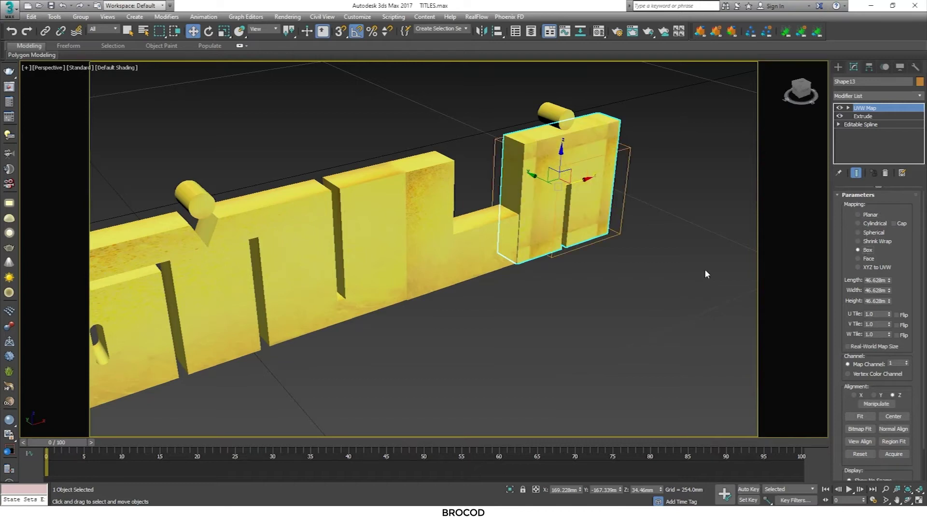
left_click(860, 267)
left_click(857, 250)
left_click(860, 416)
middle_click_drag(482, 287, 442, 244, "alt")
left_click(387, 355)
mouse_move(387, 355)
middle_mouse_down("alt")
mouse_move(544, 327)
mouse_move(559, 300)
middle_mouse_up("alt")
scroll(559, 300, "up", 5)
Put a Noise map in the title material's Bump slot
key("m")
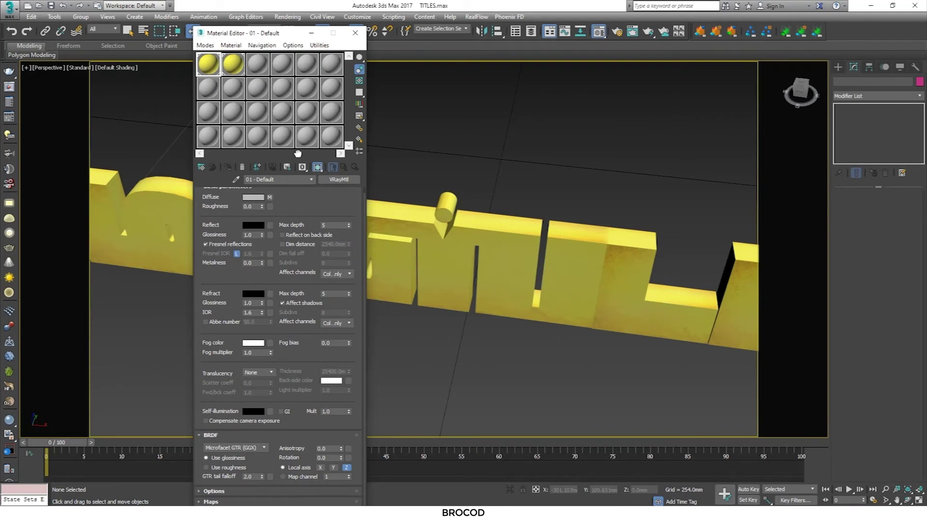
scroll(299, 214, "up", 2)
scroll(296, 213, "down", 5)
scroll(296, 213, "down", 5)
left_click_drag(285, 33, 295, 7)
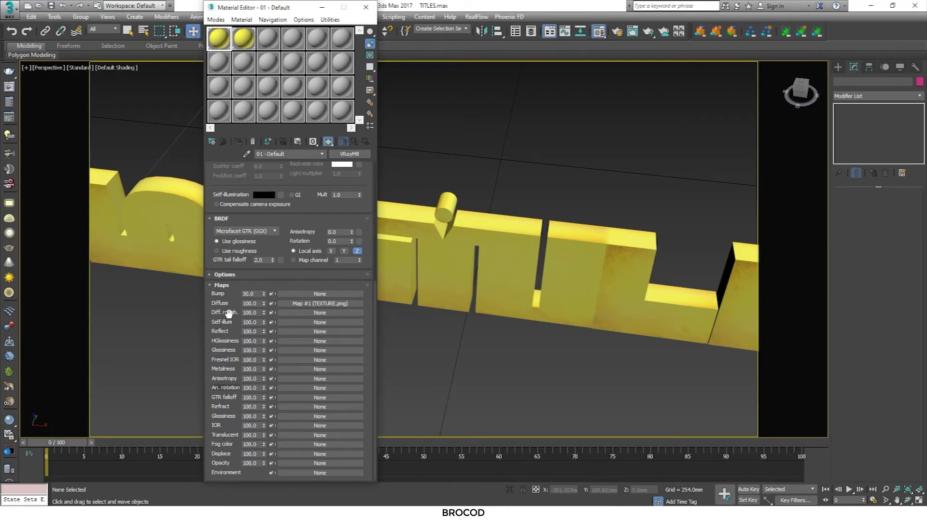
left_click(309, 294)
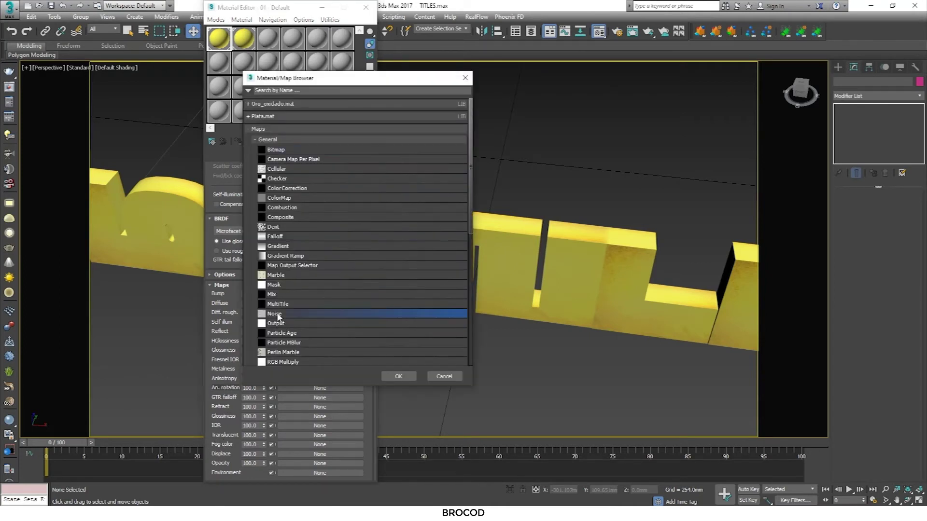
double_click(271, 314)
double_click(218, 38)
mouse_move(195, 57)
left_mouse_down()
mouse_move(389, 107)
mouse_move(664, 61)
left_mouse_up()
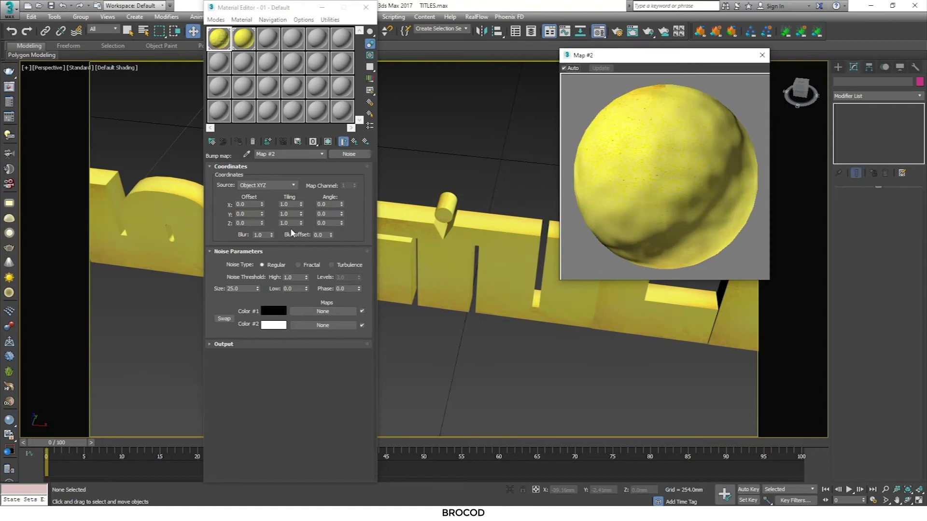
Set the Noise size to 3, set Bump strength to 75, and close the Material Editor
left_click_drag(246, 288, 189, 289)
type("1")
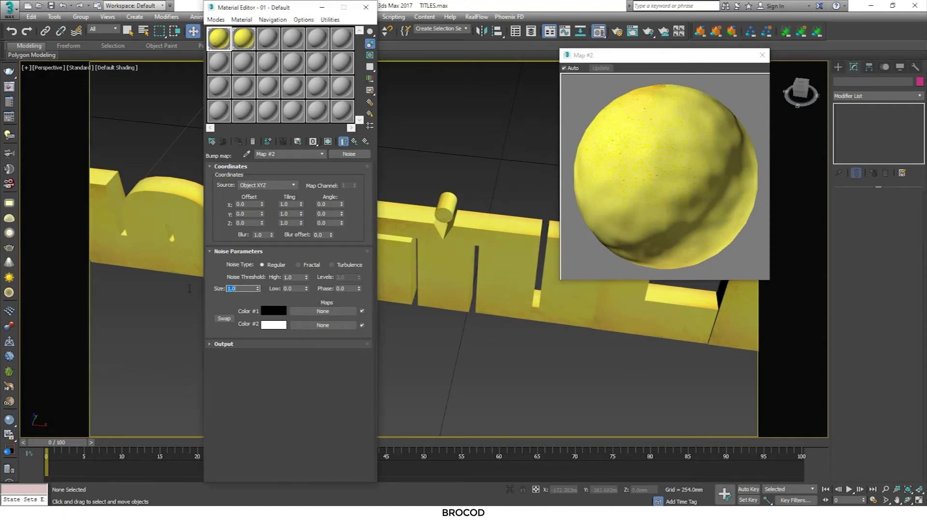
type("3")
key("Return")
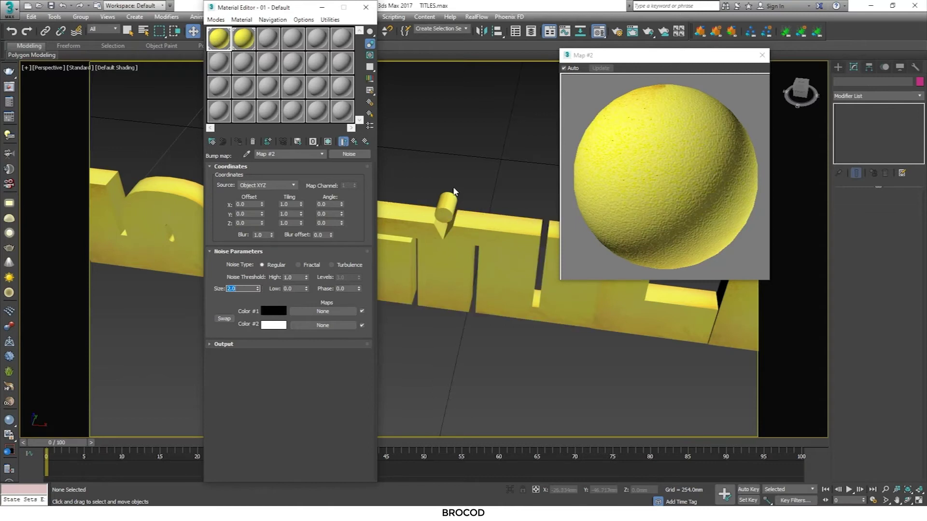
left_click(354, 142)
scroll(270, 313, "down", 10)
scroll(256, 299, "down", 1)
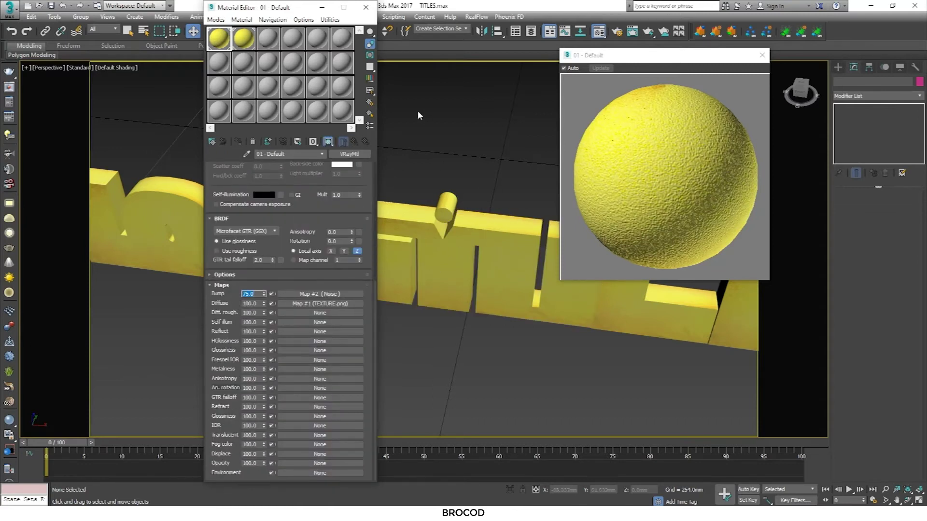
left_click(366, 7)
mouse_move(285, 187)
middle_mouse_down("alt")
mouse_move(414, 211)
mouse_move(420, 143)
mouse_move(509, 212)
middle_mouse_up("alt")
Create a VRayLight of type Dome and place it in the Top view
key("c")
left_click(838, 66)
left_click(861, 81)
left_click(876, 94)
left_click(850, 123)
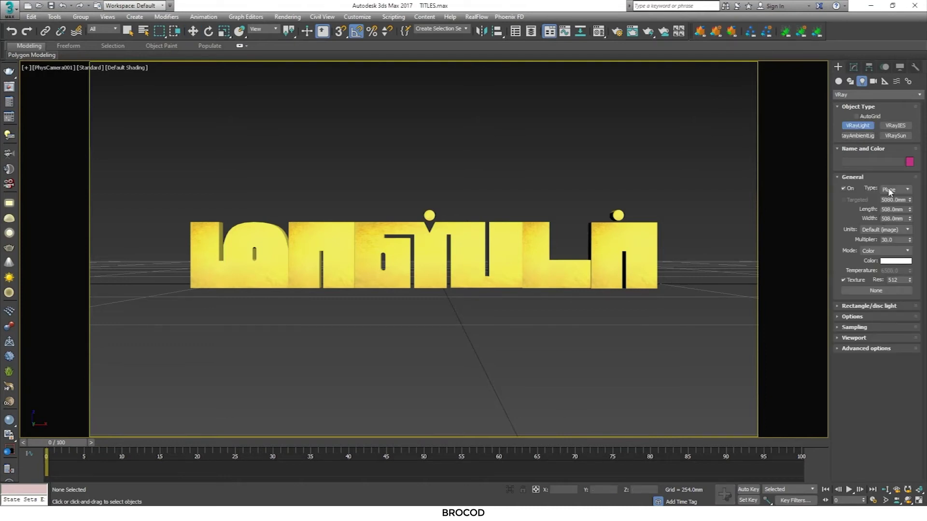
left_click(890, 191)
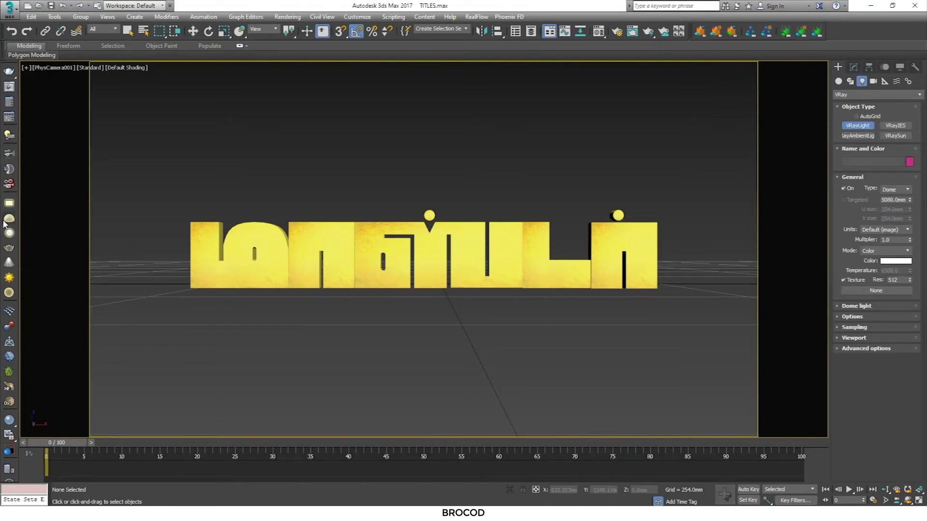
left_click(918, 497)
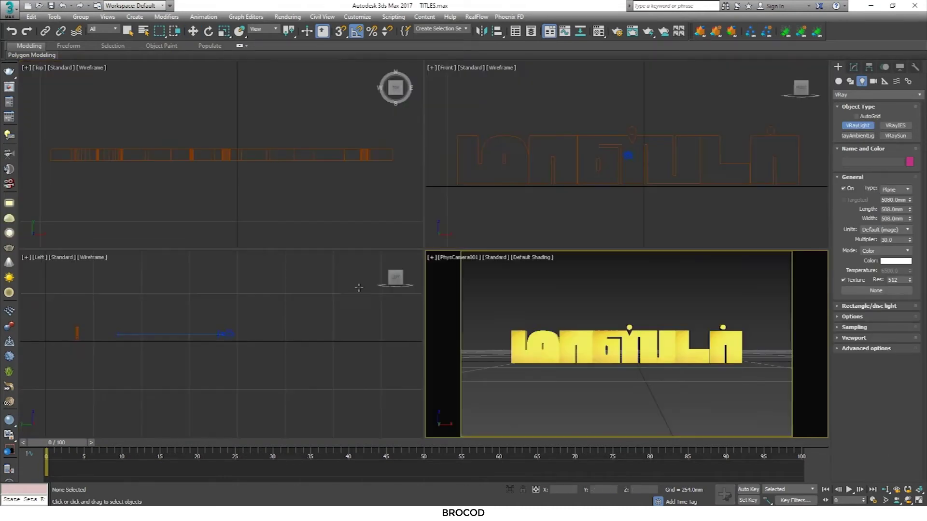
left_click(285, 184)
Shrink the dome light's target/emit radius in two passes, then deselect it
key("z")
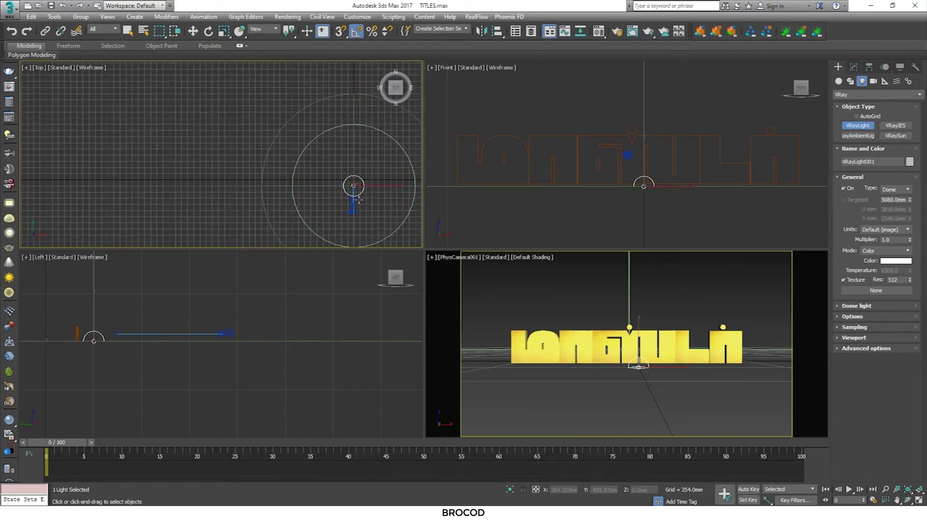
left_click(863, 307)
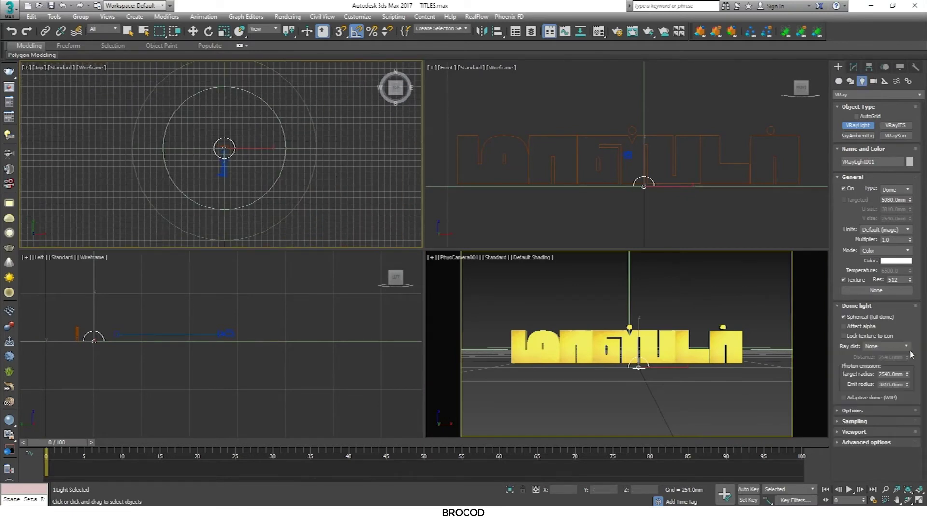
left_click_drag(908, 386, 677, 301)
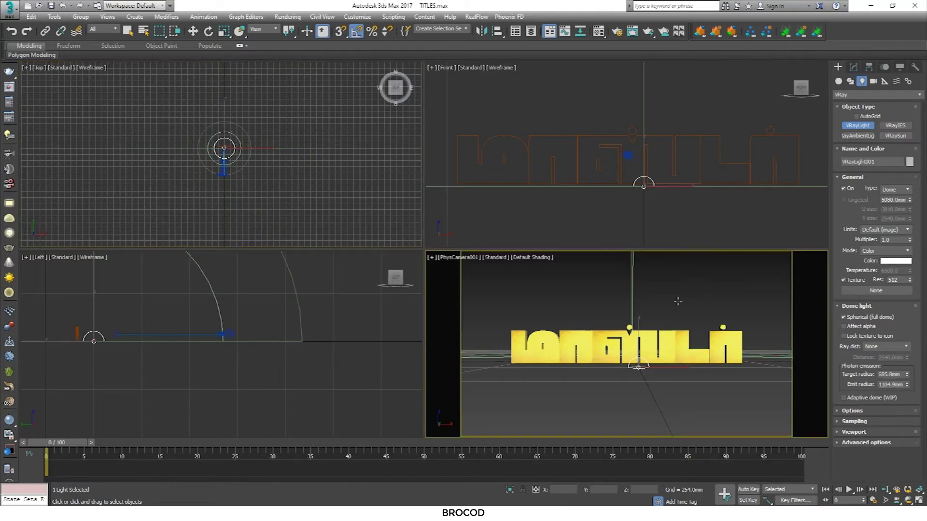
key("w")
key("z")
left_click_drag(909, 403, 719, 303)
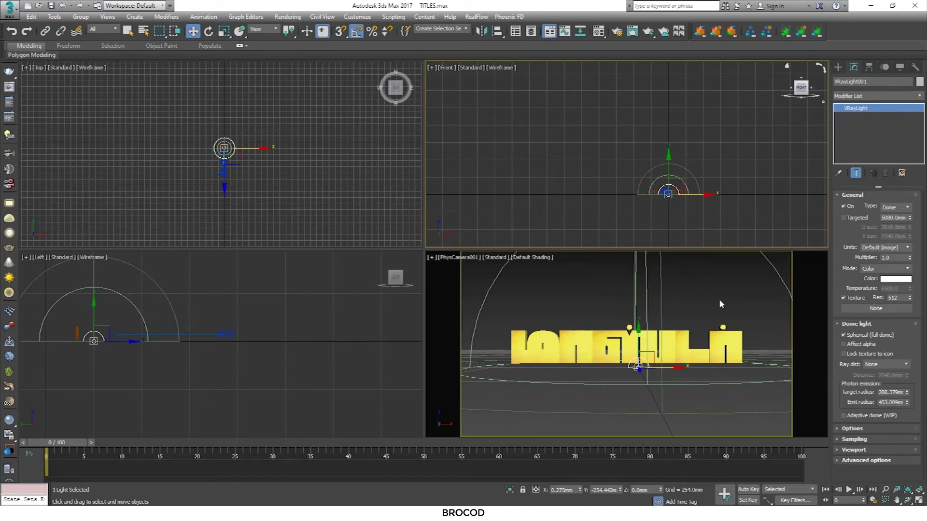
left_click(750, 318)
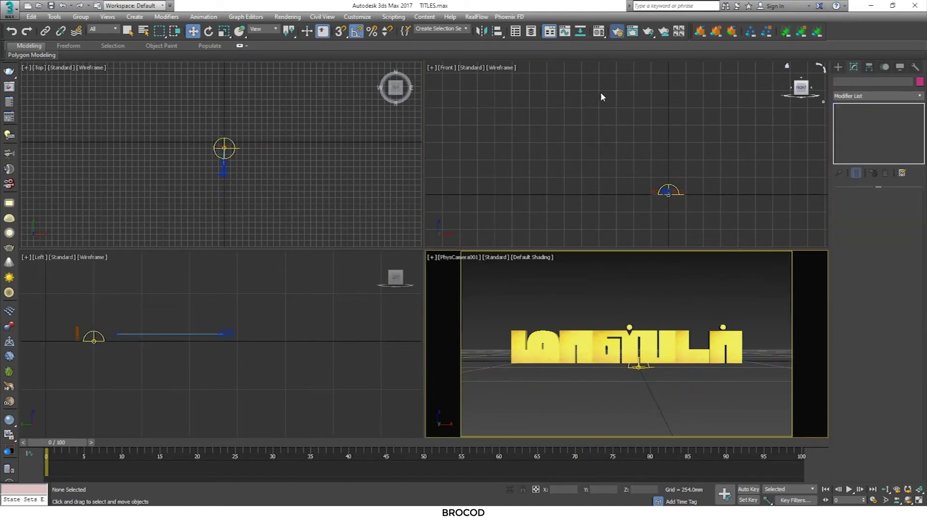
Test-render the camera view and close the render windows
left_click(617, 32)
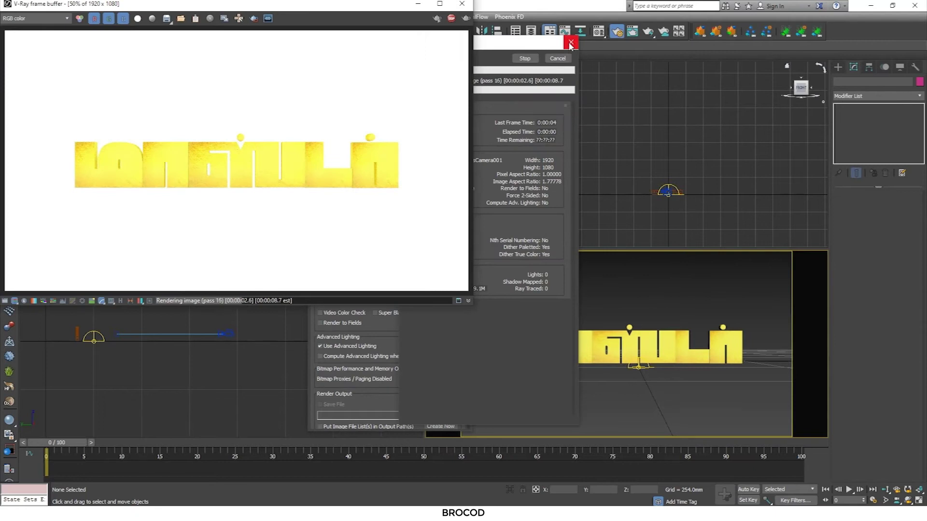
left_click(571, 42)
left_click(462, 4)
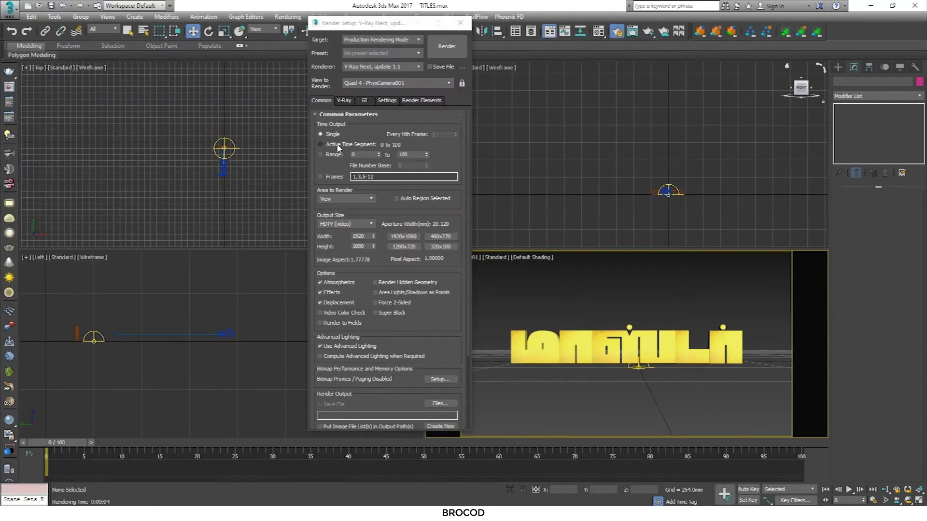
Set the V-Ray image sampler to Bucket, keeping the Lanczos image filter
scroll(415, 317, "down", 5)
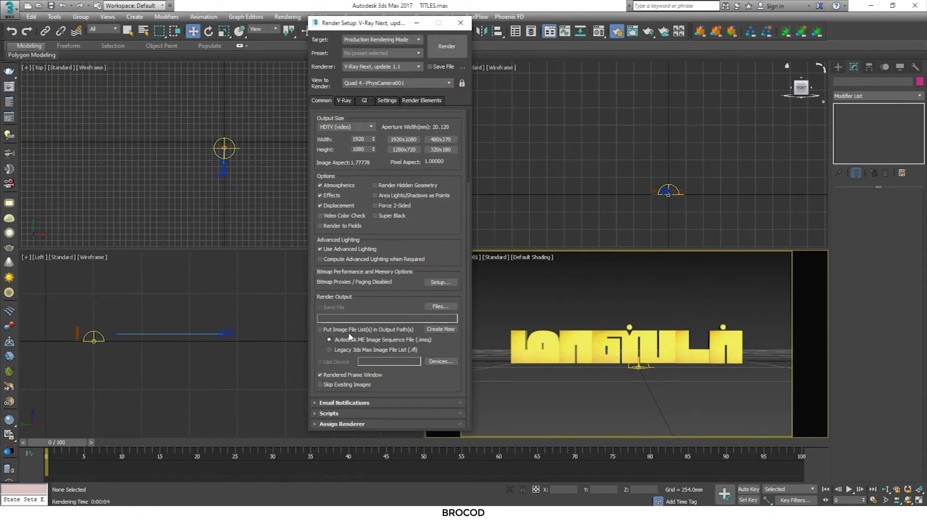
left_click(344, 101)
left_click(350, 213)
left_click(349, 219)
left_click(338, 157)
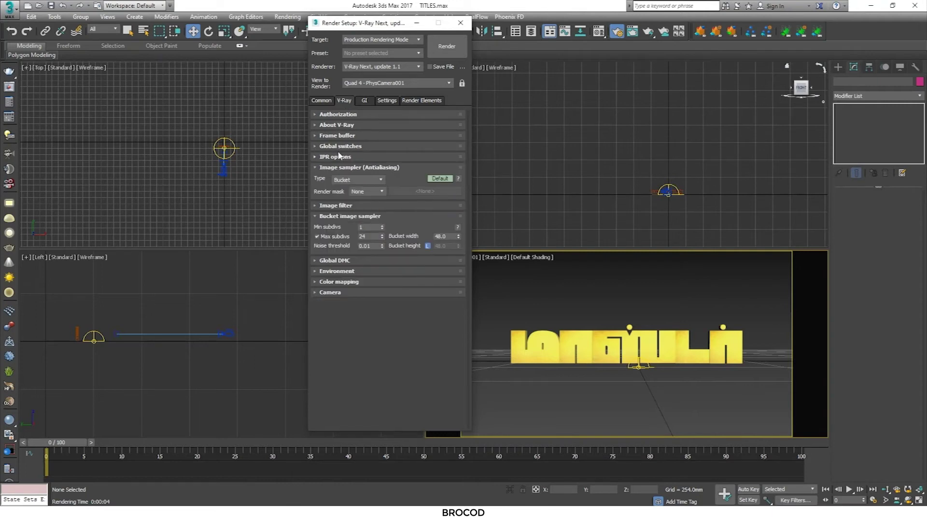
left_click(334, 148)
left_click(439, 179)
left_click(337, 167)
left_click(335, 178)
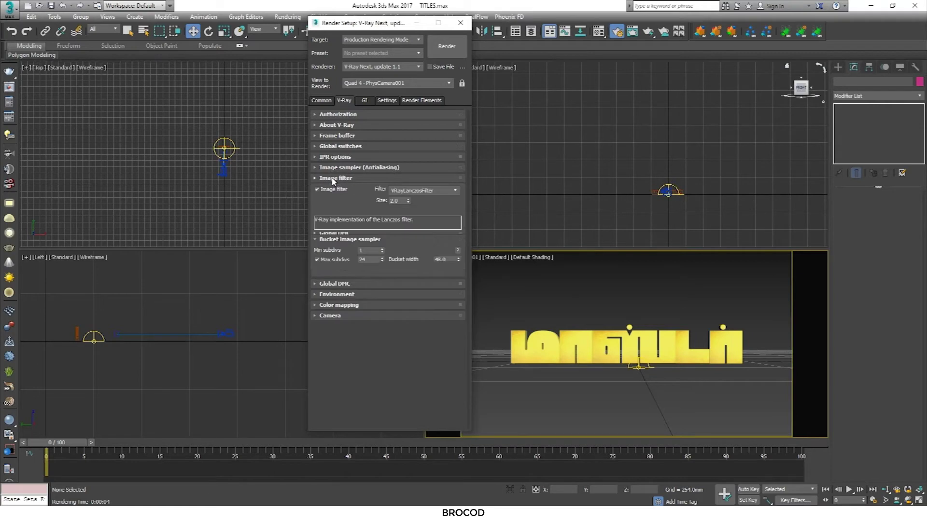
left_click(419, 190)
left_click(405, 269)
left_click(336, 178)
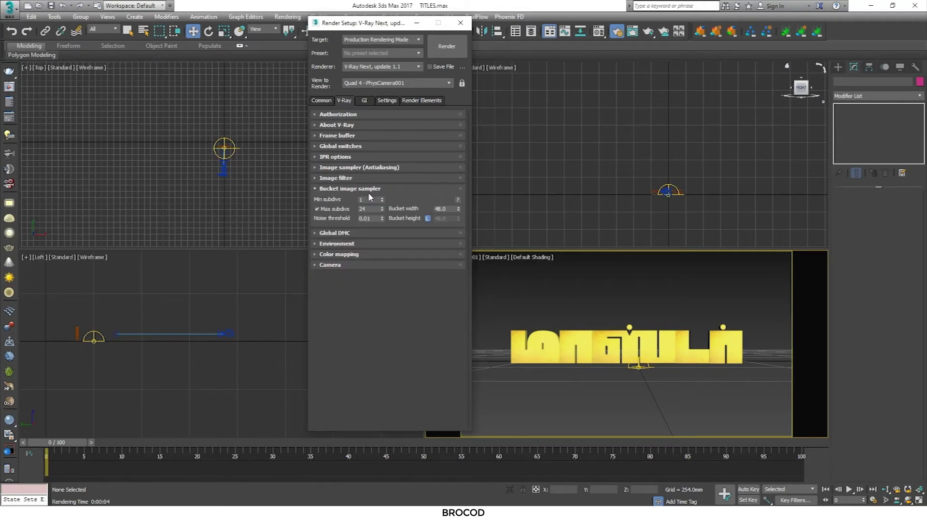
Enter 8 in the bucket sampler settings and show advanced Global DMC options
type("8")
left_click(358, 189)
left_click(338, 199)
left_click(439, 210)
left_click(442, 219)
Enable the GI environment colour and choose a colour mapping type
left_click(348, 199)
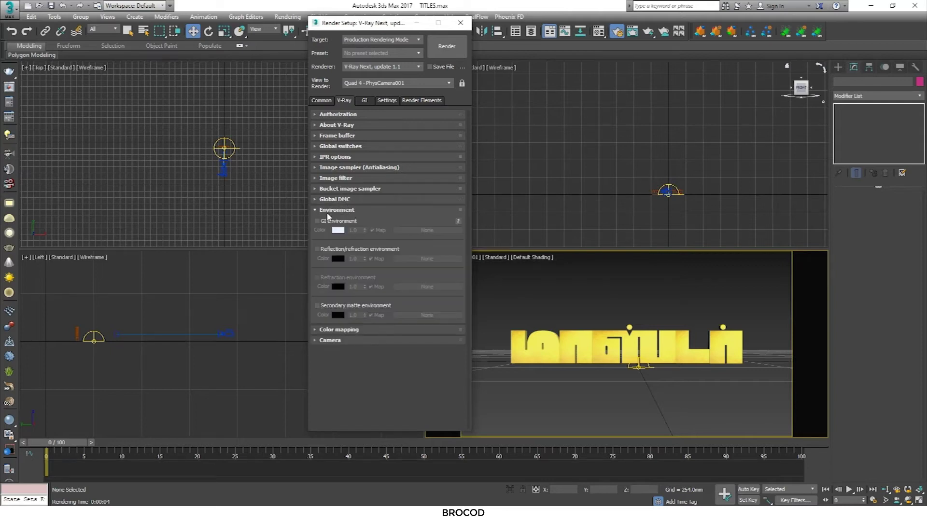
left_click(338, 230)
left_click(362, 150)
left_click(346, 210)
left_click(350, 233)
left_click(351, 251)
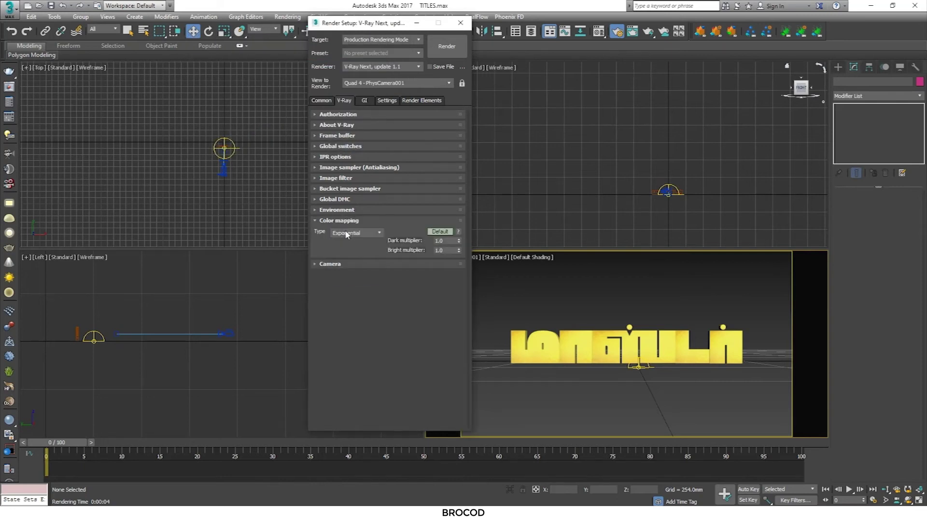
left_click(340, 220)
double_click(332, 231)
Set the primary GI engine to Irradiance map (Low preset) with Light cache
left_click(357, 99)
left_click(370, 138)
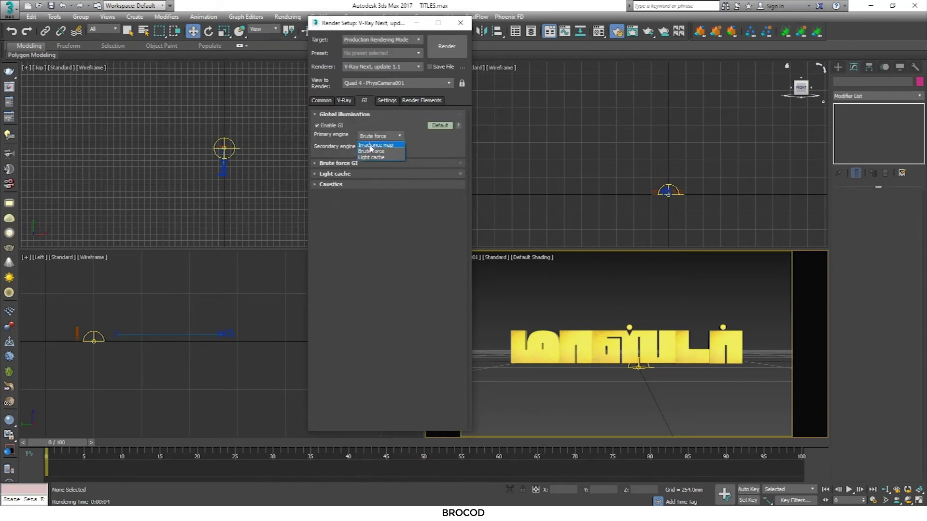
left_click(337, 115)
left_click(383, 137)
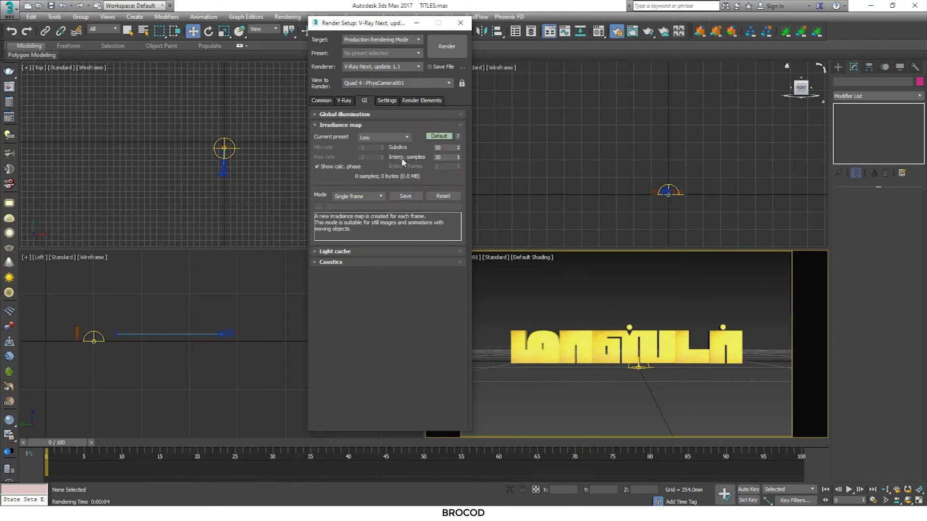
left_click(372, 125)
left_click(366, 135)
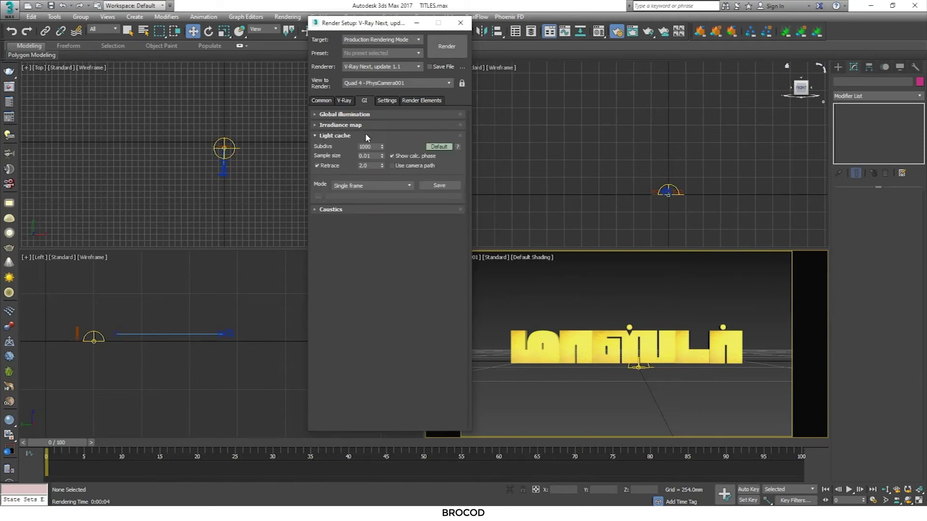
left_click(347, 136)
Render the Tamil title again with the new V-Ray settings
left_click(386, 101)
left_click(366, 115)
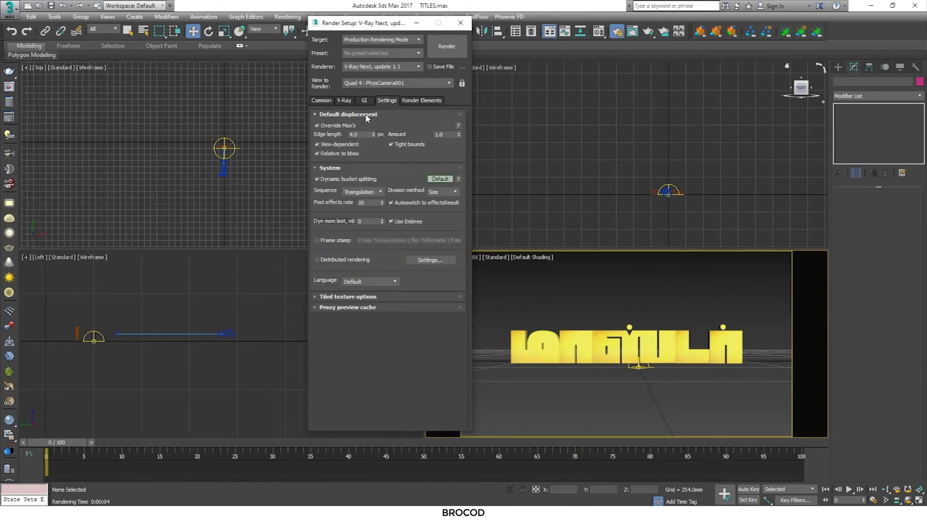
left_click(343, 125)
left_click(453, 47)
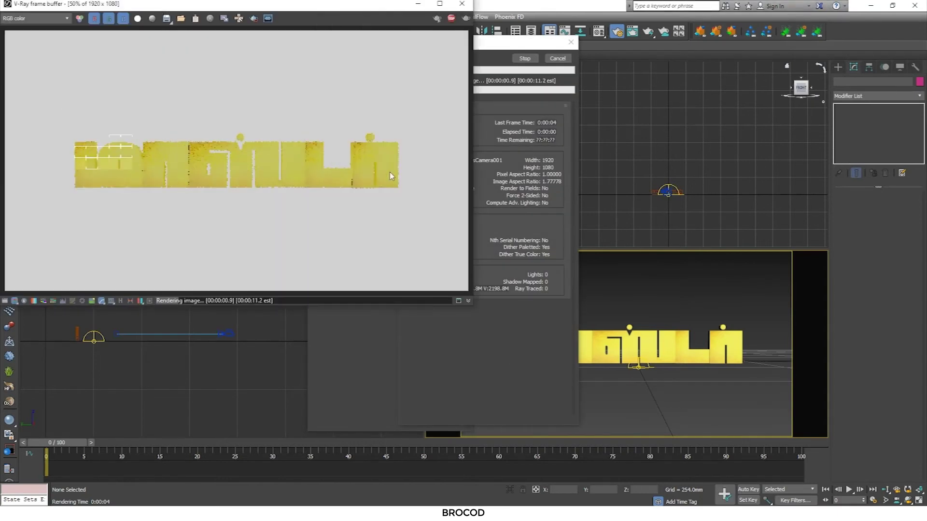
Close the render windows and review the black background in Environment and Effects
left_click(462, 4)
left_click(462, 23)
left_click(151, 20)
left_click(287, 16)
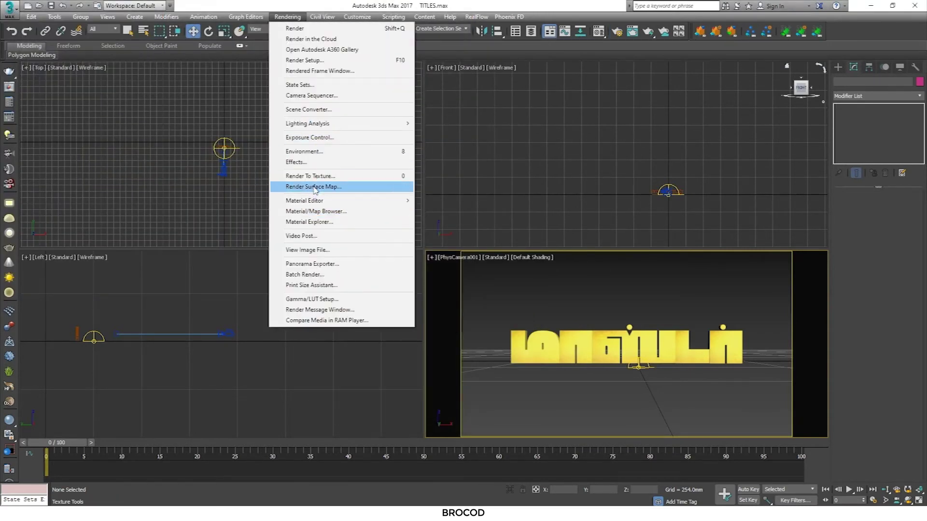
left_click(315, 152)
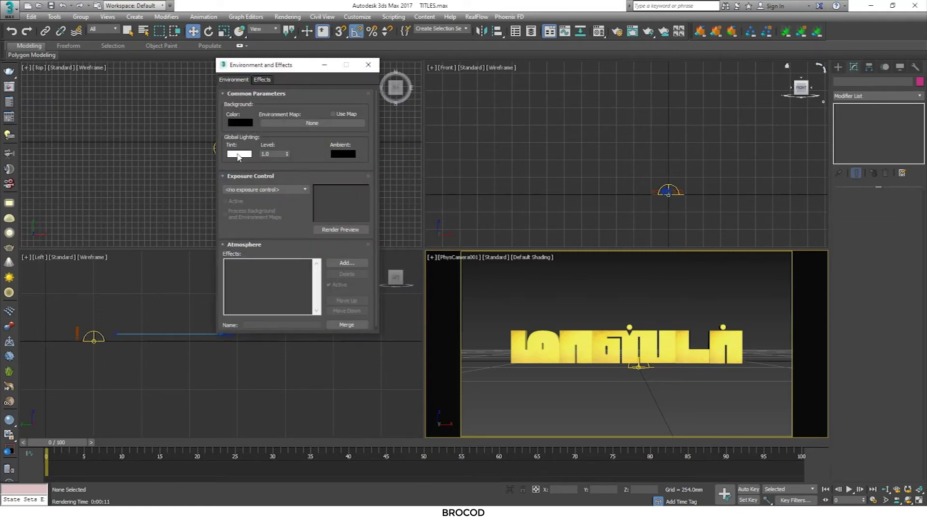
left_click(368, 64)
Check the VRayLight dome's Invisible option, then bring up Render Setup beside the viewport
left_click(670, 189)
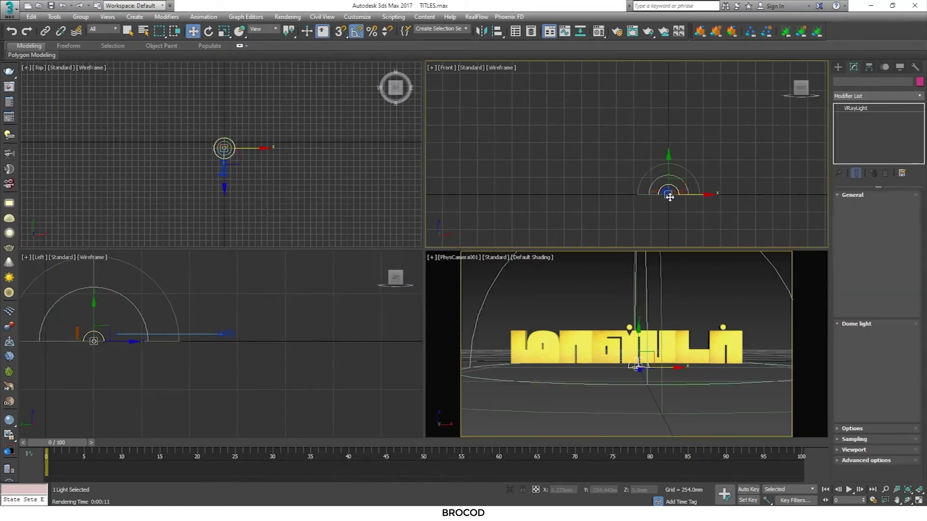
left_click(845, 427)
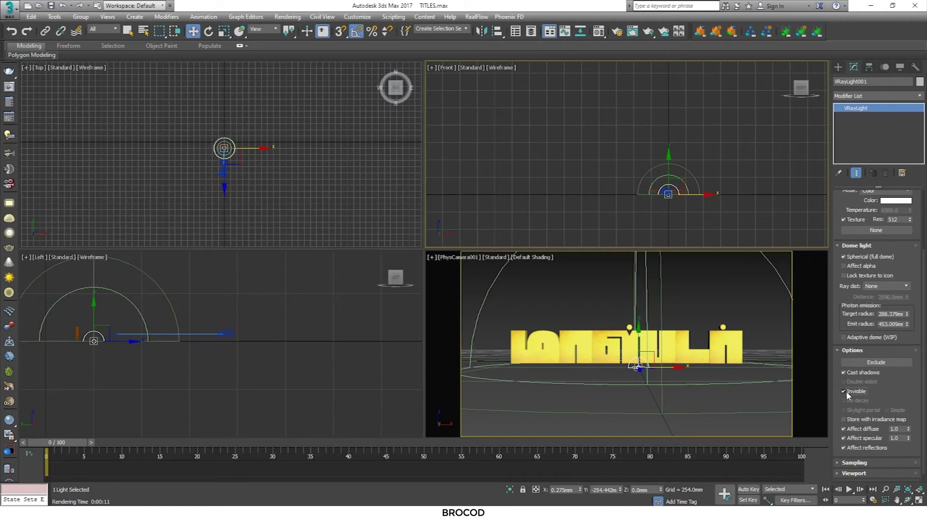
scroll(899, 262, "up", 3)
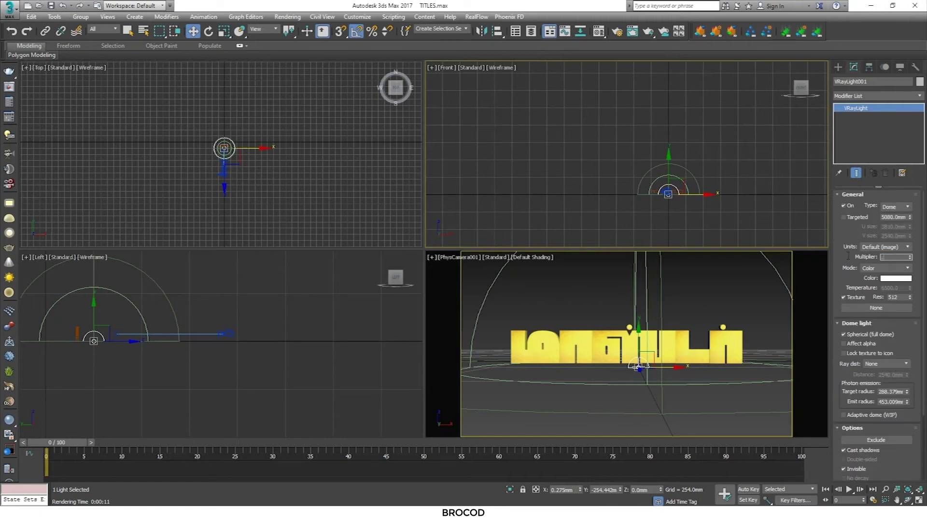
left_click(718, 293)
left_click(616, 32)
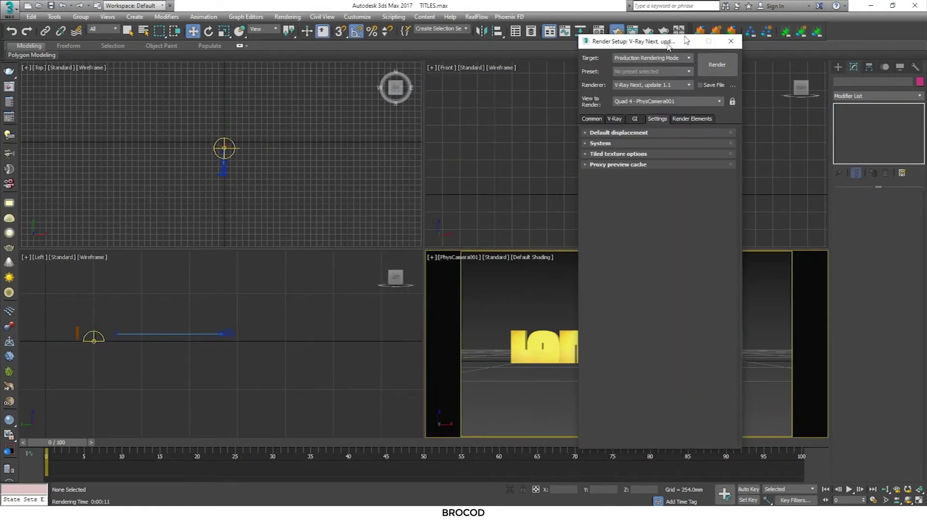
left_click_drag(666, 39, 414, 42)
Test-render the yellow title against black twice, closing the frame buffer between renders
left_click(464, 61)
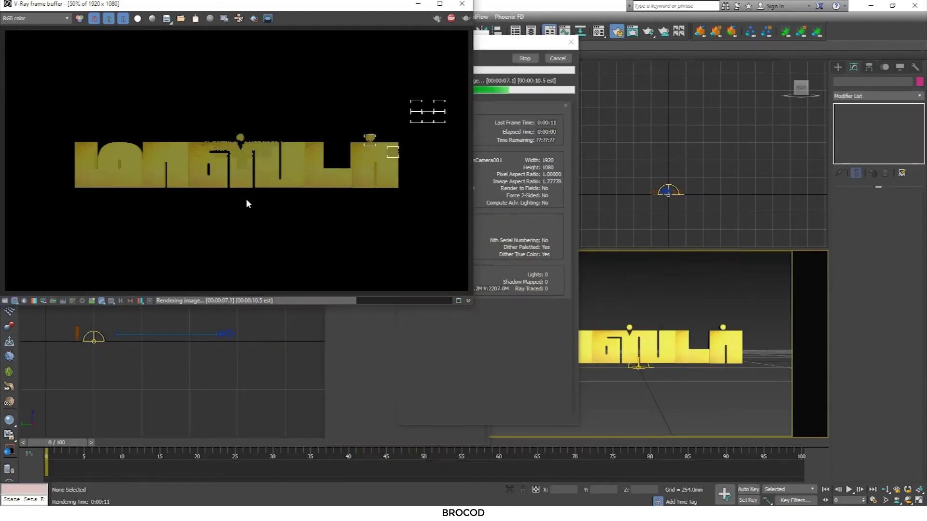
left_click(463, 6)
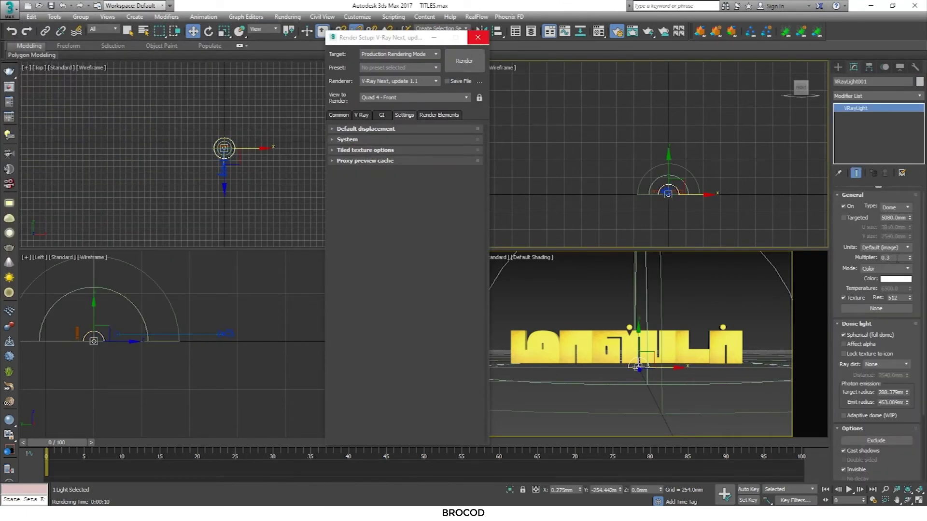
left_click(572, 326)
left_click(463, 60)
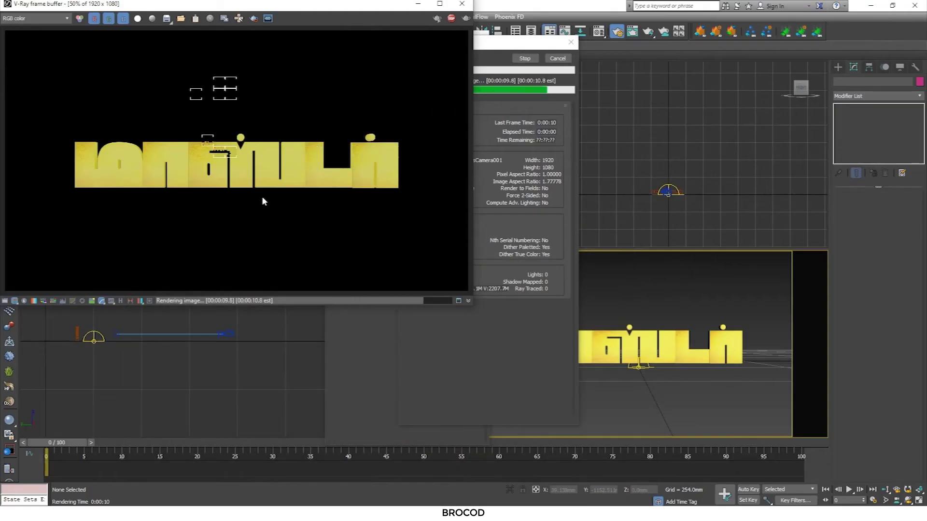
left_click(465, 7)
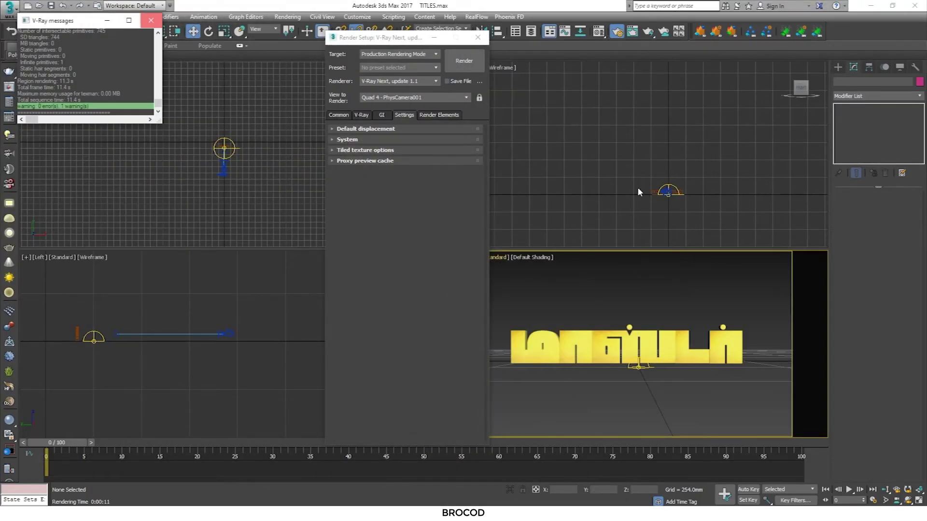
left_click(154, 21)
Raise the VRayLight001 dome multiplier from 0.3 to 0.8
left_click(668, 192)
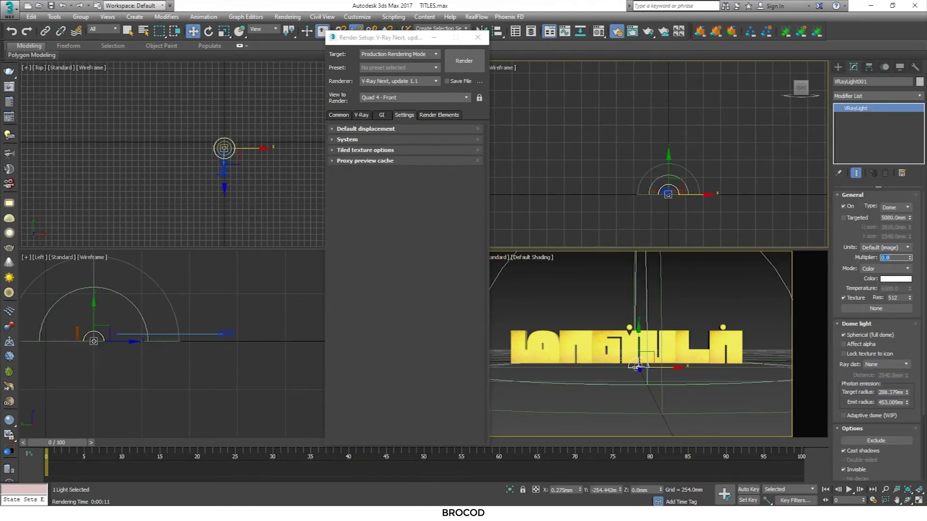
left_click(732, 316)
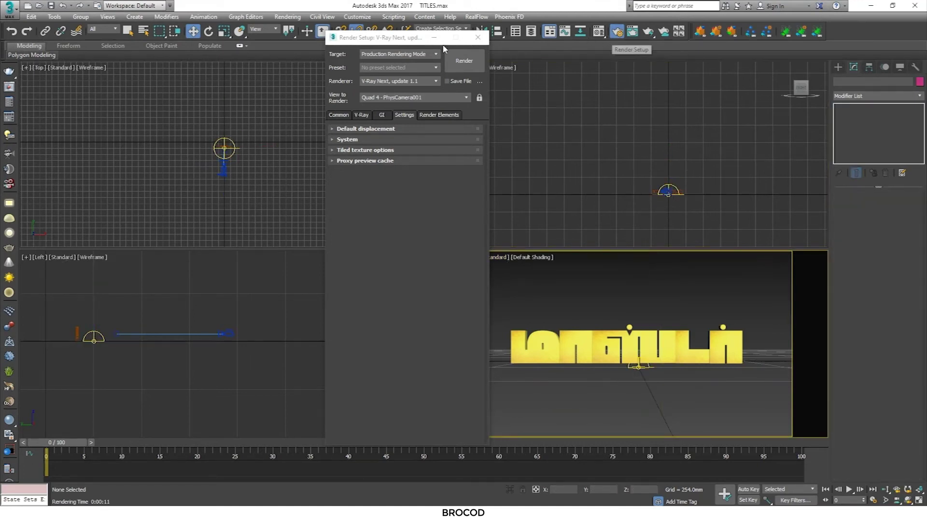
left_click(361, 115)
Browse the V-Ray tab rollouts: global switches, frame buffer, antialiasing, filter, bucket and DMC sampling
left_click(358, 161)
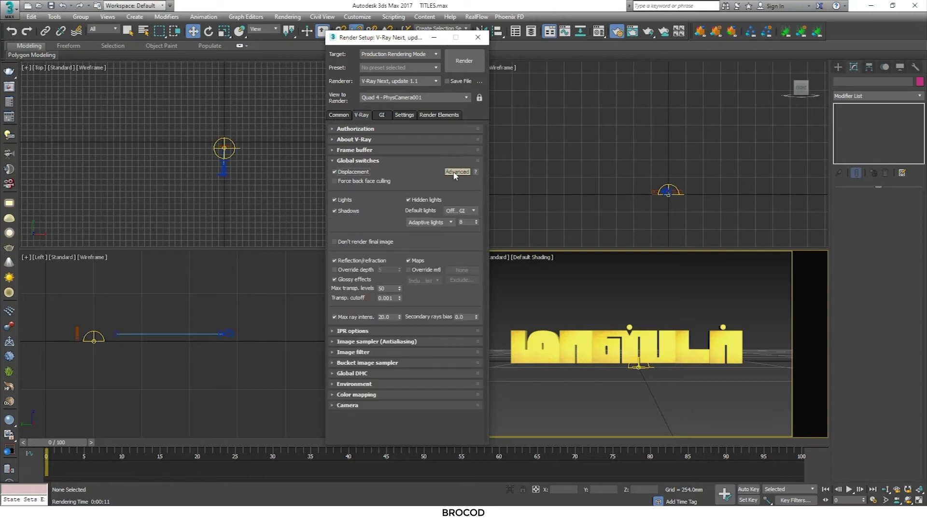
left_click(362, 161)
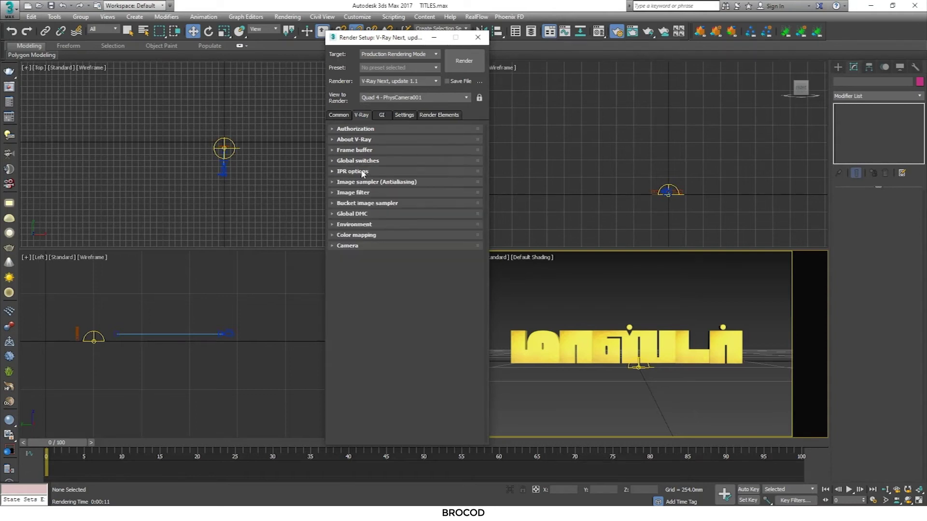
left_click(363, 150)
left_click(360, 182)
left_click(353, 182)
left_click(353, 192)
left_click(357, 204)
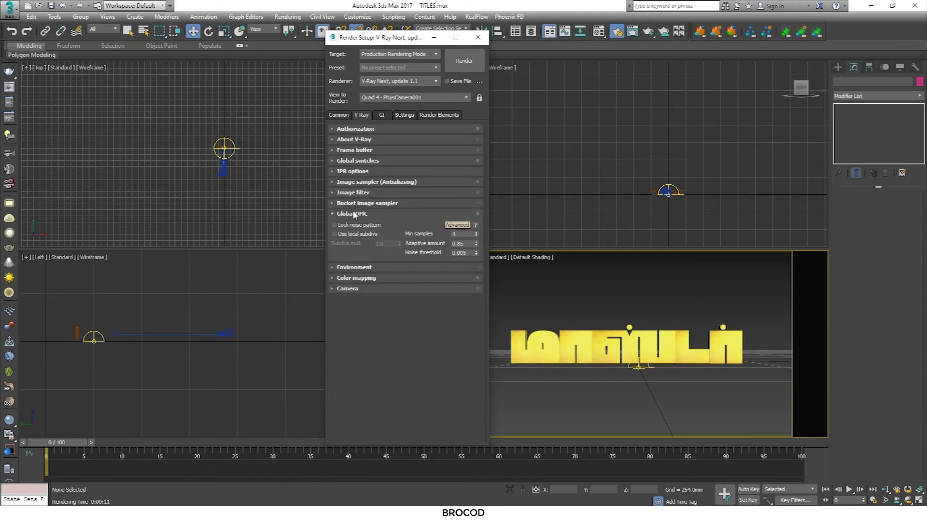
Switch the GI tab from Default to Advanced and render the title again
left_click(381, 115)
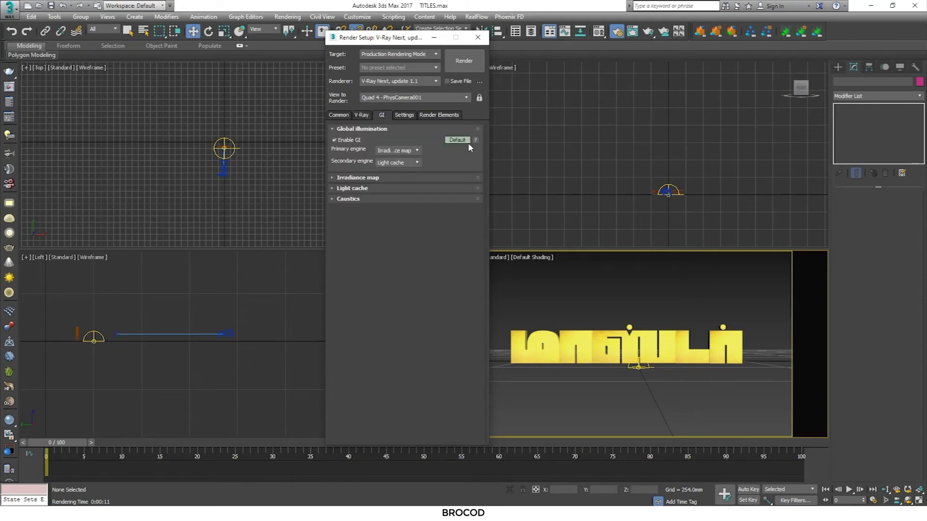
left_click(467, 142)
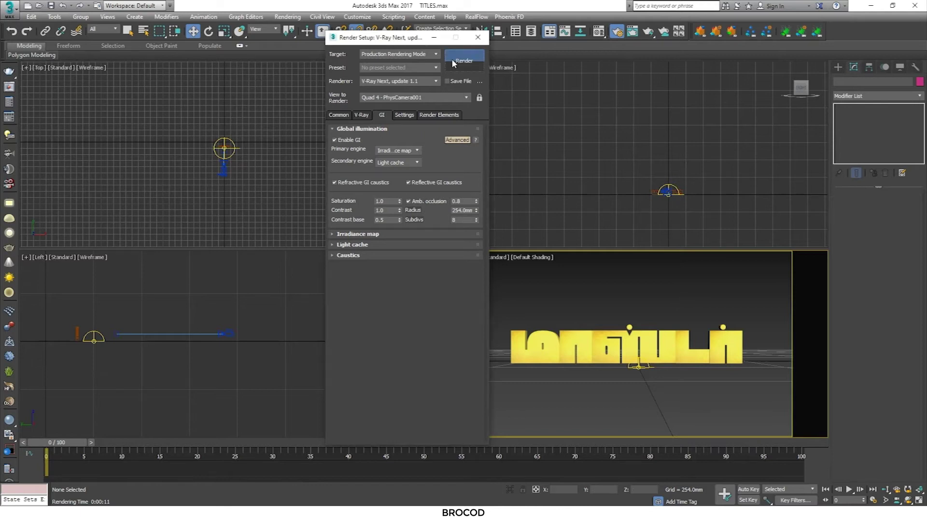
left_click(454, 62)
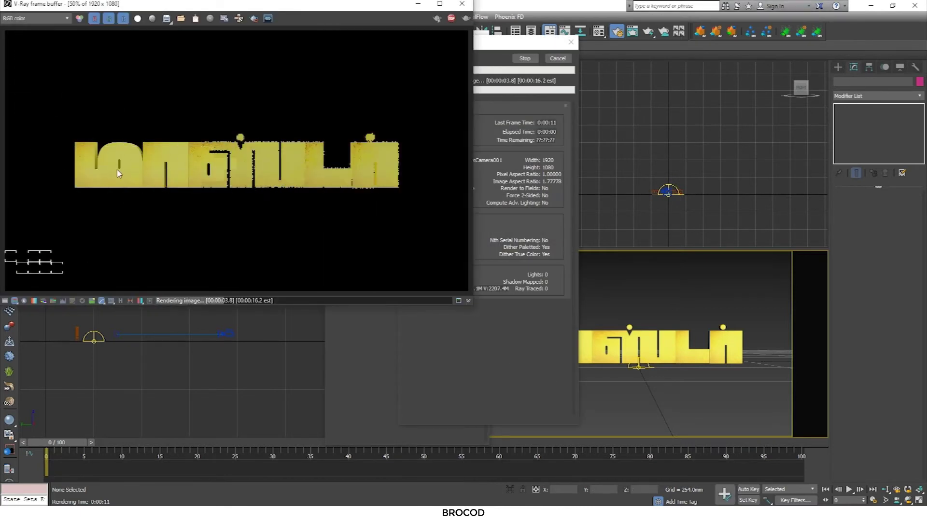
scroll(119, 174, "up", 2)
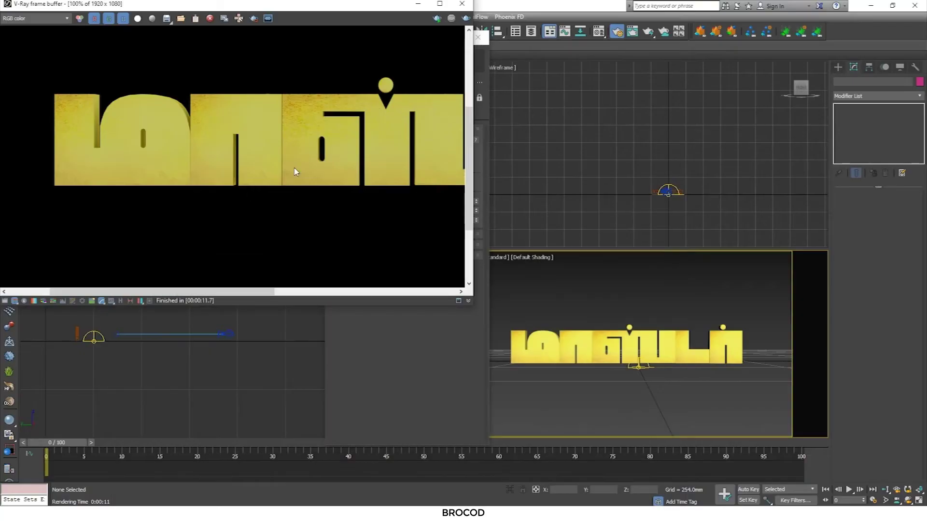
scroll(323, 213, "down", 2)
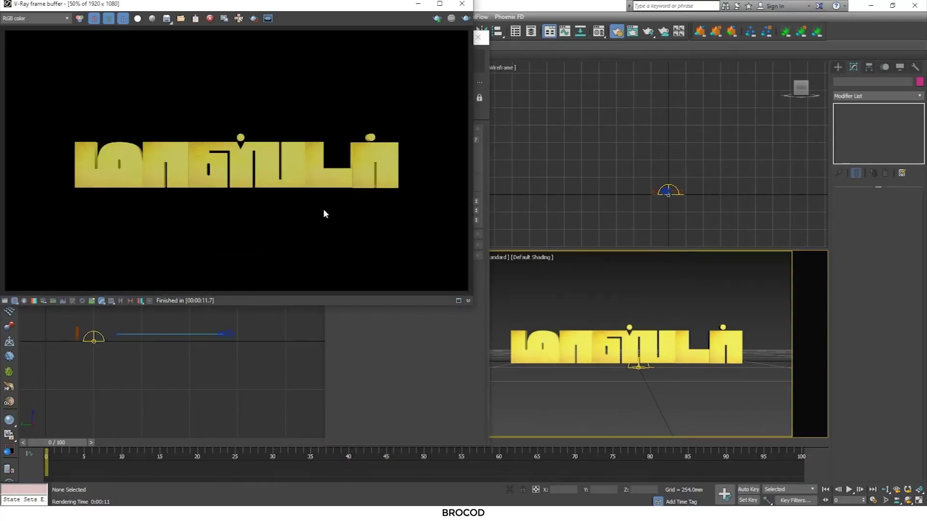
left_click(461, 5)
Zoom the Perspective view onto the letters and render a close-up
left_click(483, 36)
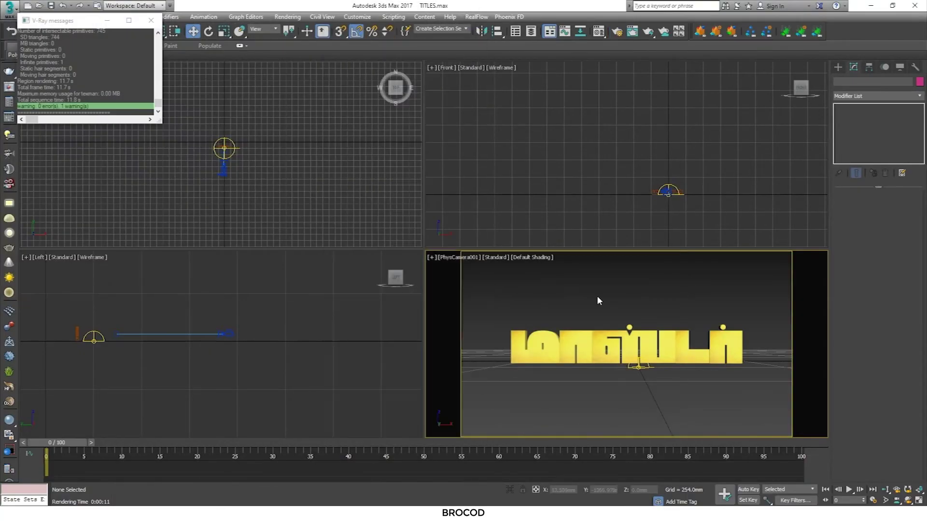
mouse_move(597, 295)
middle_mouse_down()
mouse_move(609, 364)
mouse_move(690, 266)
middle_mouse_up()
scroll(604, 348, "up", 5)
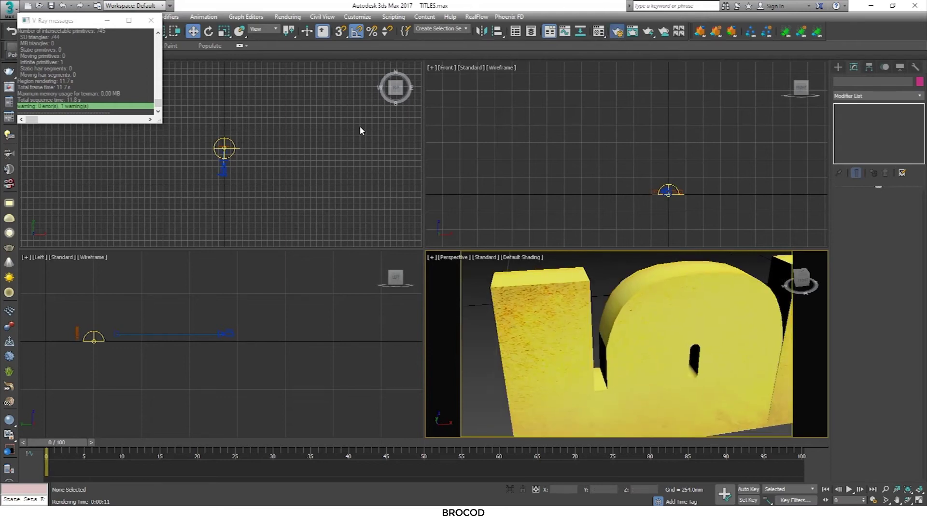
key("F10")
left_click(476, 57)
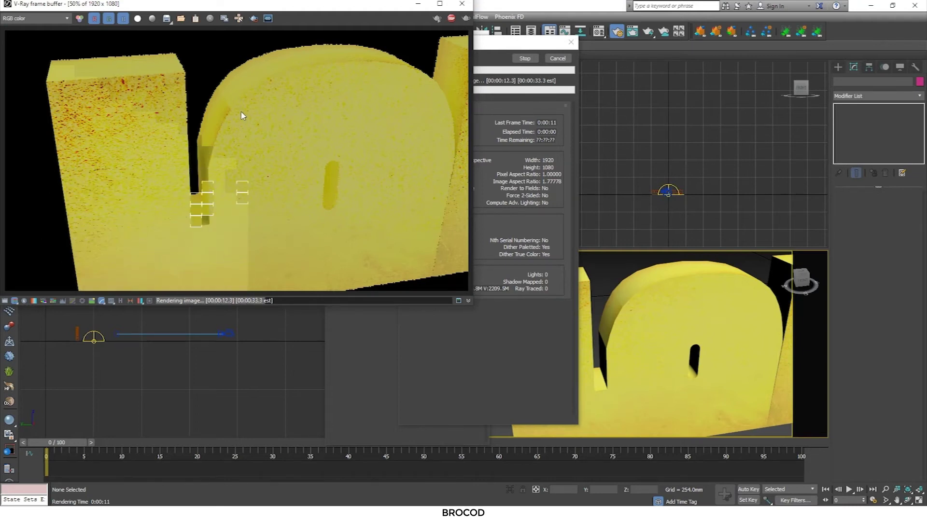
left_click(465, 6)
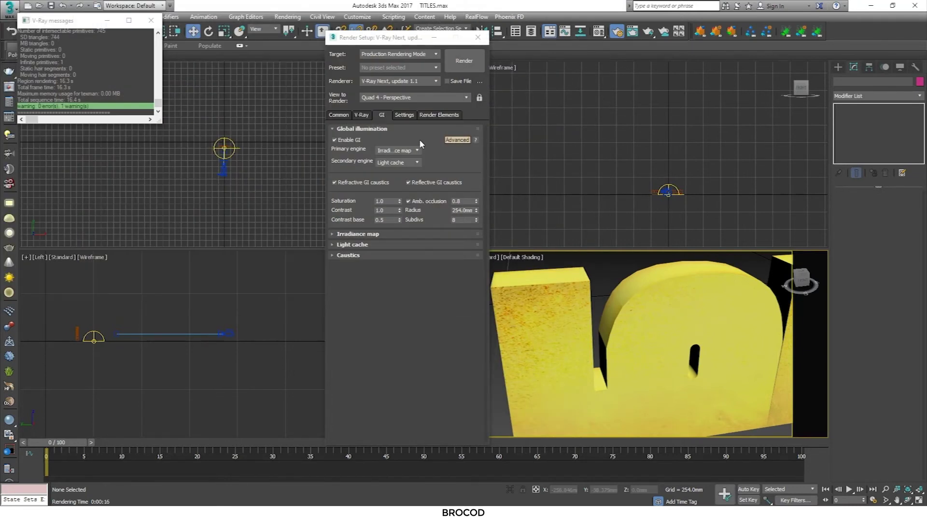
left_click(340, 116)
Set the material's Noise bump size to 0.02 and re-render the close-up
key("m")
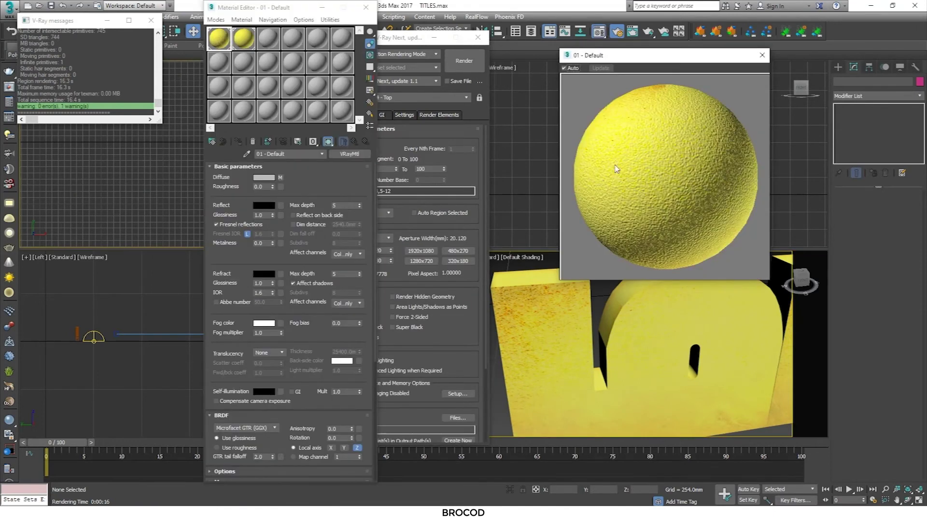
scroll(294, 335, "down", 10)
left_click(315, 290)
left_click(241, 289)
type("0.02")
key("Return")
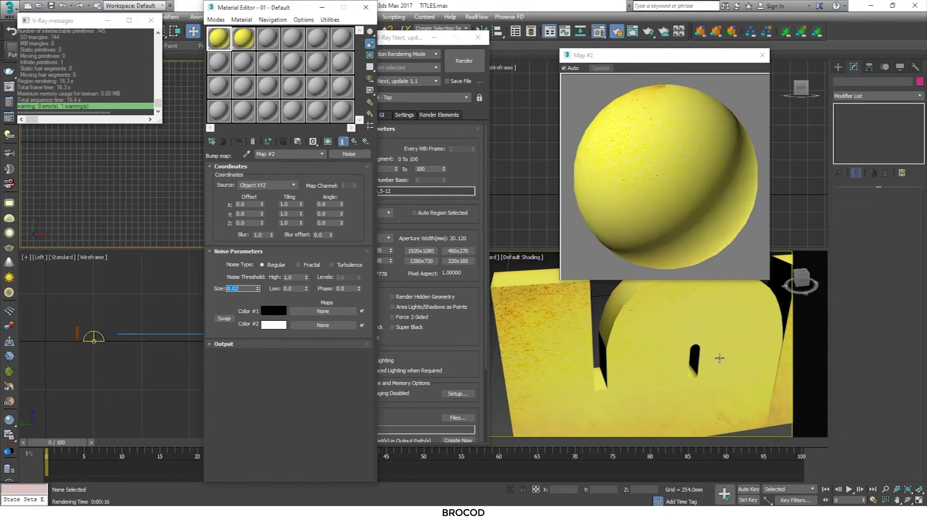
left_click(719, 358)
left_click(464, 61)
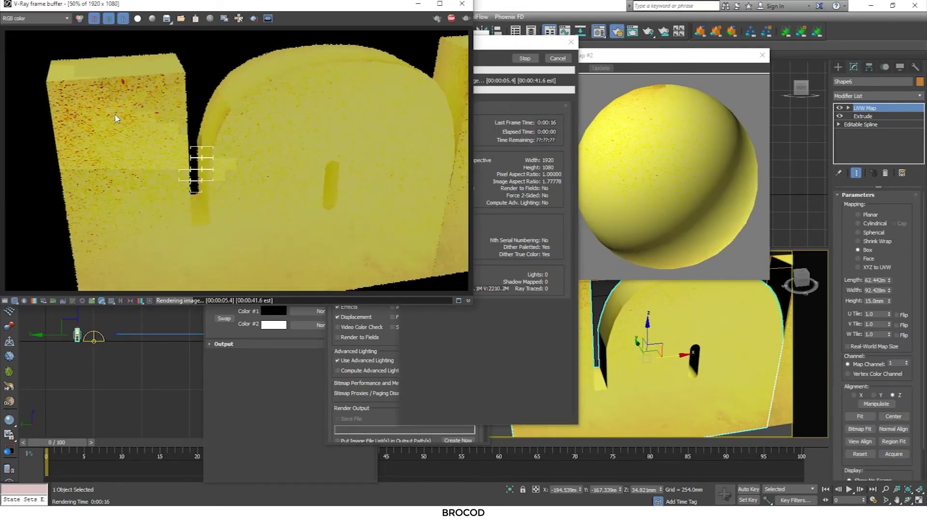
left_click(761, 55)
Draw a VRayLight plane light above the title letters in the Front view
left_click(477, 37)
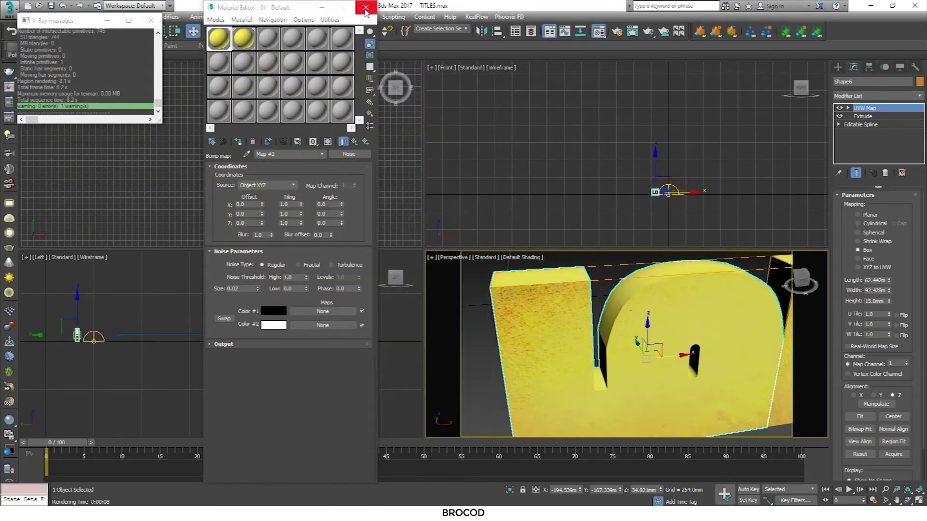
left_click(366, 8)
left_click(151, 20)
left_click(838, 67)
left_click(857, 125)
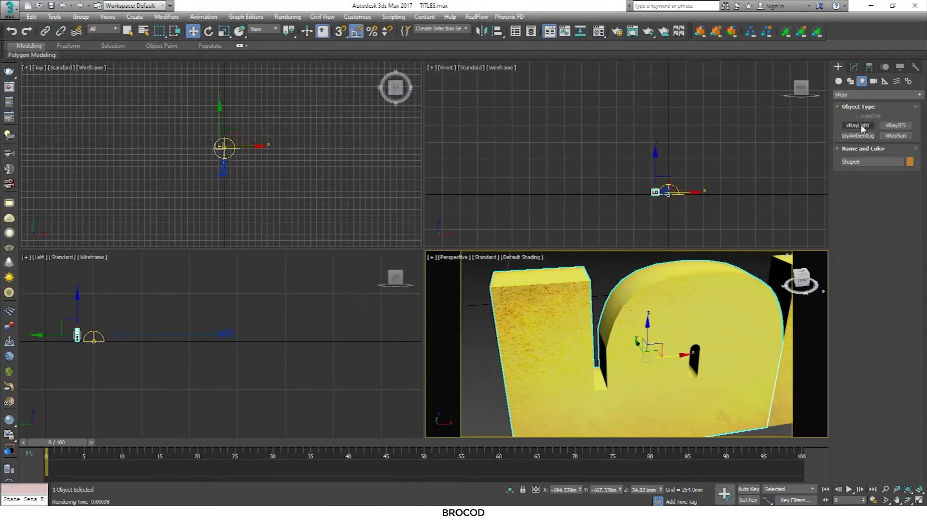
scroll(685, 184, "up", 3)
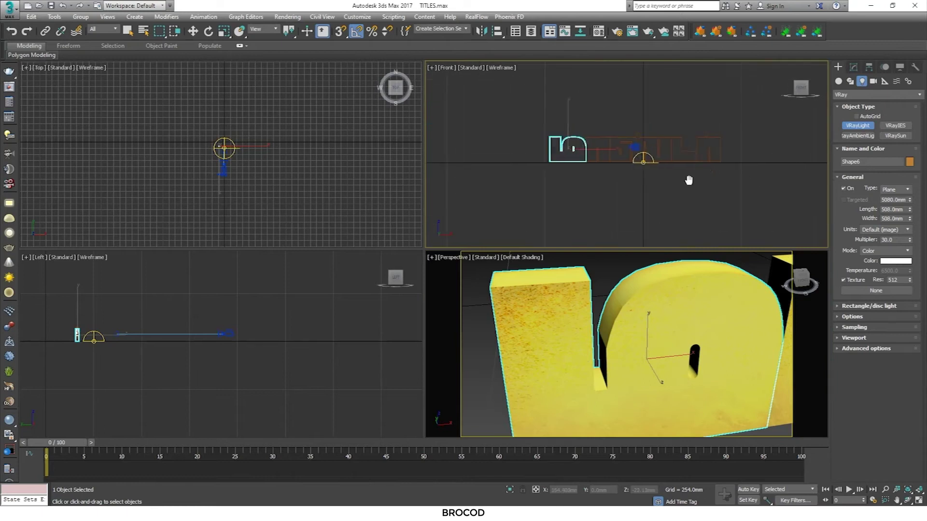
left_click_drag(500, 127, 703, 143)
Rotate the plane light 90 degrees so it tilts down toward the letters
key("e")
middle_click_drag(86, 316, 207, 331)
mouse_move(251, 338)
left_mouse_down()
mouse_move(270, 315)
mouse_move(244, 314)
left_mouse_up()
key("w")
key("e")
key("w")
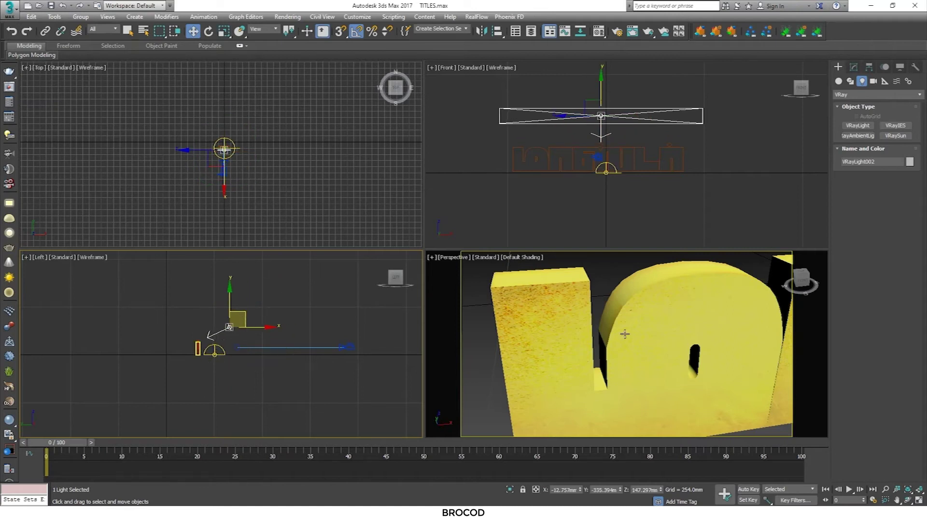
Check the letter shape and plane light at multiplier 2.0, then render a test image
left_click(624, 334)
left_click(853, 68)
left_click(228, 329)
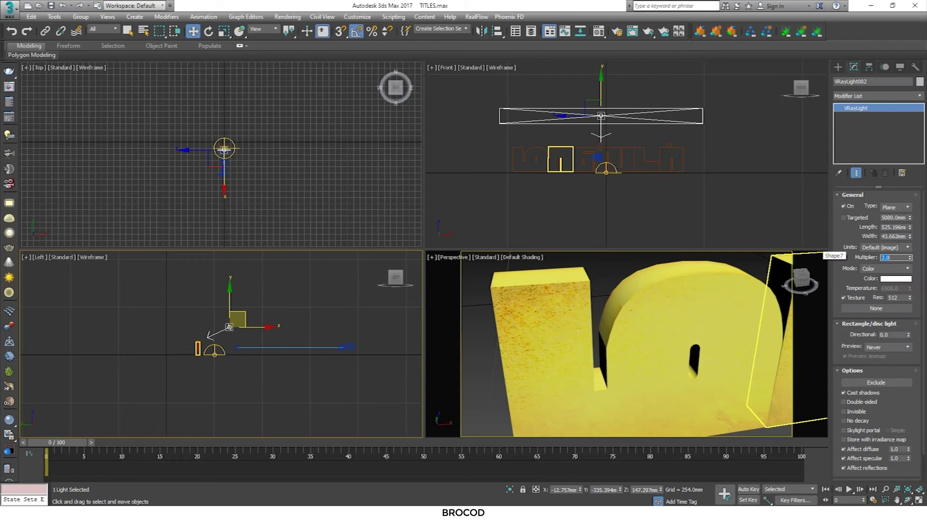
left_click(610, 267)
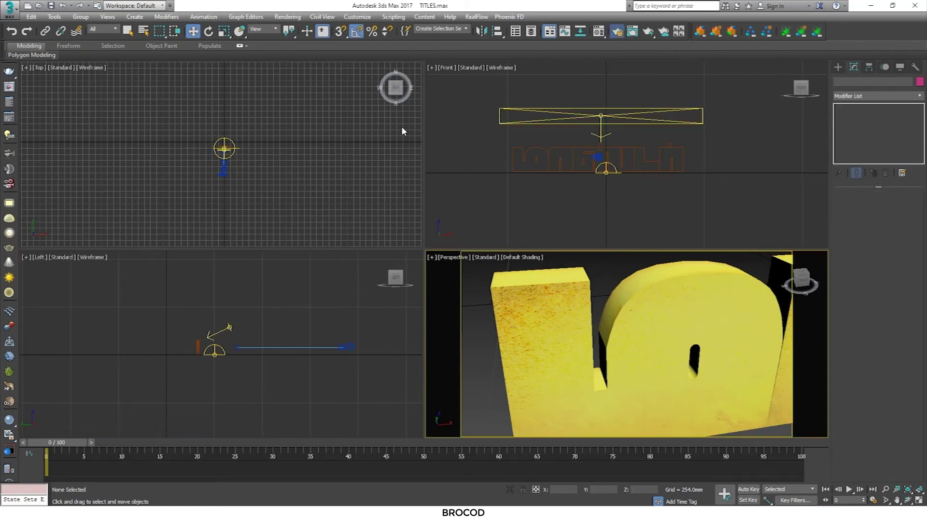
key("F10")
left_click(461, 62)
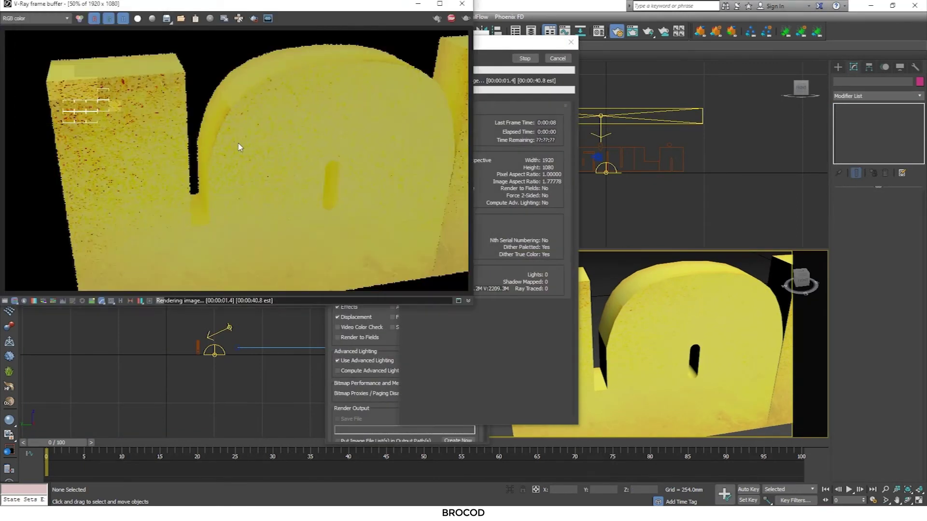
Assign a VRayHDRI map to the VRayLight001 dome's Texture slot
left_click(461, 4)
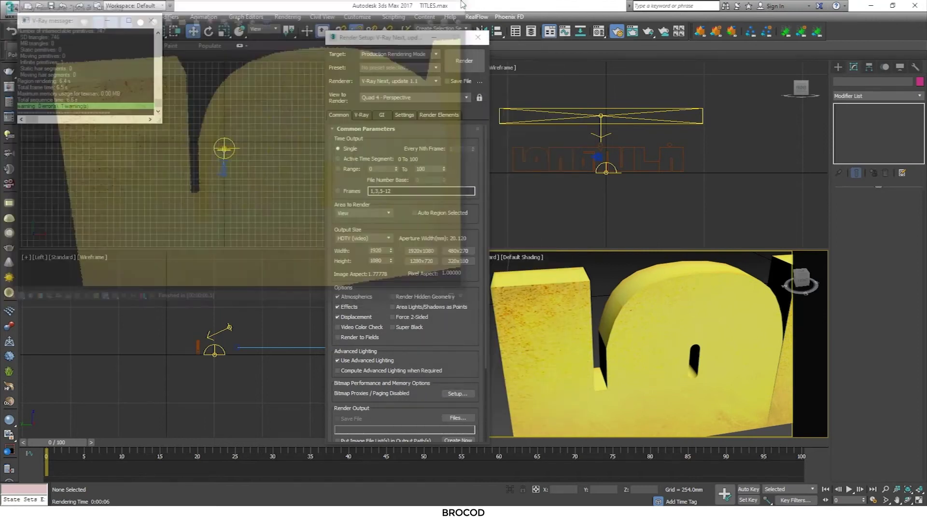
left_click(478, 37)
left_click(605, 169)
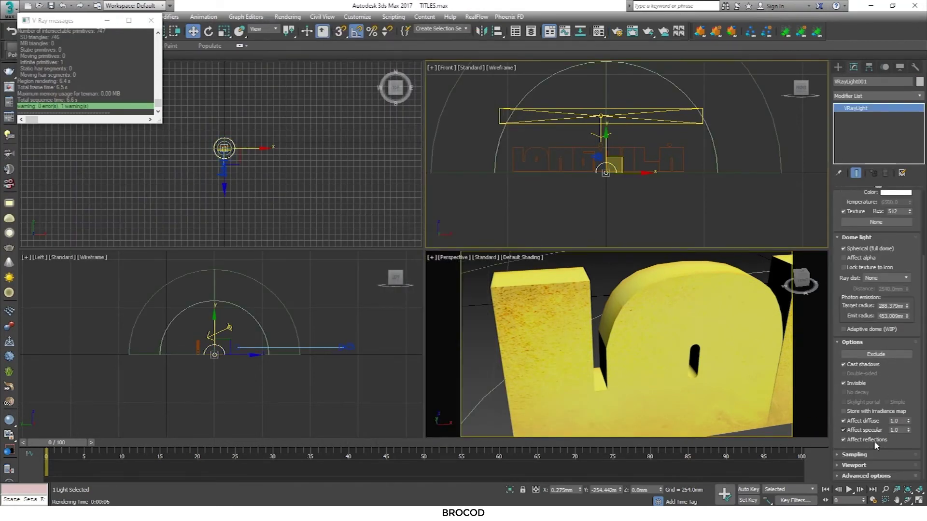
scroll(876, 309, "up", 3)
left_click(875, 296)
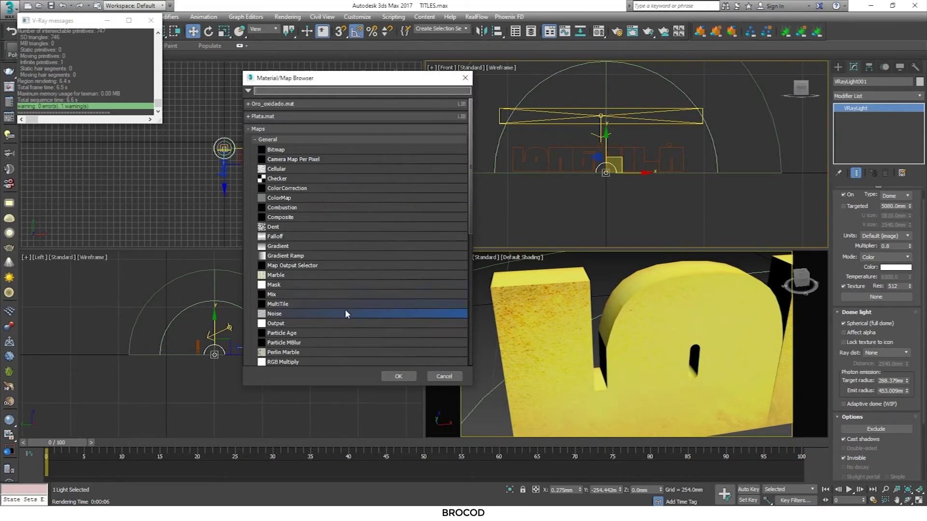
scroll(468, 243, "down", 10)
left_click(294, 343)
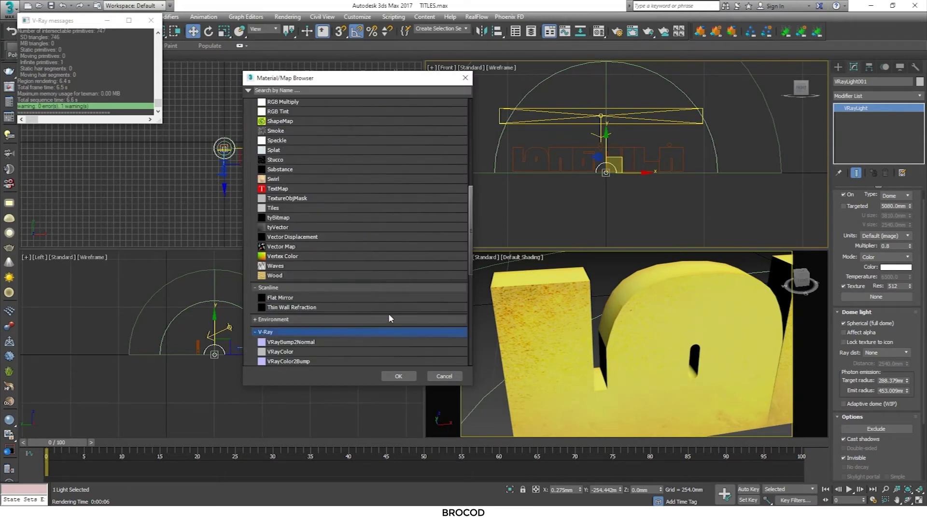
scroll(468, 330, "down", 5)
scroll(468, 330, "down", 5)
double_click(286, 177)
Load 08.jpg from the WANTED > HDR Images folder as the dome's HDR image
left_click(45, 156)
double_click(317, 136)
double_click(280, 77)
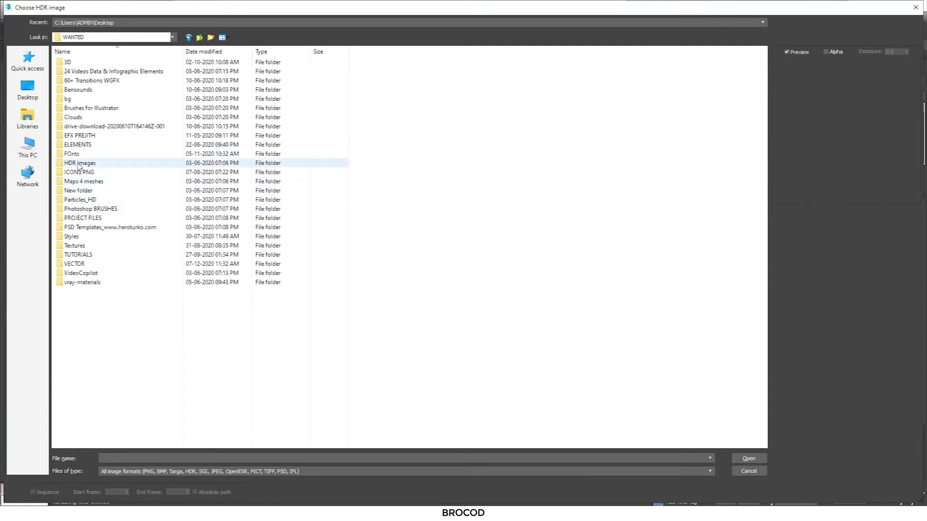
double_click(79, 163)
double_click(179, 79)
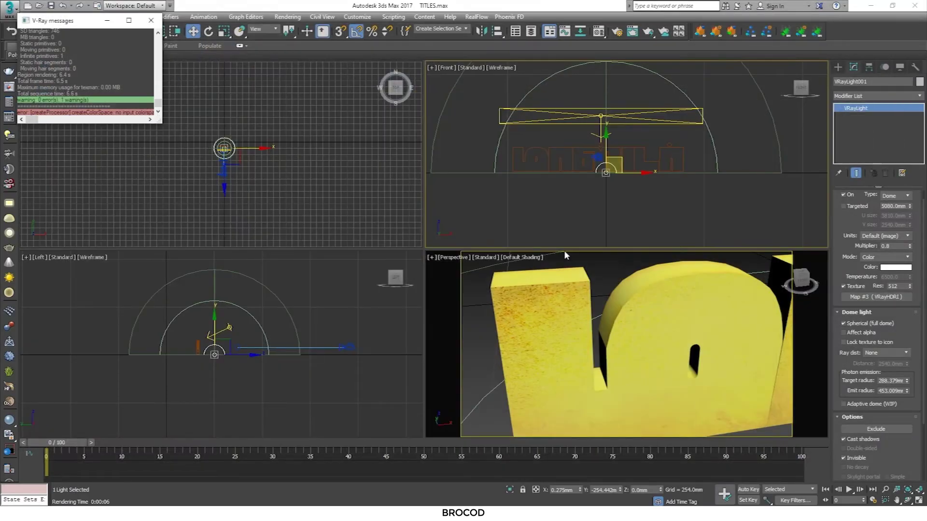
left_click(821, 289)
Place the dome's HDRI map, Map #3, as an instance in a Material Editor slot
key("m")
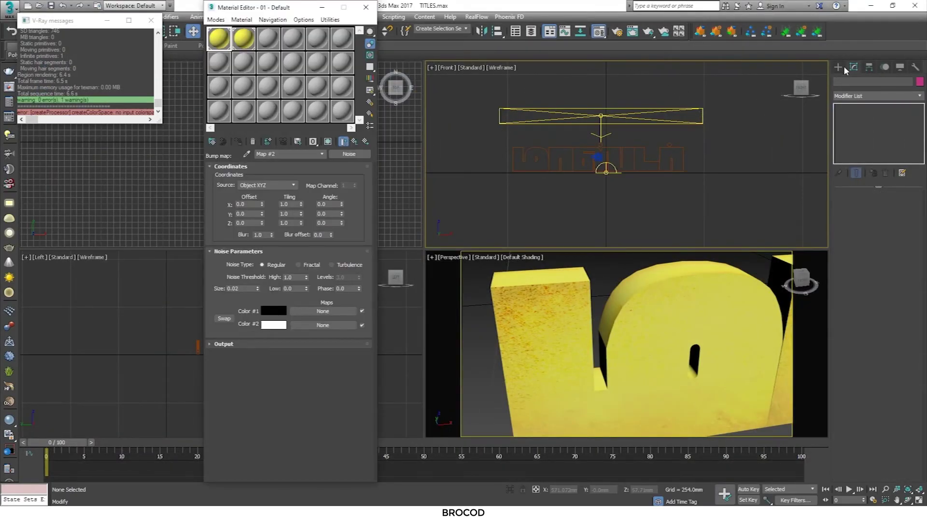
left_click(837, 67)
key("ctrl+z")
left_click(853, 67)
left_click_drag(279, 45, 279, 45)
left_click(273, 260)
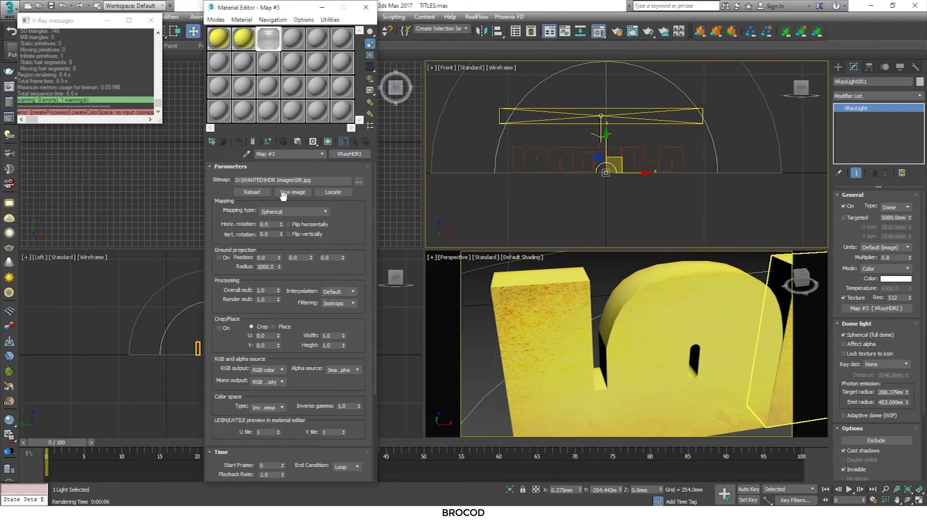
Give 01 - Default and Texture 02 a light-grey reflection colour and set glossiness
left_click(219, 39)
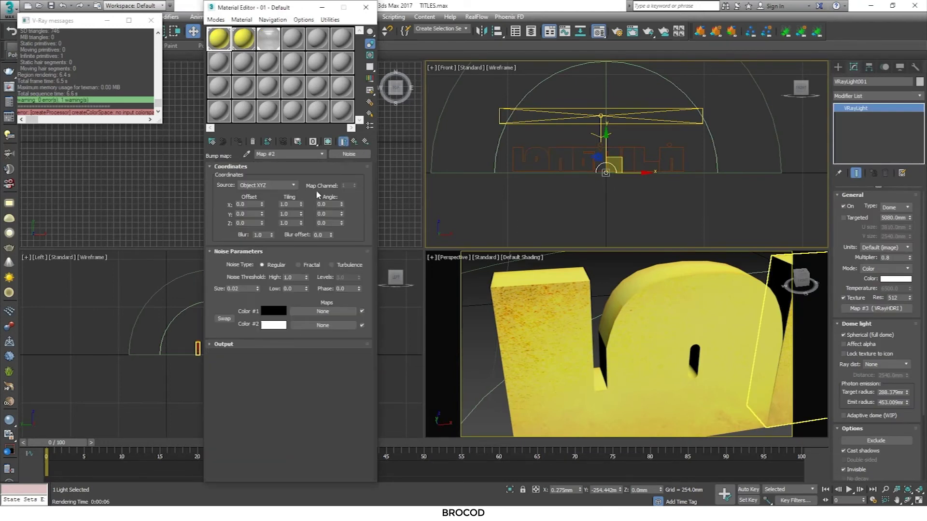
left_click(264, 205)
key("Return")
double_click(263, 215)
left_click(246, 39)
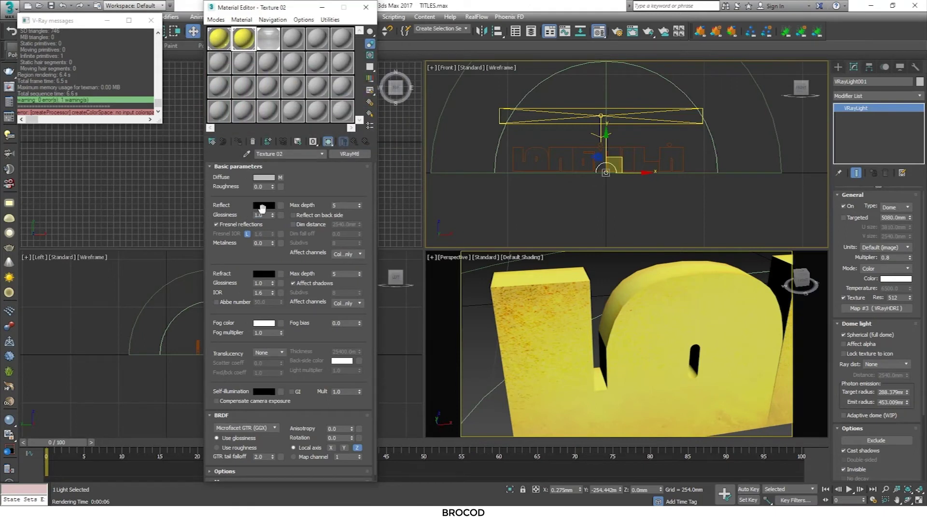
left_click(262, 207)
key("Return")
left_click(365, 8)
Render the full Tamil title on black with the HDRI dome lighting
left_click(623, 88)
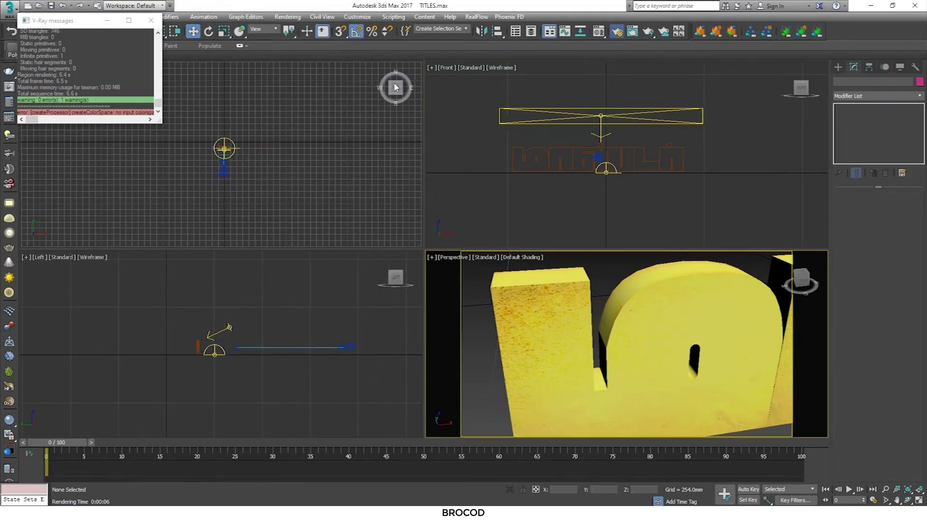
key("F10")
key("shift+q")
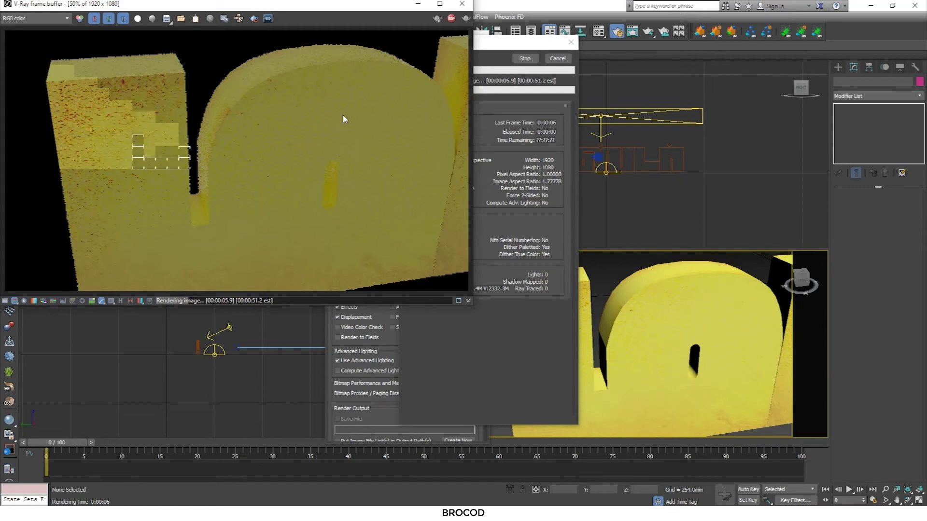
left_click(556, 57)
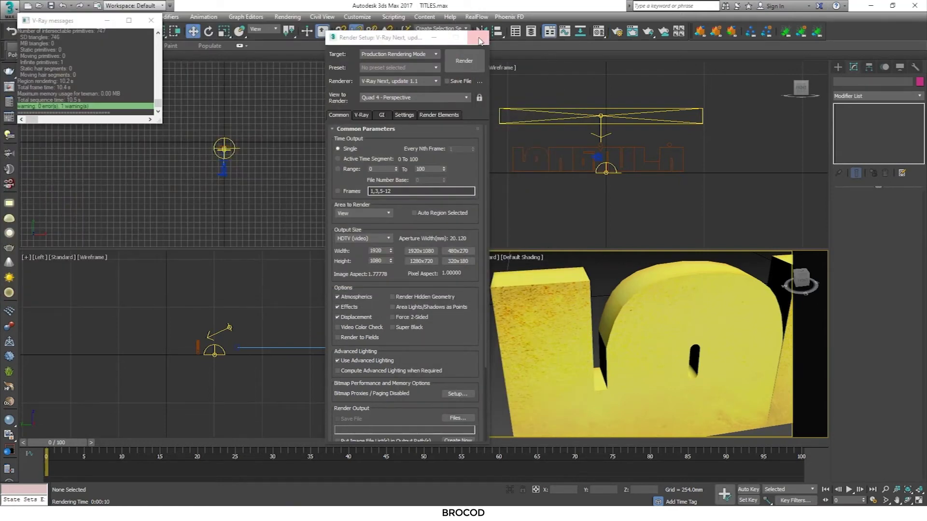
left_click(479, 39)
left_click(550, 34)
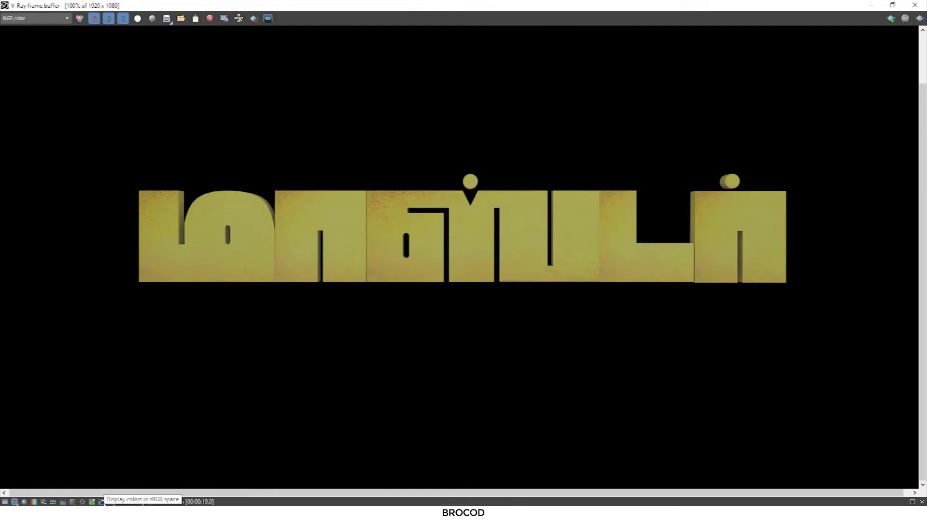
left_click(915, 6)
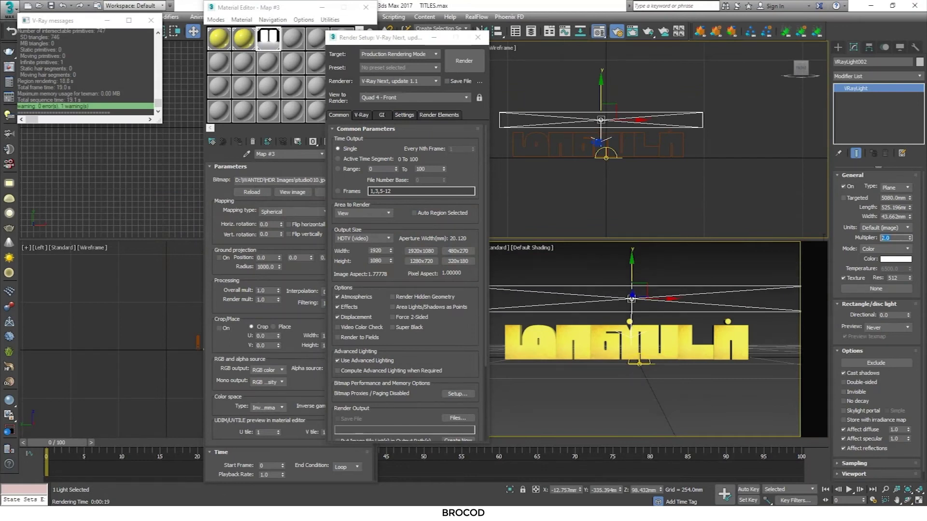
type("5")
Set the 01 - Default Noise bump size to 0.05 and render the title from the camera
left_click(216, 42)
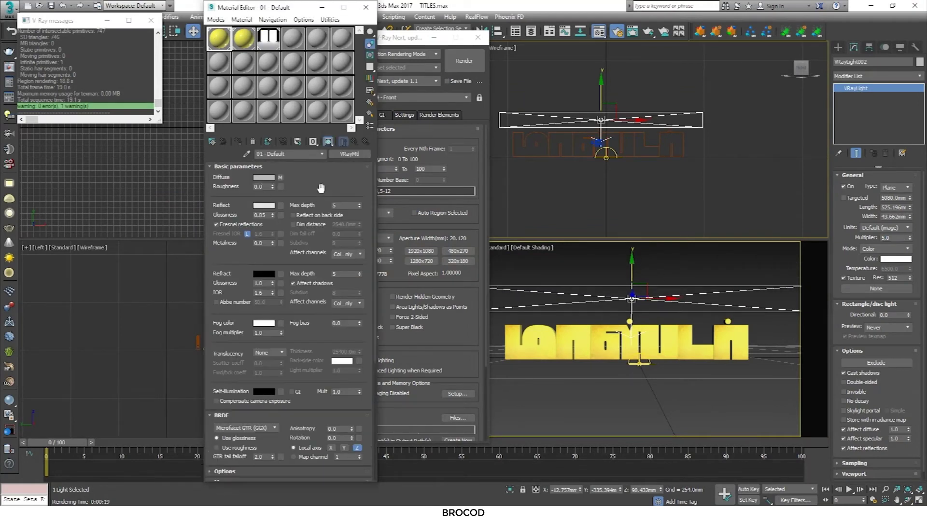
left_click(276, 312)
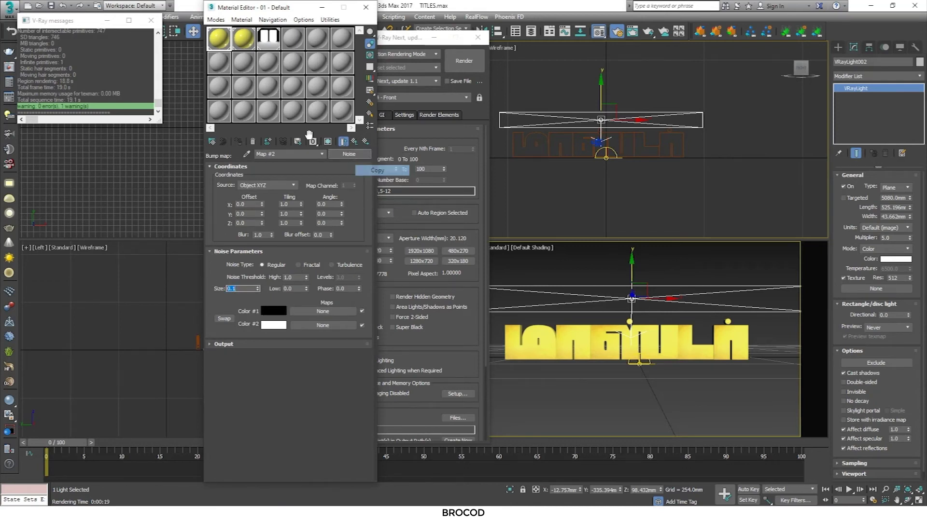
left_click(244, 39)
scroll(315, 417, "down", 3)
scroll(290, 357, "down", 3)
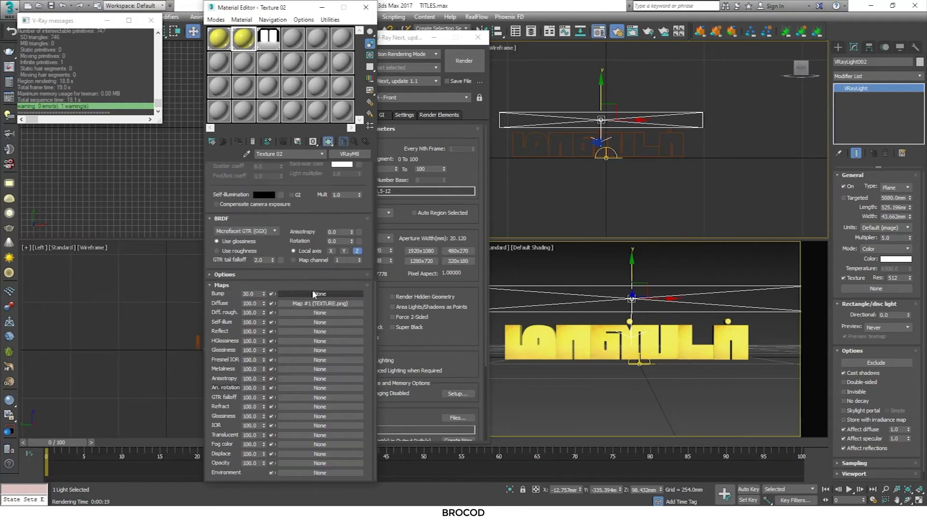
left_click(710, 273)
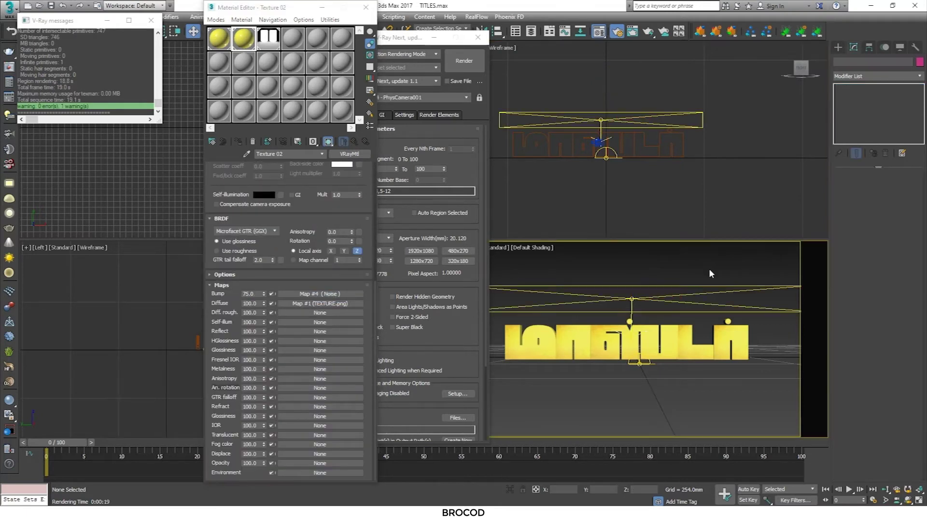
left_click(461, 69)
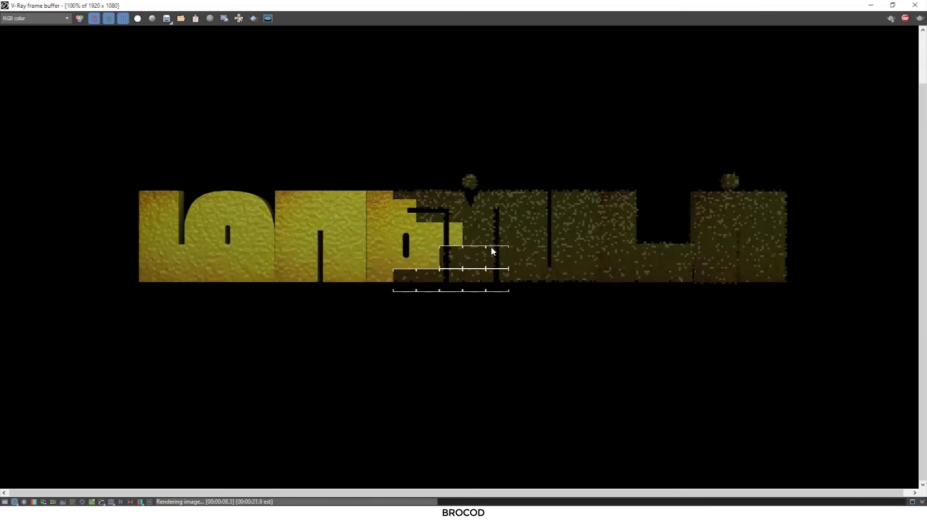
left_click(920, 6)
Set Texture 02's Noise bump size to 0.01 and re-render the title
left_click(219, 46)
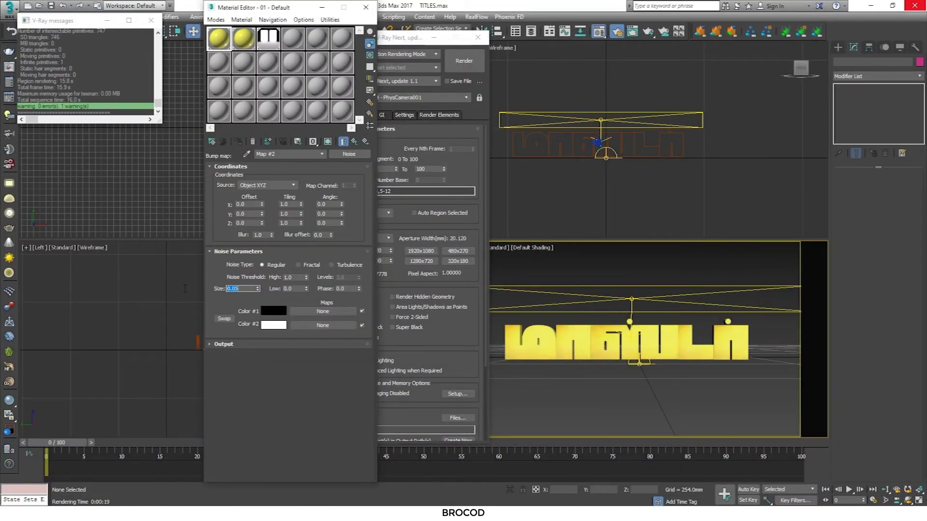
left_click(250, 43)
scroll(299, 418, "down", 5)
left_click(294, 302)
type("0.01")
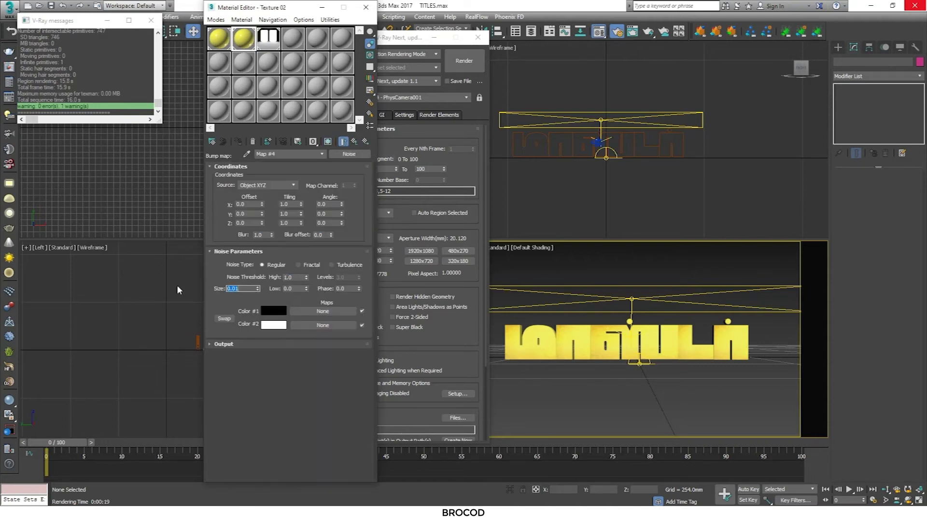
left_click(464, 60)
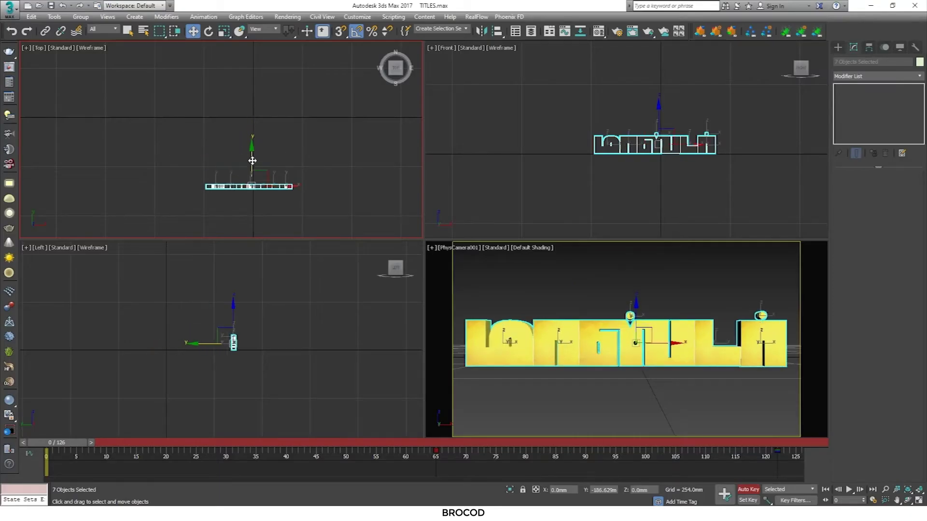
At frame 0, push Shape11 back along Y and tilt it to -105° about X
scroll(296, 71, "down", 3)
left_click(899, 47)
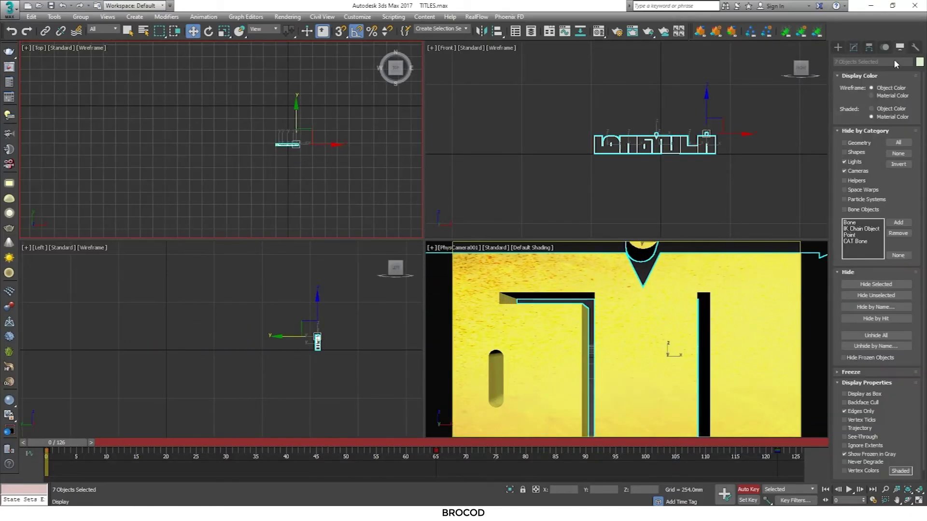
scroll(276, 144, "up", 5)
scroll(333, 55, "up", 2)
mouse_move(331, 57)
left_mouse_down()
mouse_move(358, 64)
mouse_move(296, 101)
left_mouse_up()
mouse_move(277, 60)
left_mouse_down()
mouse_move(276, 153)
mouse_move(329, 148)
left_mouse_up()
key("e")
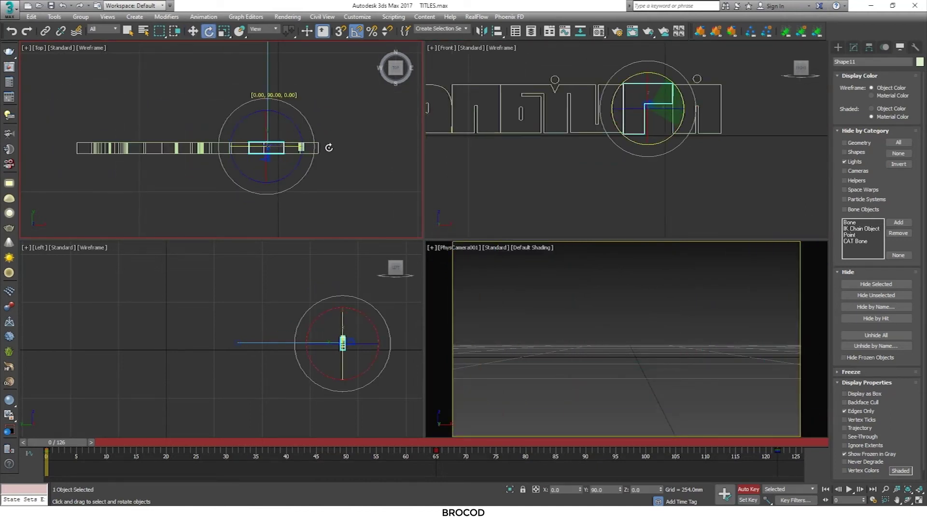
mouse_move(266, 116)
left_mouse_down()
mouse_move(276, 73)
mouse_move(276, 86)
left_mouse_up()
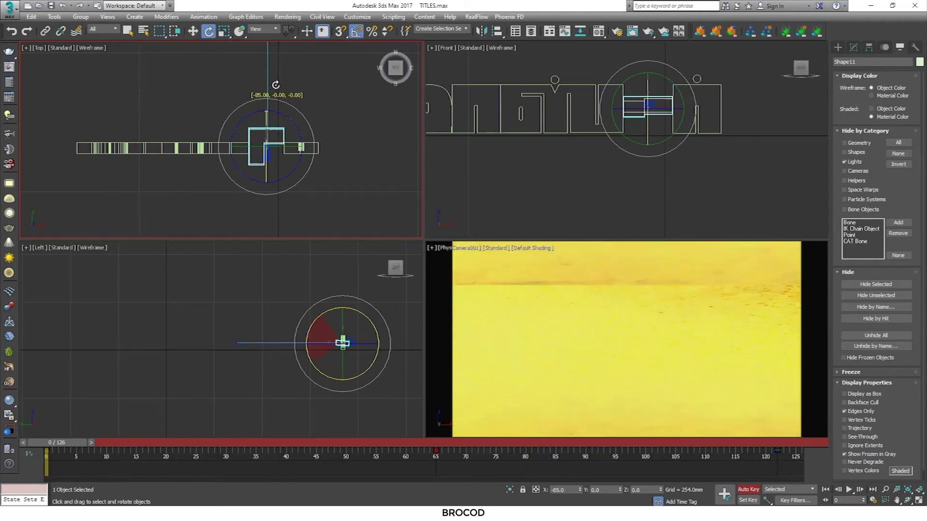
Shift Shape11's keys on the trackbar, then select all seven letters and shift their key later
left_click_drag(61, 443, 921, 458)
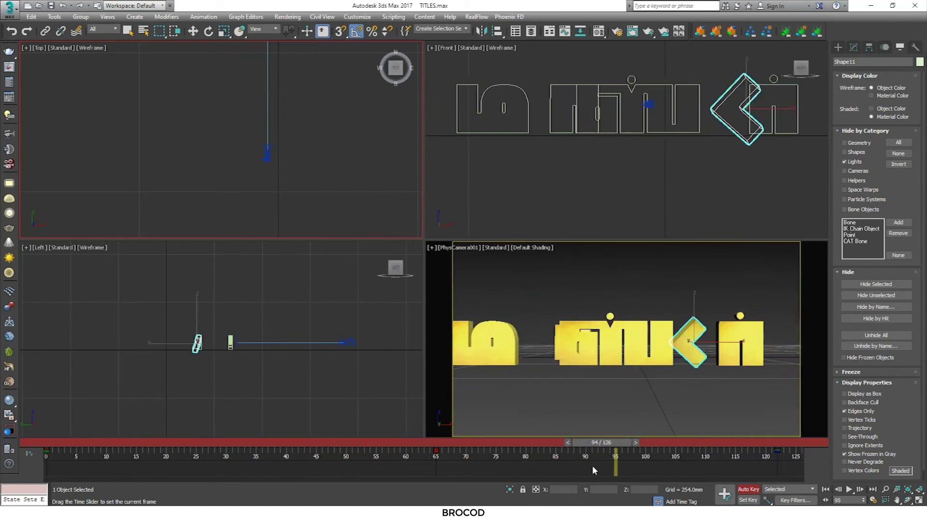
key("e")
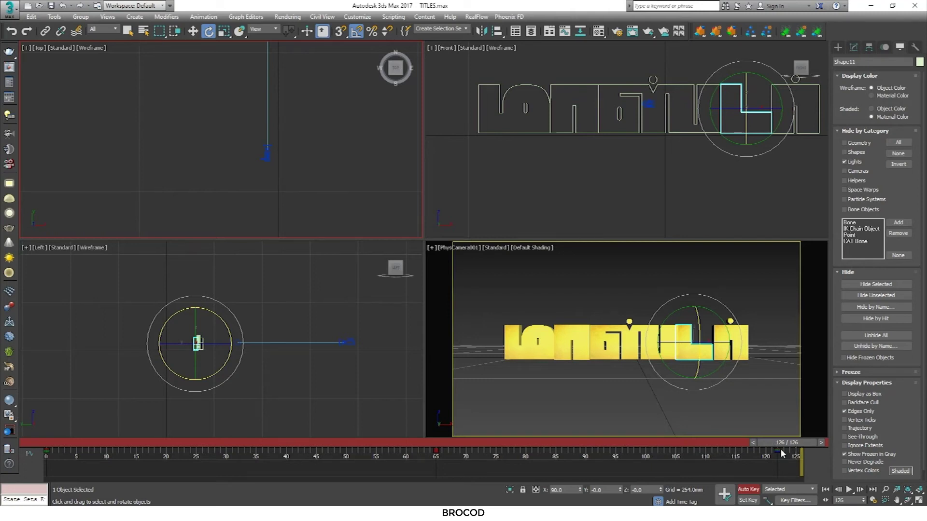
left_click_drag(781, 454, 44, 454)
left_click_drag(436, 451, 777, 450)
left_click_drag(467, 310, 765, 375)
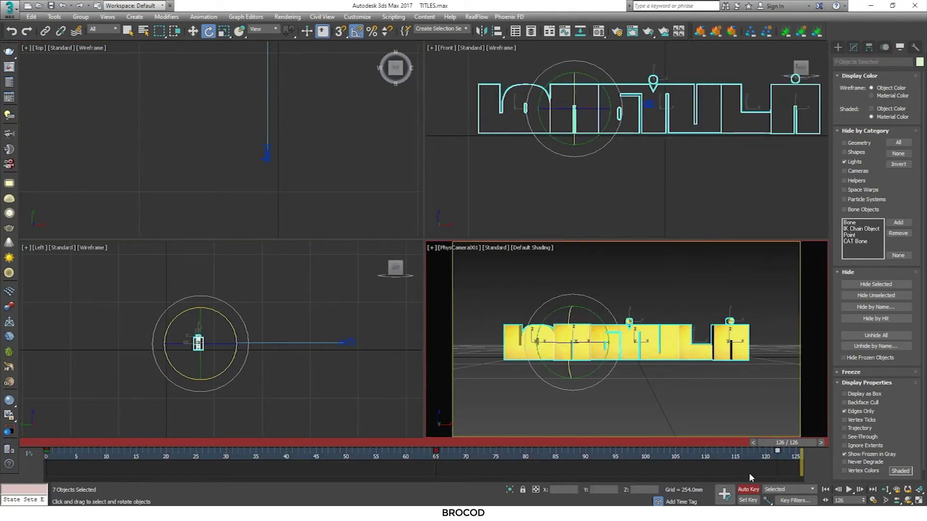
left_click_drag(436, 450, 731, 453)
left_click_drag(435, 466, 2, 469)
Lower all seven title letters along Y in the Front view, previewing to frame 36
key("e")
left_click(193, 31)
middle_click_drag(329, 201, 378, 196)
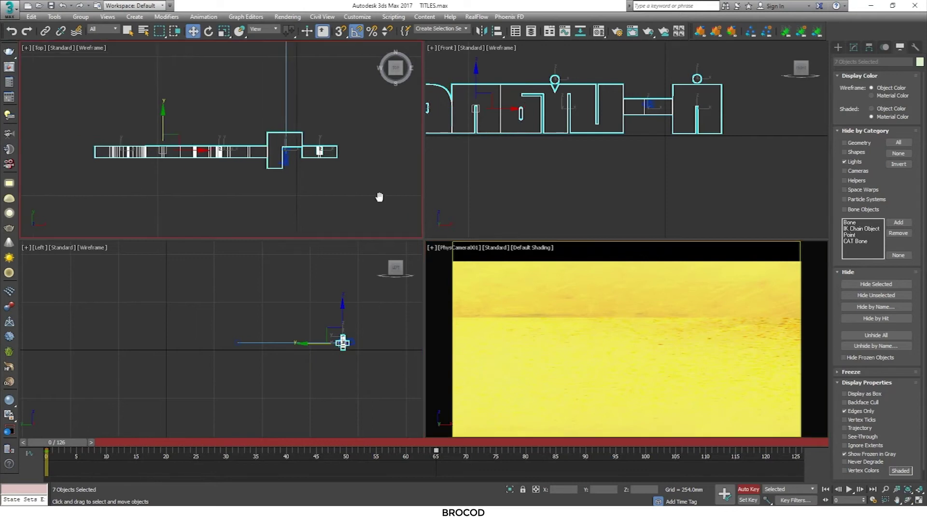
middle_click_drag(579, 145, 640, 133)
scroll(639, 134, "down", 2)
left_click_drag(630, 115, 629, 122)
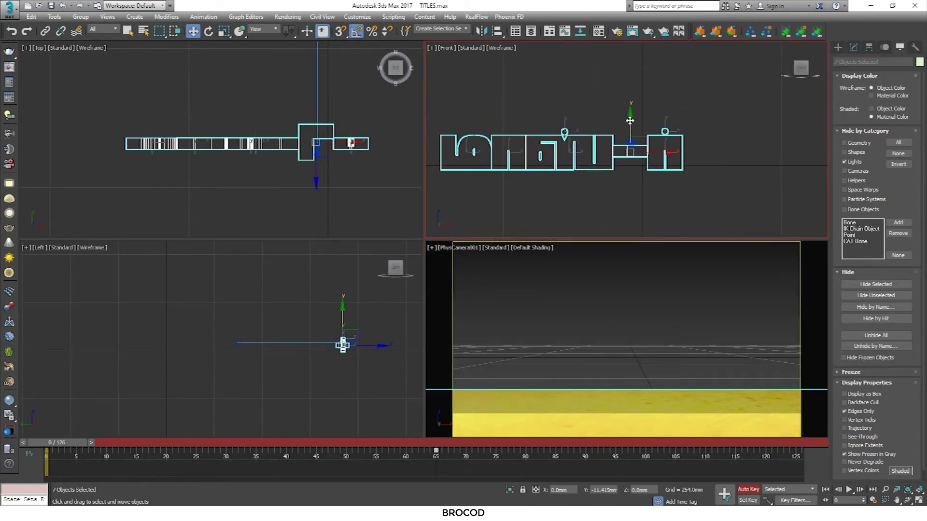
mouse_move(75, 444)
left_mouse_down()
mouse_move(280, 442)
mouse_move(309, 444)
mouse_move(87, 442)
mouse_move(418, 453)
left_mouse_up()
Inspect Shape11's animation curves in the curve editor and preview to frame 56
key("w")
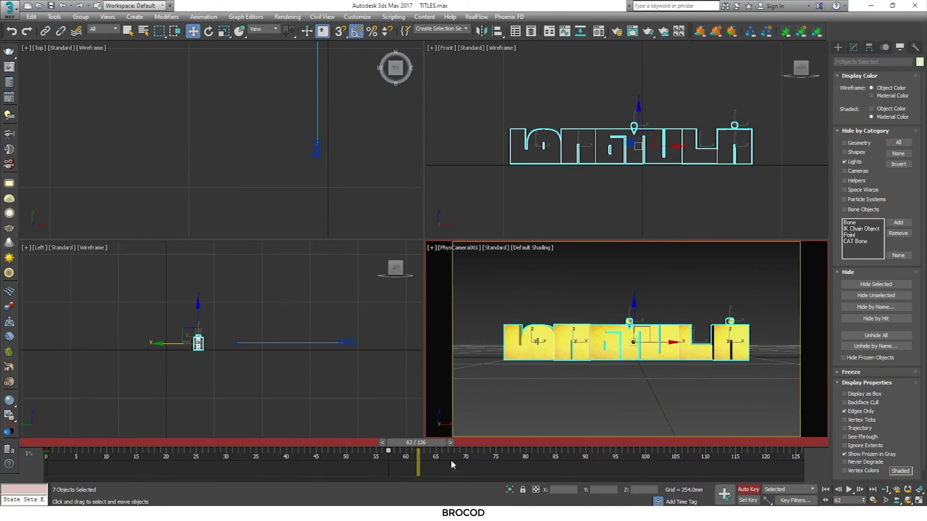
left_click(695, 345)
left_click(565, 31)
double_click(382, 63)
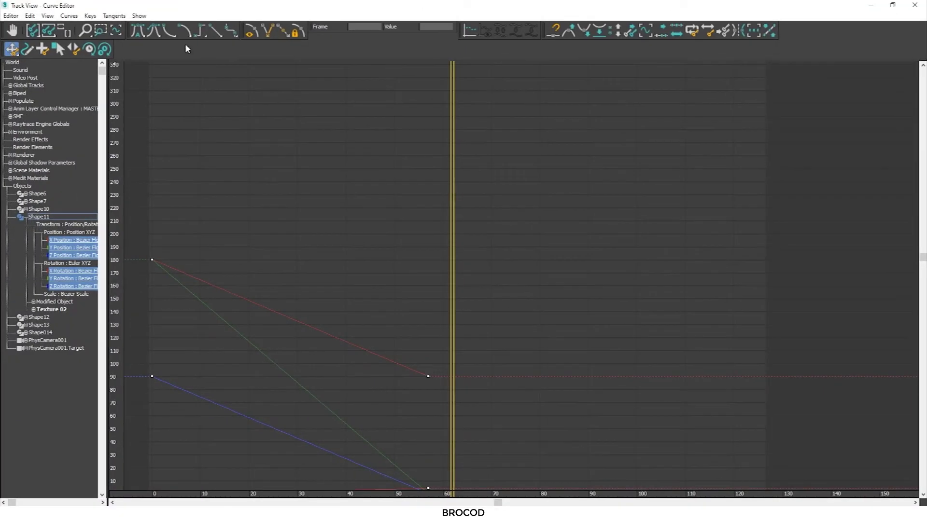
left_click(915, 6)
left_click_drag(47, 451, 388, 451)
Select the middle letter Shape014 together with its dot
key("w")
left_click(595, 325)
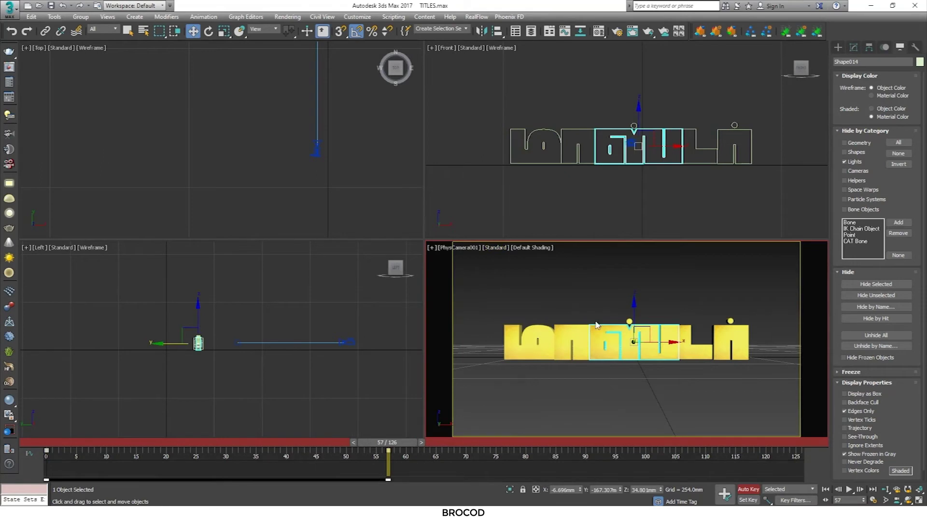
left_click(628, 322, "ctrl")
mouse_move(387, 443)
left_mouse_down()
mouse_move(444, 442)
mouse_move(496, 427)
left_mouse_up()
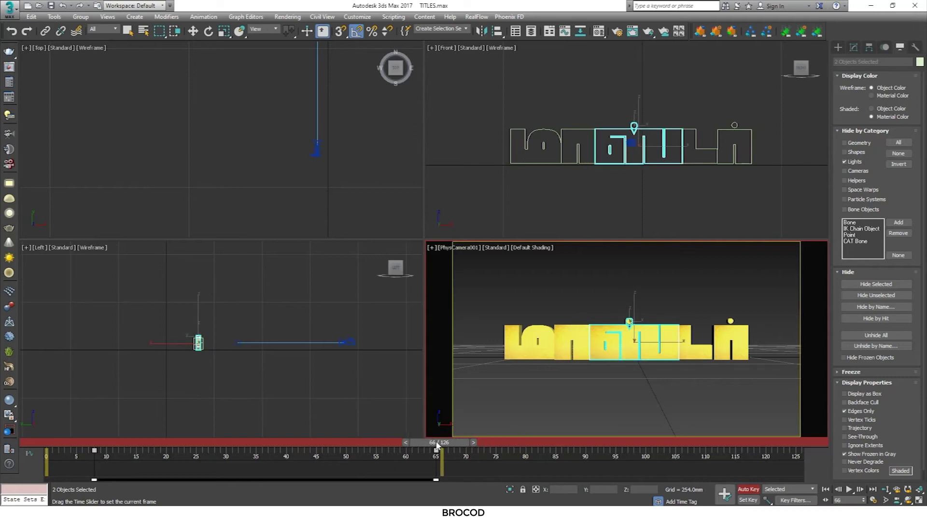
Nudge Shape11 back along Y at frame 58 in the Top view
middle_click(198, 99)
scroll(227, 140, "up", 5)
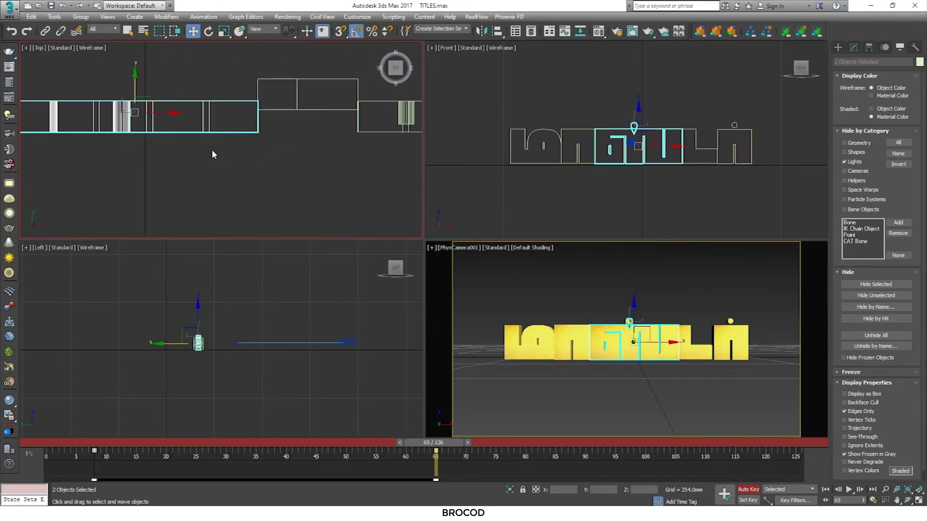
left_click(226, 128)
left_click_drag(433, 442, 390, 448)
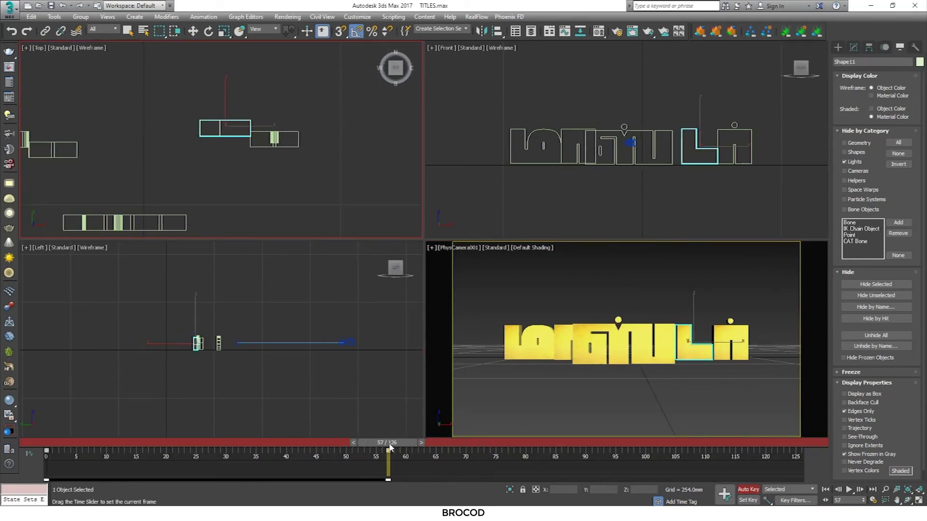
scroll(226, 149, "up", 3)
left_click_drag(226, 78, 222, 92)
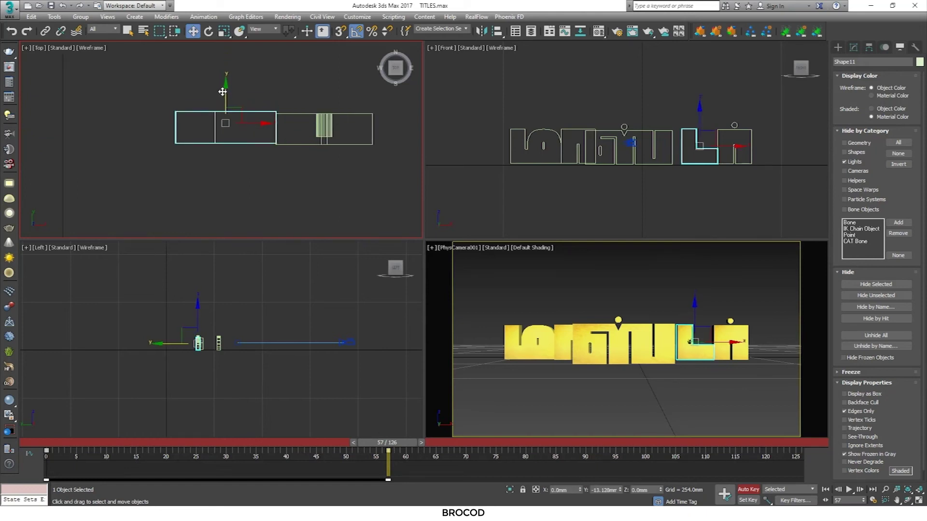
mouse_move(395, 444)
left_mouse_down()
mouse_move(49, 454)
mouse_move(465, 459)
mouse_move(397, 462)
mouse_move(445, 441)
mouse_move(447, 477)
left_mouse_up()
At frame 8, spin the middle letter and its dot about 85° around Z
left_click(625, 312)
left_click_drag(406, 442, 108, 445)
key("z")
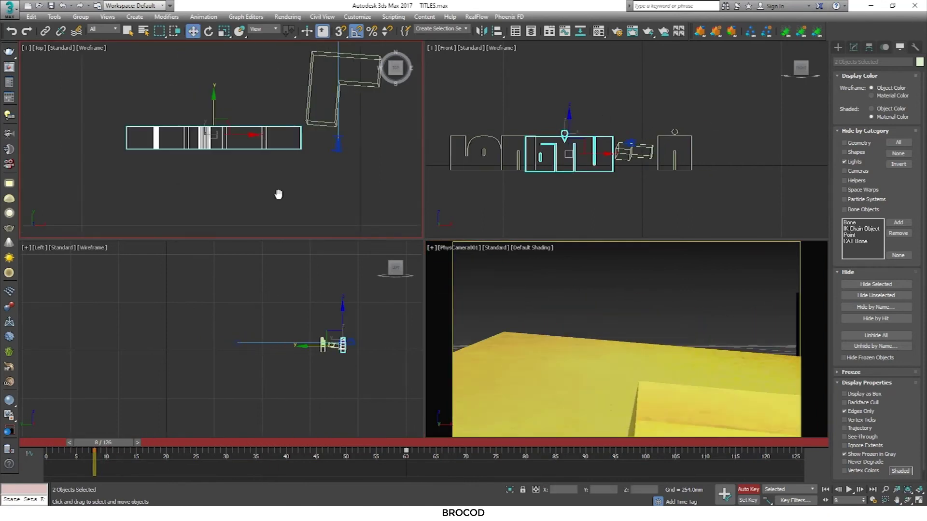
key("e")
left_click_drag(246, 114, 239, 63)
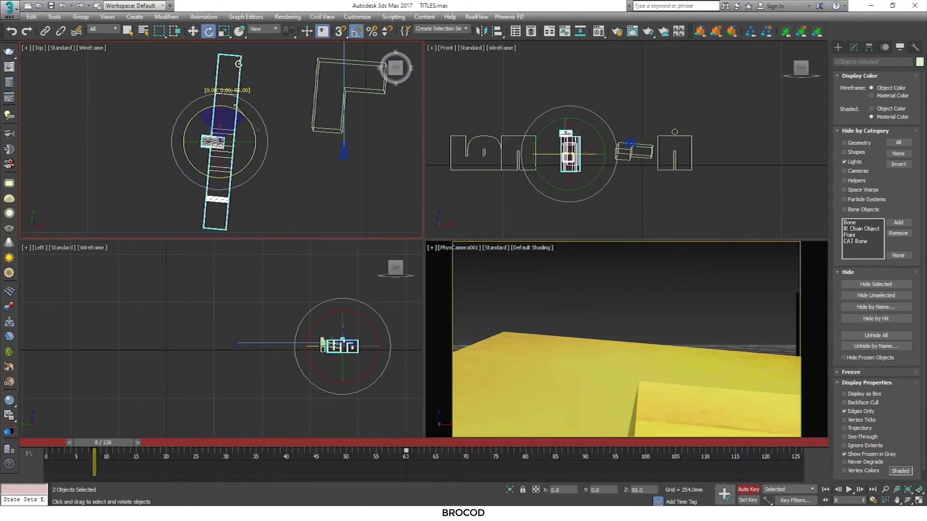
mouse_move(102, 446)
left_mouse_down()
mouse_move(289, 442)
mouse_move(127, 449)
mouse_move(218, 442)
left_mouse_up()
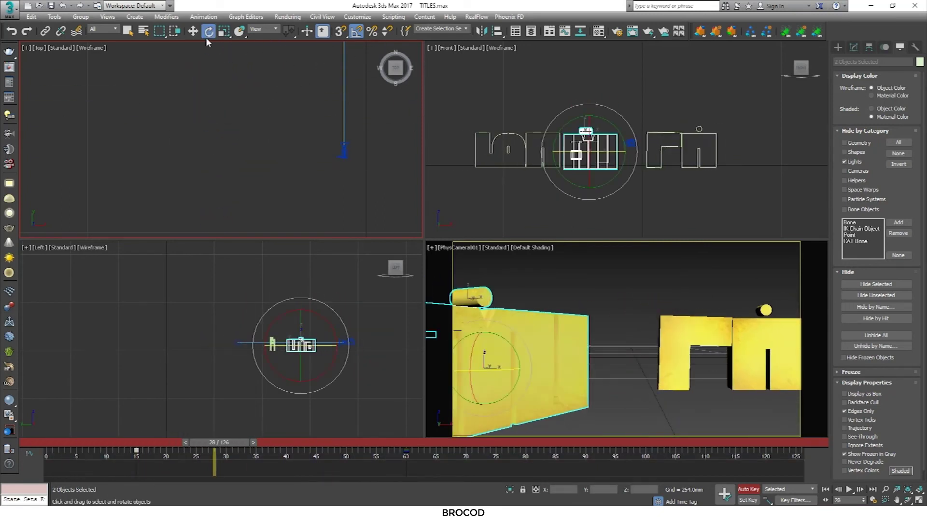
Raise the letter pair along Y and slide it right along X, then preview to frame 62
left_click(193, 31)
middle_click_drag(587, 121, 598, 118)
left_click_drag(598, 117, 599, 109)
mouse_move(232, 446)
left_mouse_down()
mouse_move(129, 455)
mouse_move(234, 445)
mouse_move(151, 446)
left_mouse_up()
middle_click_drag(245, 145, 228, 145)
left_click_drag(228, 145, 256, 211)
mouse_move(137, 445)
left_mouse_down()
mouse_move(182, 445)
mouse_move(137, 446)
left_mouse_up()
left_click_drag(295, 145, 296, 145)
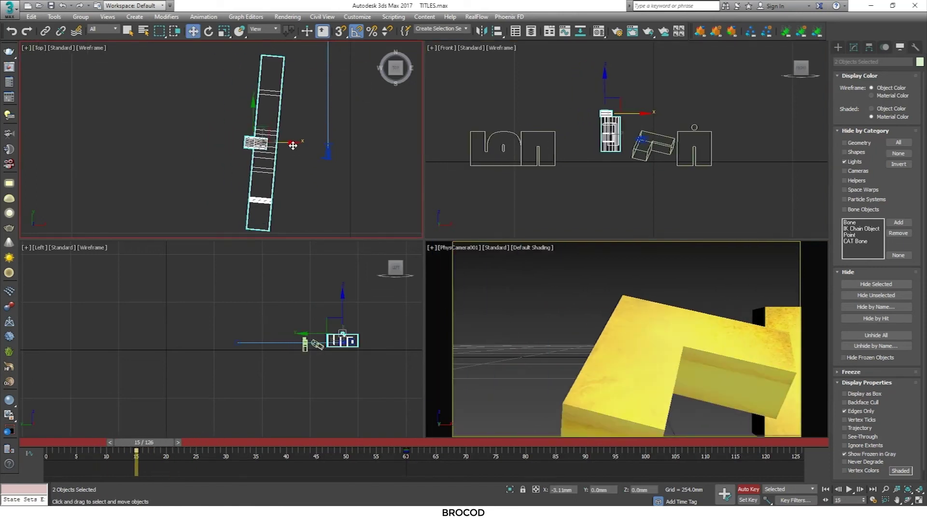
mouse_move(144, 449)
left_mouse_down()
mouse_move(407, 449)
mouse_move(365, 450)
left_mouse_up()
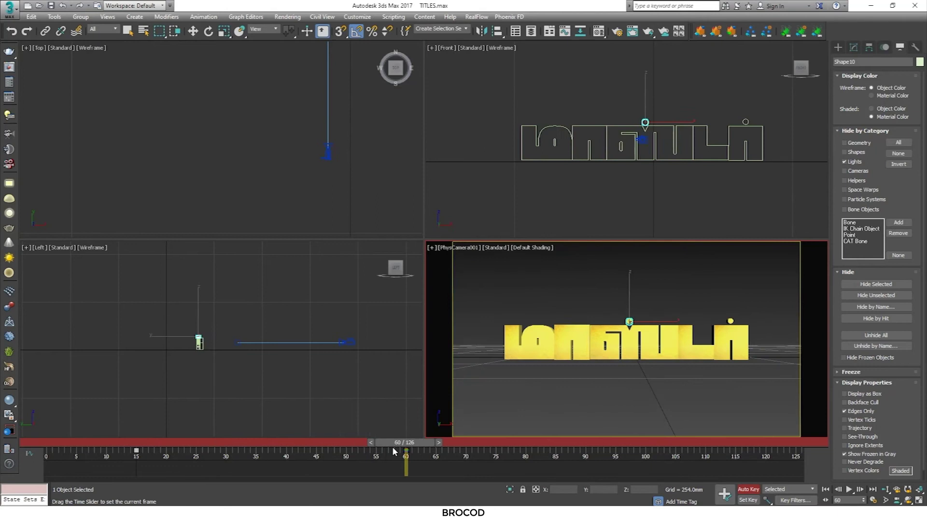
Preview to frame 57, add the title text to the selection and check its curves
left_click_drag(365, 450, 137, 450)
key("w")
key("e")
left_click(273, 112)
left_click_drag(136, 443, 405, 443)
key("e")
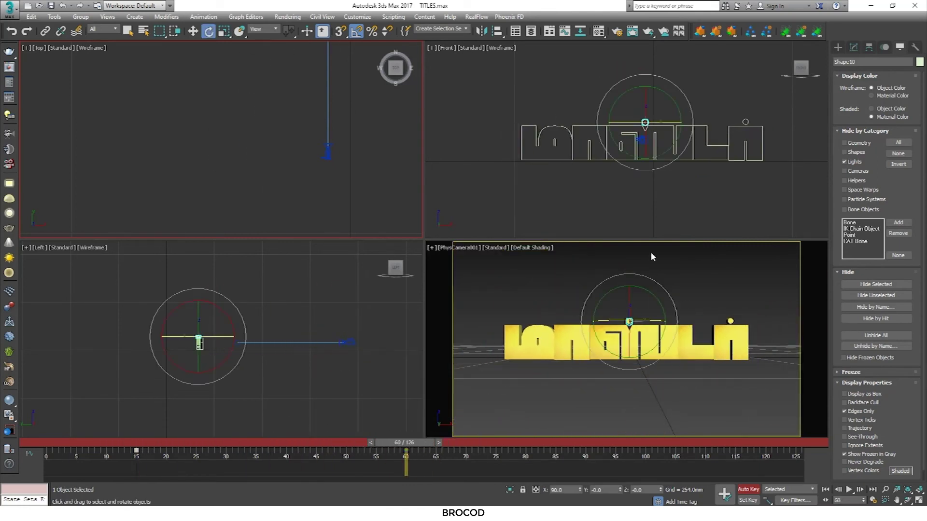
left_click(642, 345, "ctrl")
left_click(564, 31)
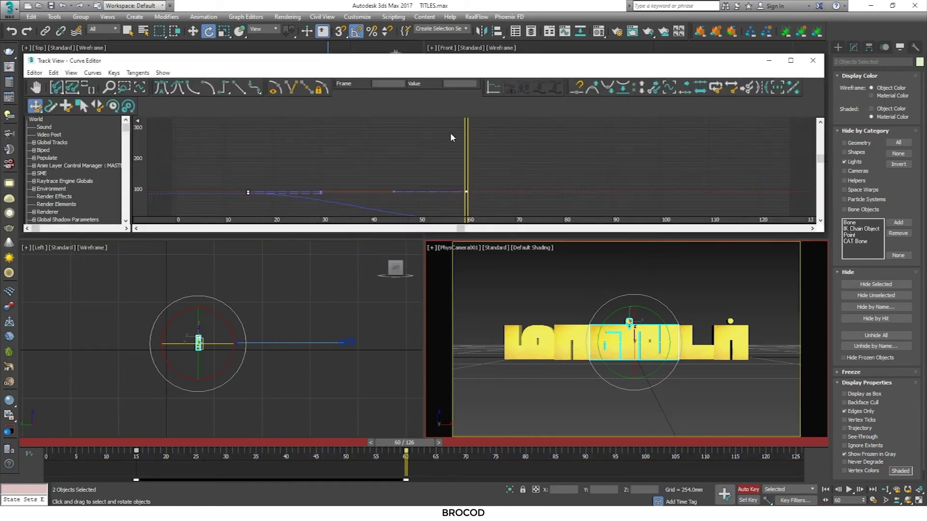
left_click(812, 60)
Move the rightmost letter's start key to frame 11 and tilt it -10° about X at frame 0
left_click_drag(405, 443, 84, 459)
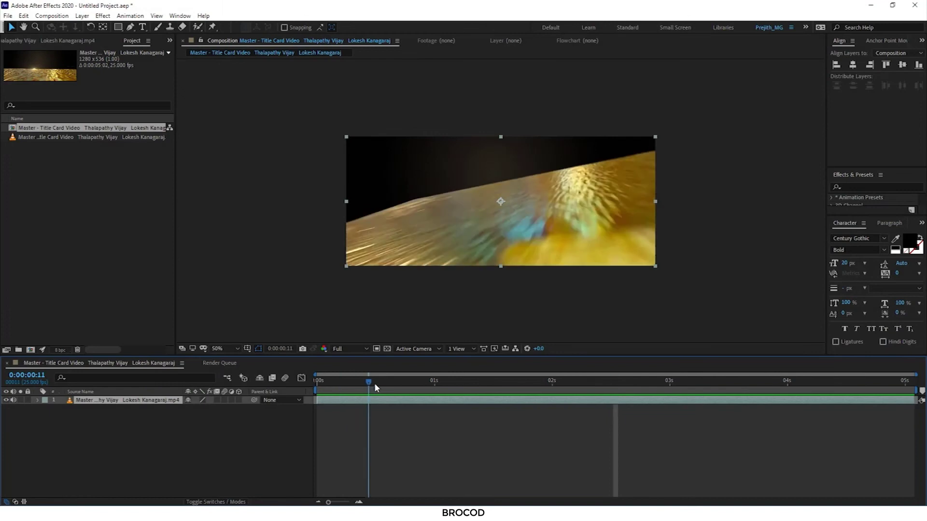
mouse_move(374, 383)
left_mouse_down()
mouse_move(514, 395)
mouse_move(482, 394)
left_mouse_up()
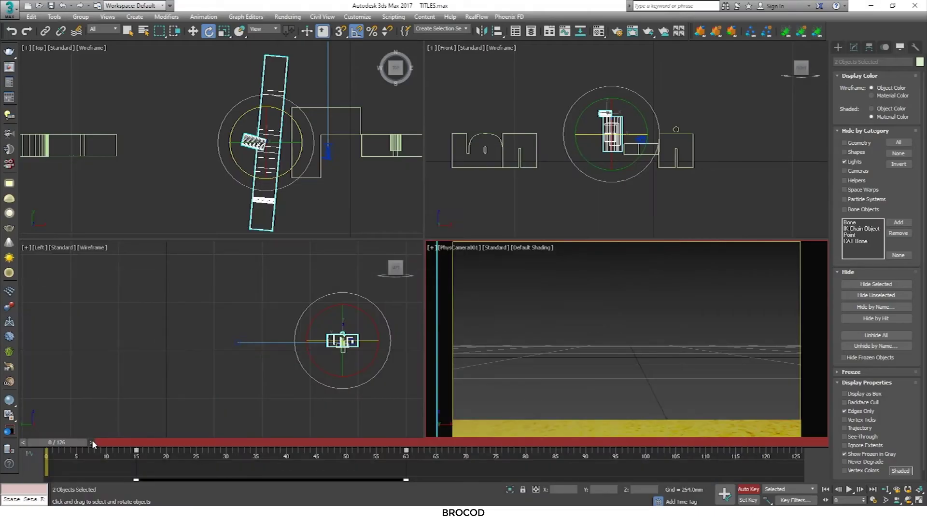
left_click_drag(93, 444, 404, 436)
left_click(730, 343)
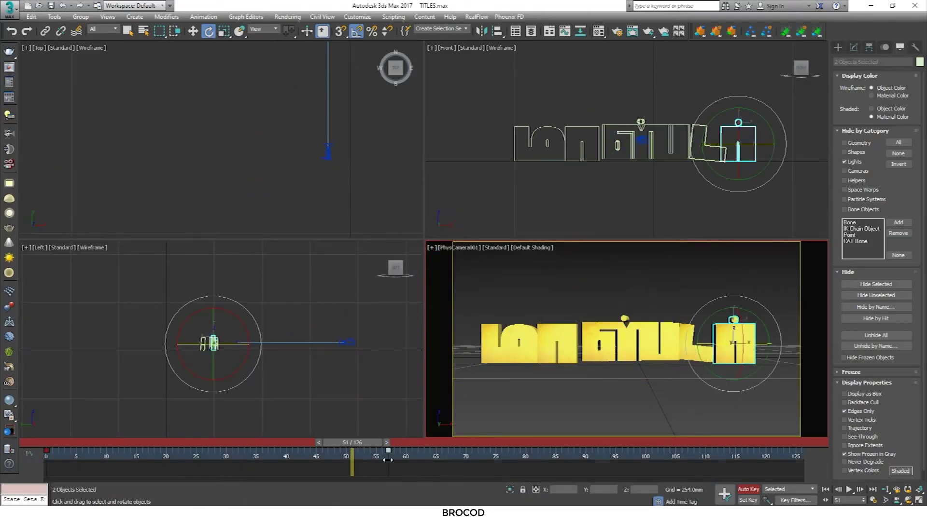
left_click_drag(46, 451, 112, 451)
left_click_drag(352, 443, 57, 443)
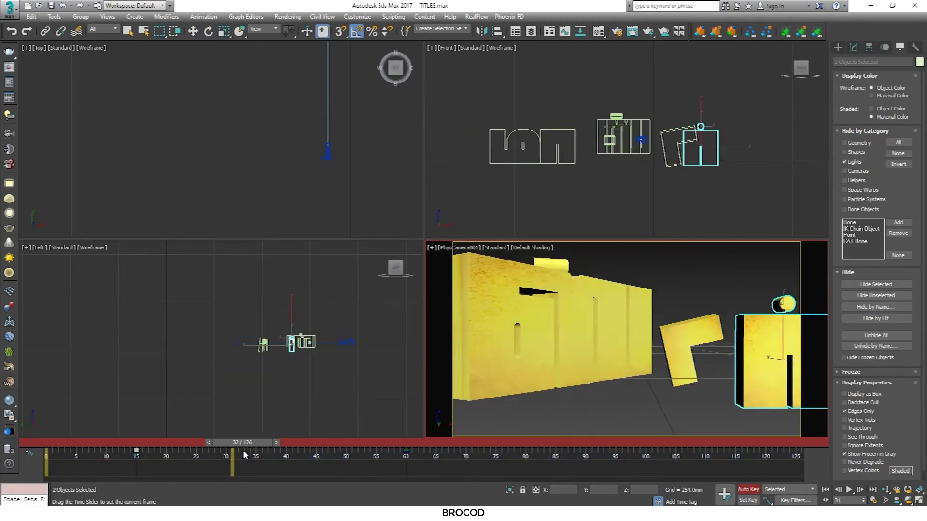
middle_click_drag(373, 163, 294, 167)
left_click_drag(315, 131, 314, 119)
mouse_move(62, 443)
left_mouse_down()
mouse_move(148, 443)
mouse_move(295, 470)
mouse_move(154, 471)
left_mouse_up()
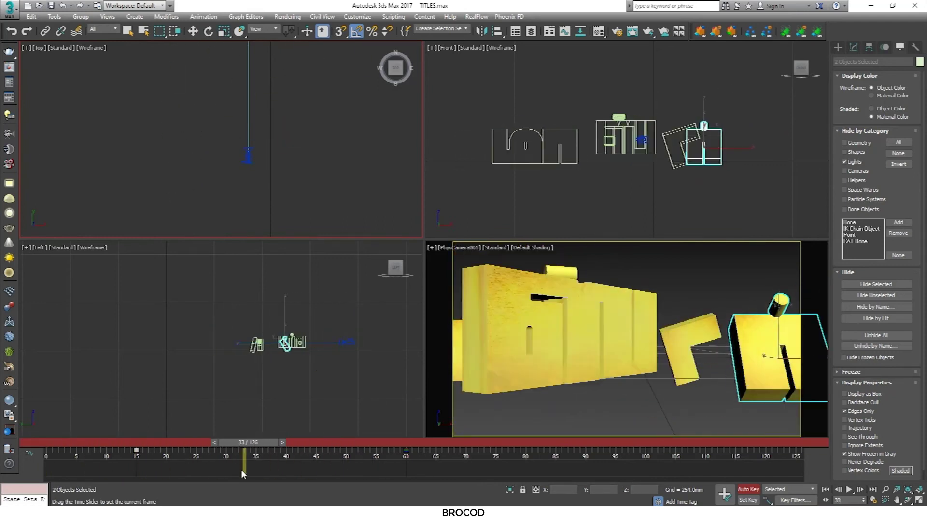
Move letter Shape7 to the right and preview the letters' animation from the first frame
key("e")
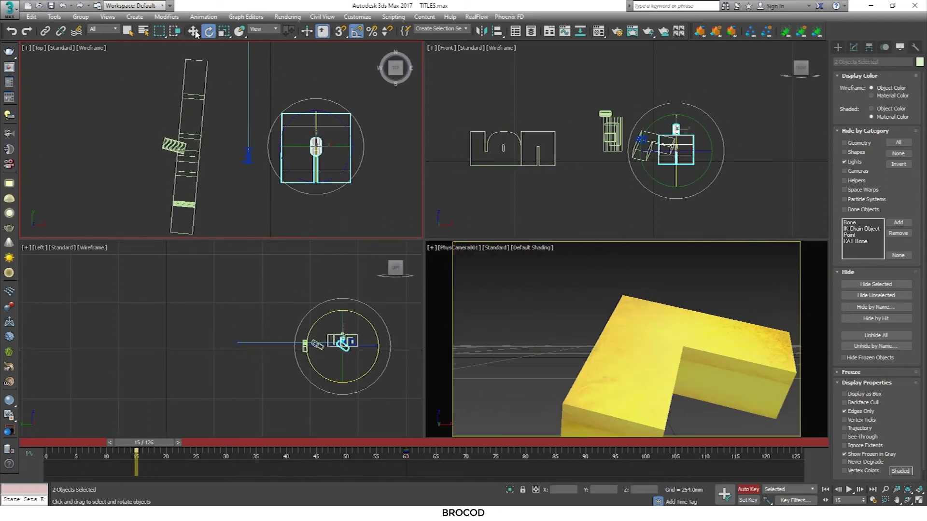
left_click(194, 31)
scroll(233, 83, "down", 3)
scroll(208, 173, "up", 4)
left_click(220, 118)
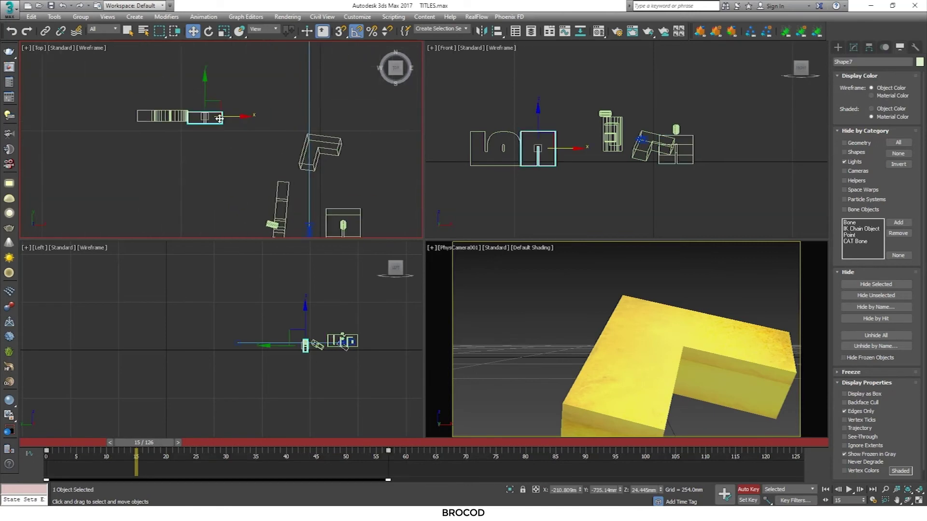
left_click_drag(271, 116, 296, 116)
key("Home")
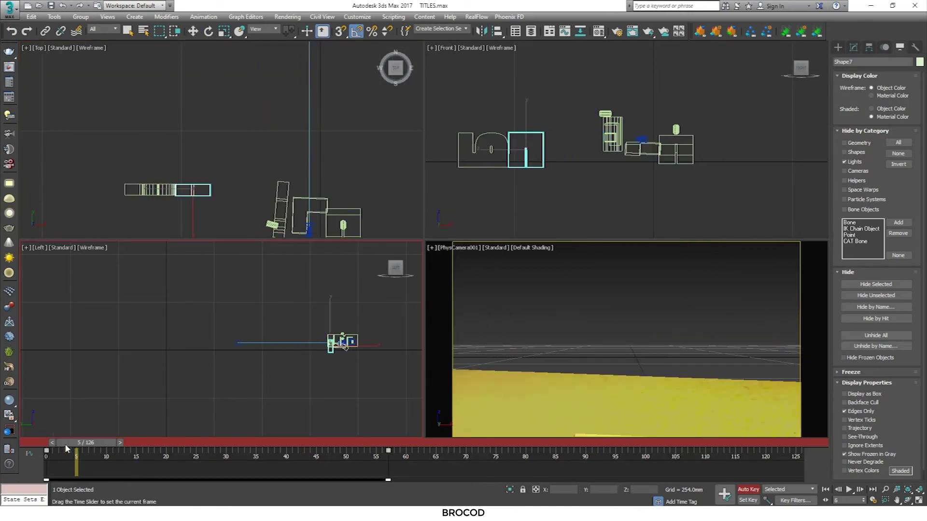
mouse_move(62, 442)
left_mouse_down()
mouse_move(261, 443)
mouse_move(45, 449)
mouse_move(420, 424)
left_mouse_up()
key("e")
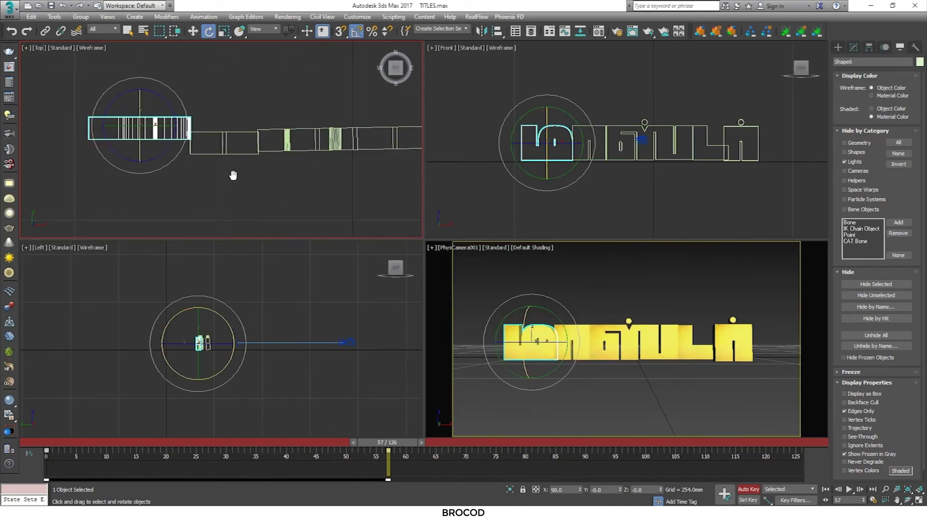
key("w")
Draw a straight Line spline in the Top view from the title's left end past the last letter
middle_click_drag(170, 139, 196, 129)
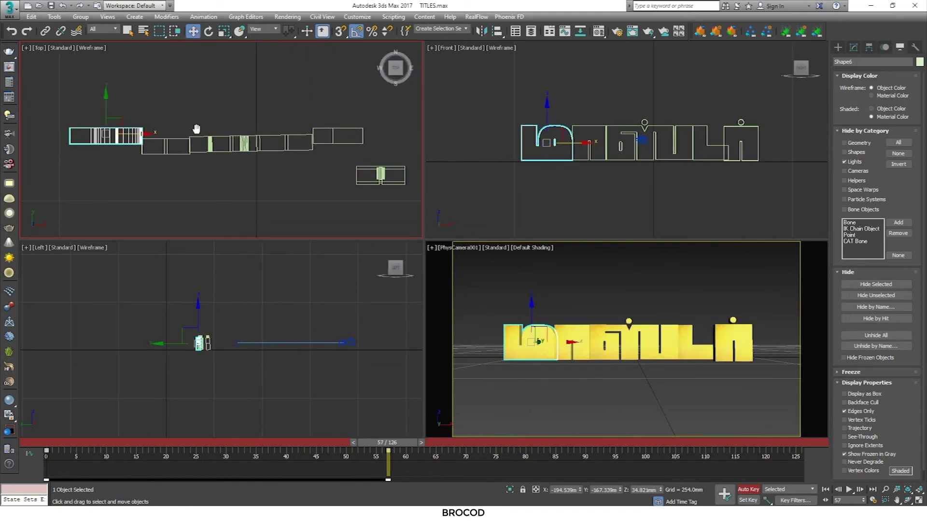
left_click(838, 47)
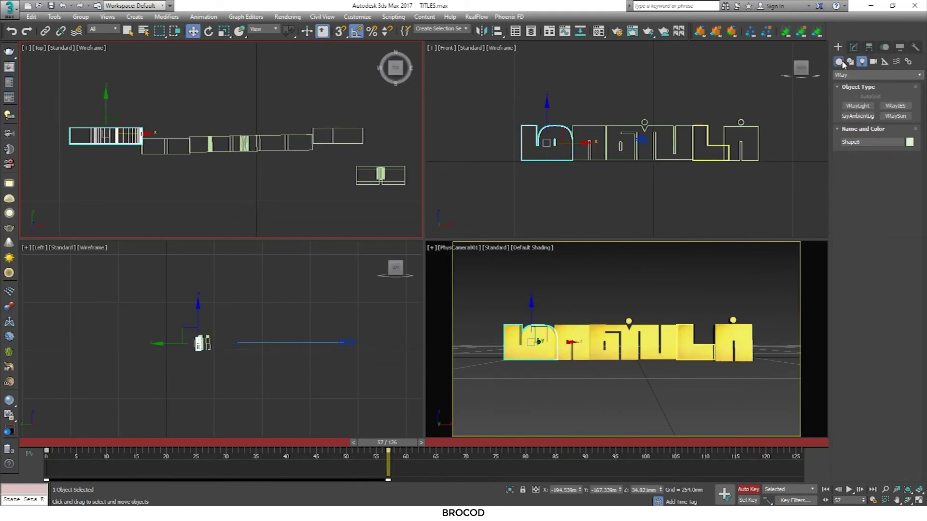
left_click(849, 62)
left_click(857, 113)
middle_click_drag(65, 147, 50, 128)
left_click(54, 125)
left_click(406, 125)
key("w")
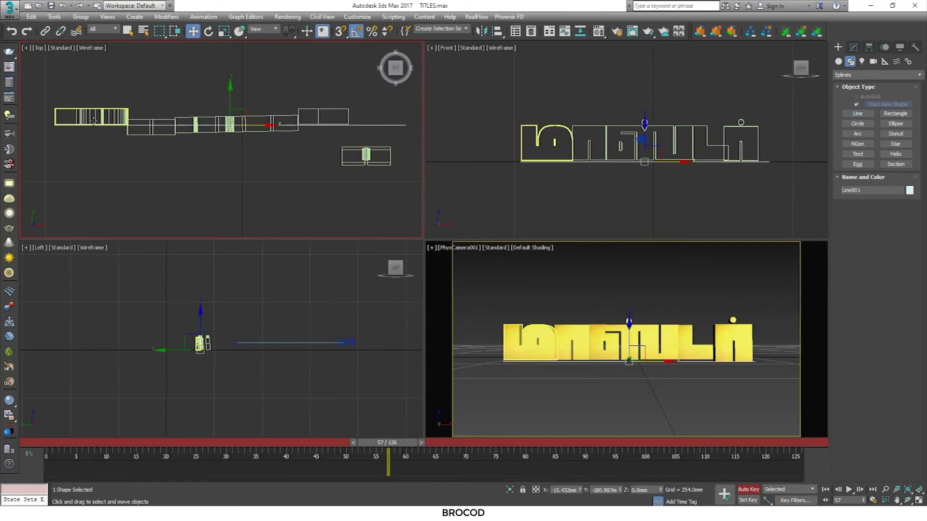
left_click(93, 122)
scroll(254, 187, "up", 3)
Select the second letter and its neighbour and nudge them slightly along Y at frame 60
left_click(565, 332)
middle_click_drag(318, 176, 216, 180)
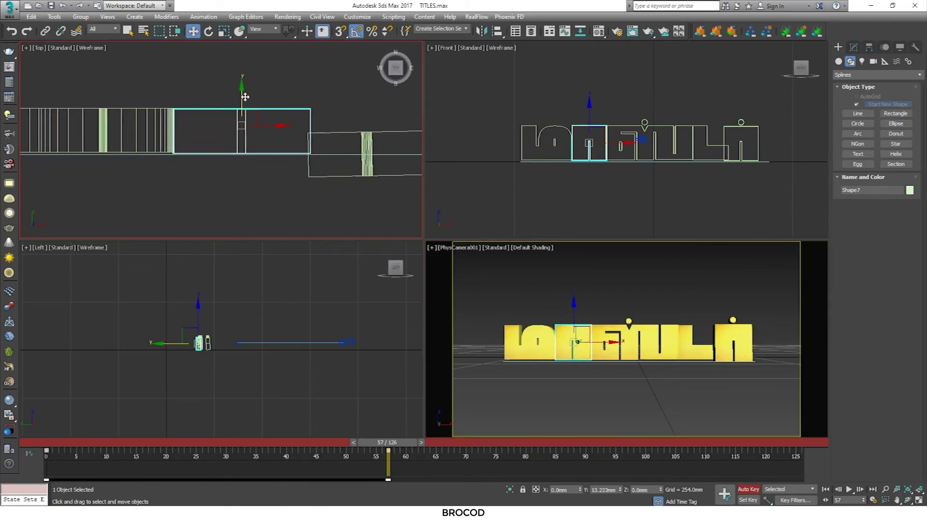
middle_click_drag(245, 105, 181, 192)
left_click(607, 346)
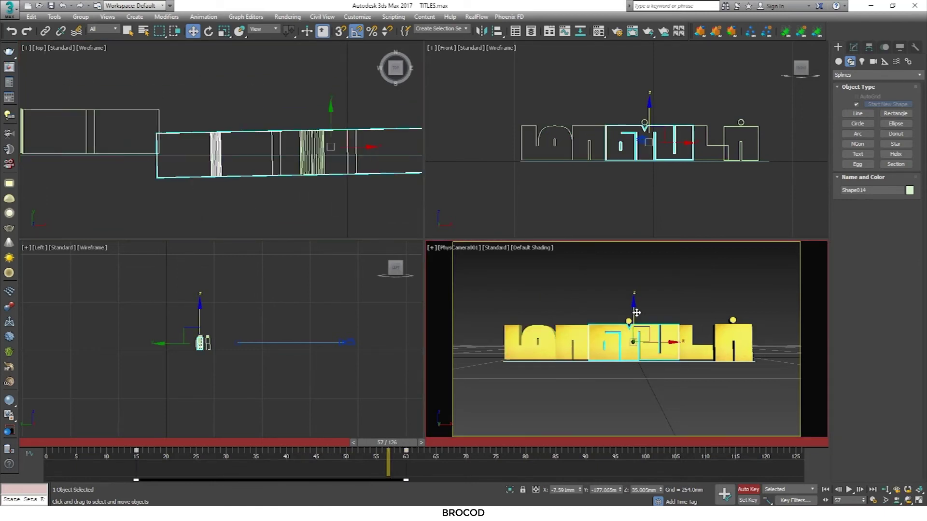
middle_click_drag(270, 202, 236, 206)
left_click_drag(388, 443, 406, 442)
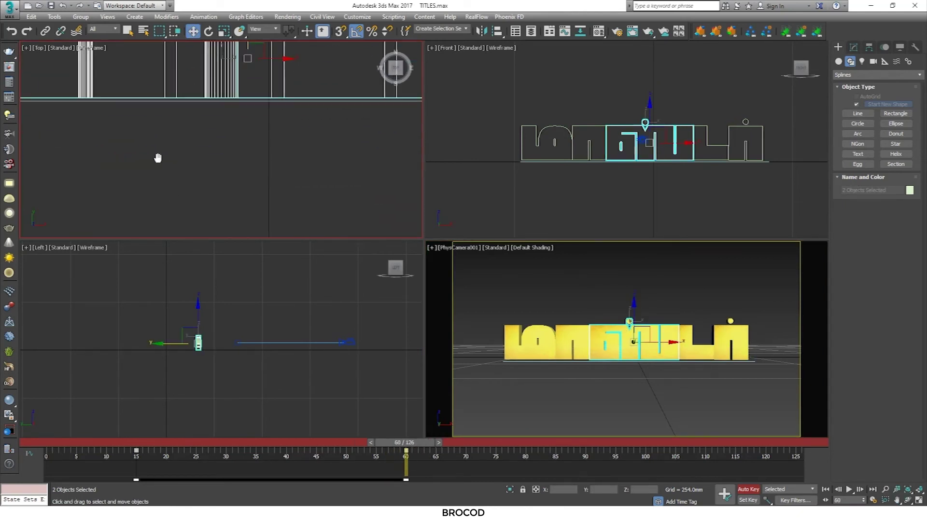
middle_click_drag(160, 155, 302, 115)
left_click_drag(303, 117, 306, 124)
Nudge Shape11 along Y at frame 57, then select the last letter and go to frame 120
mouse_move(271, 193)
middle_mouse_down()
mouse_move(221, 192)
mouse_move(224, 173)
mouse_move(343, 154)
middle_mouse_up()
left_click(254, 169)
scroll(276, 198, "up", 3)
key("comma")
key("comma")
key("comma")
left_click_drag(274, 62, 275, 59)
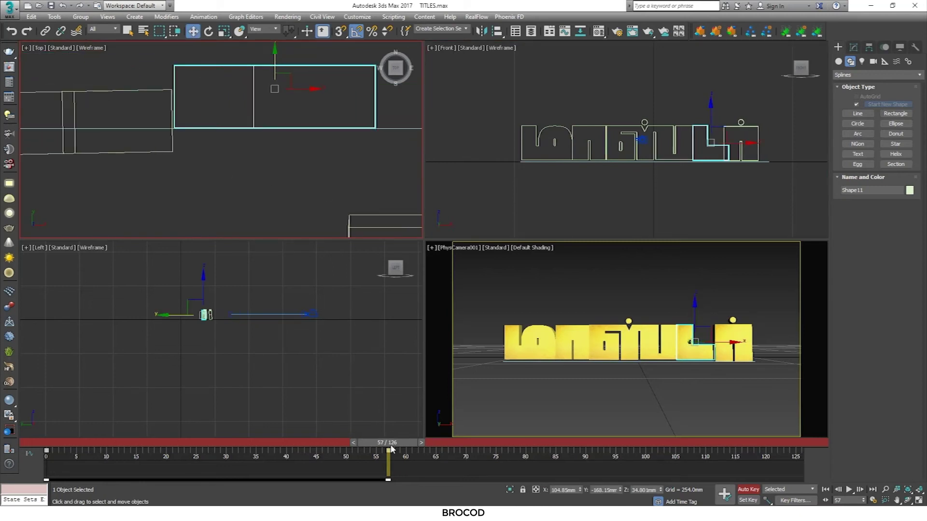
left_click_drag(409, 443, 454, 444)
left_click(717, 350)
middle_click_drag(303, 144, 251, 87)
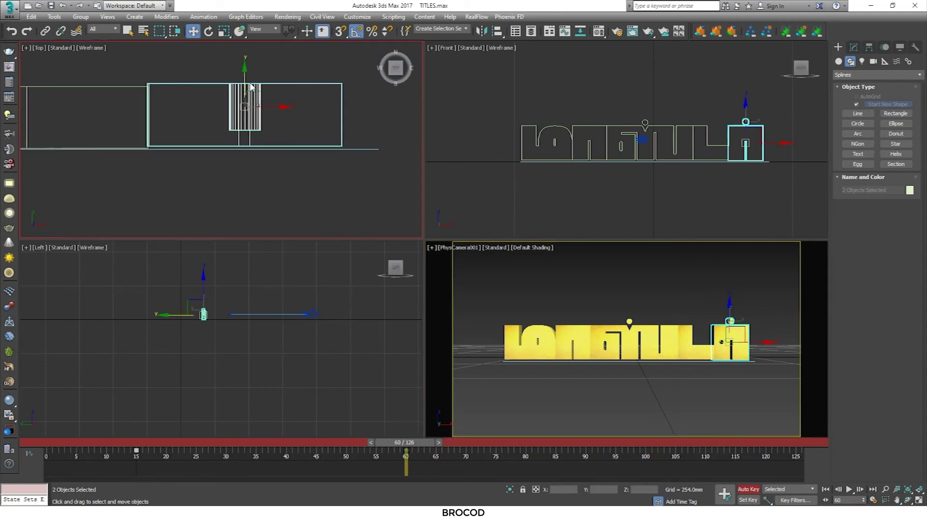
scroll(329, 154, "down", 5)
left_click_drag(405, 442, 765, 459)
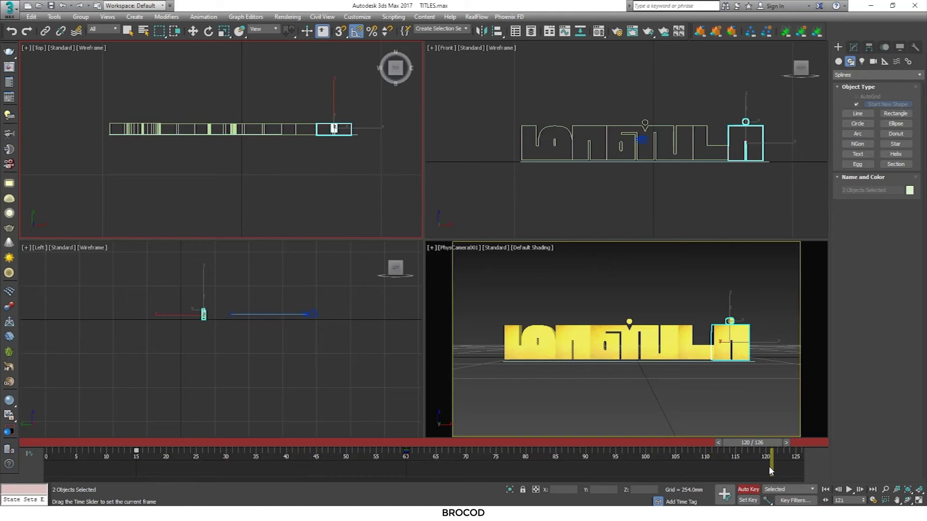
Zoom into the Top view and reselect the Shape11 letter
key("w")
scroll(308, 146, "up", 4)
scroll(308, 146, "up", 2)
scroll(309, 147, "up", 1)
scroll(242, 149, "down", 2)
left_click(242, 149)
scroll(232, 107, "up", 1)
scroll(236, 92, "up", 1)
Move Shape7 along Y into line with the other letters, then select Shape014 and scrub
left_click(577, 350)
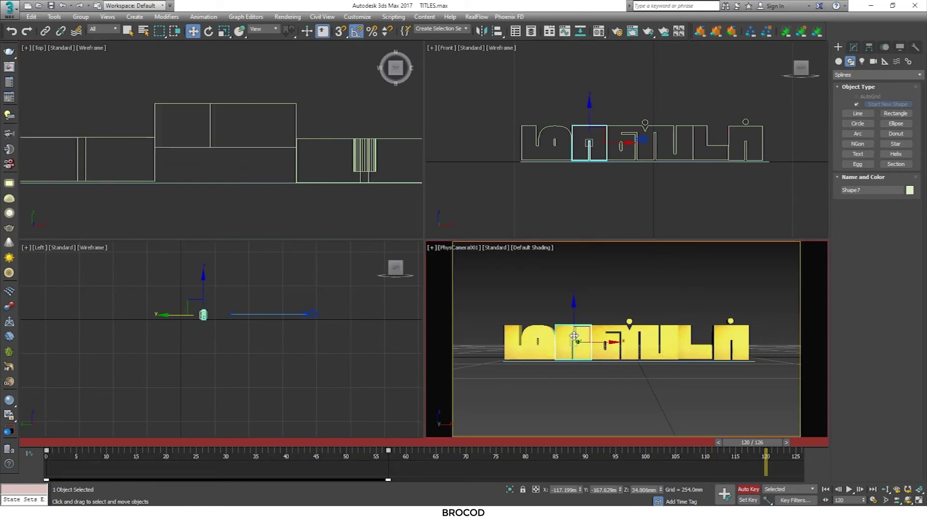
middle_click_drag(72, 145, 386, 144)
middle_click_drag(214, 92, 245, 92)
left_click_drag(245, 91, 245, 126)
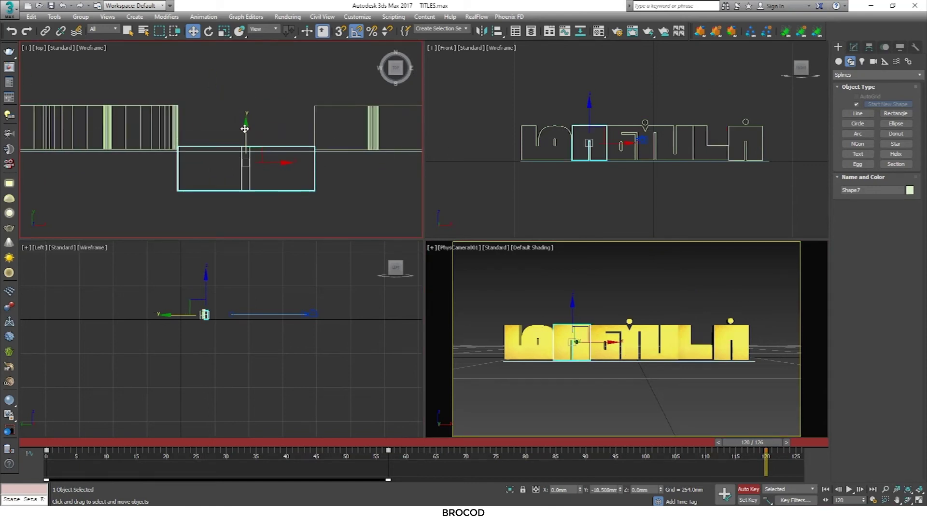
middle_click_drag(244, 124, 53, 124)
left_click(218, 120)
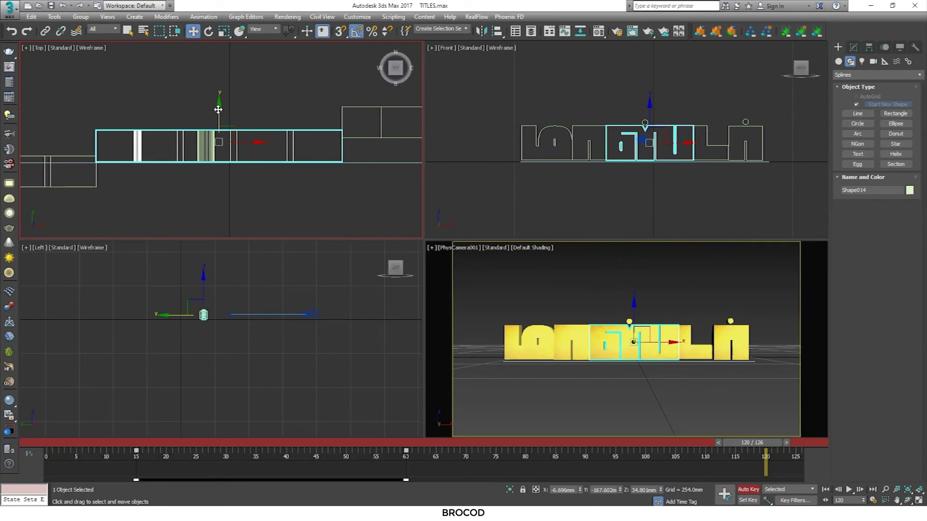
mouse_move(777, 442)
left_mouse_down()
mouse_move(30, 437)
mouse_move(118, 441)
left_mouse_up()
Render a test of the camera view at frame 12 from Render Setup
left_click(721, 297)
key("w")
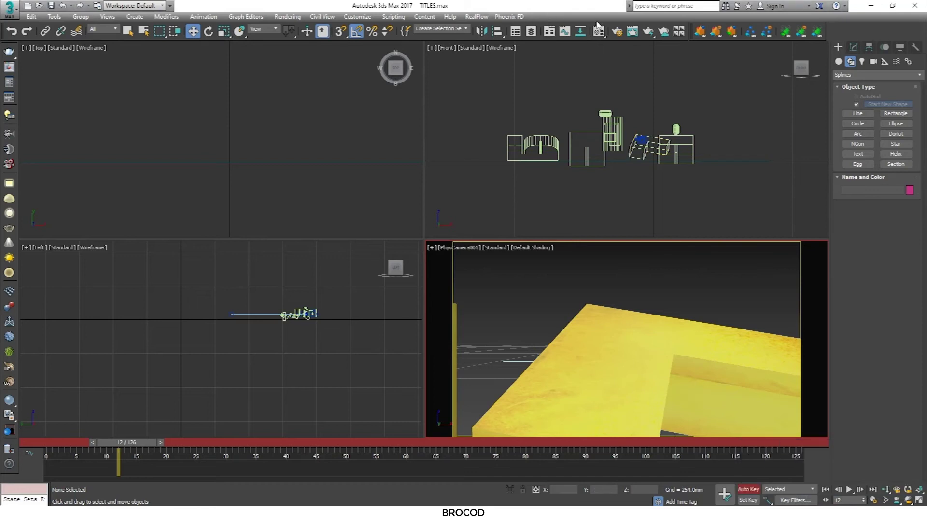
key("F10")
left_click(678, 68)
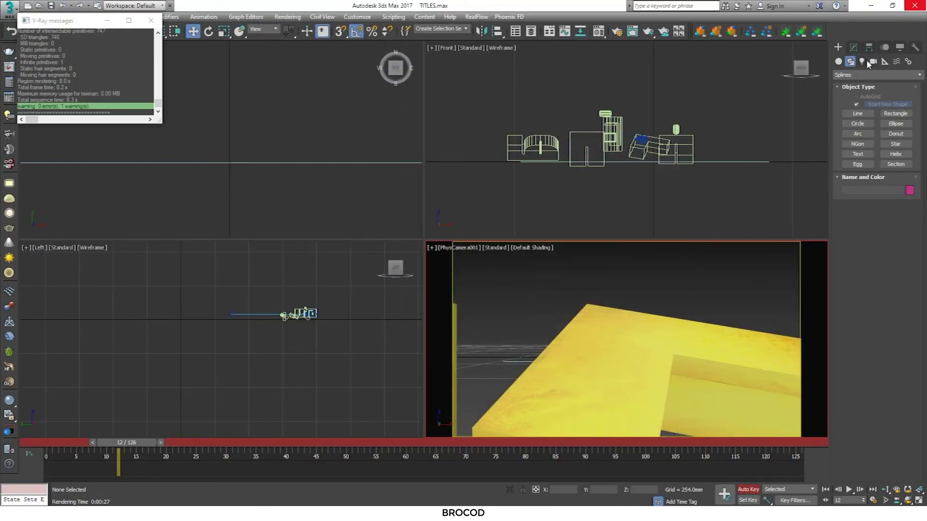
Inspect the dome light's parameters in the Modify panel, then select the plane light
left_click(899, 47)
left_click(722, 155)
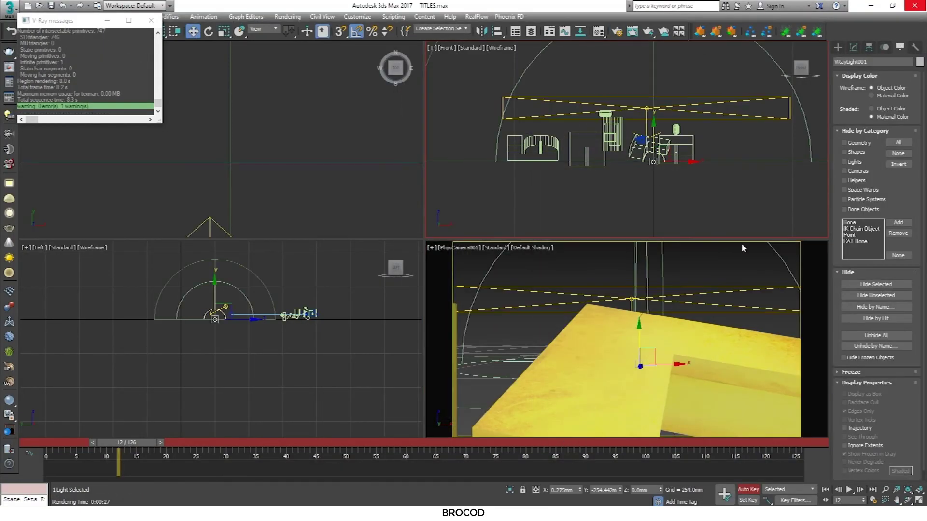
left_click(853, 48)
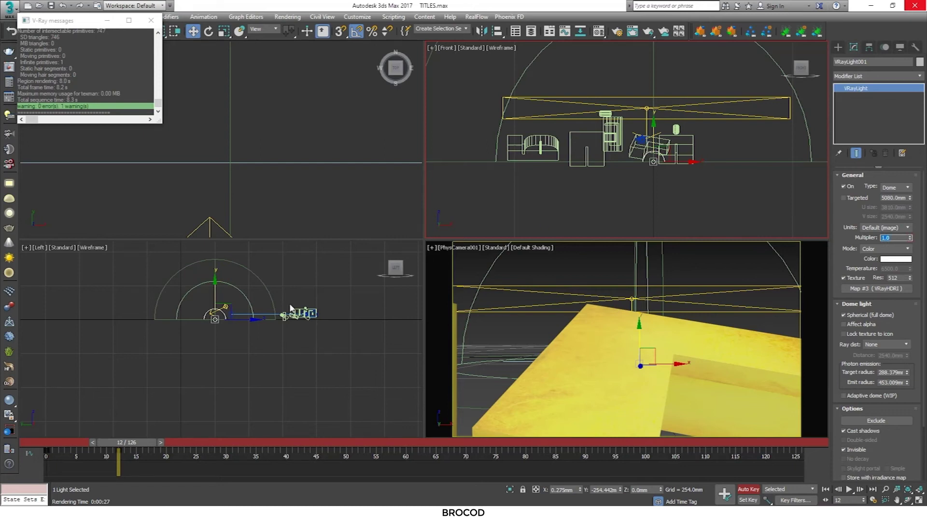
scroll(272, 301, "up", 4)
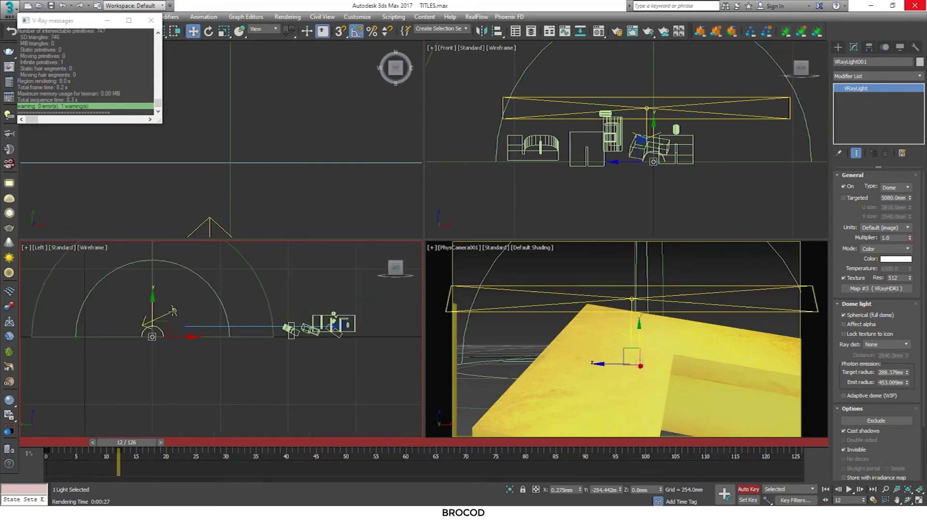
left_click(174, 310)
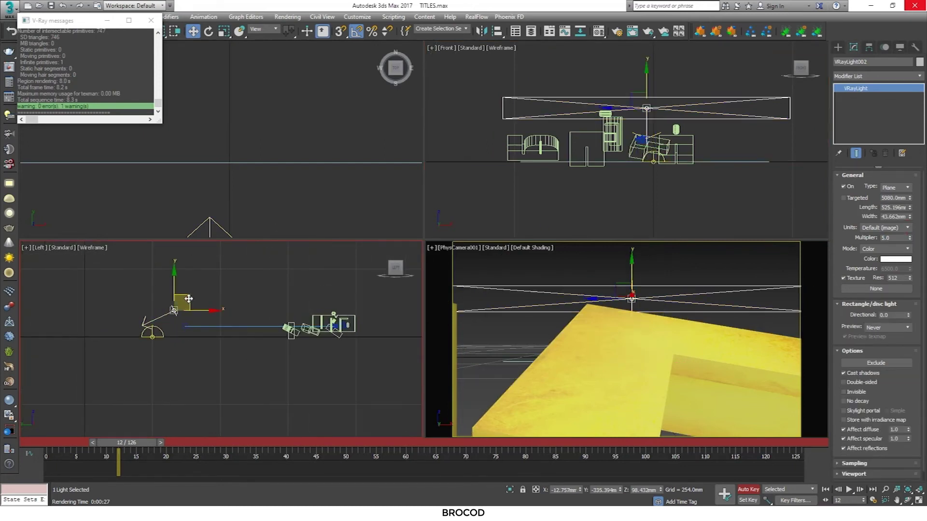
mouse_move(133, 442)
left_mouse_down()
mouse_move(381, 444)
mouse_move(130, 442)
left_mouse_up()
Re-render the camera view at frame 14 and select the physical camera
left_click(701, 277)
key("F10")
left_click(668, 75)
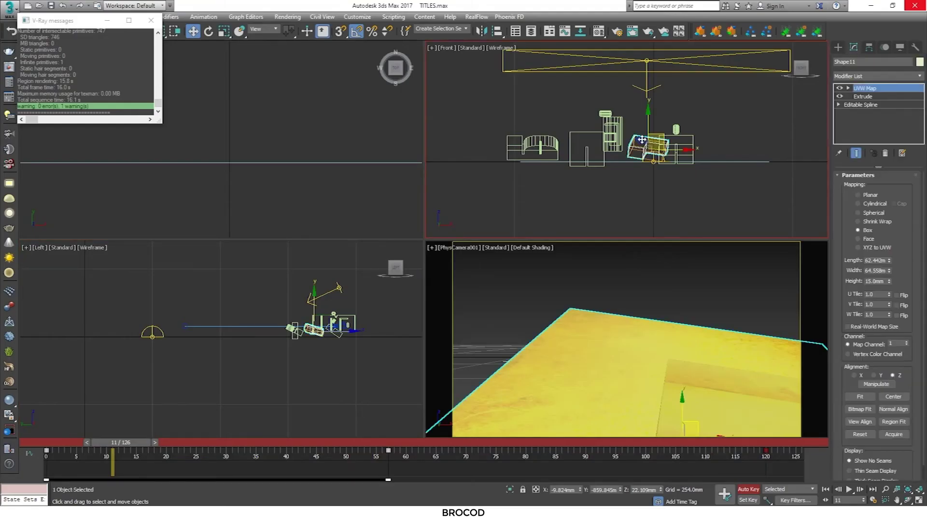
left_click(642, 140)
left_click(641, 140)
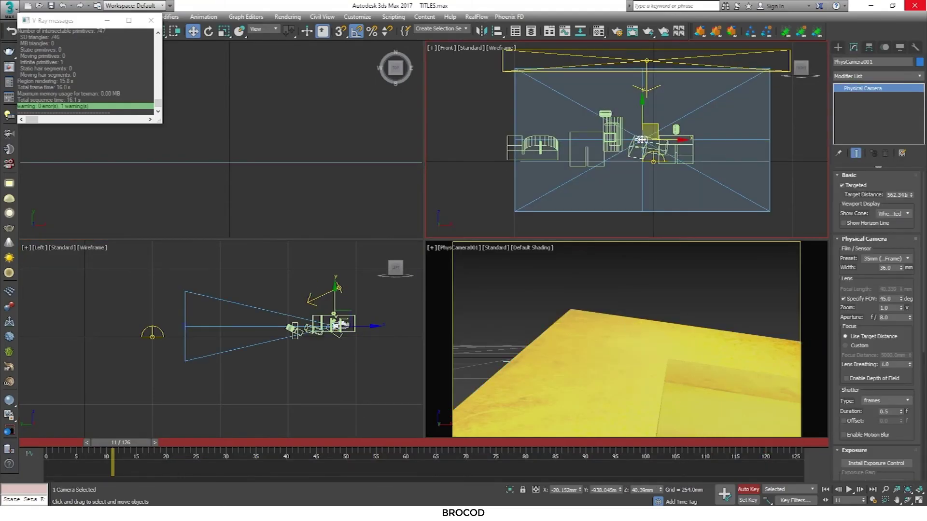
Raise PhysCamera001.Target so the camera looks level at the title
mouse_move(133, 442)
left_mouse_down()
mouse_move(68, 442)
mouse_move(414, 445)
mouse_move(110, 443)
left_mouse_up()
left_click(344, 307)
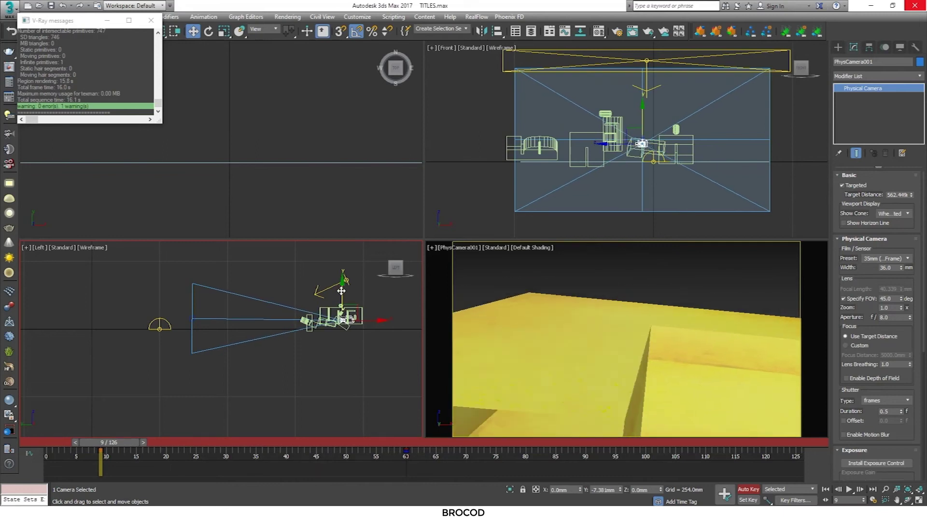
left_click(192, 319)
left_click_drag(193, 293, 196, 277)
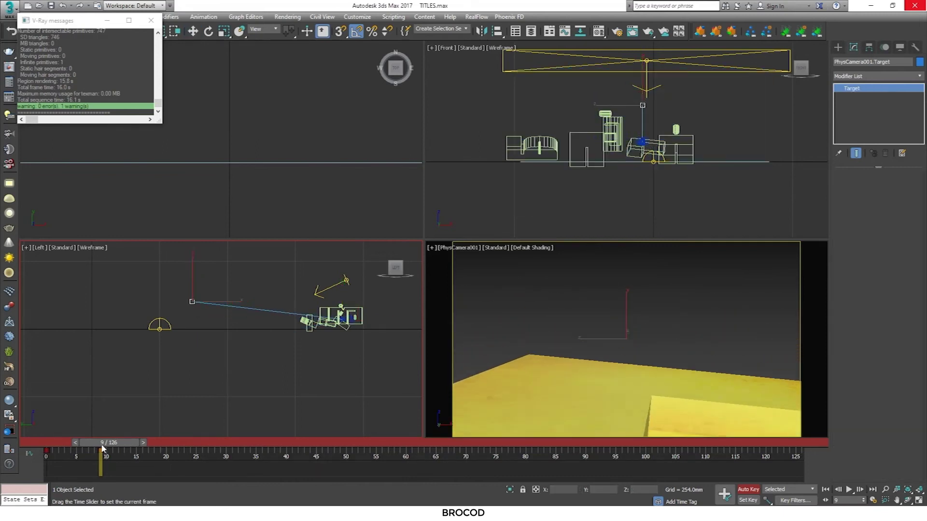
Move PhysCamera001 closer to frame the title at about 505.8 target distance
left_click_drag(103, 448, 423, 445)
left_click(347, 318)
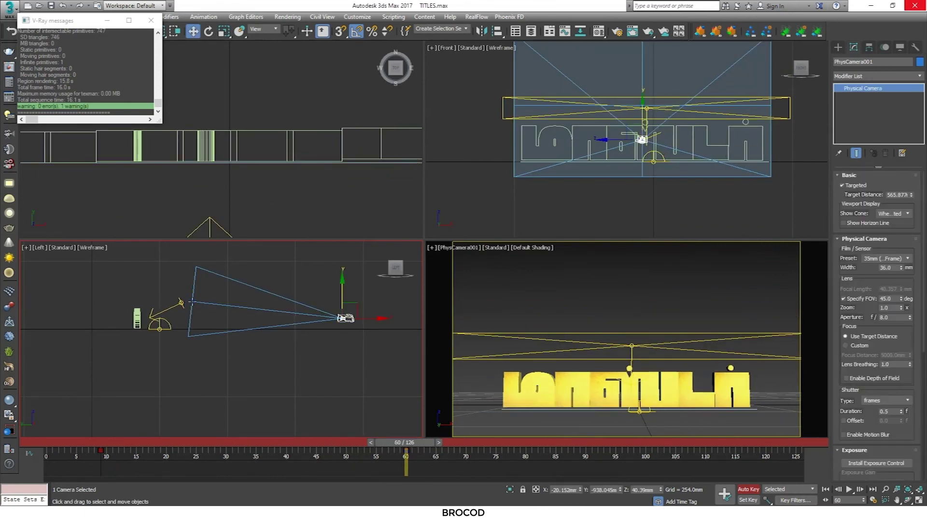
left_click_drag(192, 302, 192, 288)
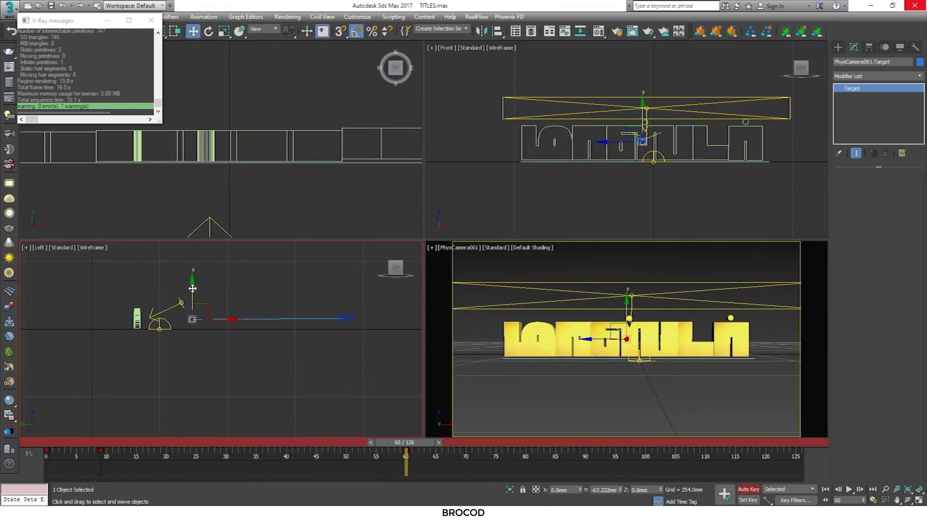
mouse_move(407, 451)
left_mouse_down()
mouse_move(103, 444)
mouse_move(911, 447)
left_mouse_up()
left_click(346, 318)
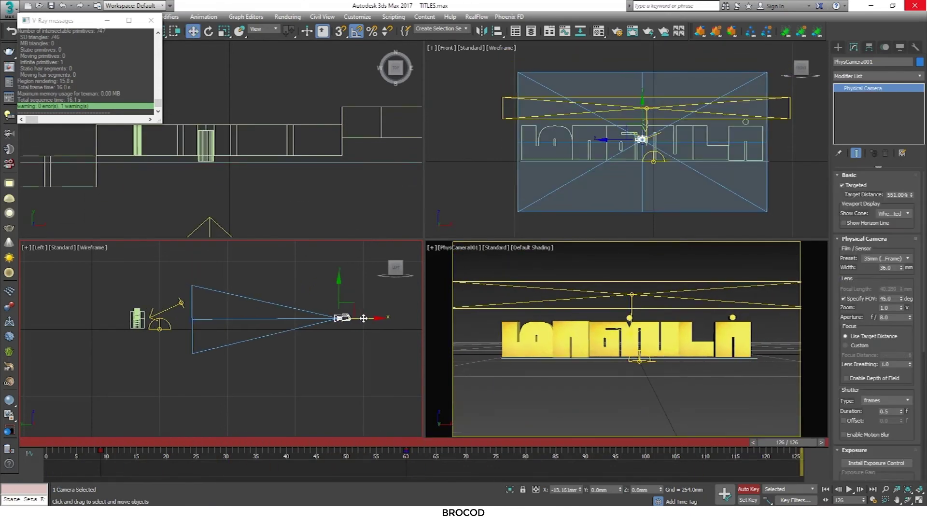
mouse_move(801, 463)
left_mouse_down()
mouse_move(120, 461)
mouse_move(821, 463)
left_mouse_up()
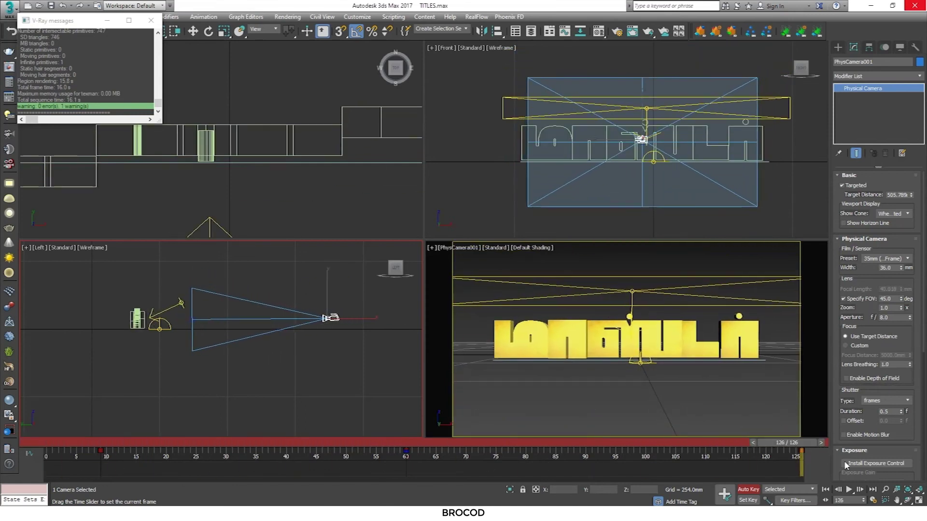
key("w")
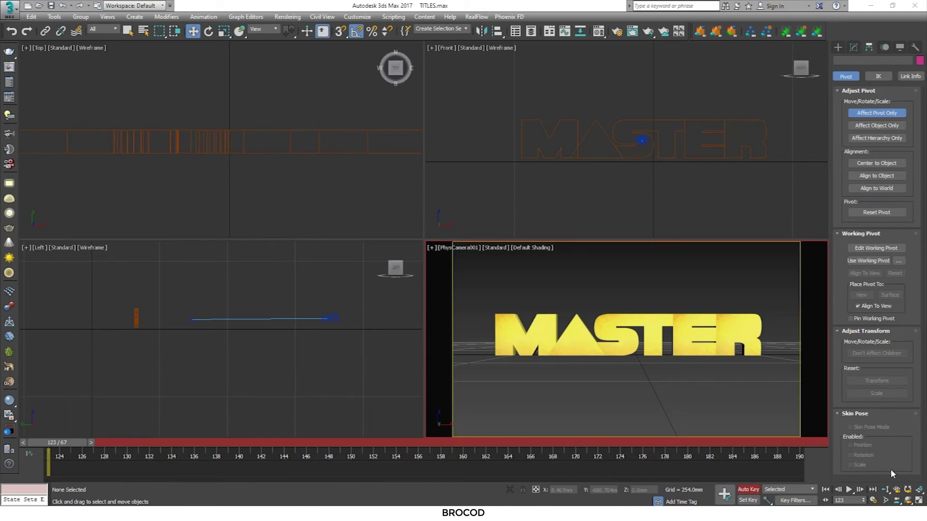
Select the five MASTER letters and scrub the timeline around frames 123–151
left_click_drag(330, 464, 1, 462)
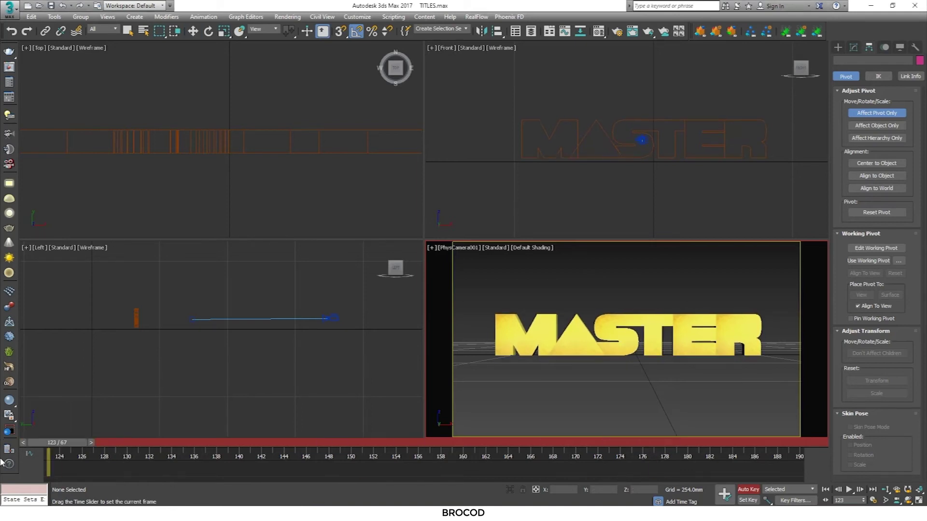
key("w")
left_click(234, 319)
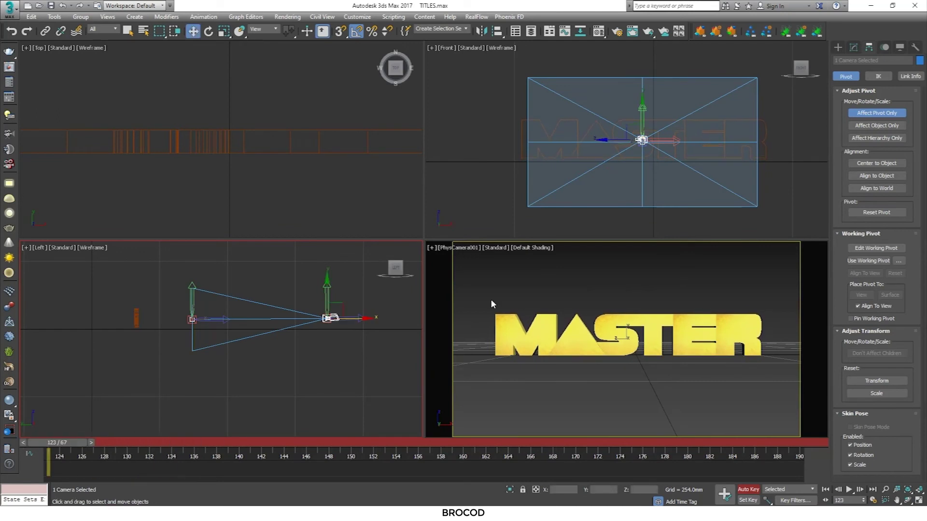
left_click_drag(491, 303, 772, 362)
left_click_drag(73, 443, 355, 442)
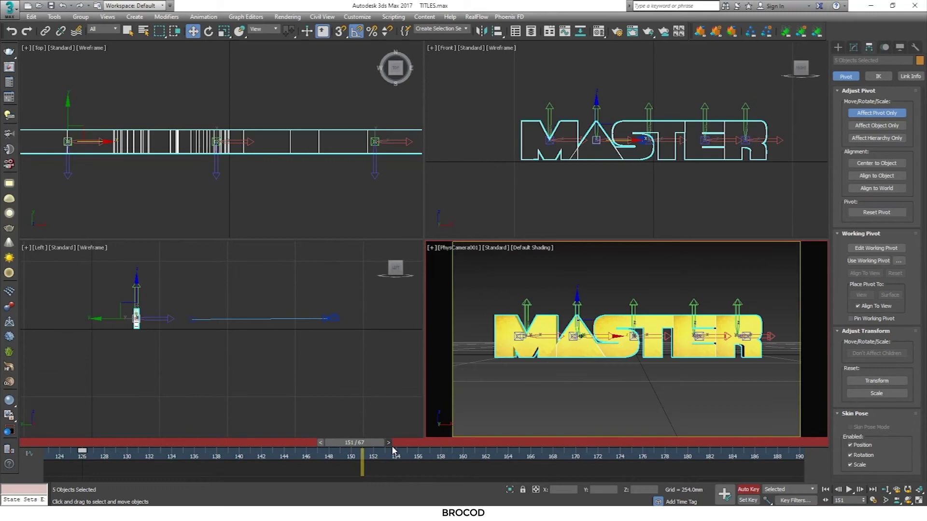
middle_click_drag(392, 450, 401, 459, "ctrl+alt")
left_click_drag(238, 465, 284, 466, "ctrl+alt")
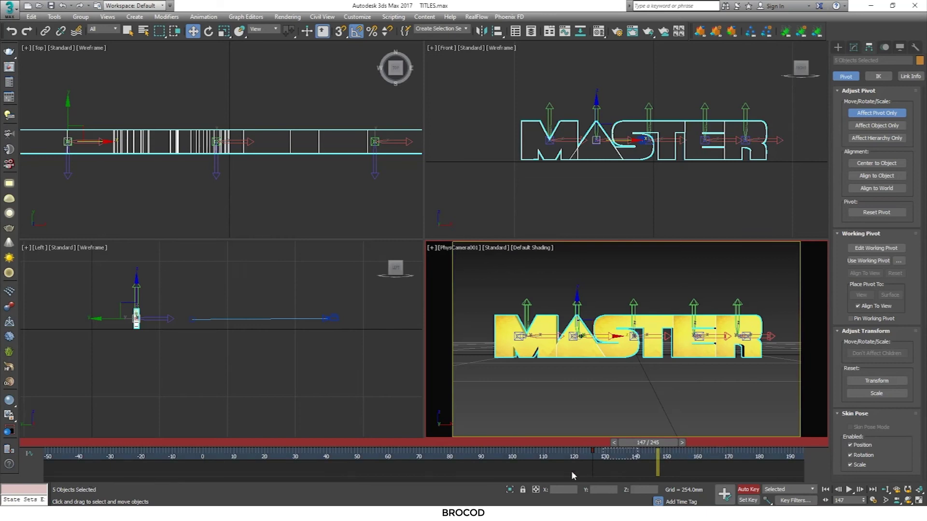
Set the animation range to frames 123–190 in Time Configuration, then clear the selection
left_click(896, 489)
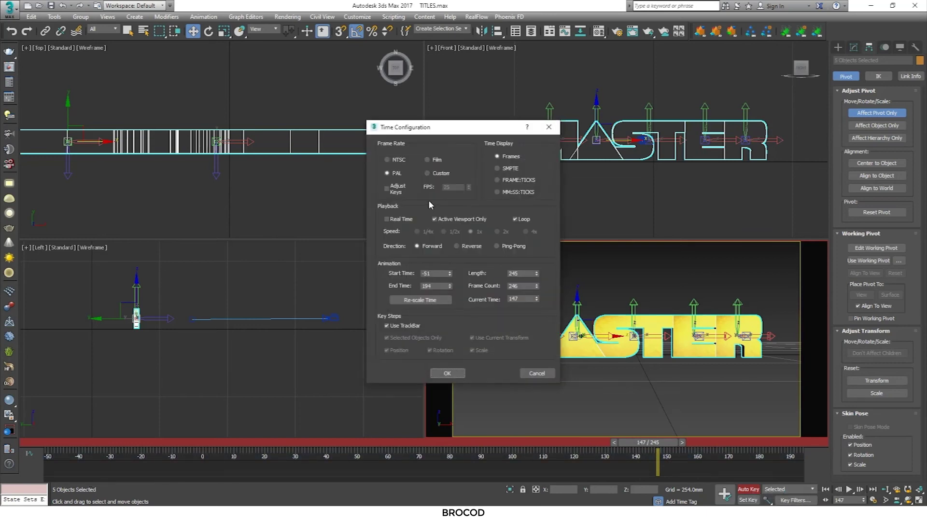
type("123")
key("Return")
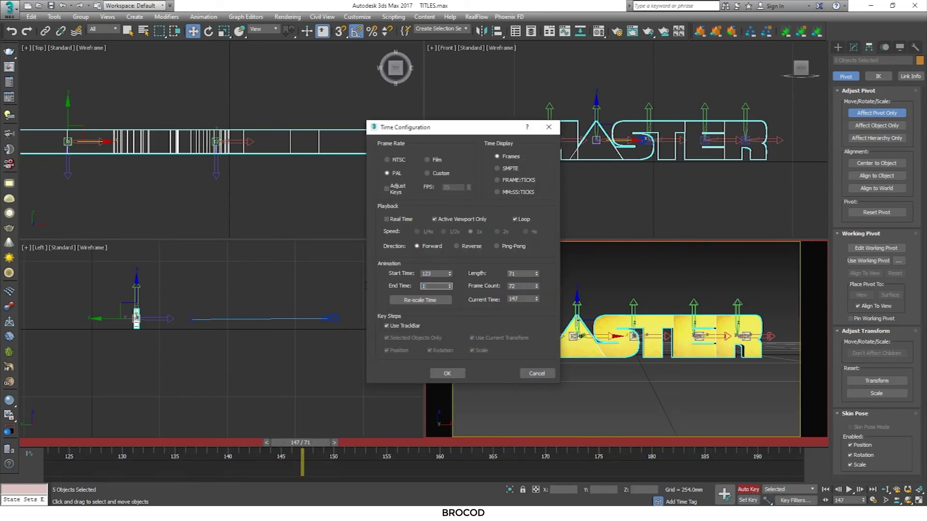
type("90")
key("Return")
left_click(444, 374)
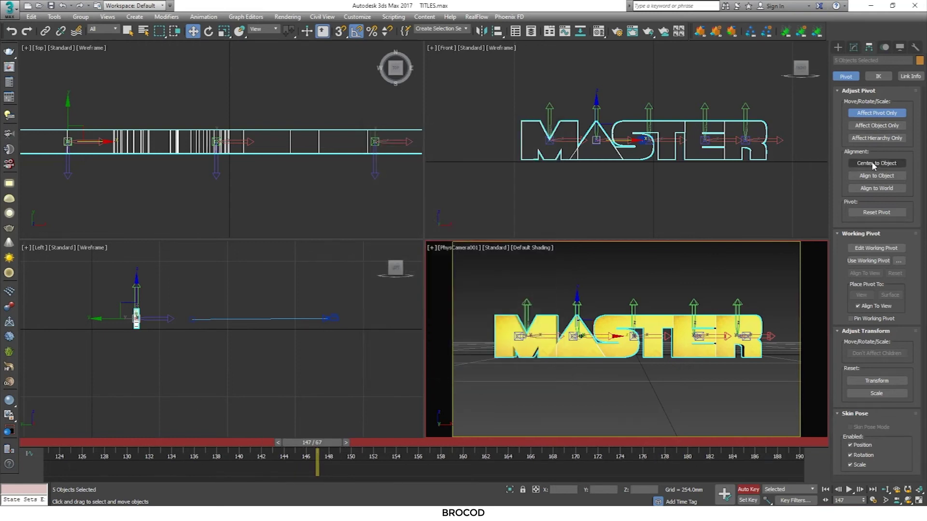
left_click(838, 47)
left_click(648, 285)
right_click(612, 282)
Rotate the five MASTER letters -90° about Y at frame 123 with Auto Key
left_click(525, 312)
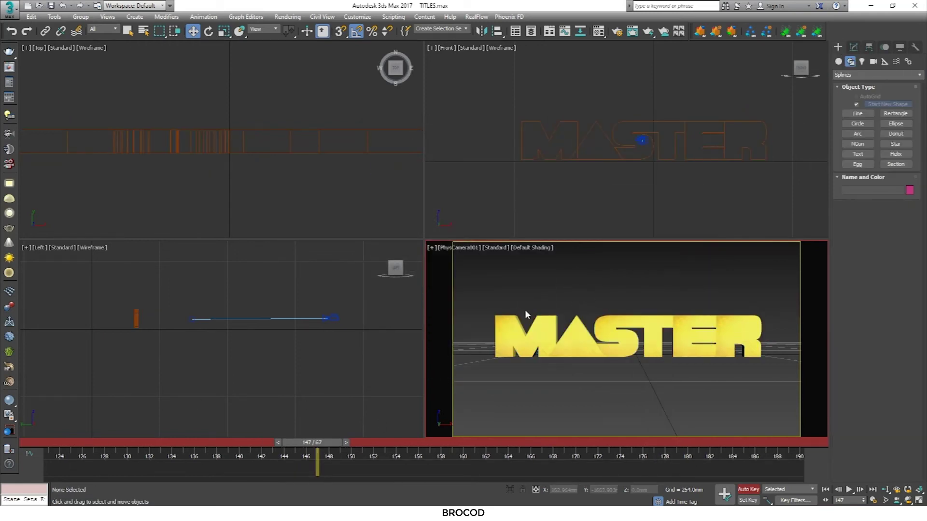
left_click_drag(781, 329, 781, 330)
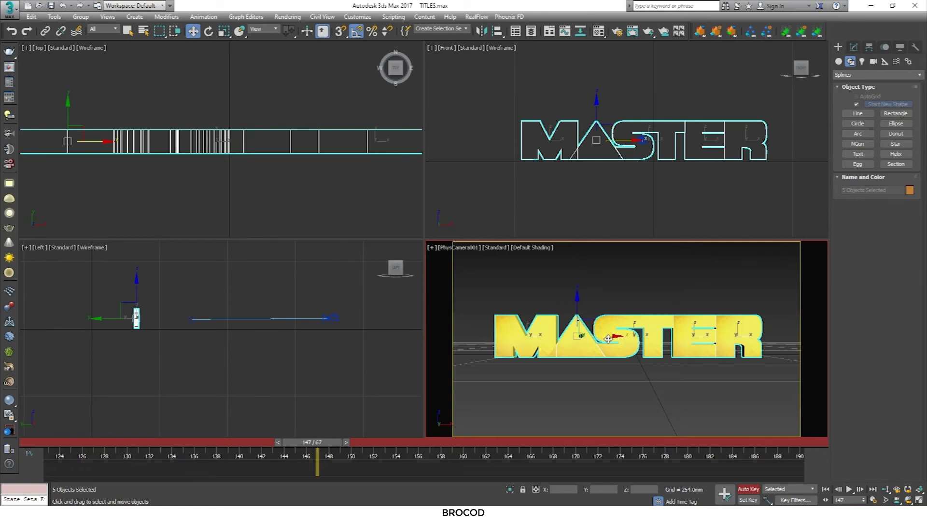
left_click(43, 442)
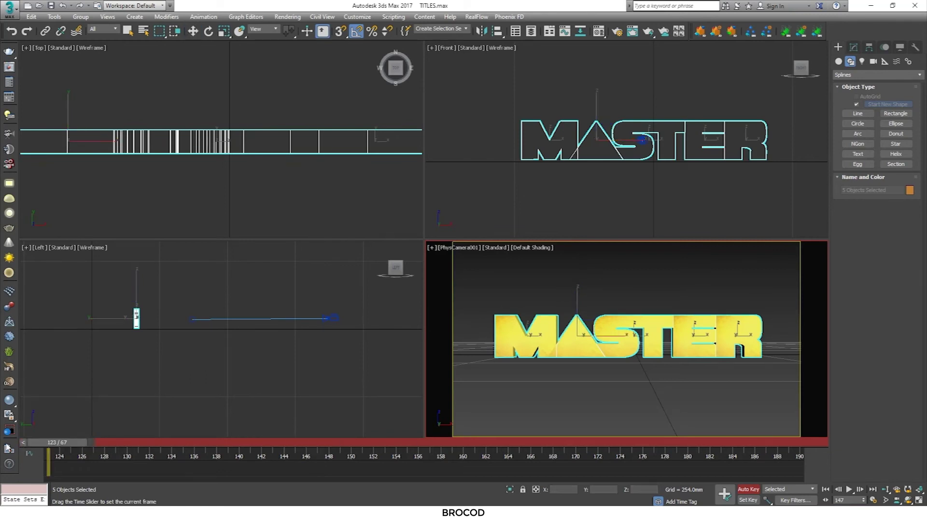
left_click(91, 442)
left_click(92, 442)
key("e")
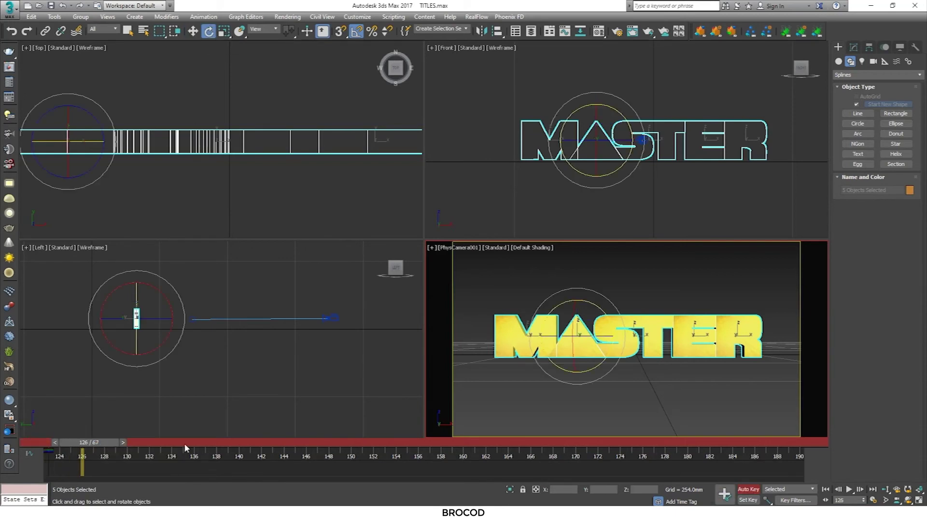
key("Home")
left_click(650, 153)
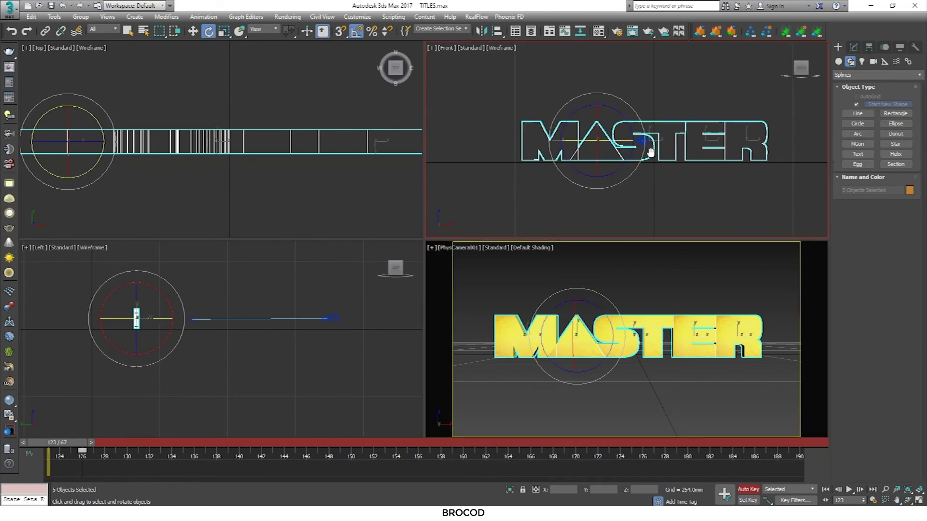
mouse_move(650, 153)
left_mouse_down()
mouse_move(572, 153)
mouse_move(565, 173)
left_mouse_up()
left_click_drag(57, 447, 791, 443)
Slide the A's triangle along the depth axis in the Top view
key("w")
left_click(203, 178)
left_click(207, 156)
scroll(207, 155, "up", 3)
middle_click_drag(297, 177, 225, 201)
left_click_drag(242, 110, 243, 144)
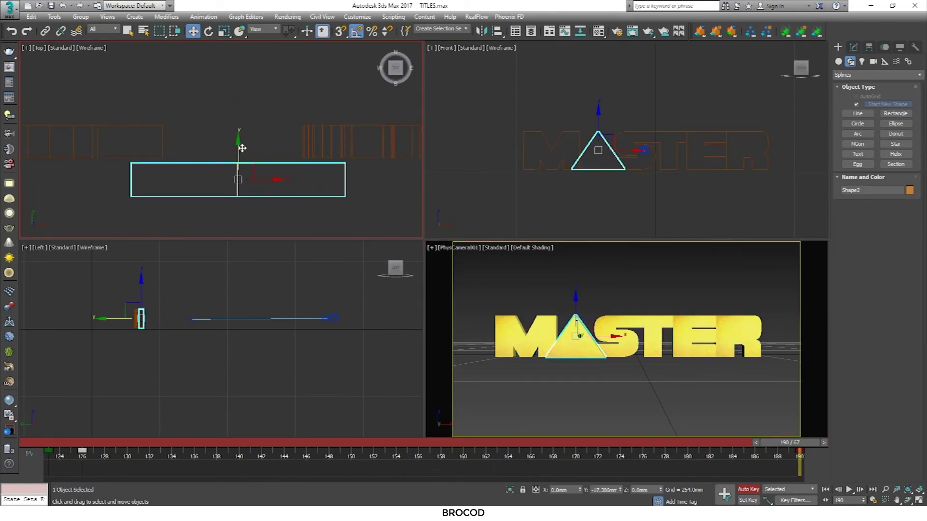
middle_click_drag(242, 144, 162, 175)
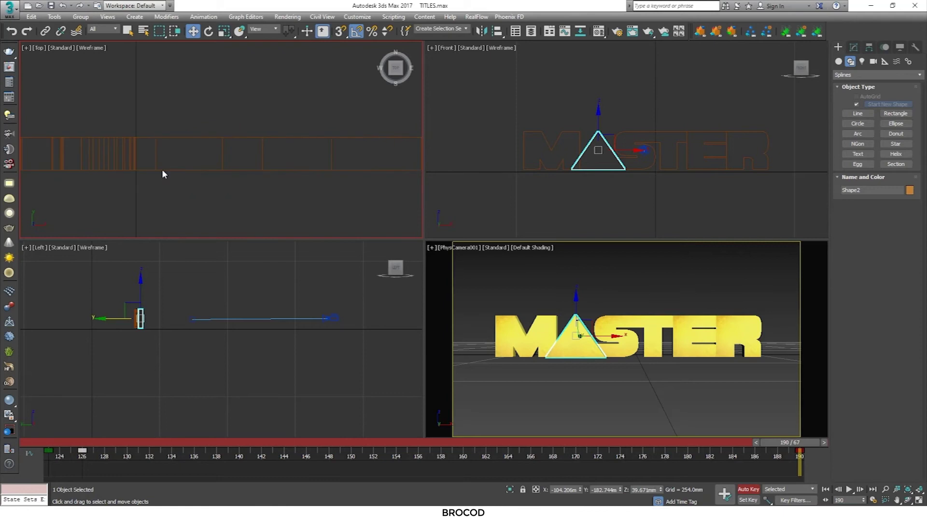
Offset the E and R shapes in depth and check the motion through frame 190
left_click(695, 333)
middle_click_drag(299, 175, 120, 144)
mouse_move(165, 99)
left_mouse_down()
mouse_move(165, 131)
mouse_move(167, 106)
left_mouse_up()
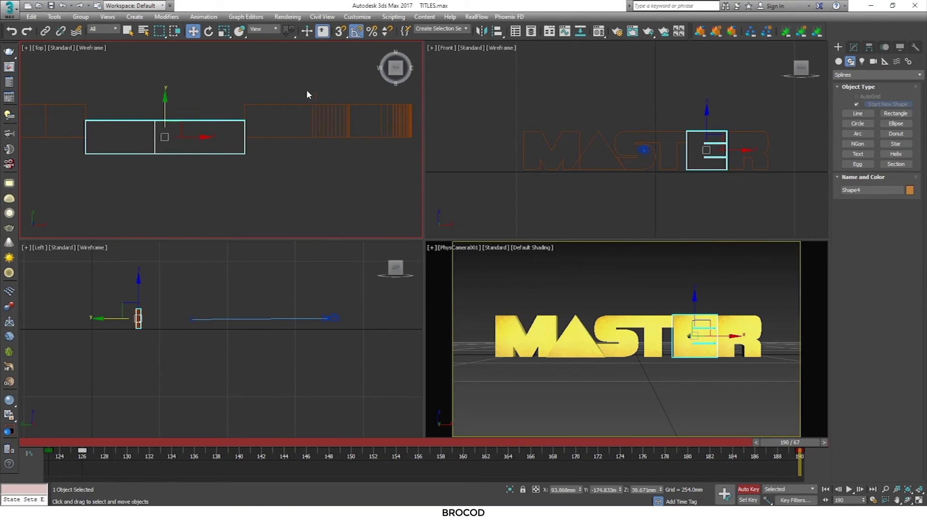
left_click(333, 104)
left_click_drag(333, 91, 332, 138)
left_click_drag(53, 442, 806, 443)
key("w")
left_click(435, 392)
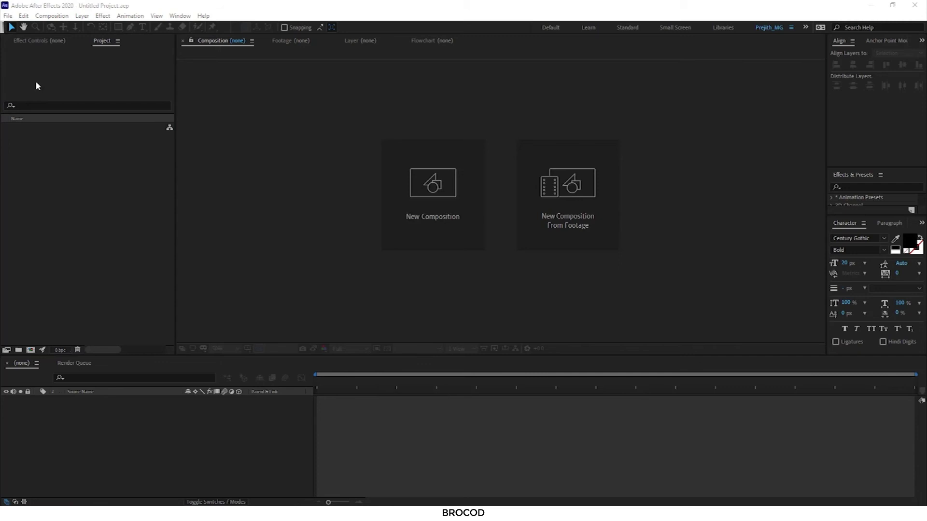
Import the rendered title PNG sequence and build the Tamil Title comp from it
left_click(9, 17)
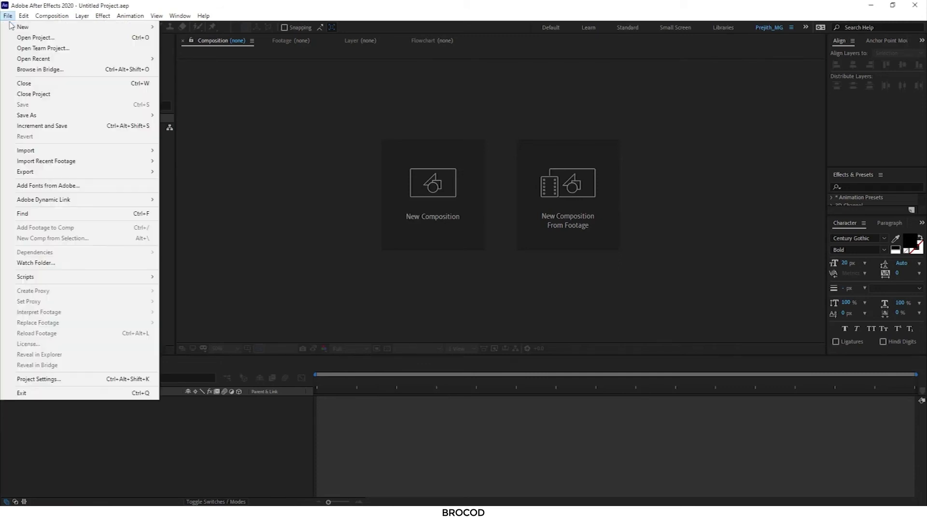
left_click(167, 176)
double_click(78, 163)
left_click(125, 89)
left_click(836, 491)
left_click(51, 176)
left_click_drag(48, 128, 30, 349)
left_click_drag(403, 382, 530, 376)
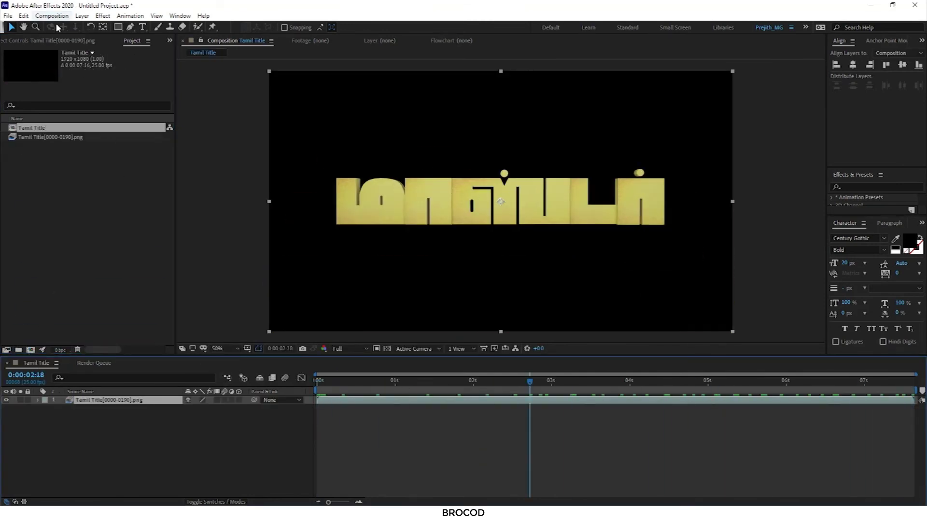
Add an adjustment layer with a Curves effect shaped into a brightening S-curve
left_click(82, 16)
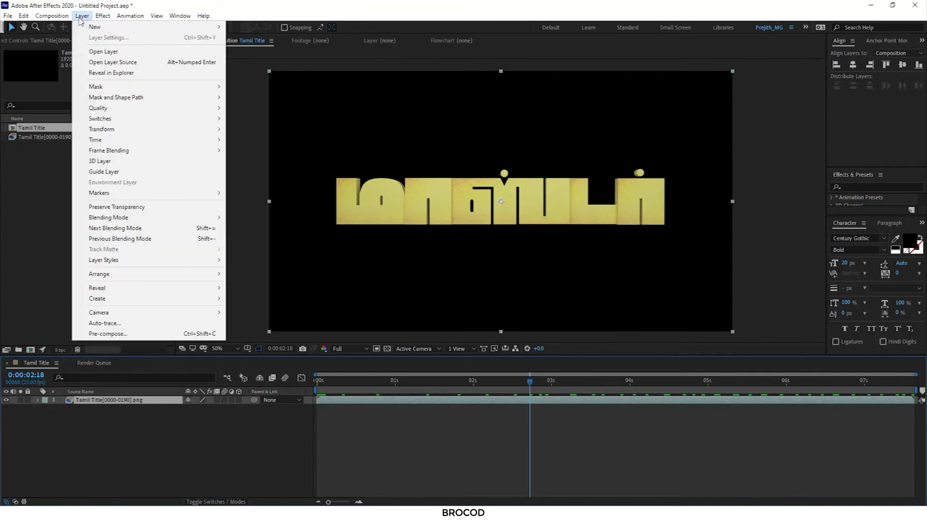
left_click(251, 92)
left_click(71, 43)
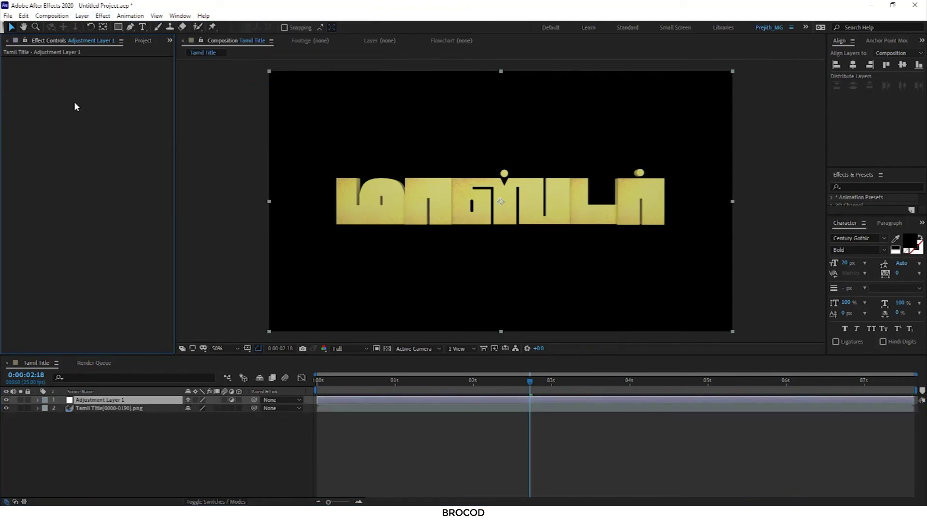
right_click(74, 99)
left_click(240, 345)
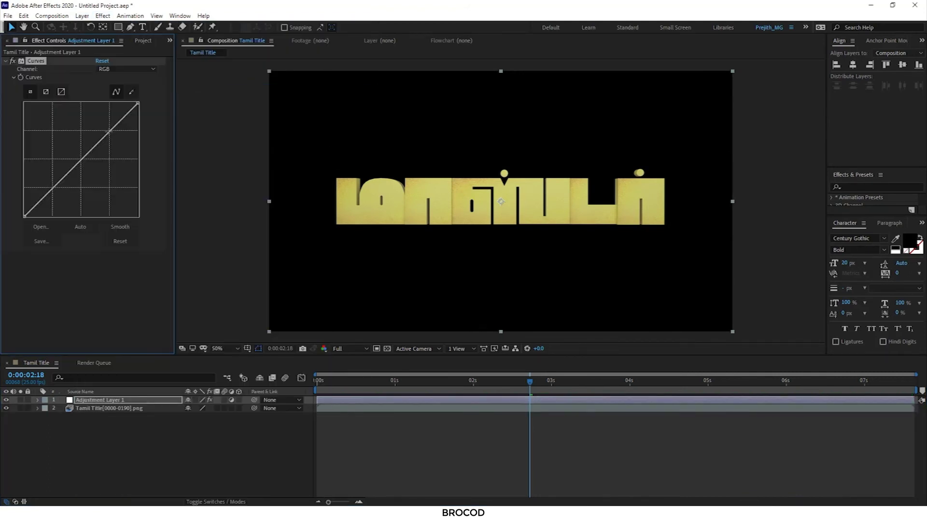
left_click_drag(110, 132, 106, 128)
left_click_drag(52, 180, 80, 176)
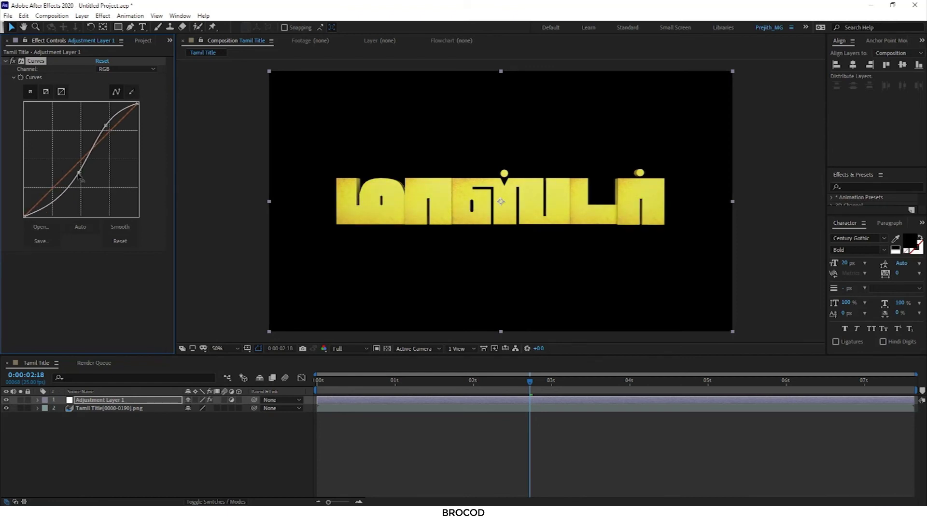
Raise the Red channel curve to warm the title, then show the Blue channel
left_click(126, 69)
left_click(120, 90)
left_click_drag(77, 163, 76, 155)
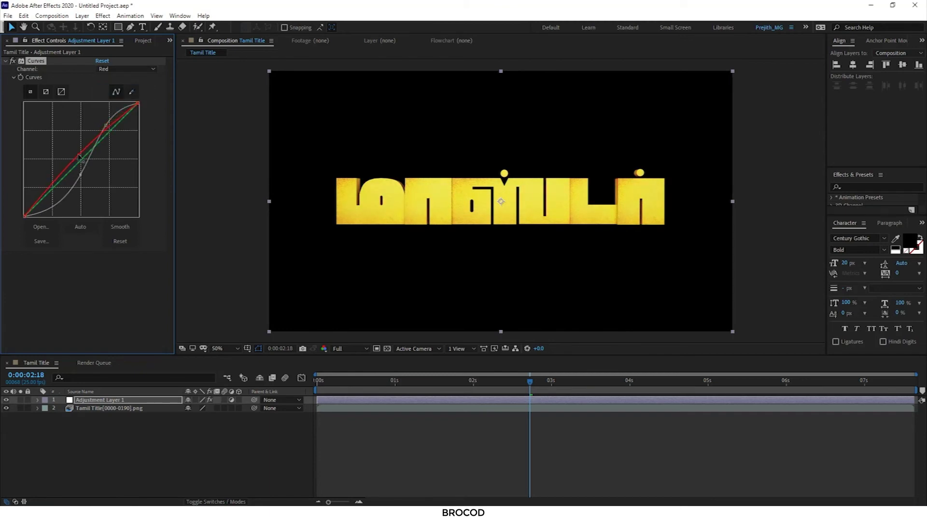
left_click(126, 69)
left_click(119, 122)
left_click(125, 69)
left_click(125, 69)
left_click(118, 111)
Add Levels with gamma 0.70 to the adjustment layer and collapse the effect settings
right_click(83, 306)
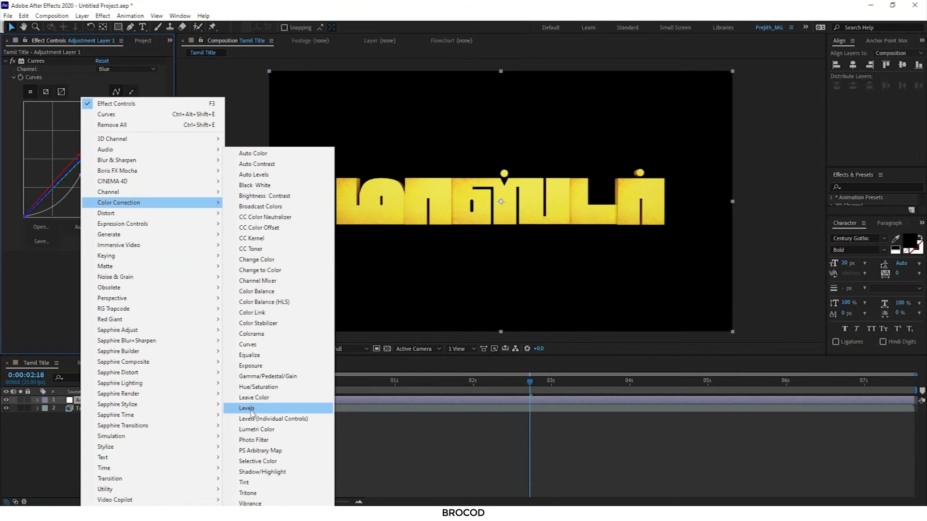
mouse_move(119, 203)
left_click(247, 408)
left_click_drag(91, 286, 107, 285)
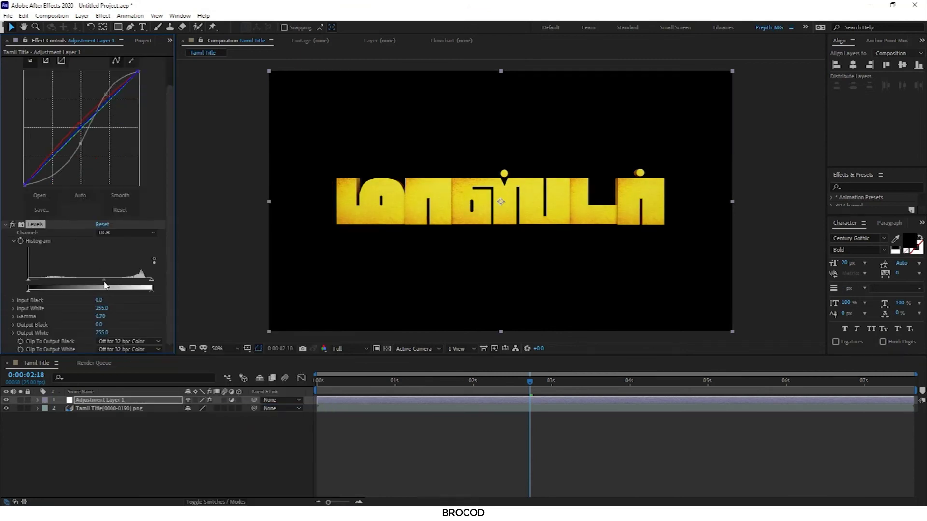
left_click(204, 354)
left_click(5, 104)
key("ctrl+grave")
left_click(82, 16)
left_click(87, 401)
left_click(103, 16)
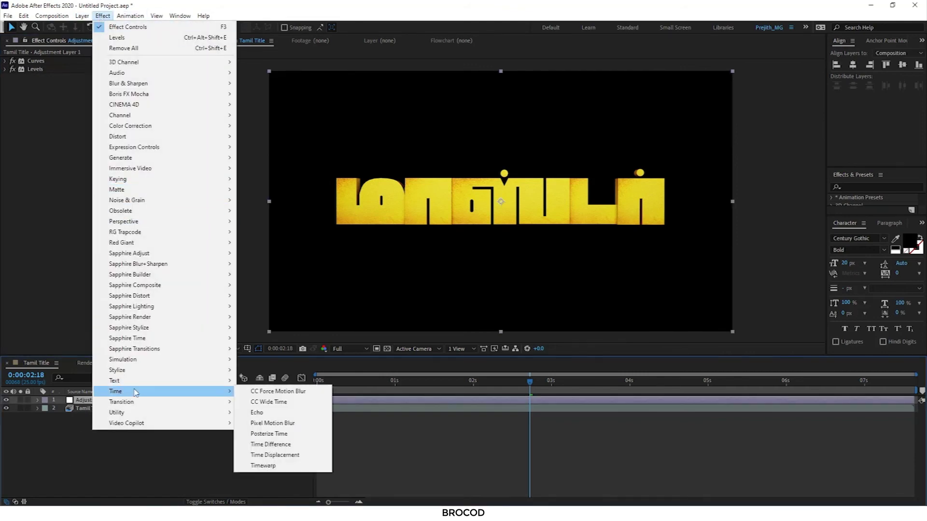
Place Pixel Motion Blur above Curves and Levels, then preview the title animation
left_click(263, 422)
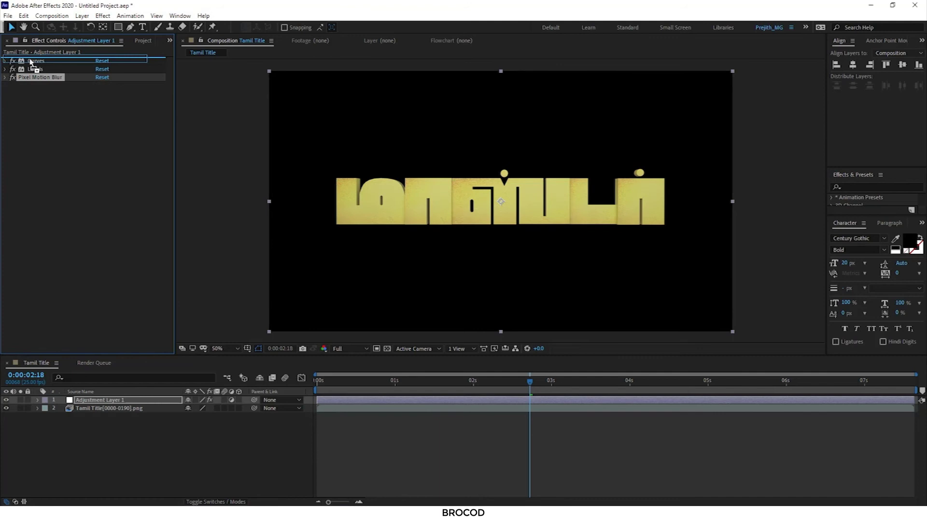
left_click_drag(14, 78, 29, 60)
left_click(279, 433)
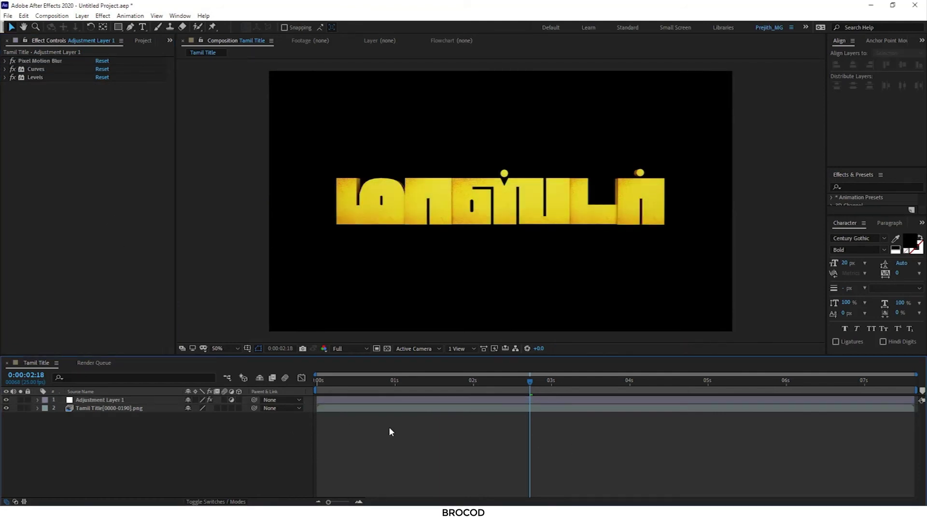
key("space")
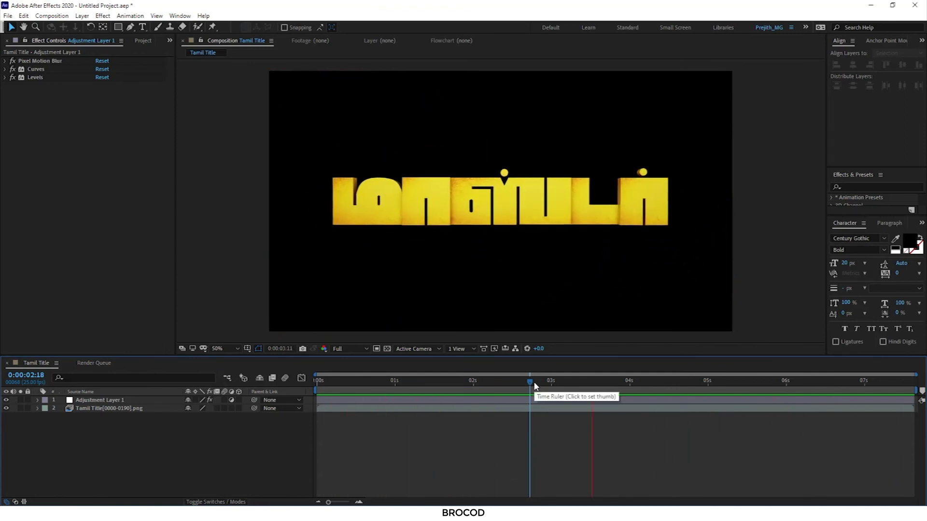
Import the vlcsnap MASTER title-card snapshot, view it, then select Yellow Solid 1
key("space")
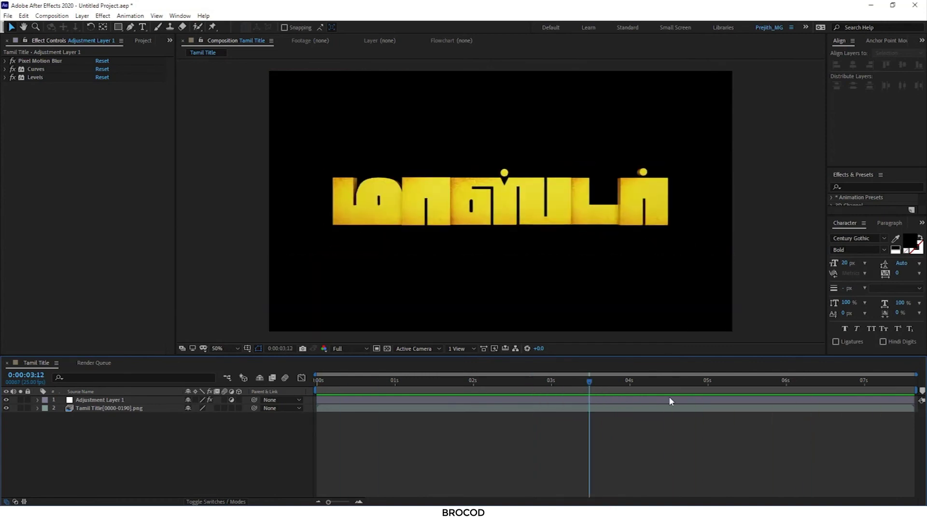
left_click(143, 40)
double_click(74, 207)
left_click(270, 27)
double_click(117, 95)
double_click(224, 93)
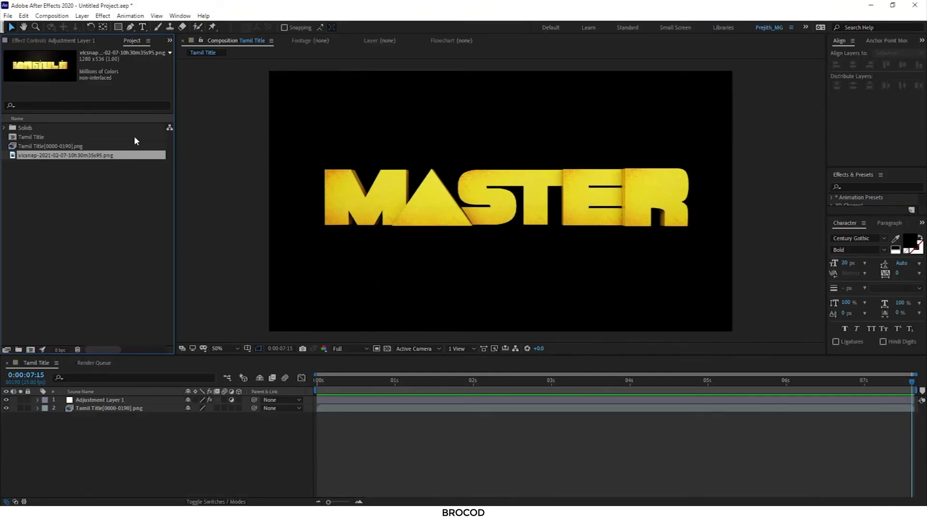
double_click(34, 155)
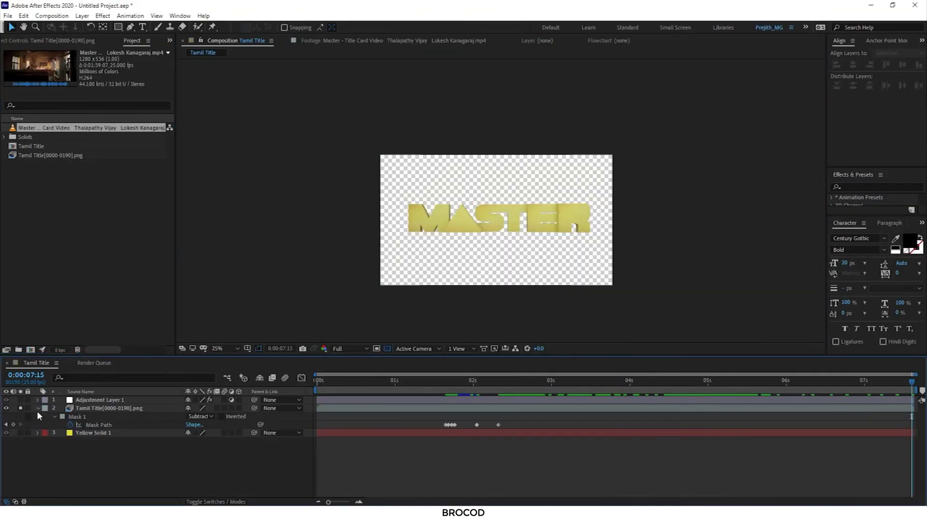
left_click(92, 416)
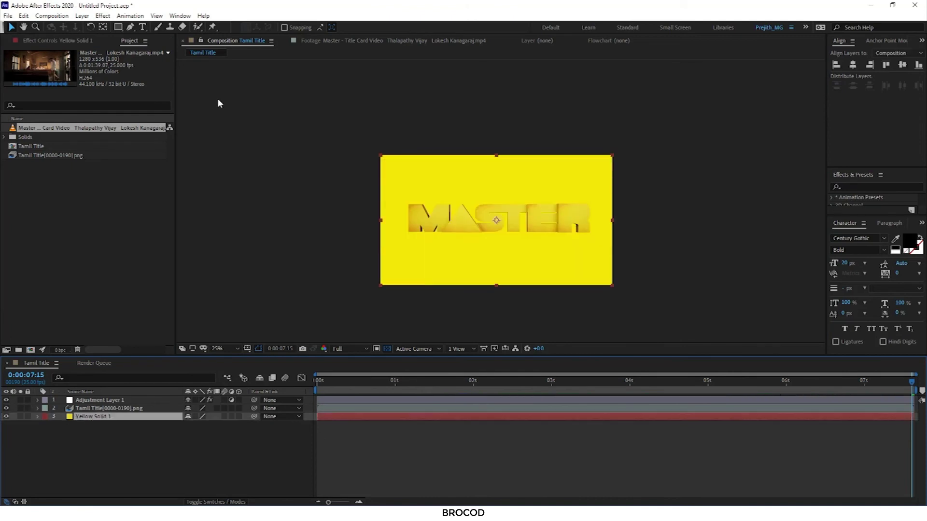
left_click(82, 16)
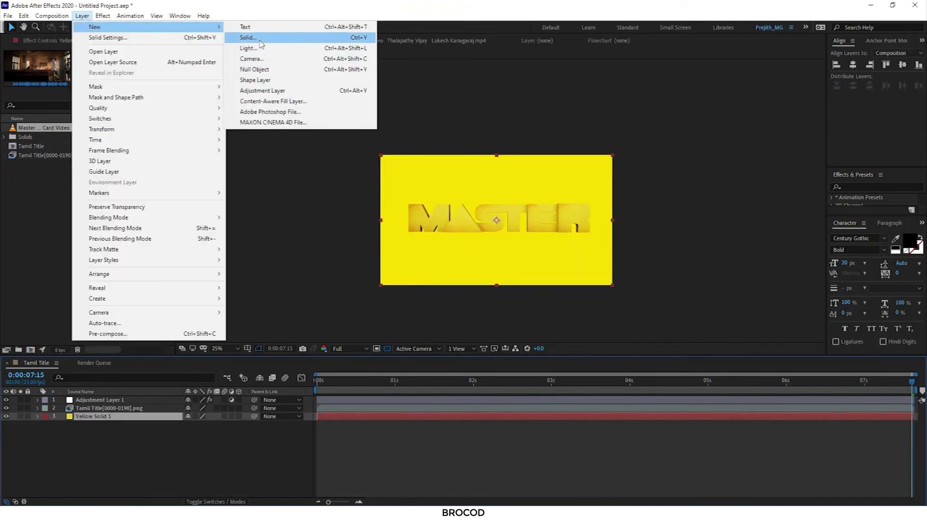
Create a near-black bluish solid and move it to the bottom of the layer stack
left_click(310, 35)
left_click(201, 256)
left_click(233, 187)
left_click(198, 255)
left_click_drag(156, 251, 158, 238)
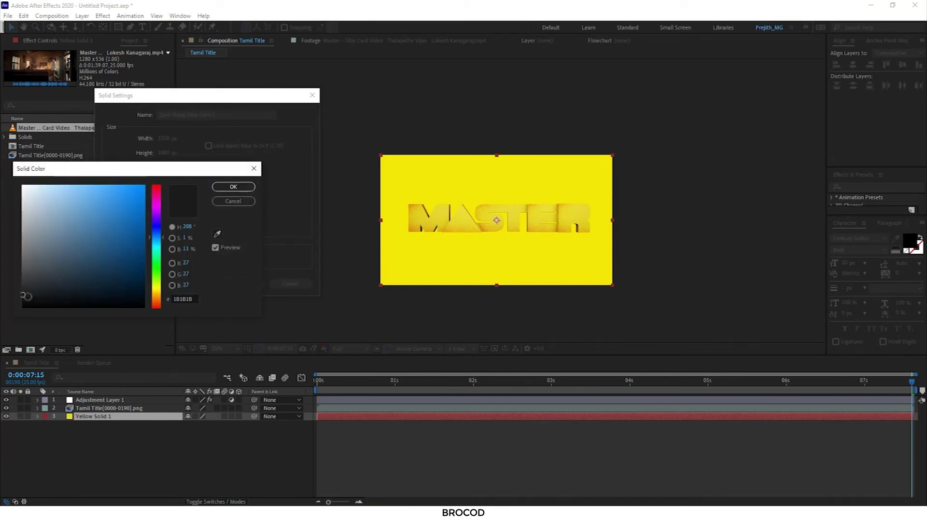
left_click_drag(29, 292, 19, 287)
key("Return")
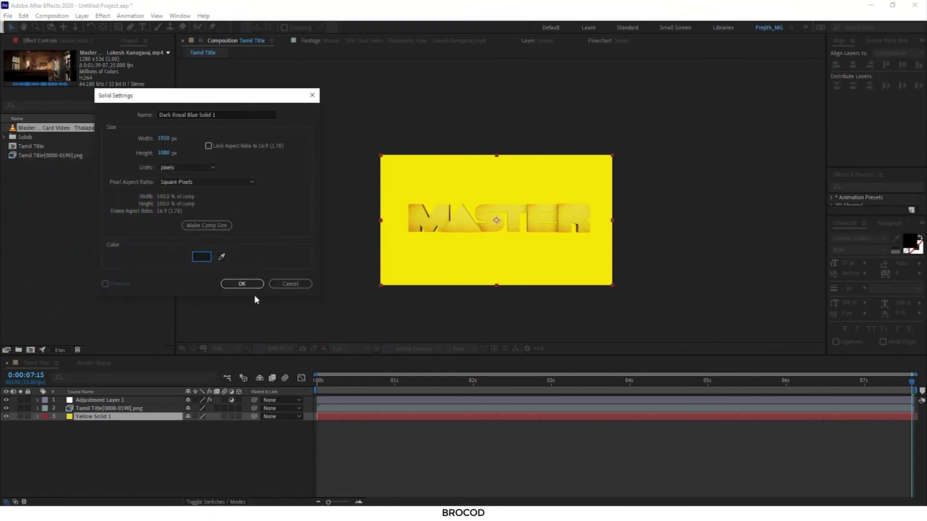
left_click(244, 284)
left_click_drag(96, 400, 91, 435)
Draw an ellipse mask for Yellow Solid 1 and feather it to 1001 pixels
left_click_drag(118, 32, 155, 48)
left_click_drag(496, 177, 511, 196, "ctrl+shift")
left_click(97, 416)
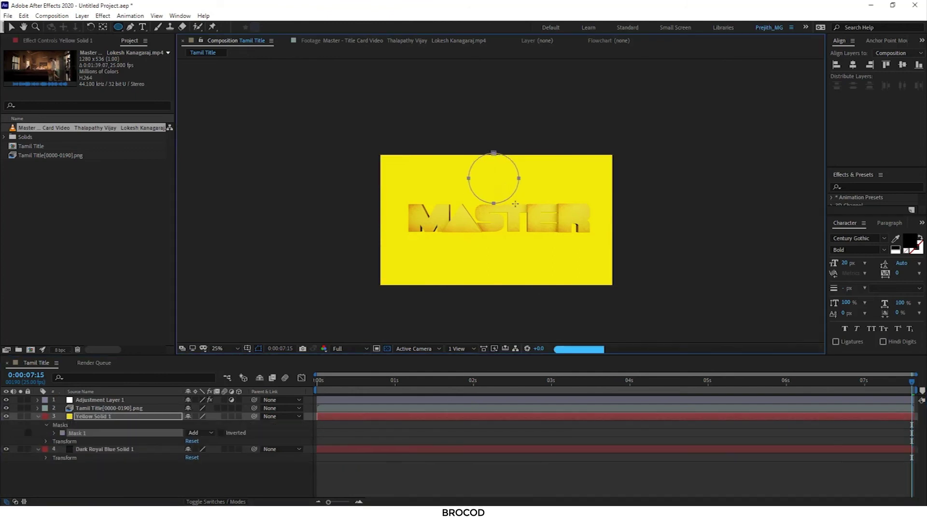
key("f")
left_click_drag(200, 432, 465, 428)
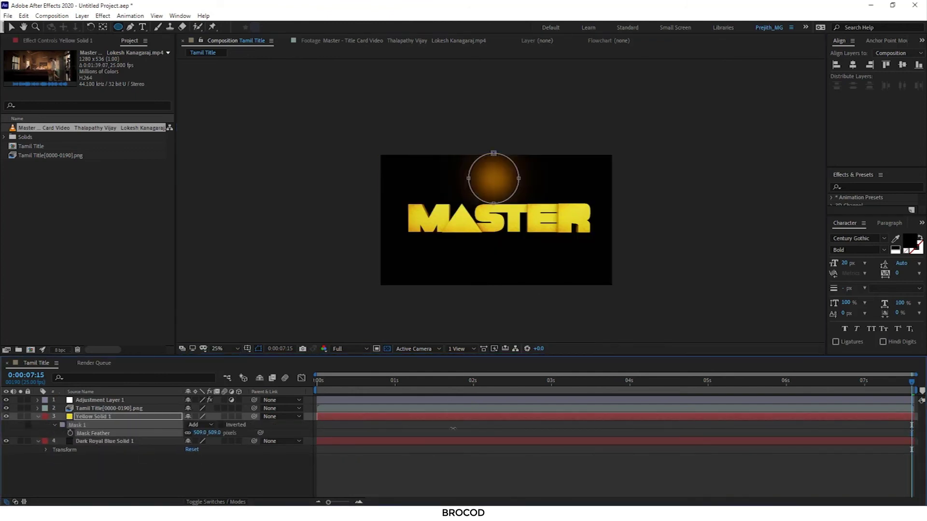
left_click(10, 27)
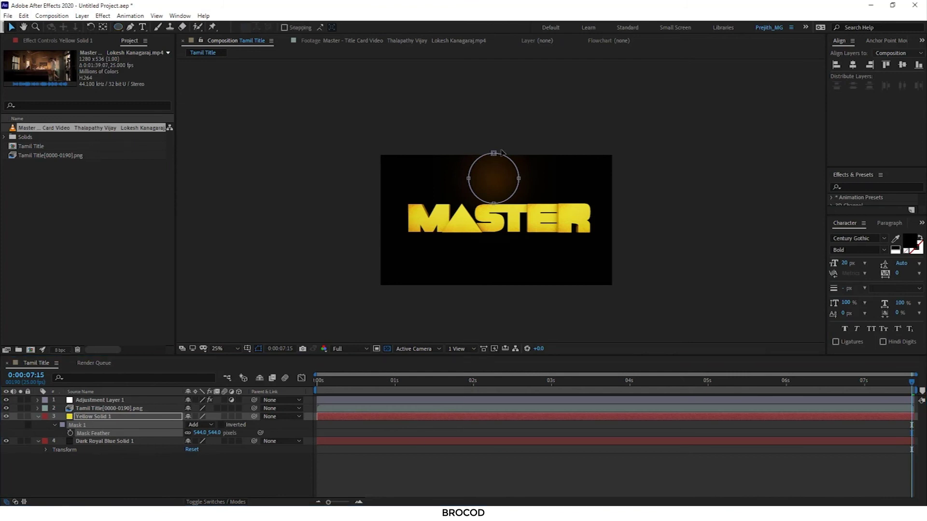
left_click(520, 165)
mouse_move(494, 153)
left_mouse_down("ctrl+shift")
mouse_move(493, 125)
mouse_move(499, 163)
left_mouse_up("ctrl+shift")
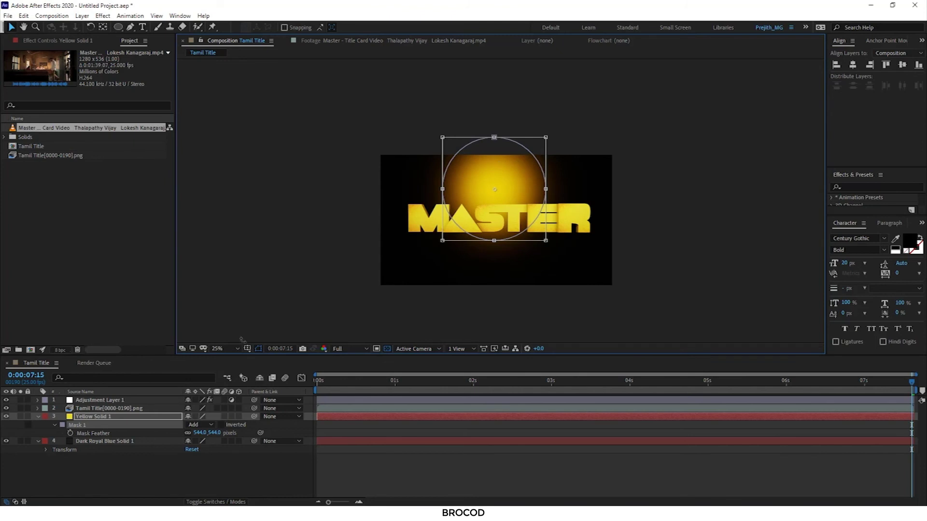
left_click_drag(200, 432, 337, 429)
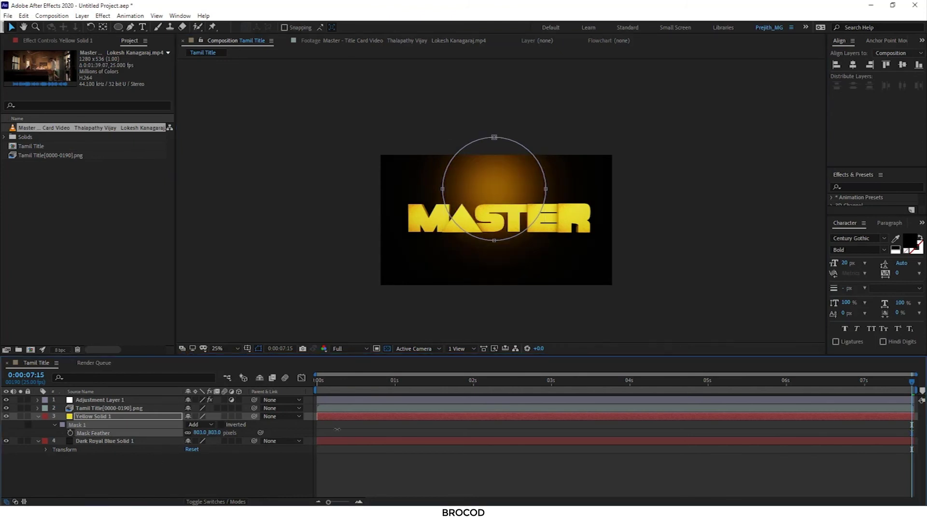
left_click_drag(222, 430, 308, 430)
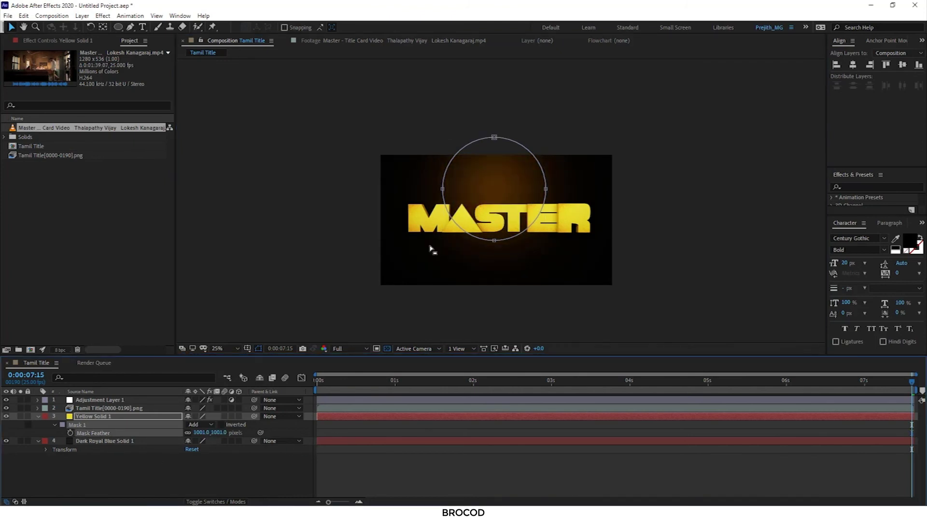
Scale the feathered circle larger and set Yellow Solid 1 opacity to 53%
key("period")
key("period")
double_click(584, 145)
left_click_drag(591, 73, 627, 56, "ctrl")
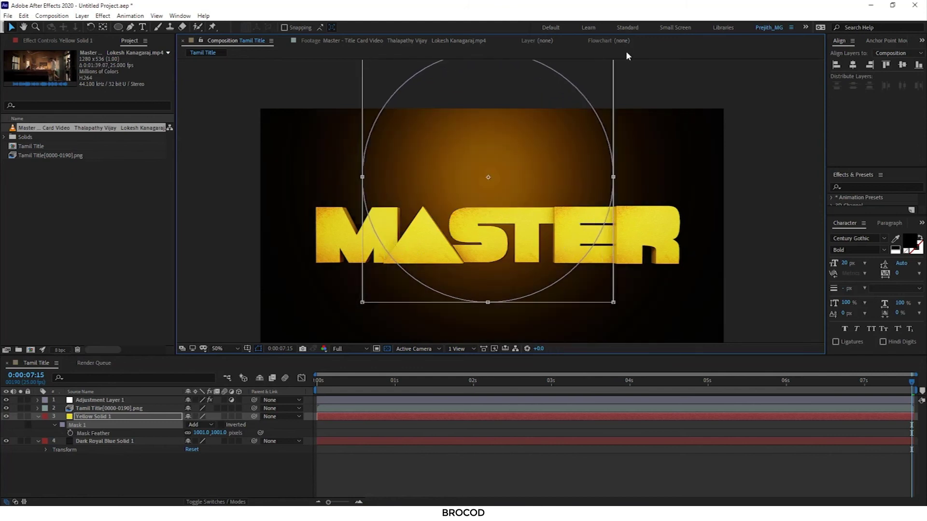
key("Return")
key("t")
left_click(190, 424)
type("20")
key("Return")
mouse_move(188, 425)
left_mouse_down()
mouse_move(330, 432)
mouse_move(306, 446)
left_mouse_up()
left_click_drag(196, 425, 198, 424)
key("F2")
scroll(548, 124, "down", 2)
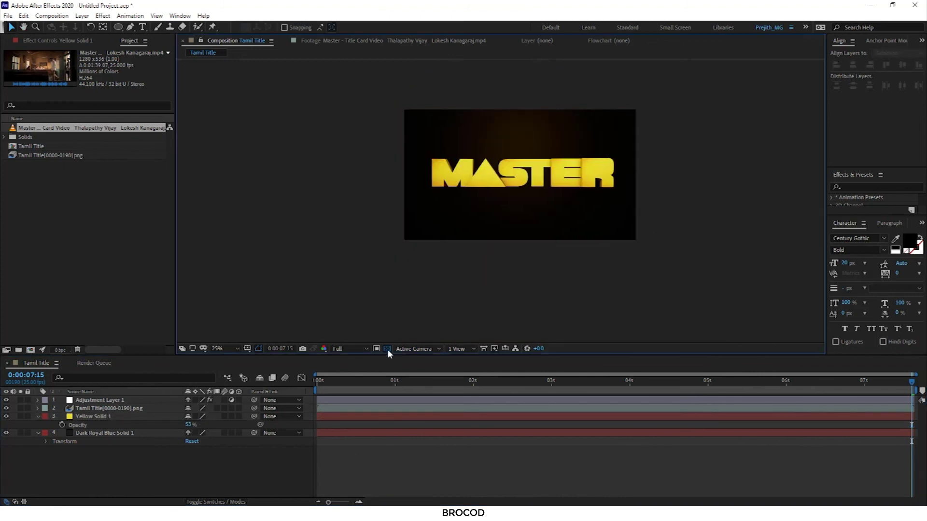
Recolour the Yellow Solid 1 layer to grey-yellow A19E6E in Solid Settings
left_click(334, 41)
left_click(235, 40)
left_click(93, 416)
left_click(82, 15)
left_click(101, 36)
left_click(124, 260)
left_click(71, 217)
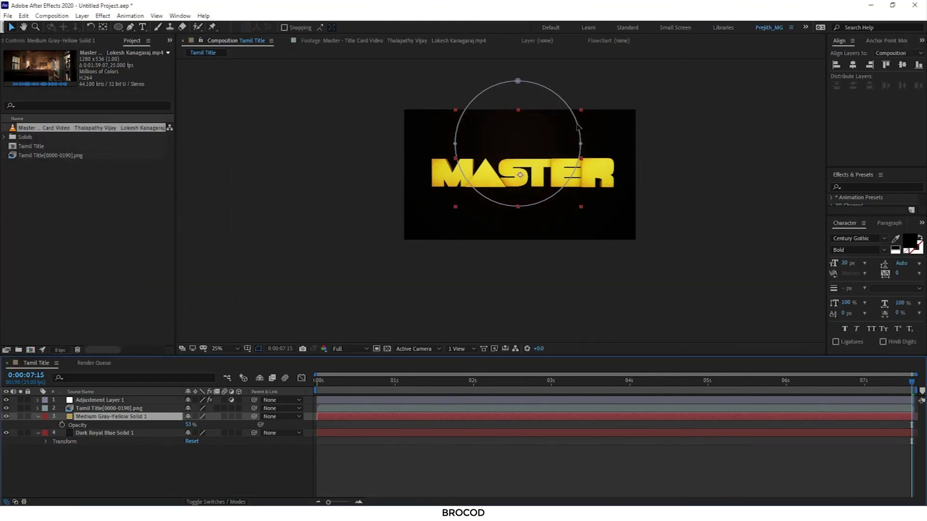
Free-transform the glow mask larger and scrub through the title animation
double_click(577, 126)
mouse_move(581, 81)
left_mouse_down("ctrl")
mouse_move(594, 67)
mouse_move(604, 84)
left_mouse_up("ctrl")
scroll(578, 302, "up", 1)
left_click(335, 382)
left_click_drag(353, 384, 884, 386)
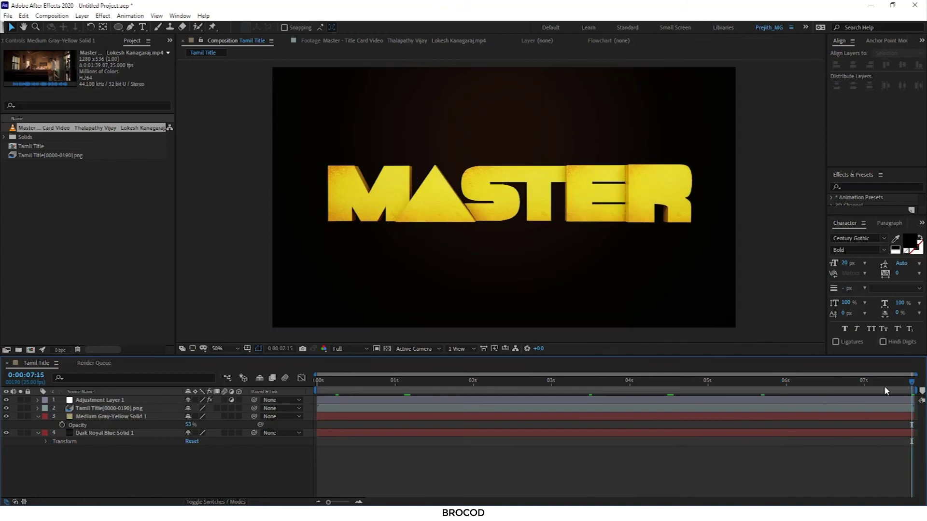
Save the project as AE.aep in RECREATE > MASTER TITLE and collapse the solids' properties
key("ctrl+s")
left_click(276, 24)
left_click(199, 24)
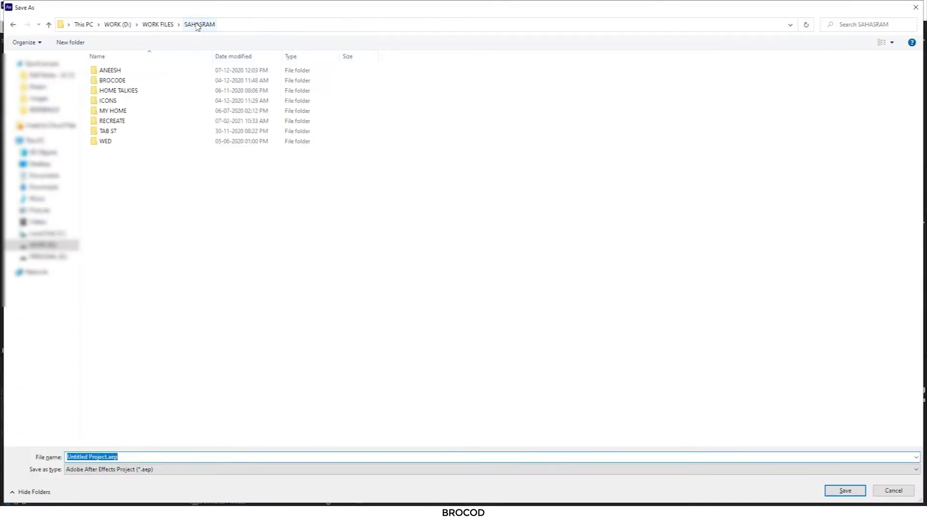
double_click(111, 121)
double_click(113, 81)
type("AE")
key("Return")
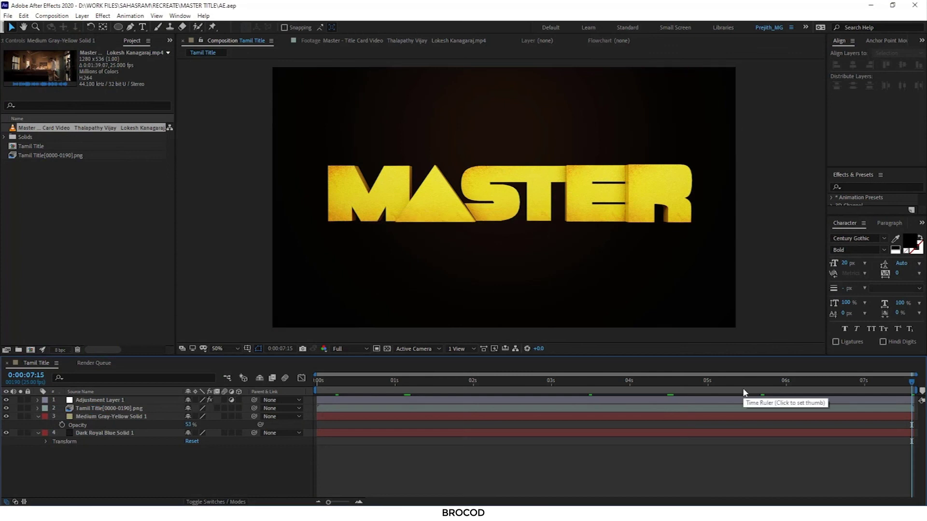
left_click(38, 416)
left_click(38, 425)
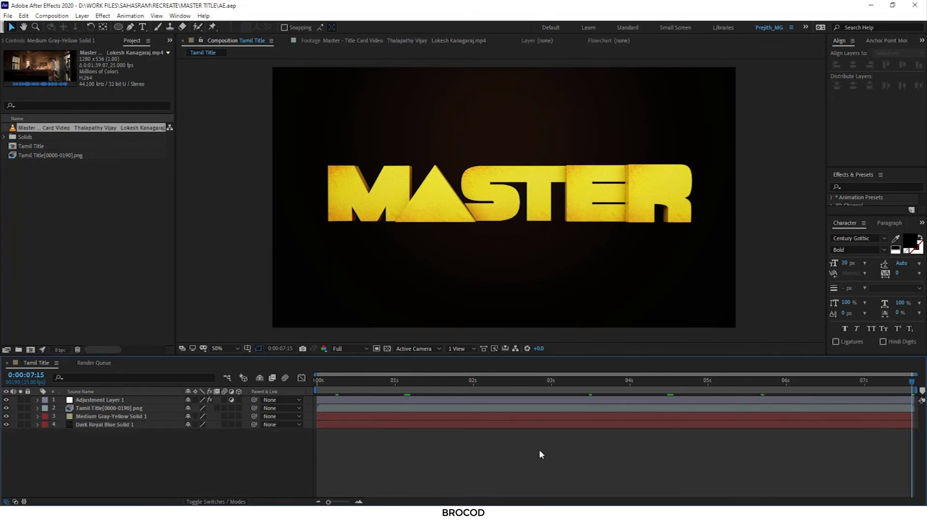
Return to the animation start and create a new black solid named OF
left_click_drag(457, 386, 342, 387)
key("ctrl+y")
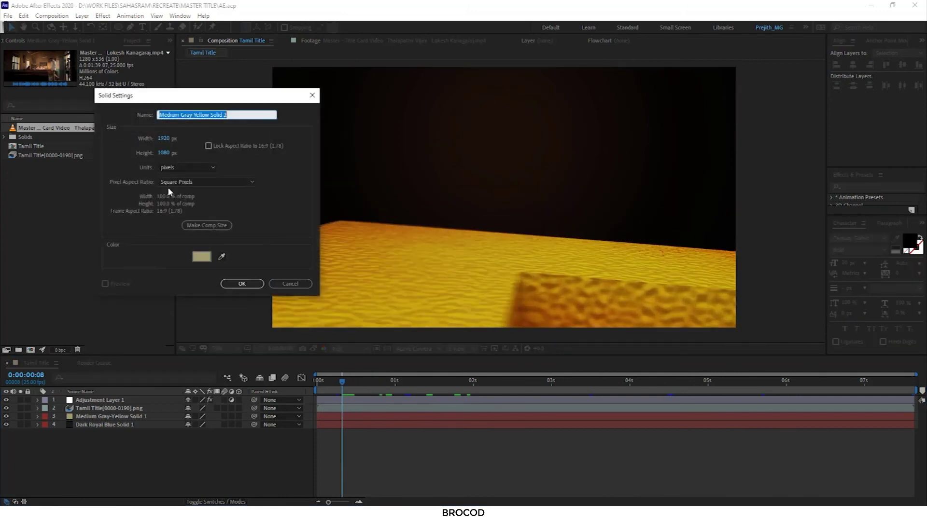
left_click(201, 256)
left_click(233, 184)
left_click(242, 284)
Apply Optical Flares built only from a Glow (dimmed, scale 2.5) and a Streak
left_click(103, 16)
left_click(263, 423)
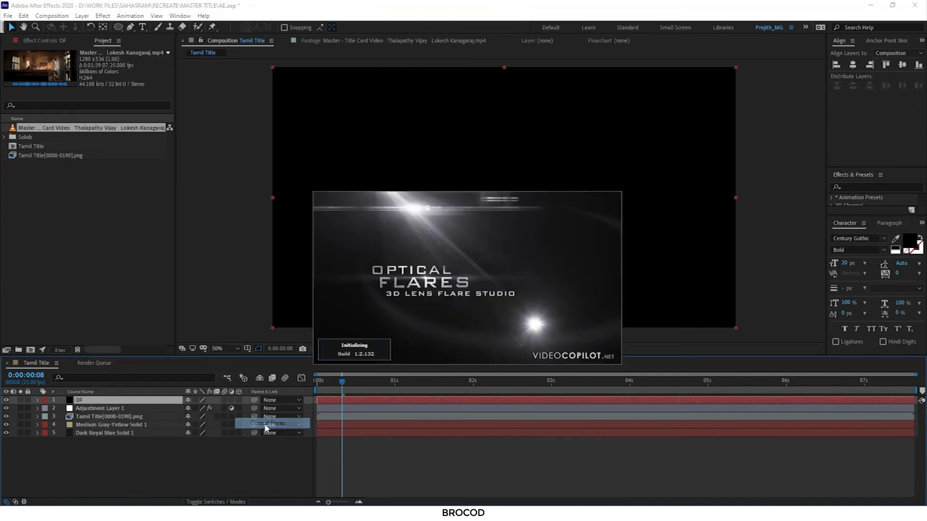
left_click(121, 62)
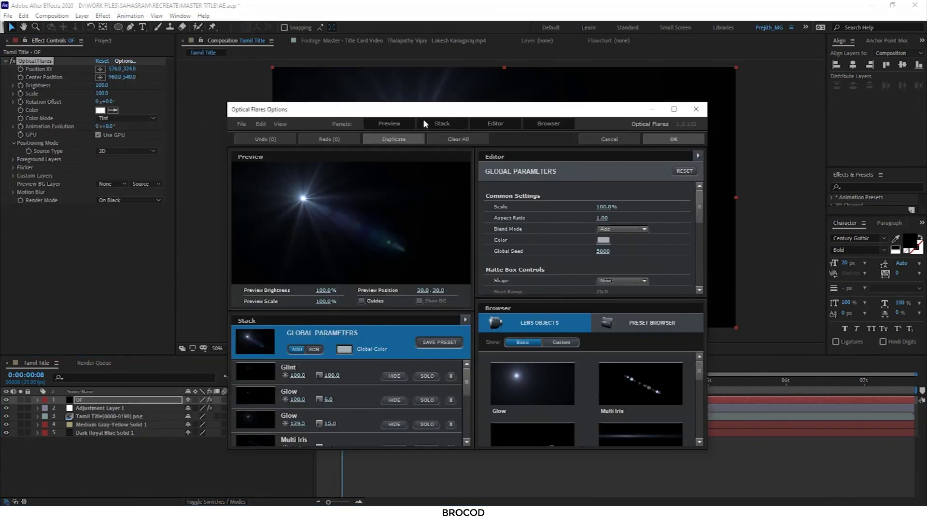
left_click(230, 33)
left_click(436, 266)
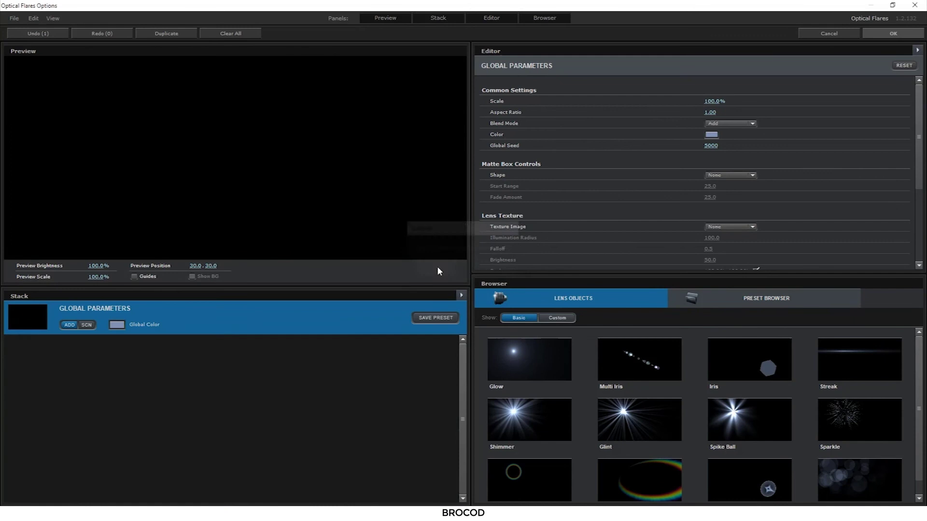
left_click(529, 360)
left_click(859, 359)
left_click_drag(69, 350, 2, 355)
left_click_drag(99, 351, 0, 381)
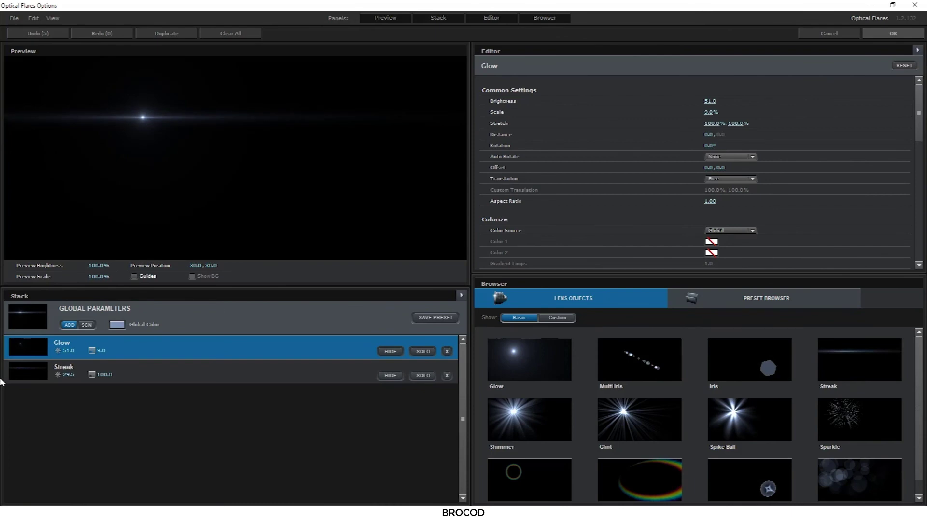
left_click(893, 33)
Render the flare on transparent and set the OF layer to Add blending
left_click(113, 200)
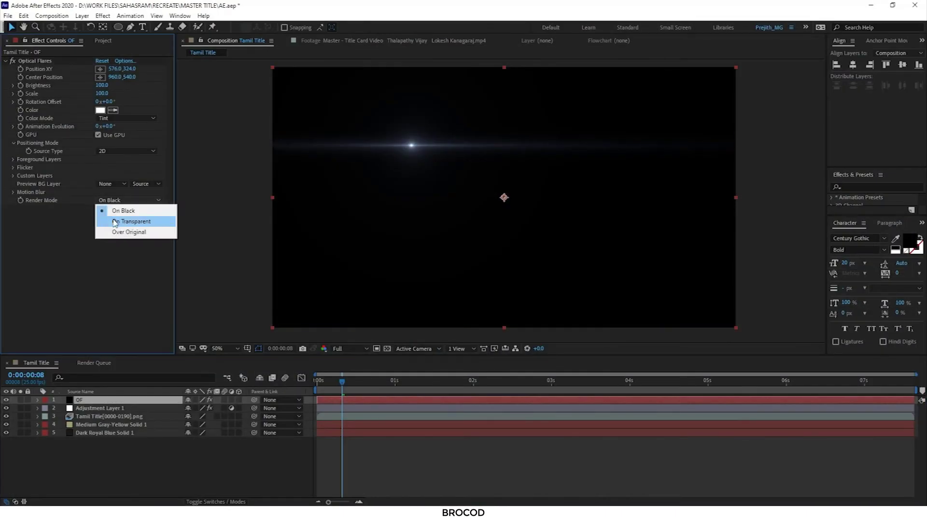
left_click(114, 222)
left_click(216, 502)
left_click(200, 400)
left_click(227, 234)
Place the flare on the desert horizon below the title, rotation offset 3.8°, scale 70
left_click_drag(411, 145, 367, 222)
left_click_drag(96, 416, 94, 421)
left_click(38, 62)
left_click_drag(372, 221, 370, 220)
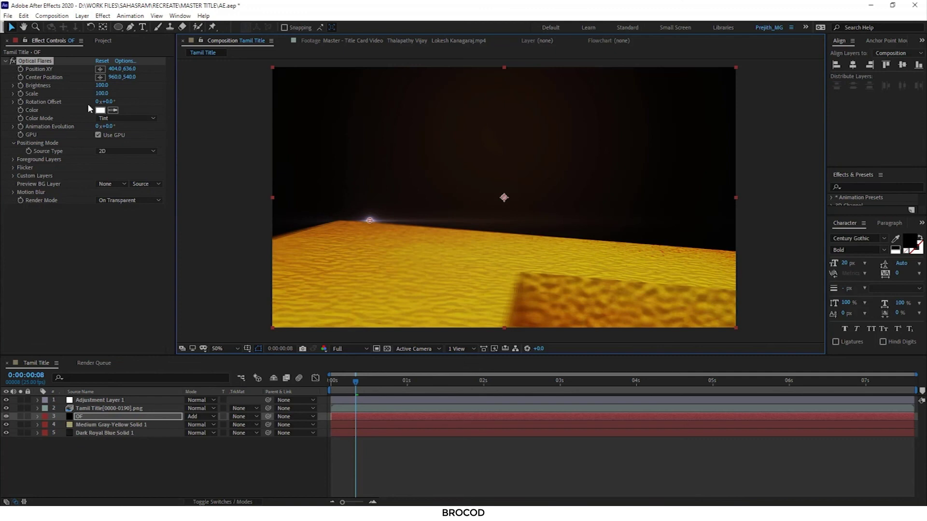
left_click_drag(103, 102, 105, 101)
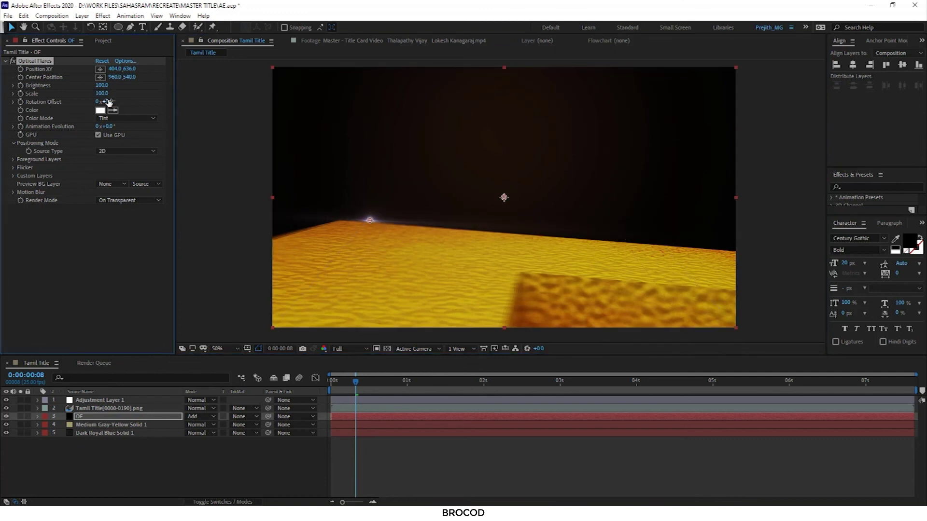
type("70")
key("Return")
left_click(442, 469)
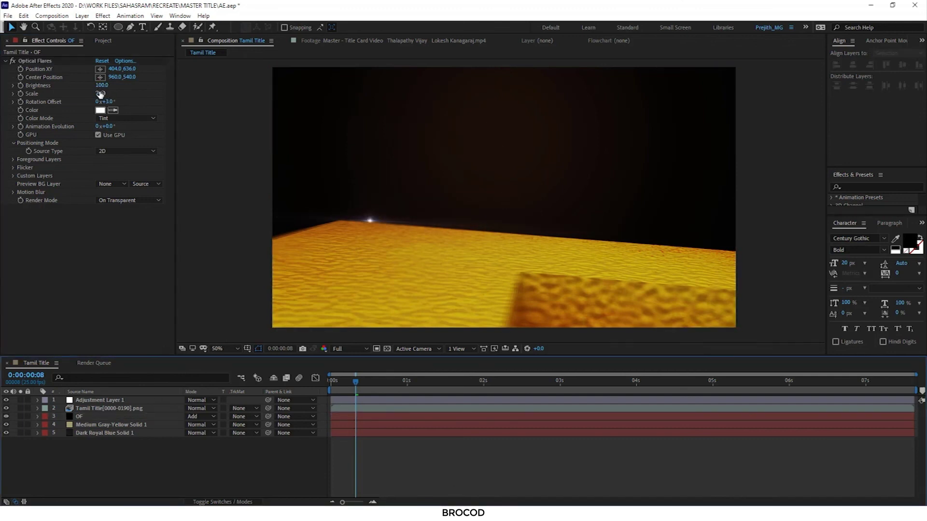
Keyframe scale 70 at frame 7 and brightness 0 at frame 10, then move to frame 18
key("u")
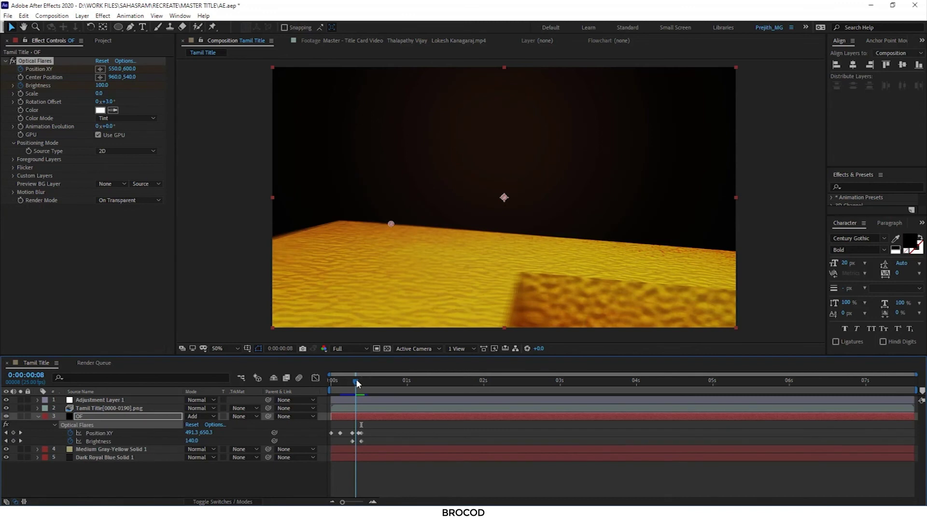
left_click_drag(357, 382, 356, 382)
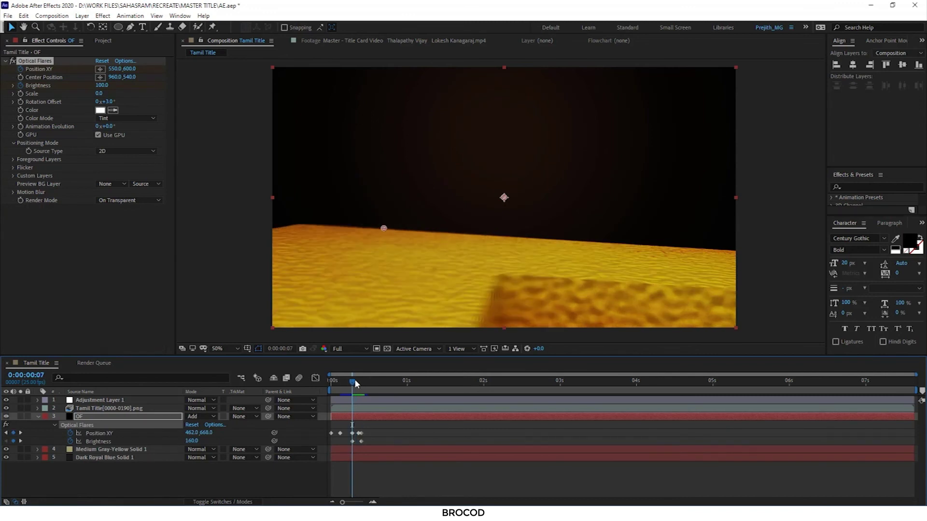
left_click_drag(98, 98, 215, 100)
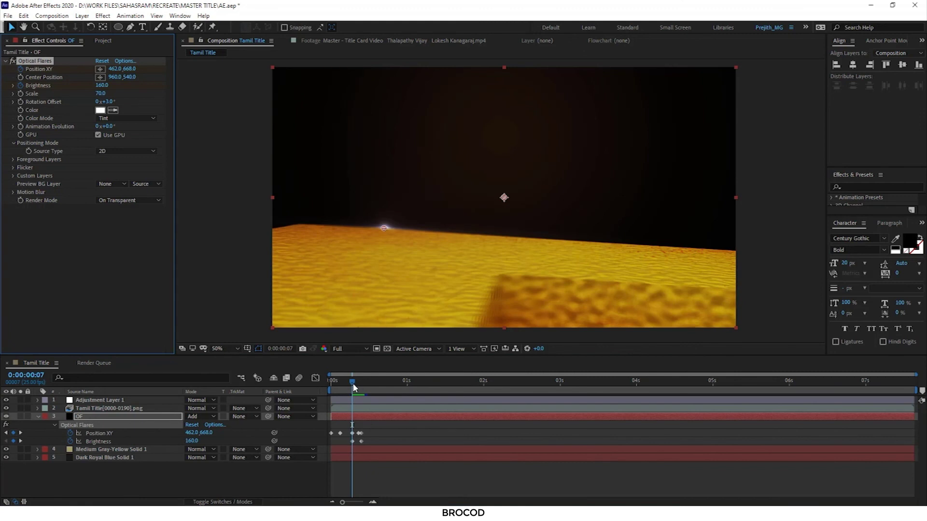
mouse_move(352, 382)
left_mouse_down()
mouse_move(364, 384)
mouse_move(352, 380)
left_mouse_up()
left_click(101, 85)
type("0")
key("Return")
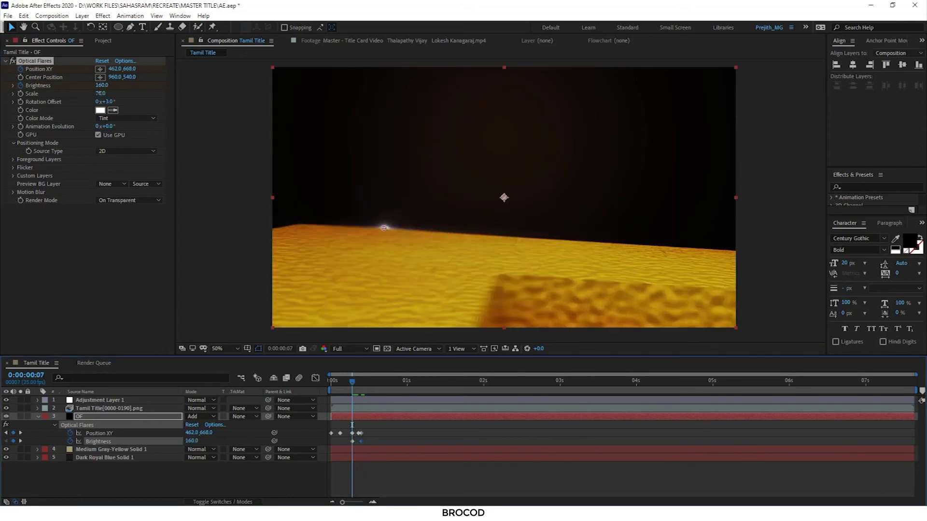
key("shift+Page_Down")
key("Page_Down")
Split the OF layer at frame 18, move it above Tamil Title, brightness 100 on the letter corner
key("ctrl+shift+d")
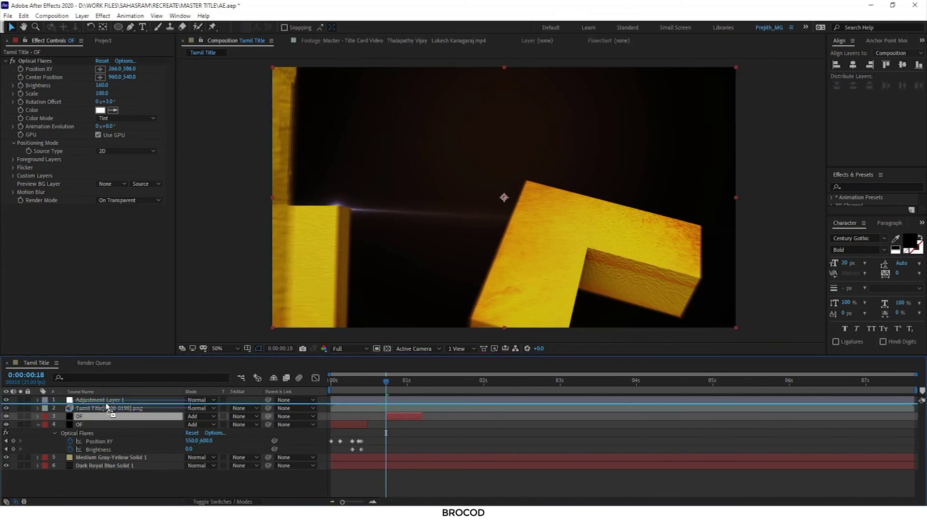
left_click_drag(107, 406, 107, 405)
left_click_drag(103, 93, 87, 94)
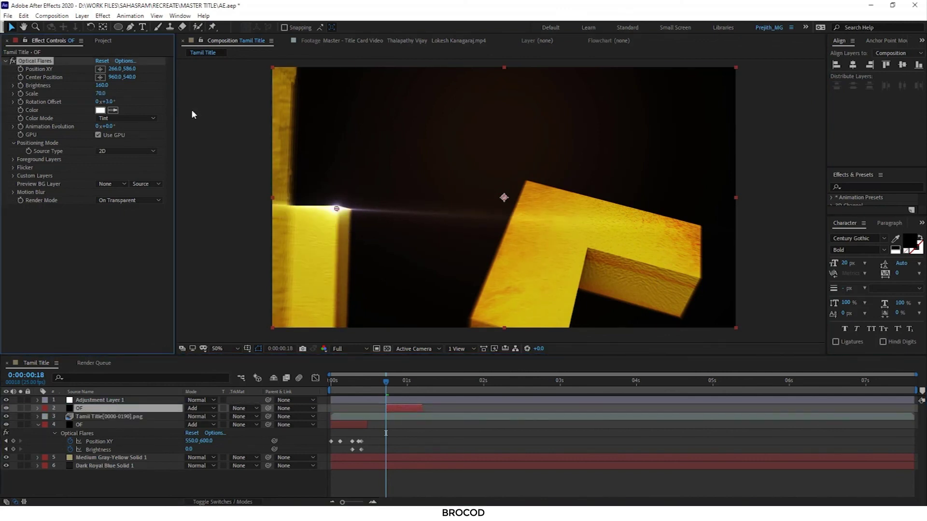
type("100")
key("Return")
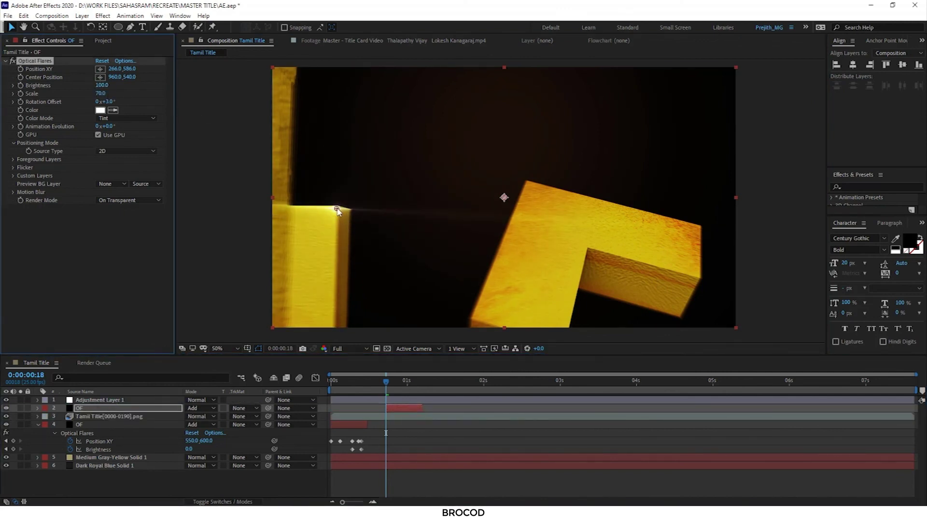
left_click_drag(337, 211, 337, 207)
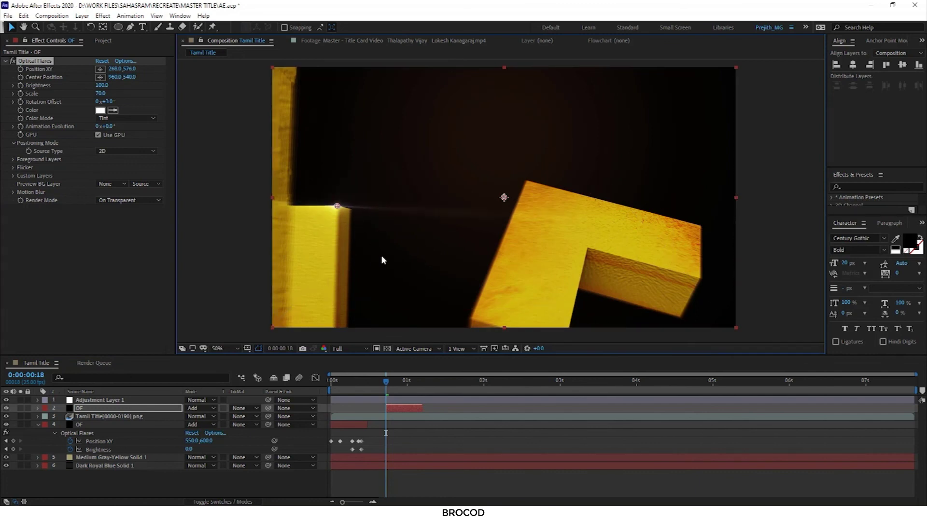
left_click(473, 495)
Set the split flare's scale to 80 and preview the frames around 18–20
left_click(101, 93)
type("80")
key("Return")
left_click(412, 476)
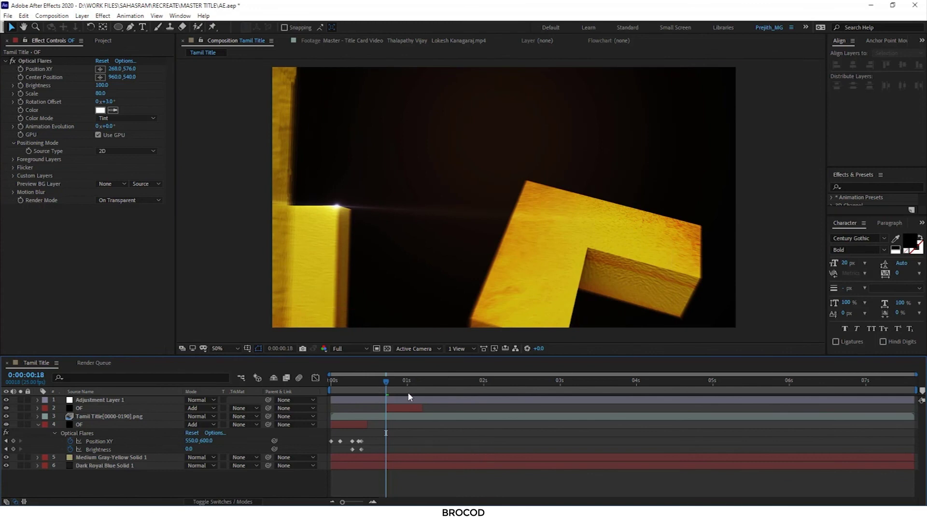
key("Page_Up")
key("Page_Up")
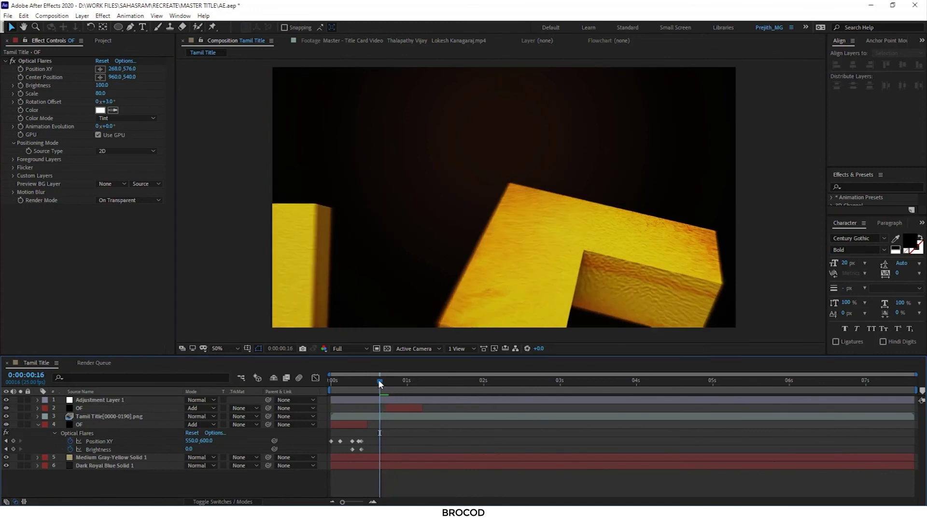
key("Page_Down")
key("Page_Down")
left_click(34, 61)
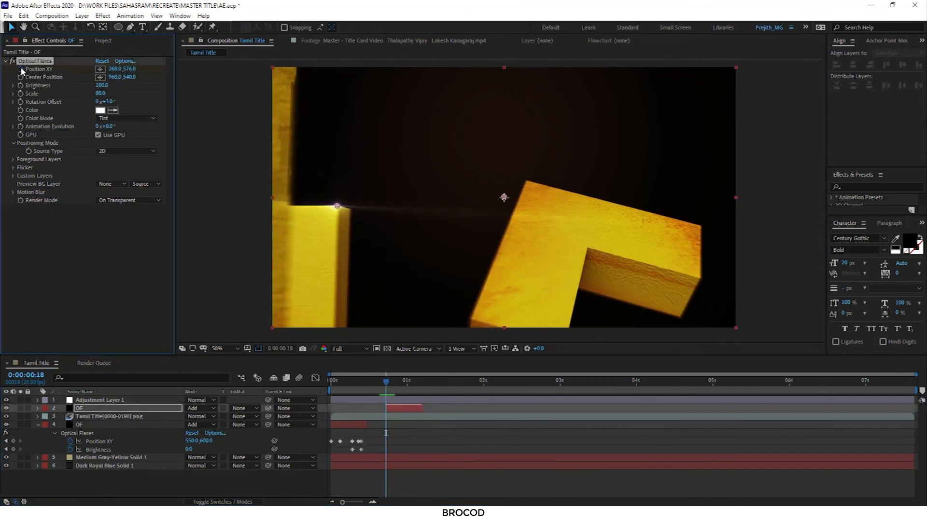
left_click_drag(387, 385, 392, 389)
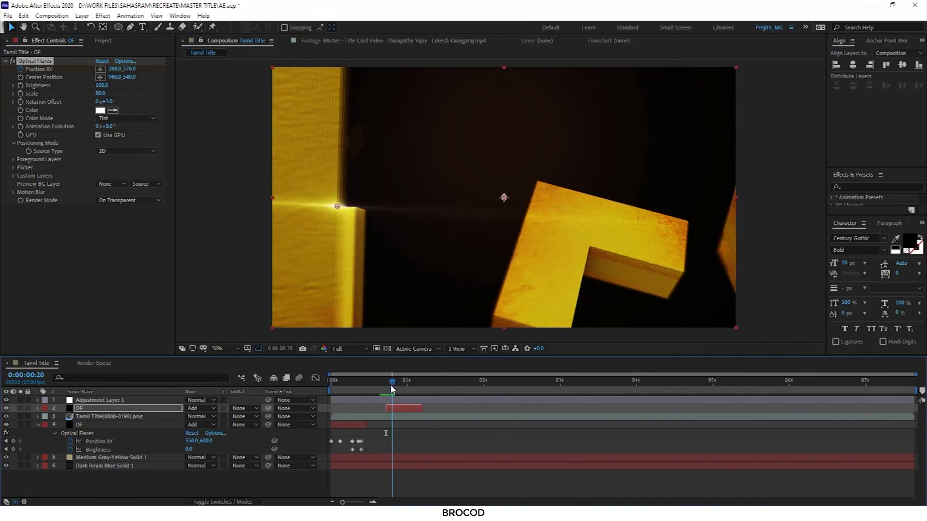
left_click_drag(395, 380, 457, 382)
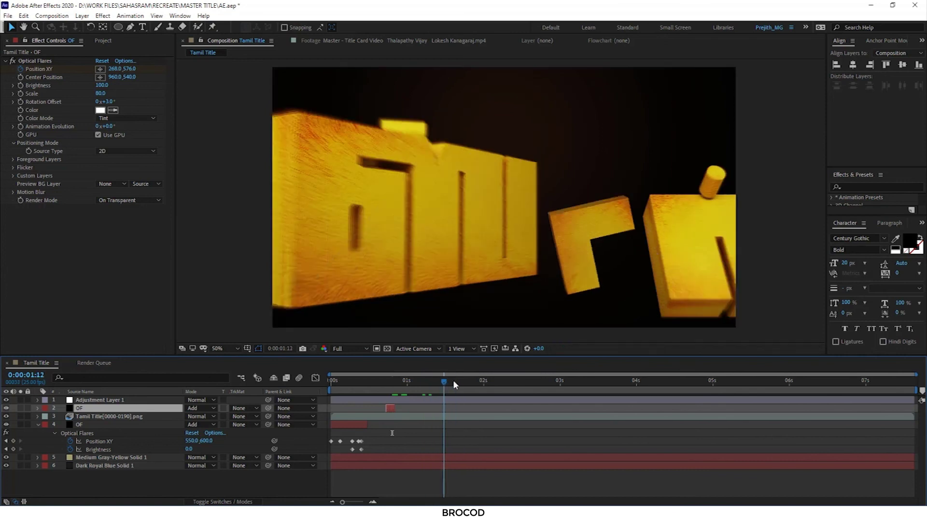
Select the OF flare layer and duplicate it for a new flare
left_click(80, 416)
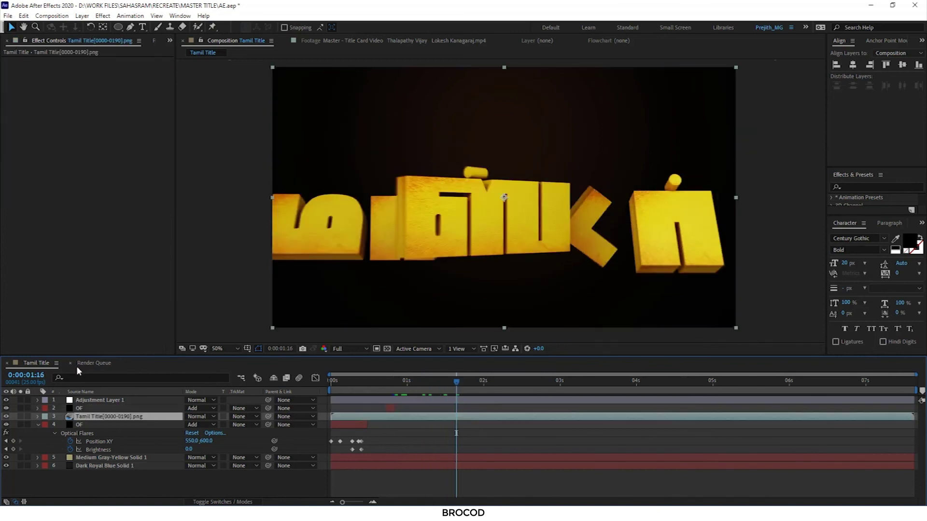
left_click(99, 400)
left_click(461, 381)
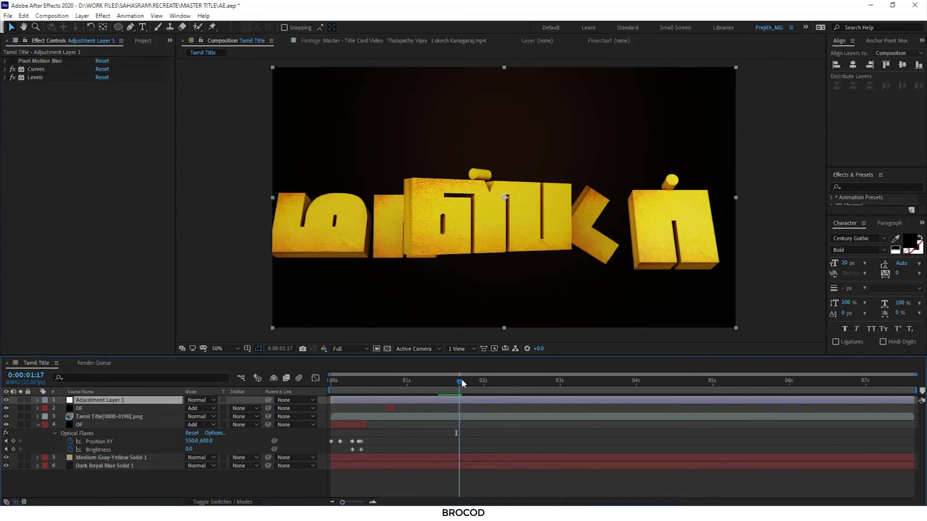
left_click(80, 408)
key("ctrl+d")
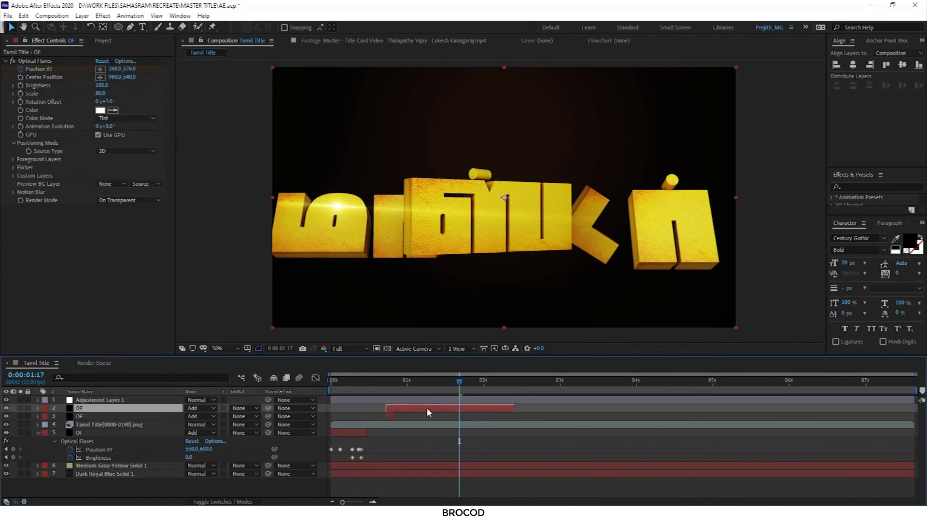
Move the new flare onto the letters' top edge and keyframe it at 1:20
left_click(35, 61)
left_click_drag(337, 206, 404, 199)
left_click_drag(461, 381, 459, 381)
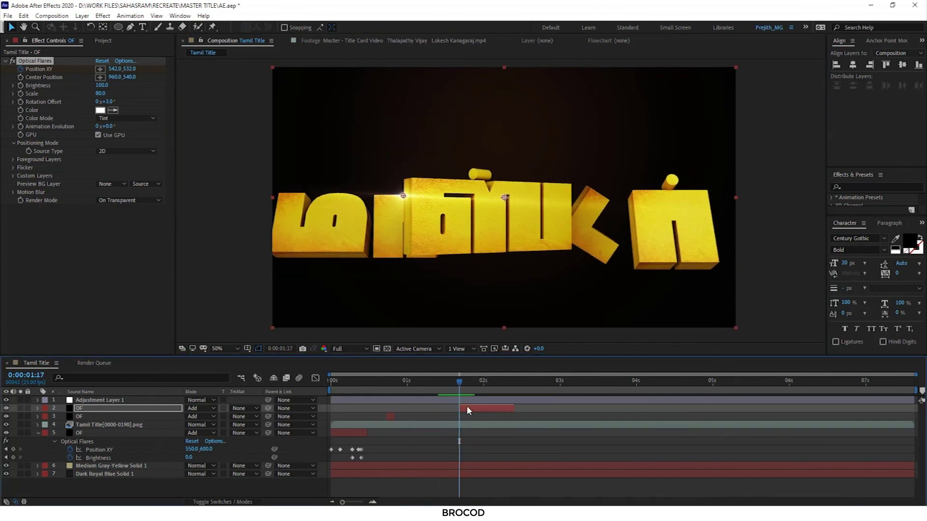
key("u")
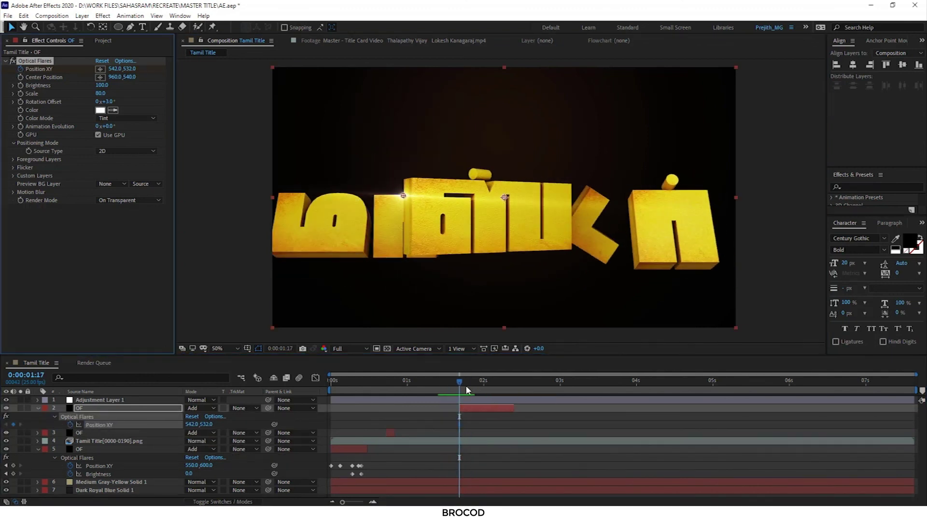
left_click_drag(466, 385, 468, 381)
key("slash")
left_click_drag(307, 190, 316, 185)
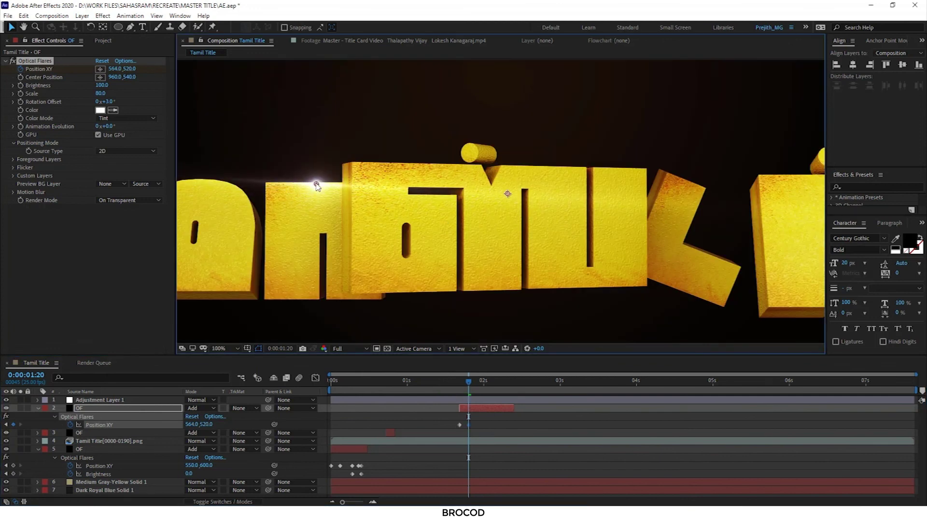
Extend the flare layer to 4:16, placing the flare on the first letter with -1.3° rotation offset
left_click_drag(473, 392, 684, 382)
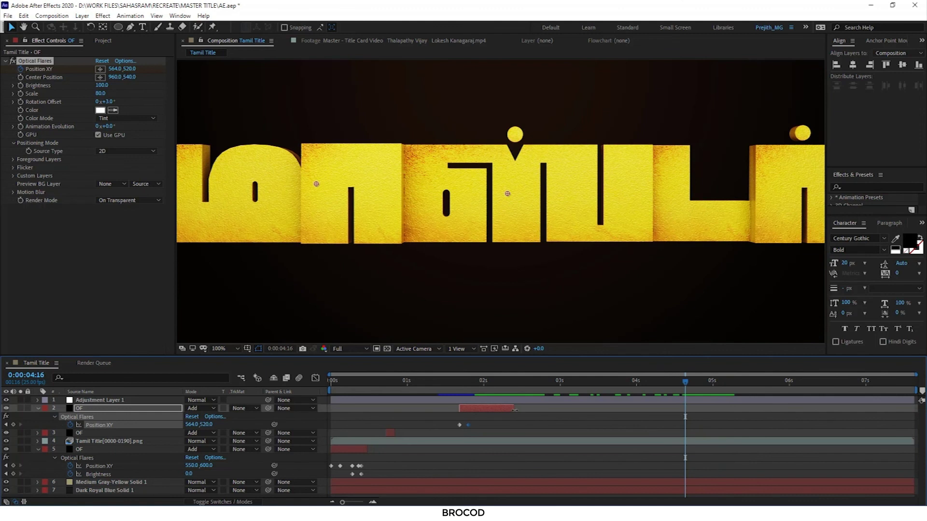
key("alt+bracketright")
left_click(34, 61)
left_click_drag(317, 186, 304, 146)
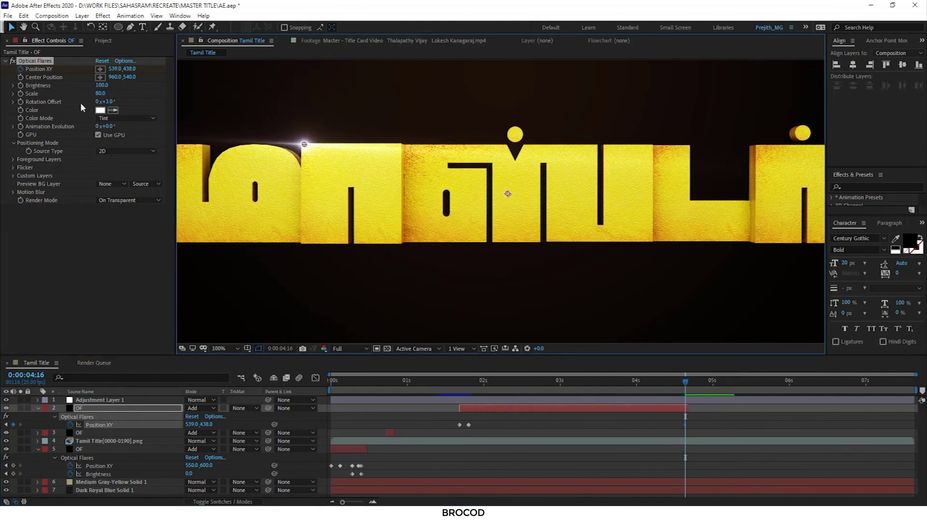
left_click_drag(105, 101, 89, 102)
Keyframe the flare on the top edge at 3:14 and 2:11, deleting an unwanted keyframe
left_click_drag(685, 381, 603, 381)
left_click_drag(326, 202, 326, 148)
left_click_drag(618, 381, 517, 381)
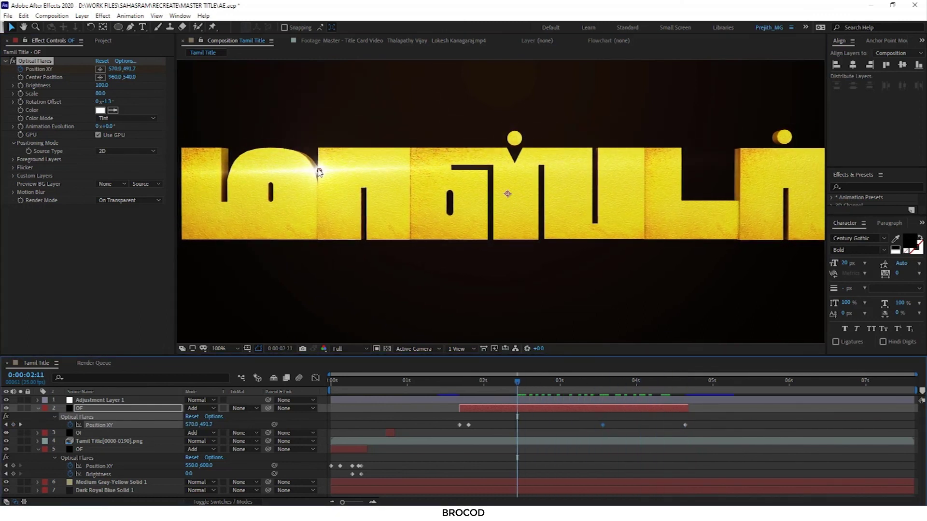
left_click_drag(319, 172, 351, 152)
mouse_move(561, 380)
left_mouse_down()
mouse_move(593, 392)
mouse_move(508, 385)
left_mouse_up()
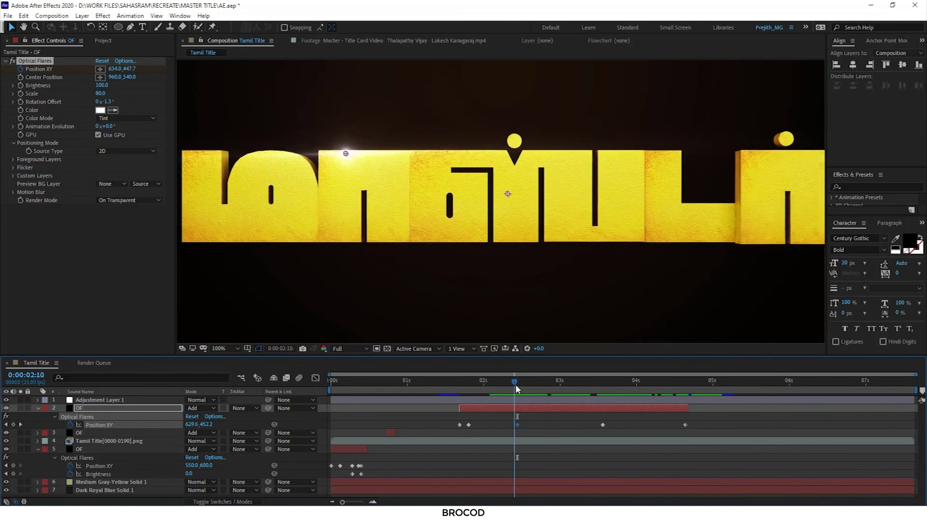
key("Delete")
mouse_move(506, 382)
left_mouse_down()
mouse_move(603, 381)
mouse_move(442, 384)
mouse_move(506, 414)
left_mouse_up()
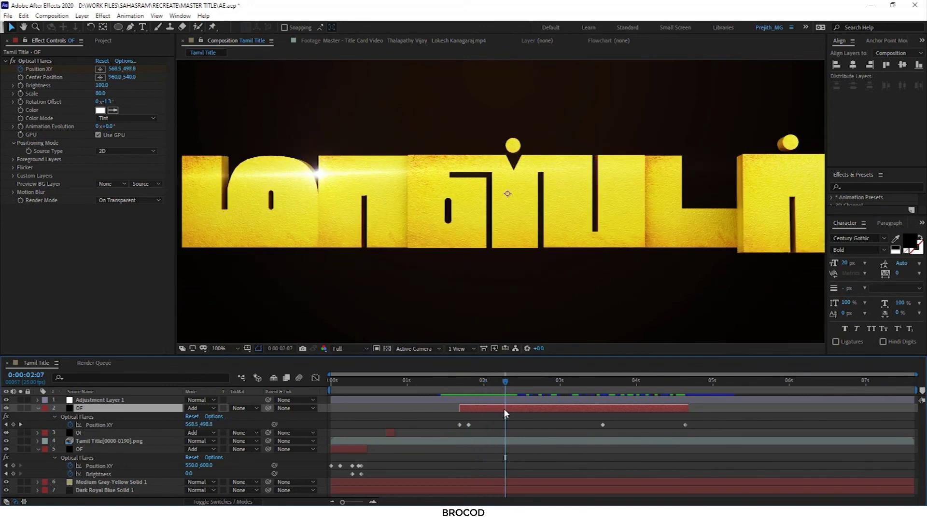
Refine the flare's top-edge positions between 2:02 and 2:20 and preview to 4:05
left_click(35, 61)
left_click_drag(323, 179, 341, 165)
left_click(488, 384)
mouse_move(487, 384)
left_mouse_down()
mouse_move(468, 381)
mouse_move(546, 383)
left_mouse_up()
left_click_drag(344, 153, 344, 151)
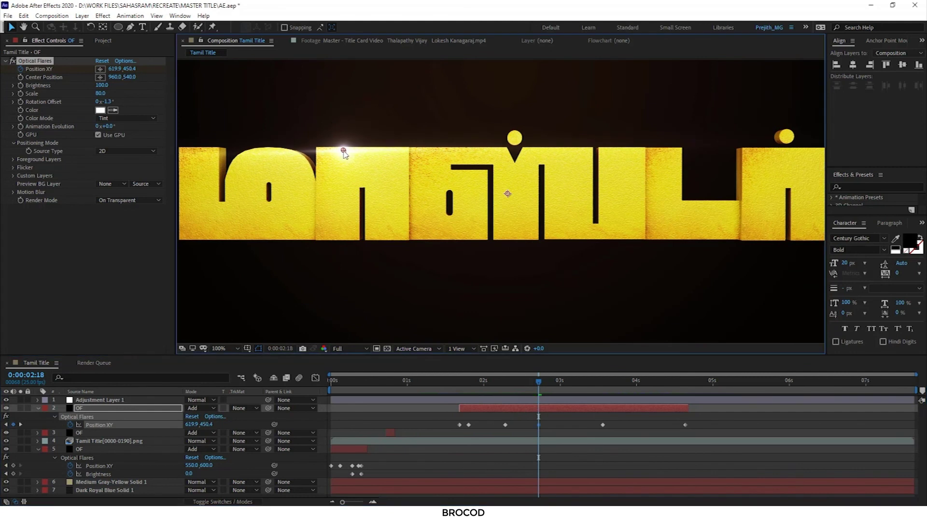
left_click_drag(539, 382, 514, 382)
left_click_drag(349, 153, 351, 151)
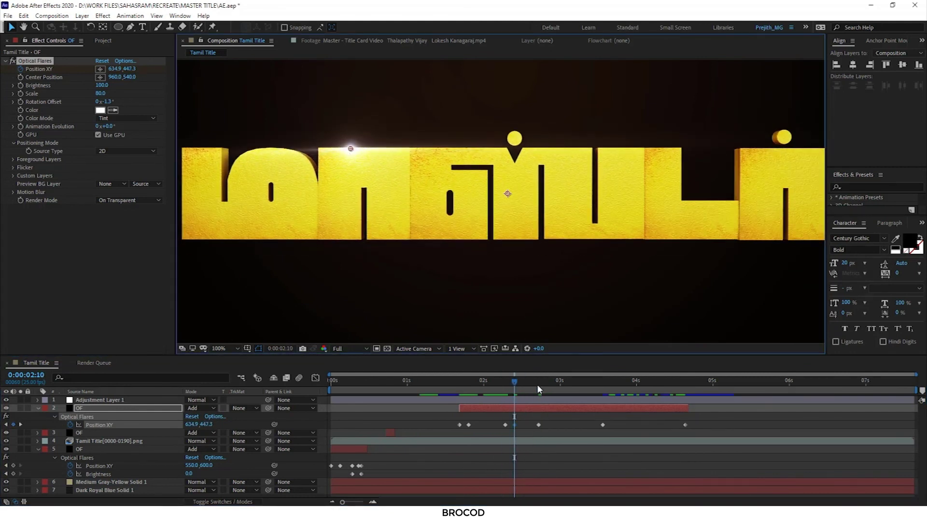
mouse_move(496, 378)
left_mouse_down()
mouse_move(723, 383)
mouse_move(340, 391)
mouse_move(503, 393)
left_mouse_up()
Return the preview to 50 percent and duplicate the flare layer
key("comma")
left_click(496, 408)
key("ctrl+d")
Clear the copy's position keyframes and move its flare toward the right-hand letters at 1:13
key("u")
left_click(144, 425)
key("Delete")
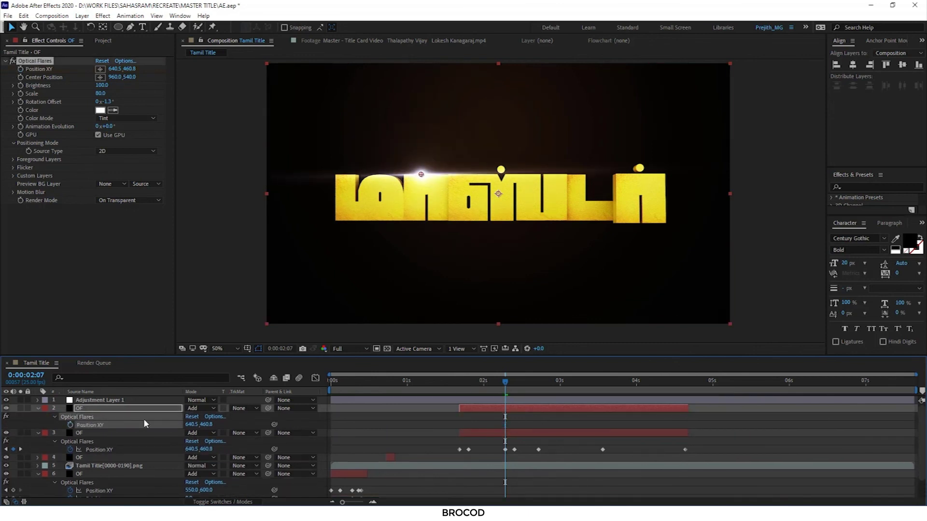
mouse_move(504, 381)
left_mouse_down()
mouse_move(424, 381)
mouse_move(513, 378)
mouse_move(366, 377)
mouse_move(459, 381)
left_mouse_up()
left_click(31, 65)
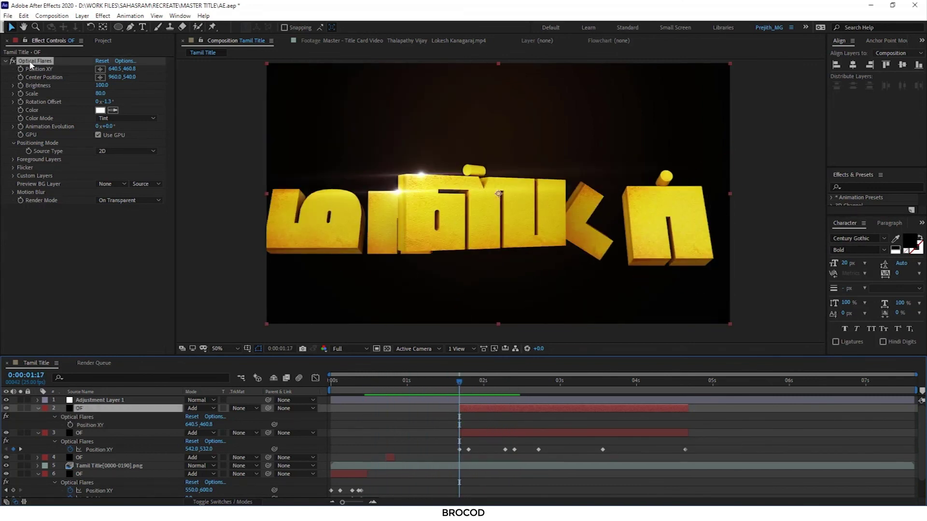
left_click_drag(421, 175, 586, 223)
Keyframe the flare up onto the title's lower edge at 2:07 and fine-tune it
left_click(478, 381)
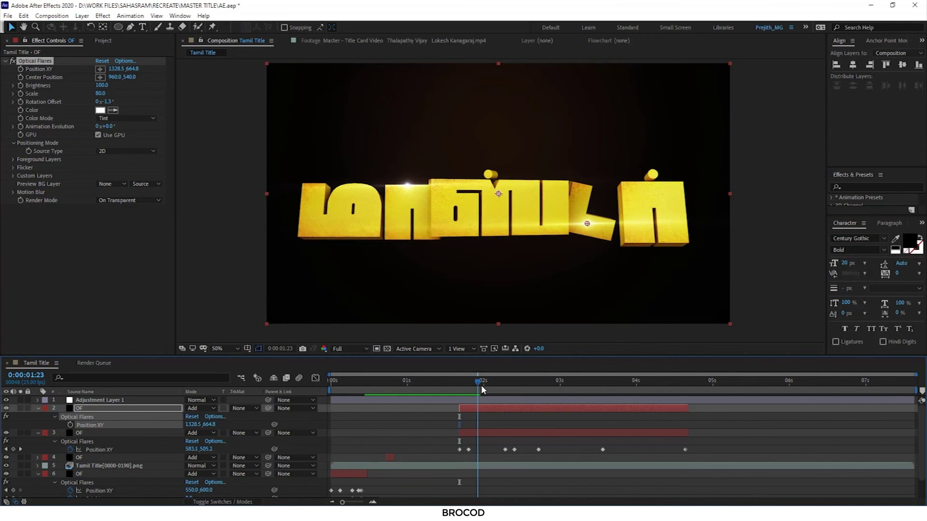
left_click_drag(482, 389, 505, 382)
key("u")
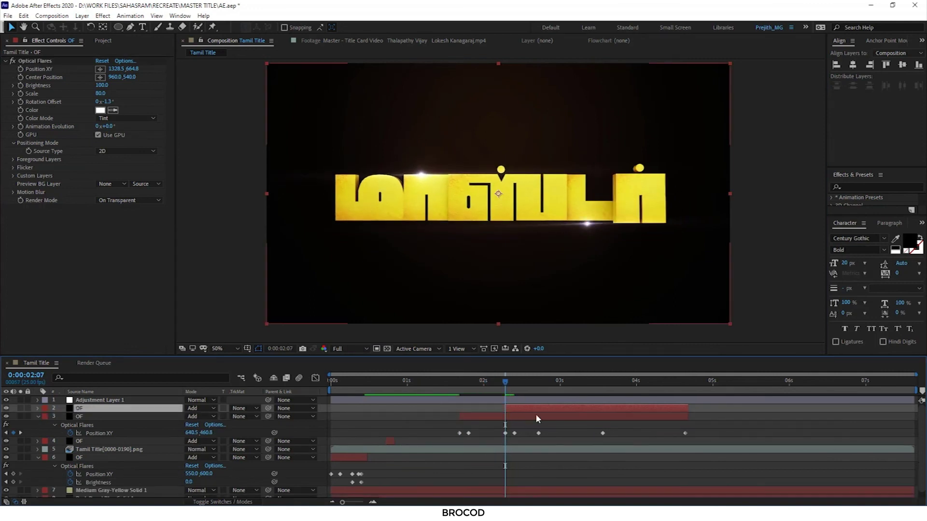
left_click(35, 61)
left_click_drag(587, 223, 586, 204)
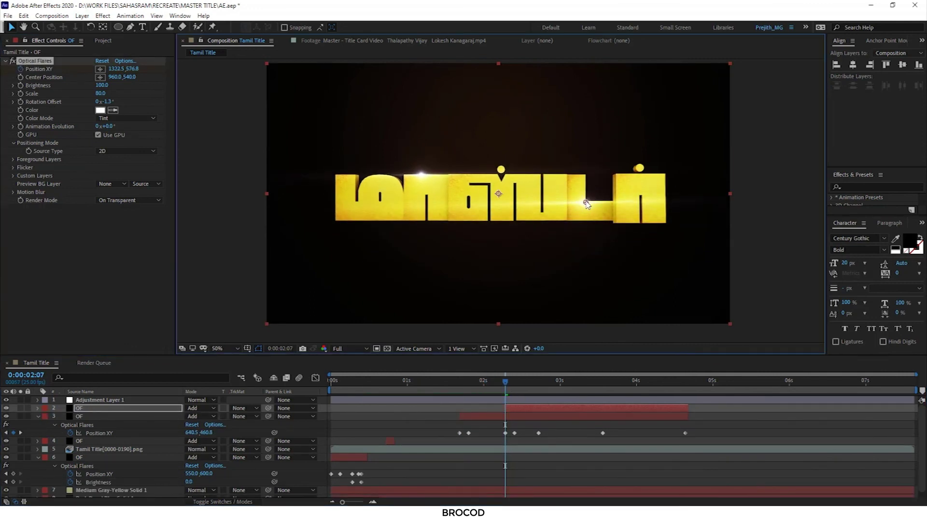
left_click(125, 61)
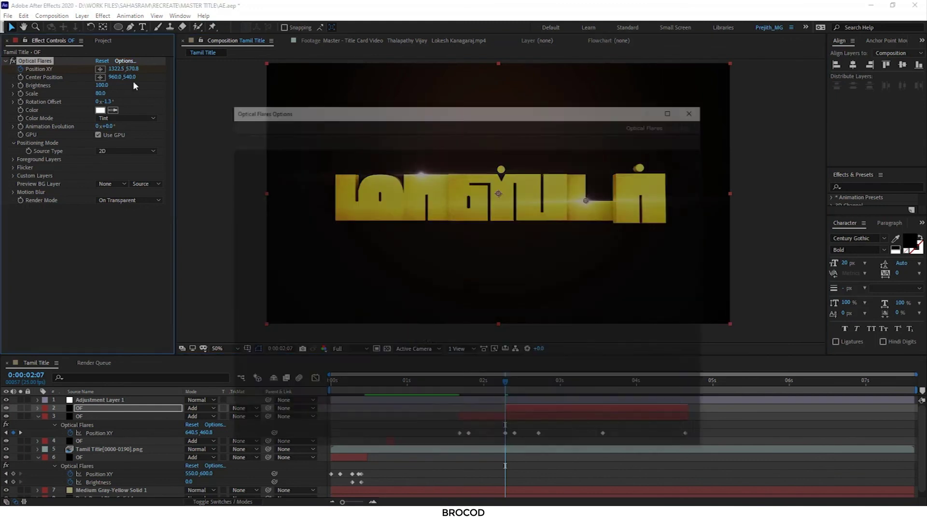
left_click(673, 139)
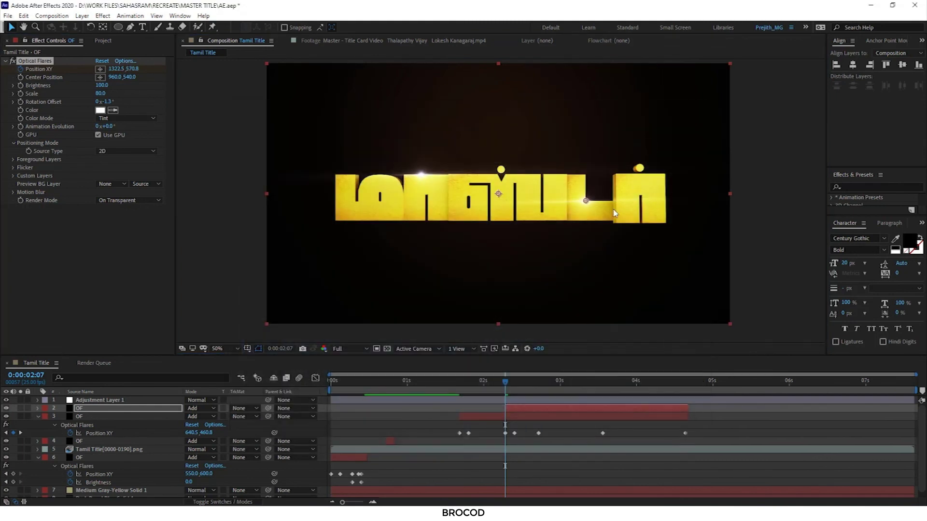
scroll(611, 237, "up", 2)
left_click_drag(671, 201, 670, 205)
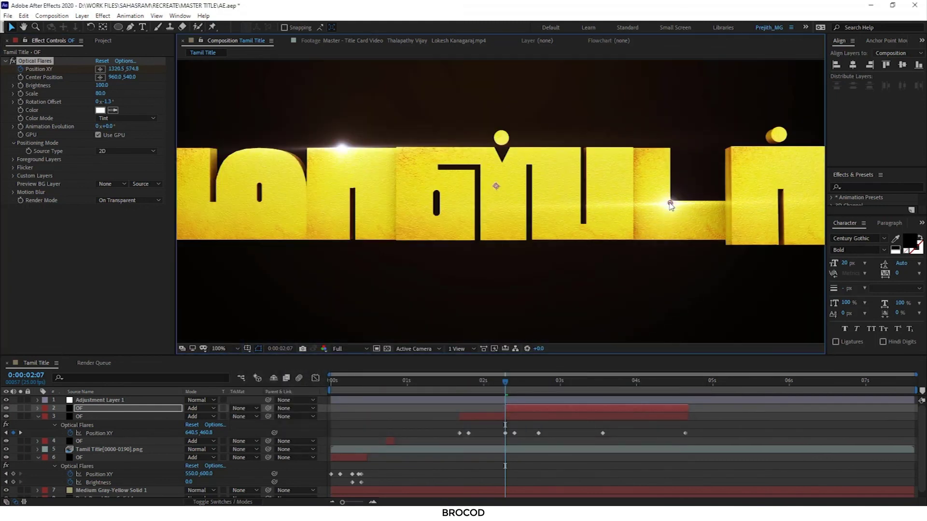
left_click_drag(506, 387, 508, 386)
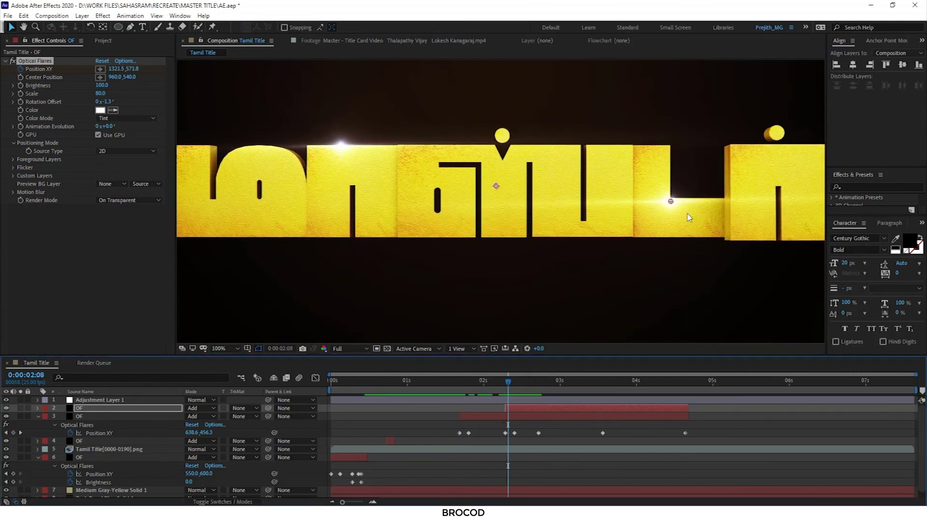
left_click_drag(671, 203, 672, 202)
Slide the flare right along the lower edge at 3:13 and 4:16, then review the motion
left_click_drag(505, 378, 599, 379)
left_click_drag(677, 193, 691, 193)
left_click_drag(600, 380, 685, 379)
left_click_drag(695, 193, 710, 195)
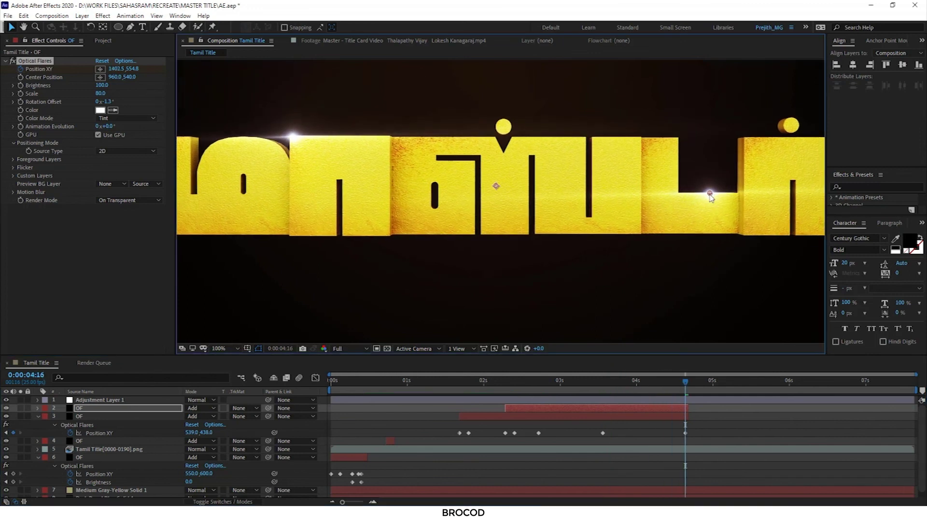
key("comma")
mouse_move(651, 381)
left_mouse_down()
mouse_move(574, 382)
mouse_move(705, 396)
left_mouse_up()
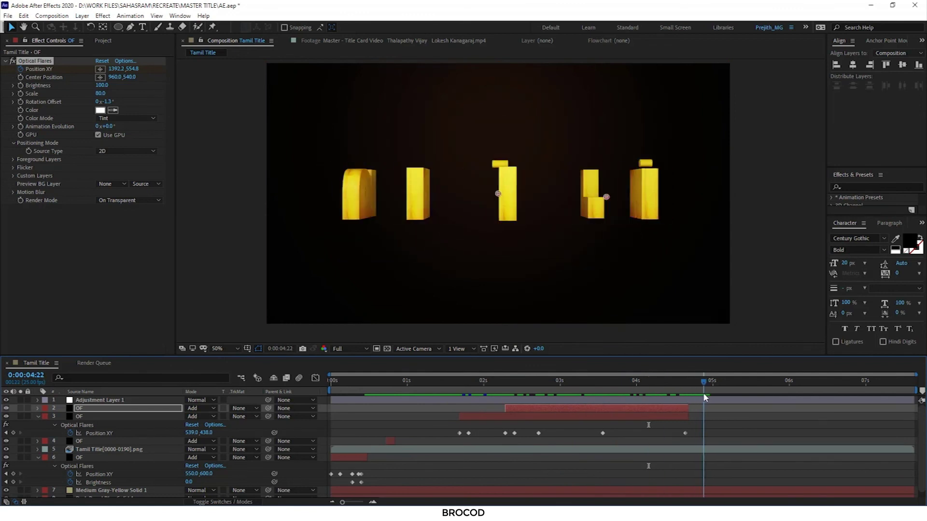
Duplicate the flare layer, extend it to the comp end and trim it to start at 5:01
key("alt+bracketright")
key("ctrl+d")
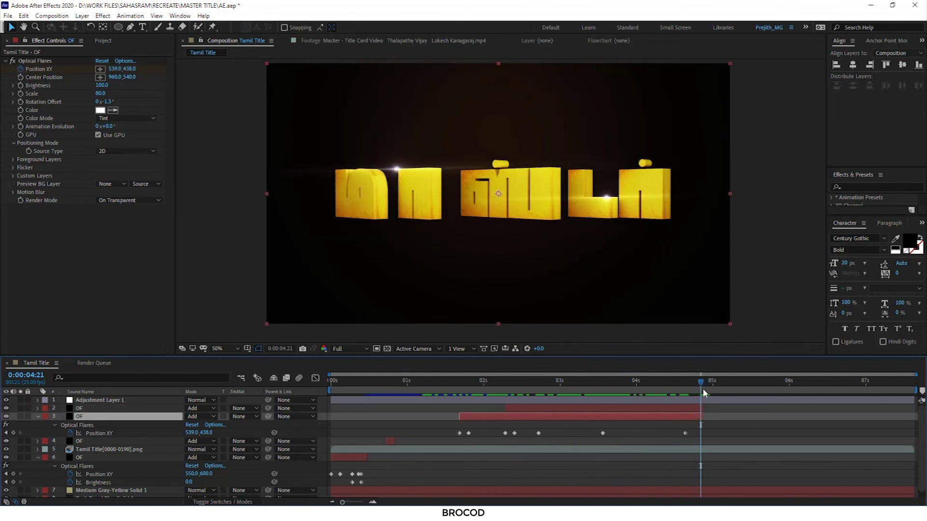
key("space")
left_click_drag(699, 411, 907, 412)
left_click_drag(505, 407, 776, 408)
left_click_drag(720, 381, 716, 384)
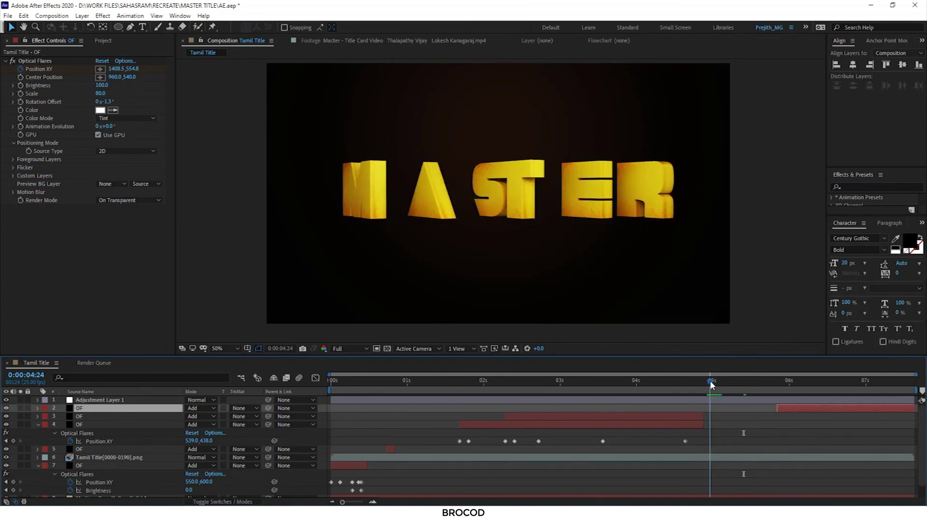
Start the new flare layer at 5:01, replacing its copied keyframes with one at MASTER's bottom edge
left_click_drag(777, 408, 719, 407)
left_click(34, 61)
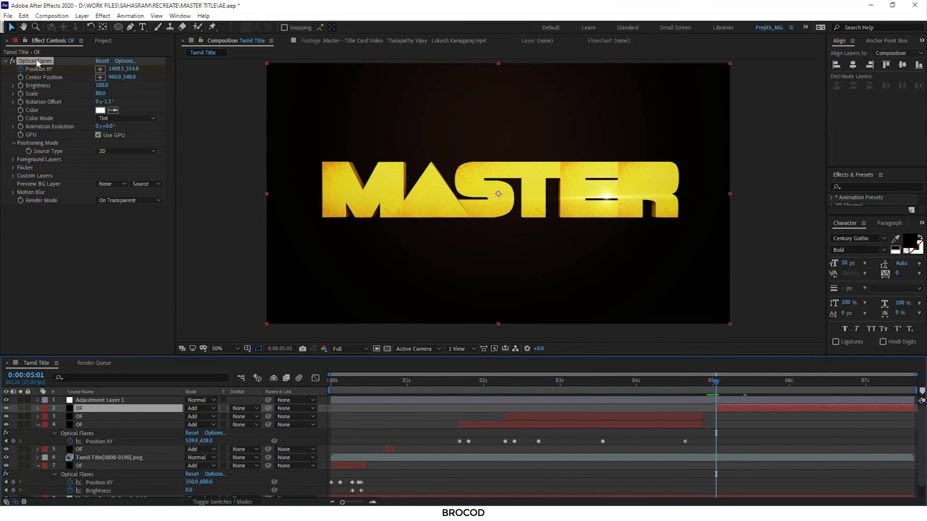
key("u")
left_click(69, 425)
left_click(20, 70)
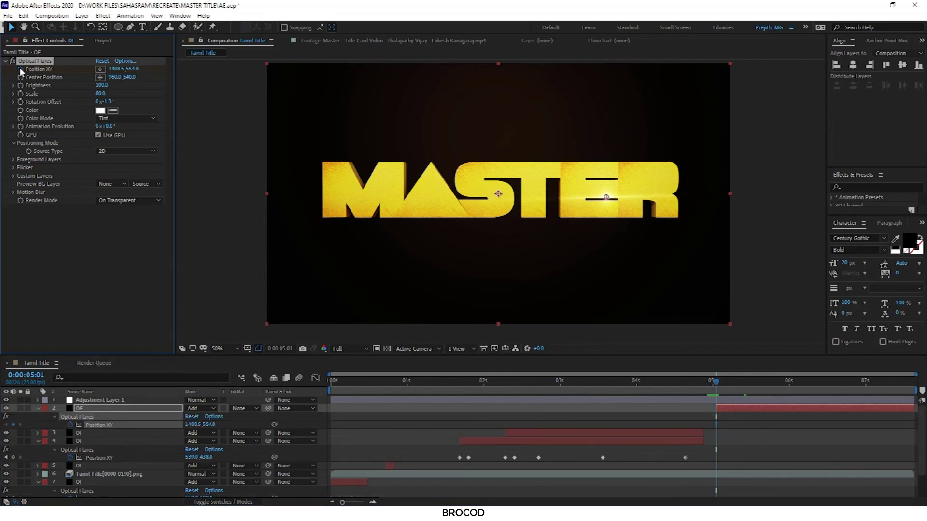
left_click_drag(606, 199, 563, 220)
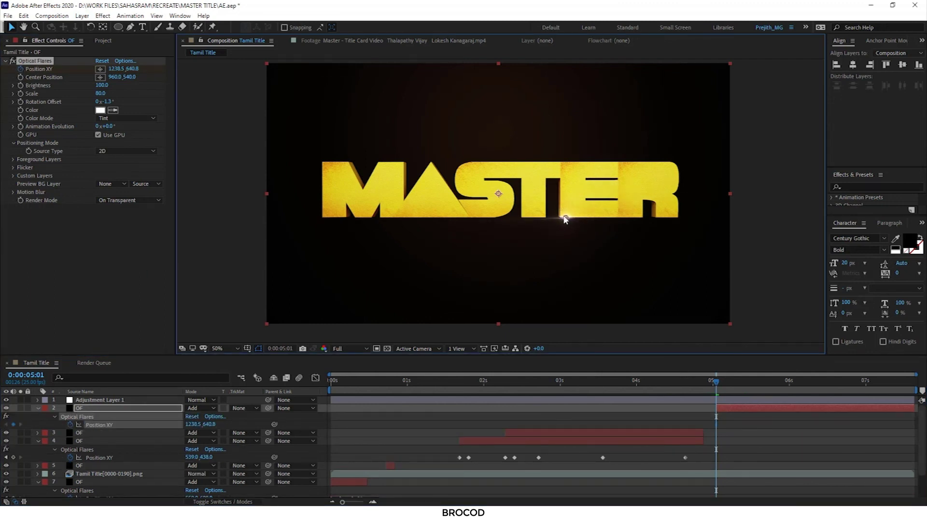
Preview the flare travelling right along MASTER's bottom edge, then duplicate the flare layer
key("period")
key("space")
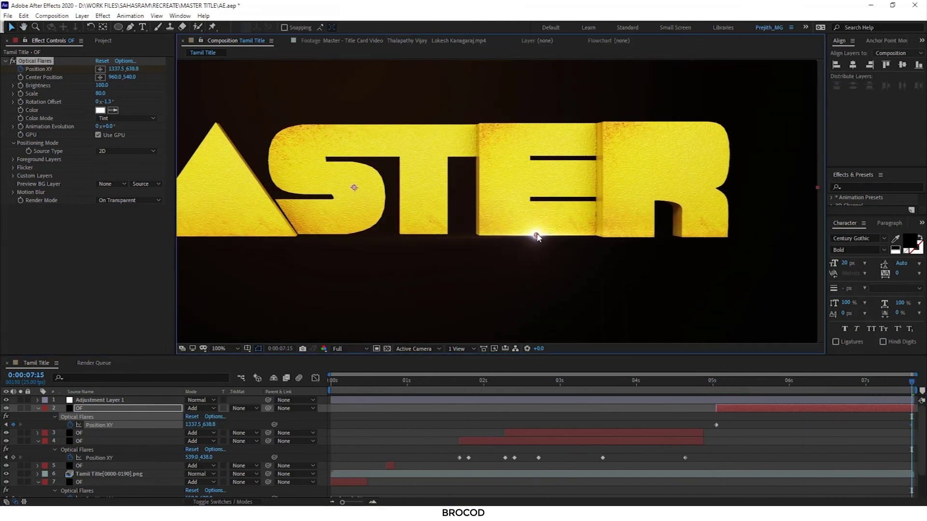
mouse_move(912, 387)
left_mouse_down()
mouse_move(679, 381)
mouse_move(728, 386)
mouse_move(716, 382)
left_mouse_up()
key("u")
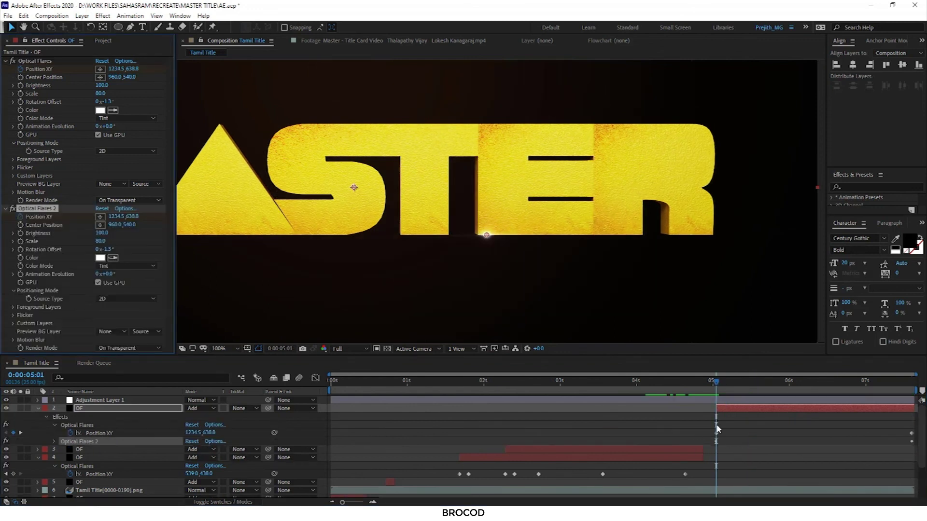
key("ctrl+d")
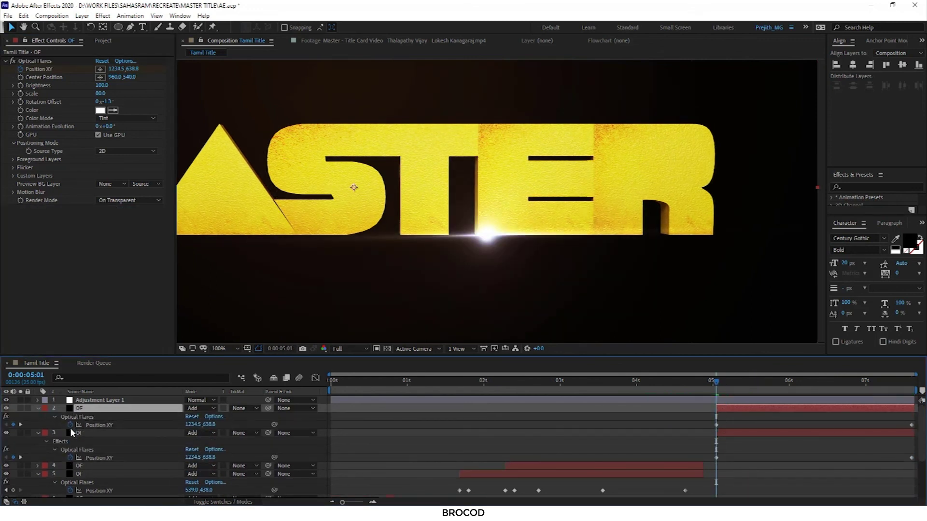
Clear the duplicate's position keyframes, move it to the M's left side and set Rotation Offset to 90
left_click(71, 425)
scroll(615, 268, "down", 2)
left_click_drag(580, 235, 338, 179)
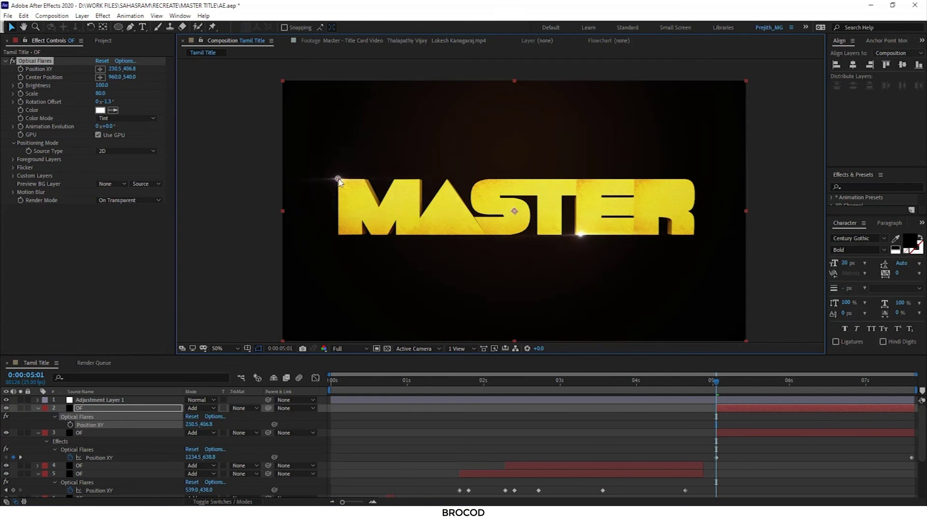
scroll(338, 181, "up", 2)
left_click_drag(483, 267, 548, 265)
left_click(110, 103)
type("90")
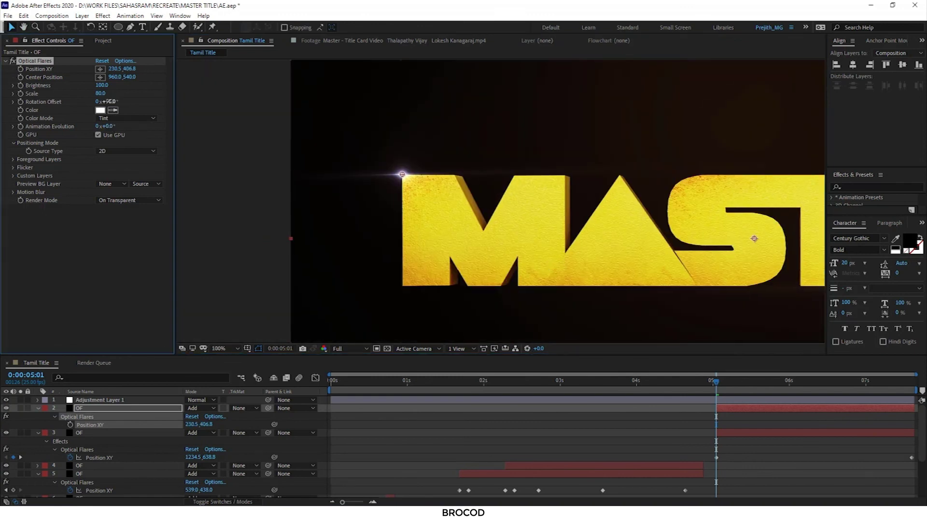
key("Return")
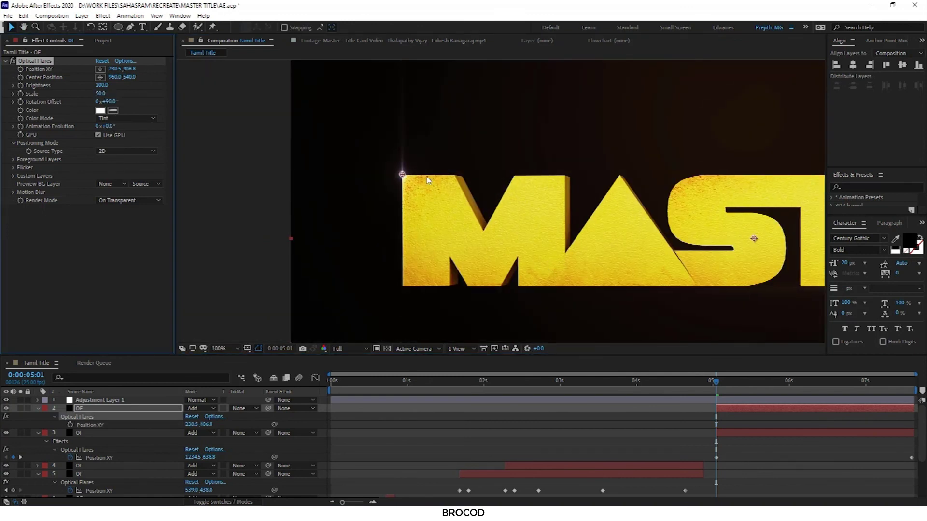
Keyframe the flare at the M's left edge at 5:01 (Y 530.8), rising to Y 450.8 at 7:15
left_click_drag(402, 181, 398, 235)
left_click_drag(717, 382, 753, 387)
left_click(20, 69)
left_click(909, 379)
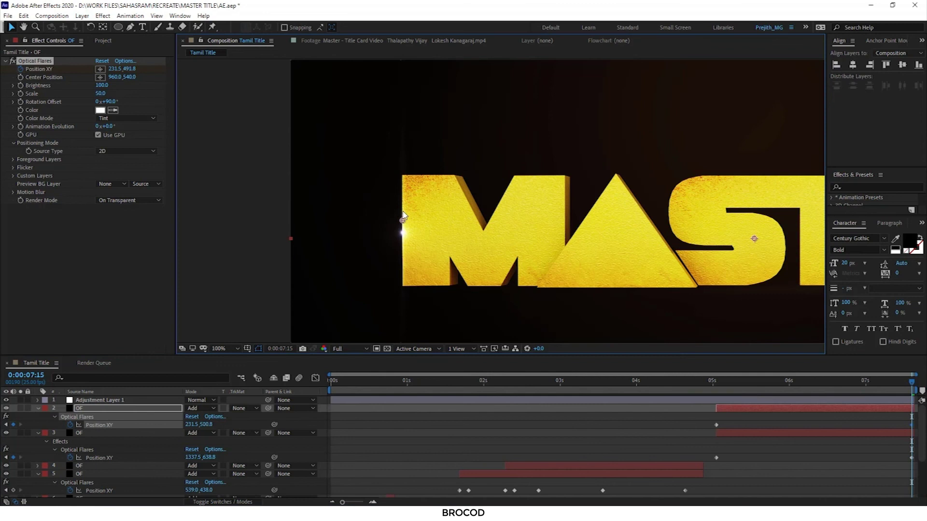
left_click_drag(403, 234, 403, 196)
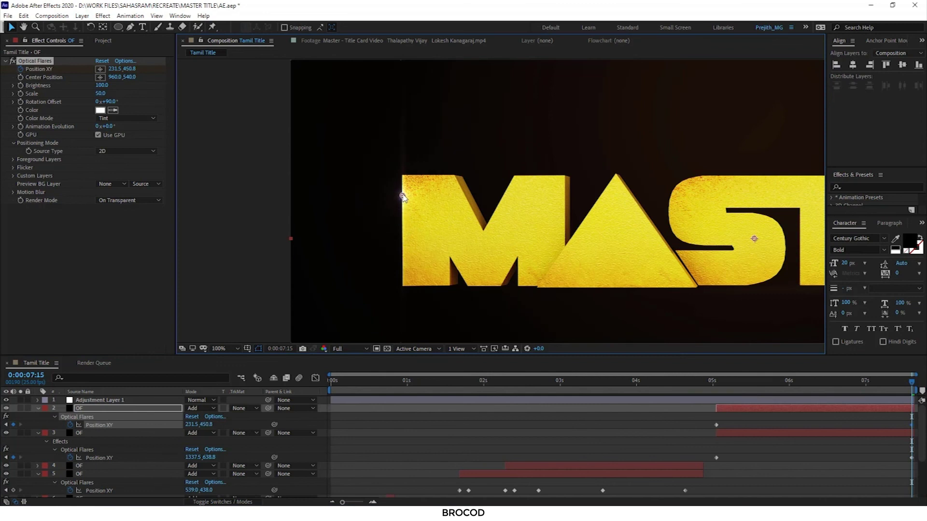
Zoom out, check the end frame, deselect all and collapse the properties of layers 2, 3, 5 and 8
key("comma")
scroll(637, 269, "right", 3)
key("Page_Up")
key("Page_Up")
key("Page_Up")
key("Page_Down")
key("Page_Down")
key("Page_Down")
key("F2")
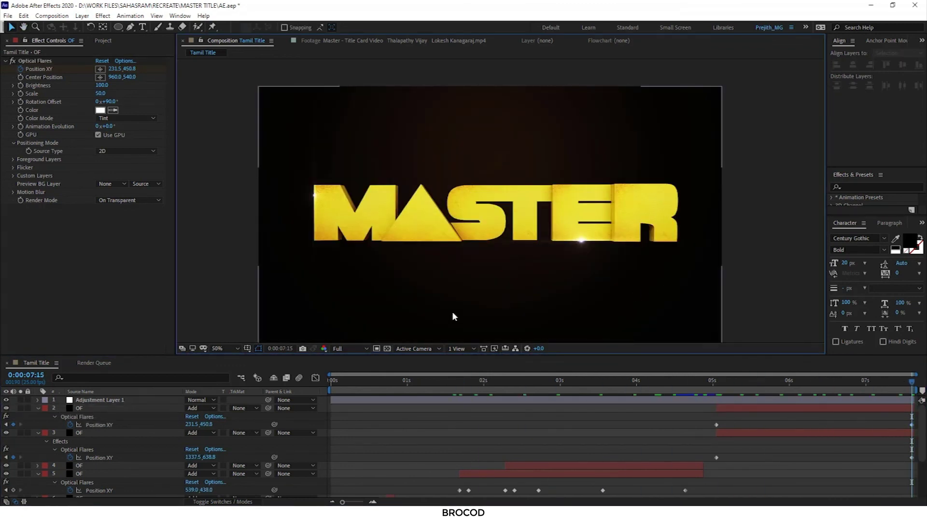
left_click_drag(467, 306, 499, 284)
left_click(38, 408)
left_click(38, 417)
left_click(38, 433)
left_click(38, 458)
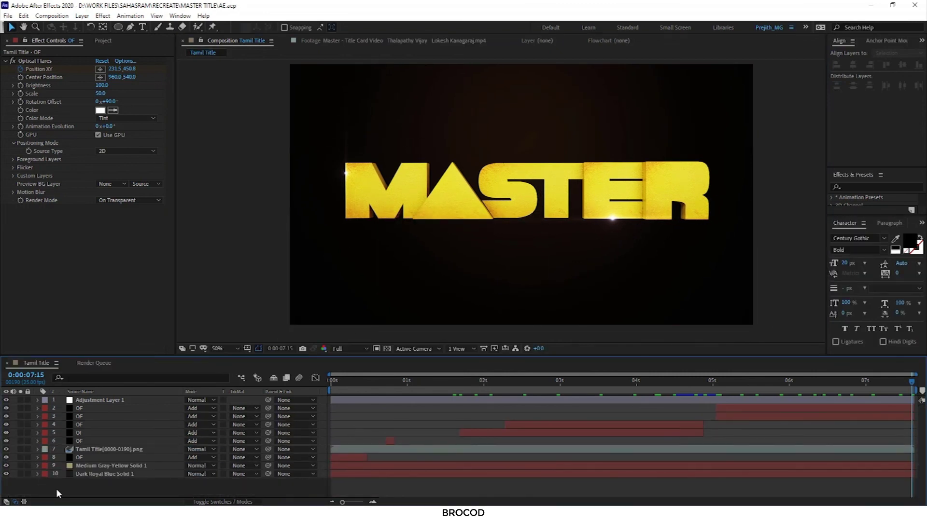
key("space")
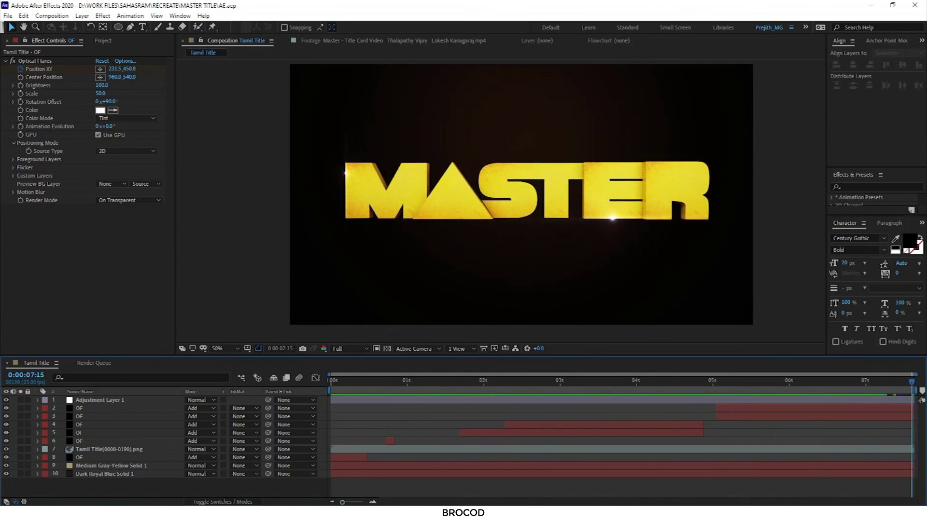
key("ctrl+Up")
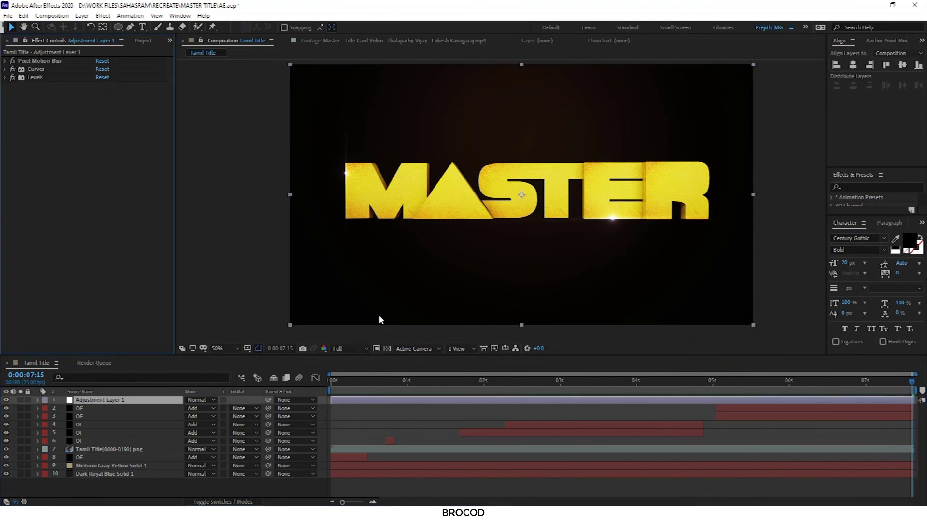
left_click(784, 195)
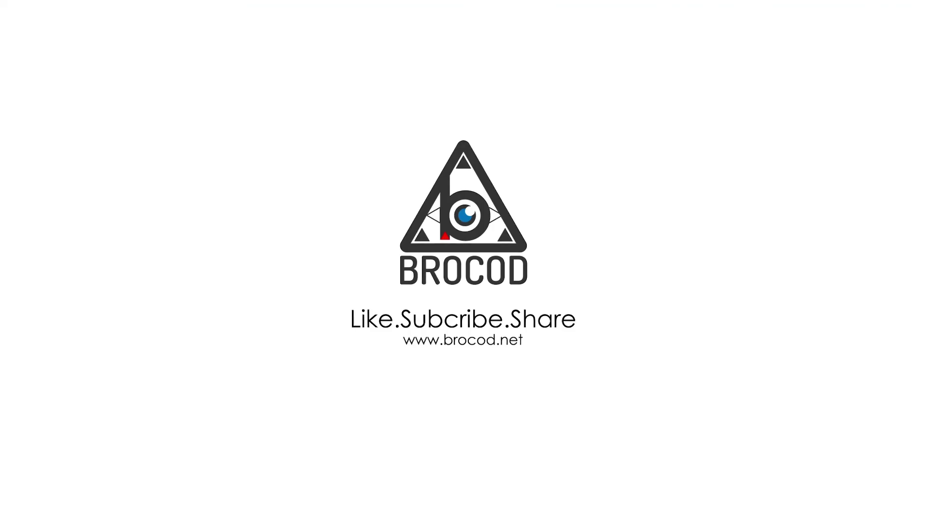